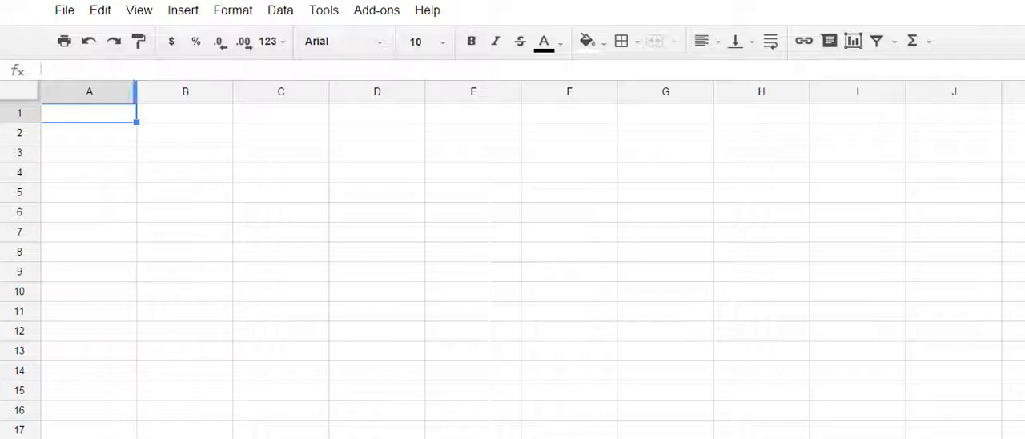
# - Narrow all the sheet's columns equally so that the cells become roughly square
pyautogui.hotkey('ctrl', 'a')
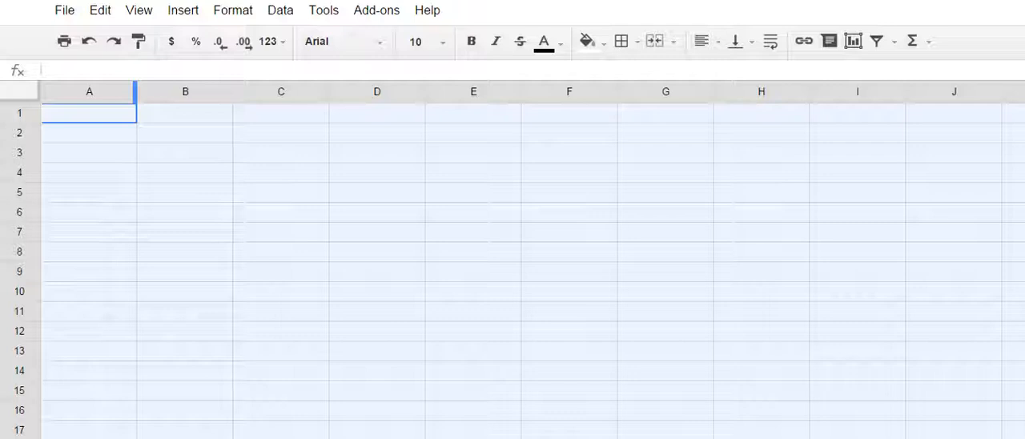
pyautogui.moveTo(135, 92); pyautogui.dragTo(62, 92)
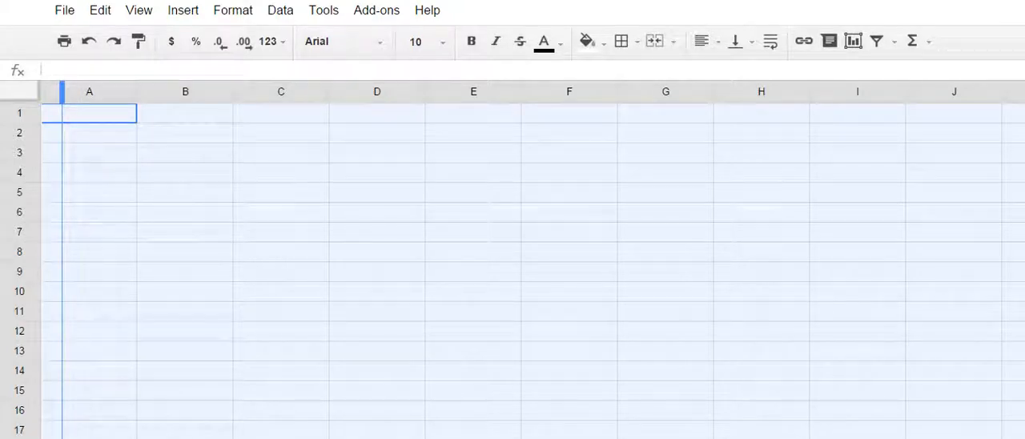
pyautogui.moveTo(61, 92); pyautogui.dragTo(61, 92)
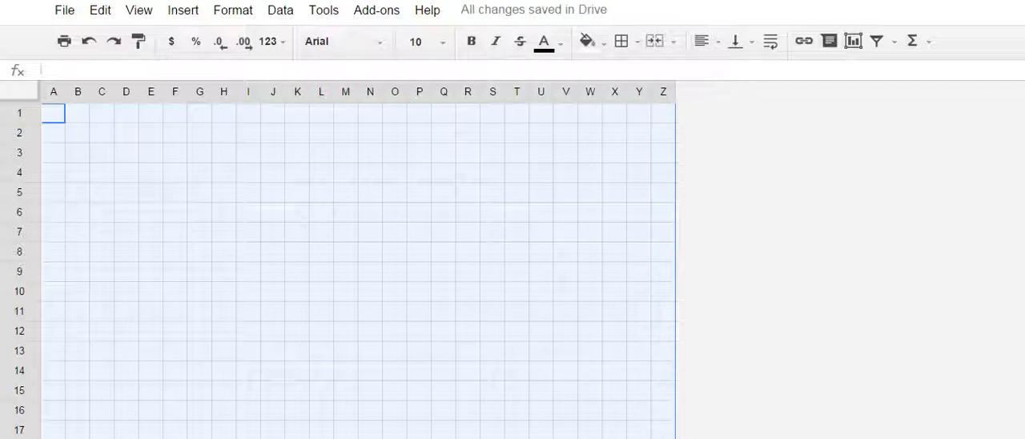
pyautogui.click(78, 133)
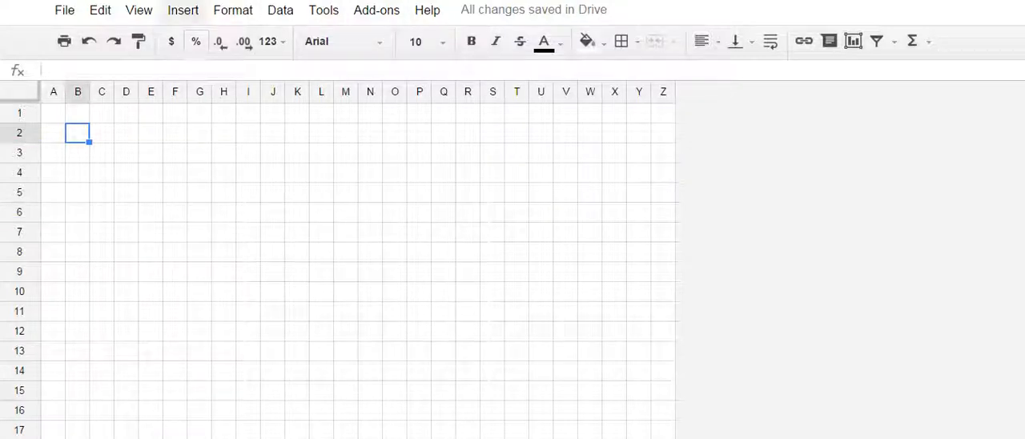
# - Freeze the first row and the first column of the sheet
pyautogui.click(182, 9)
pyautogui.moveTo(138, 10)
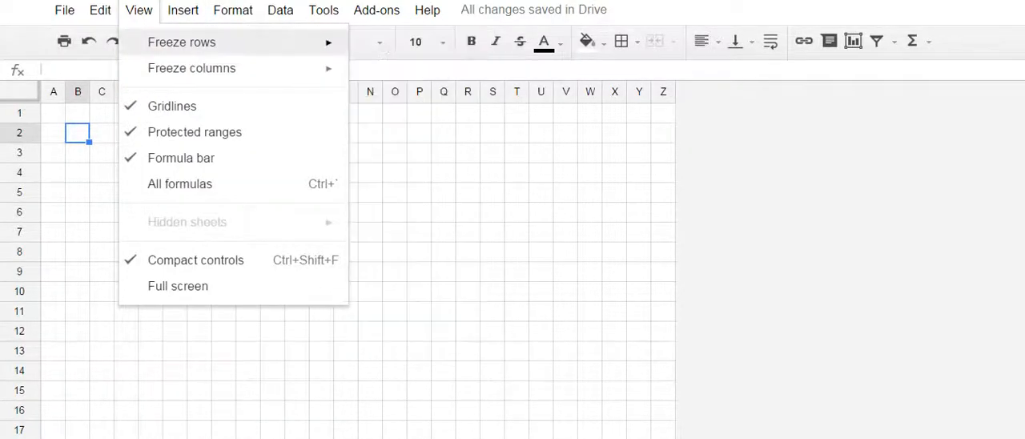
pyautogui.moveTo(182, 41)
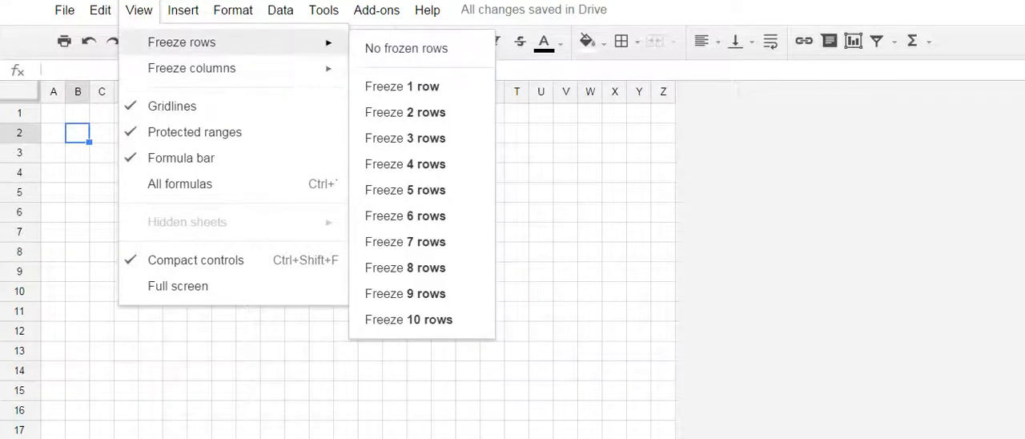
pyautogui.click(402, 86)
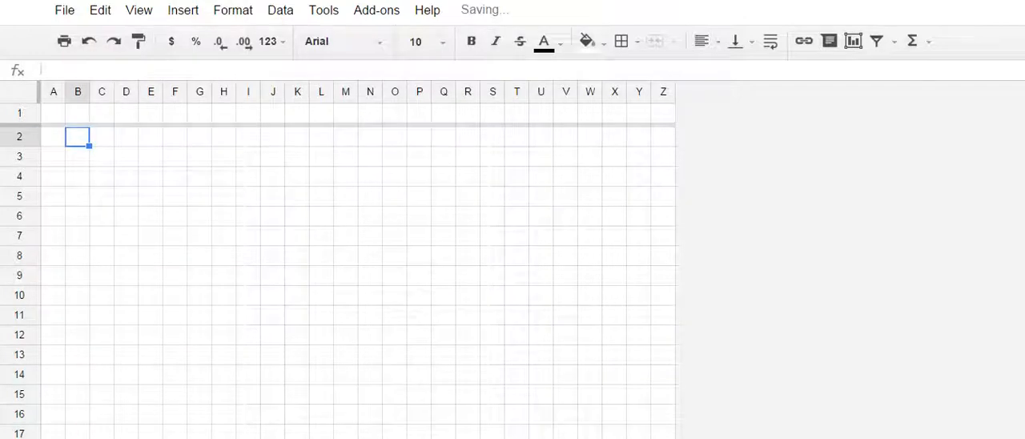
pyautogui.click(139, 9)
pyautogui.moveTo(192, 68)
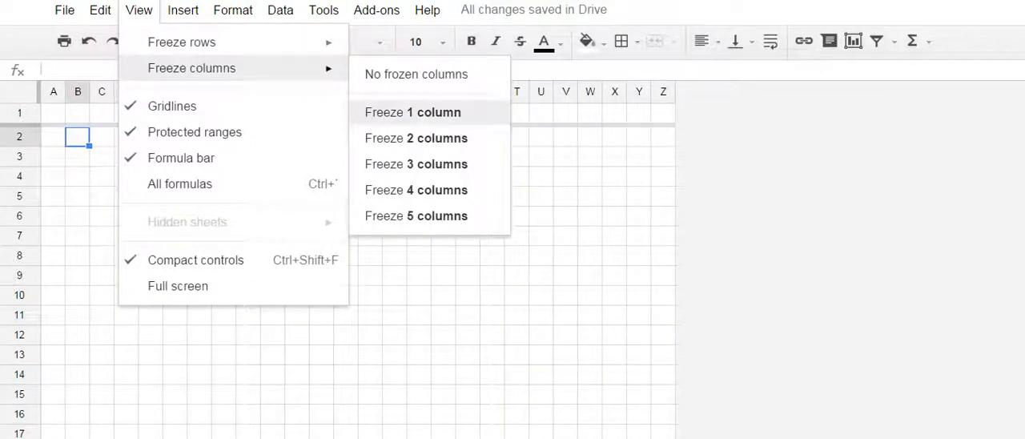
pyautogui.click(413, 112)
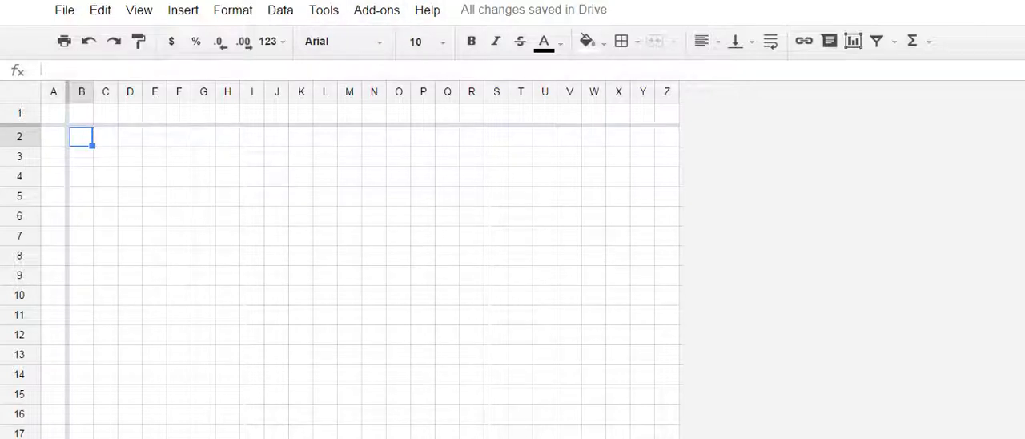
# - Insert one new column to the right of column Z
pyautogui.click(81, 113)
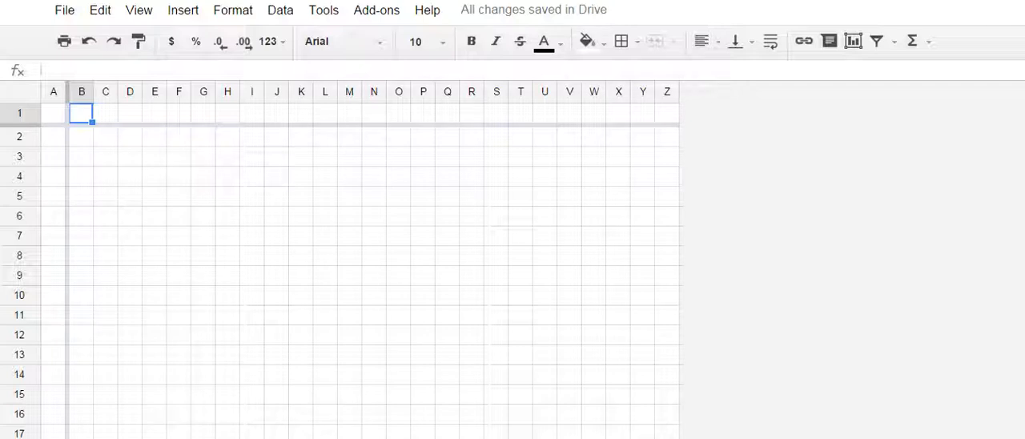
pyautogui.moveTo(81, 113); pyautogui.dragTo(667, 113)
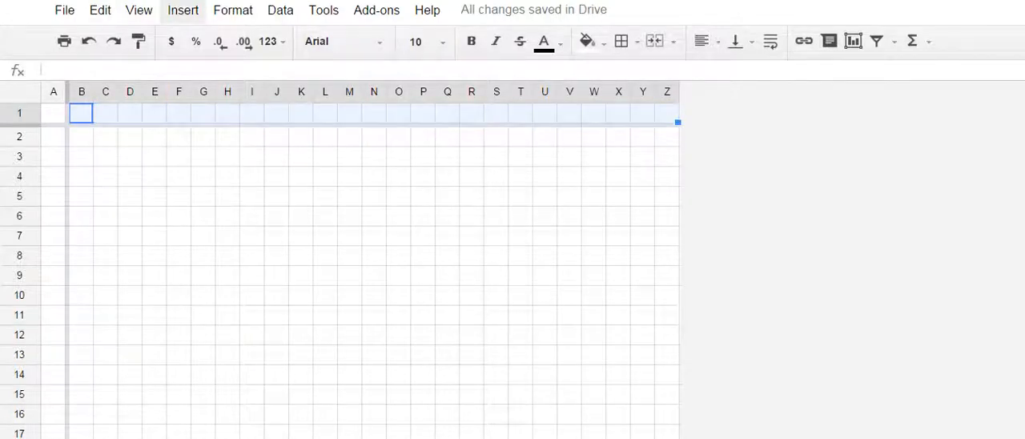
pyautogui.click(183, 9)
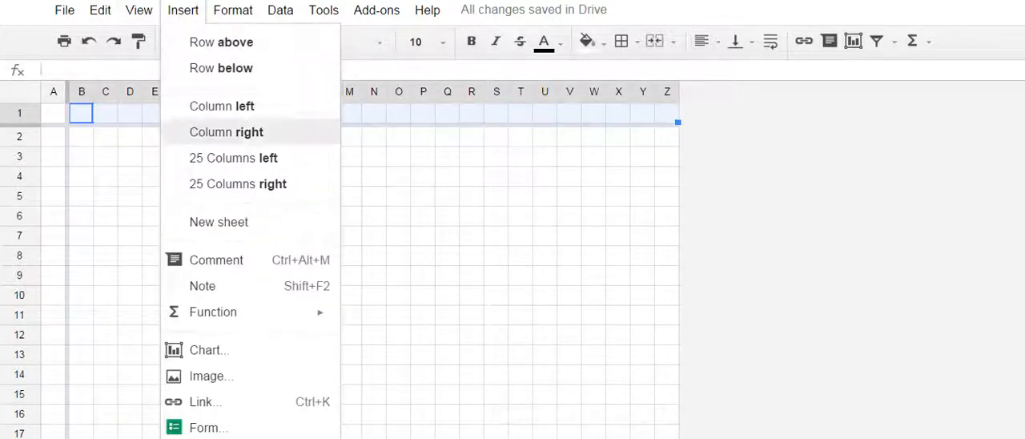
pyautogui.click(227, 132)
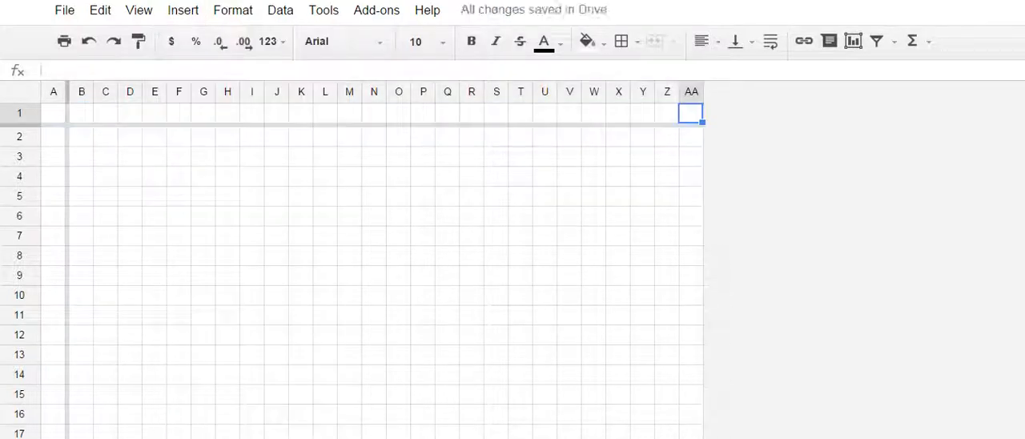
# - Insert 26 more columns to the right of column AA, based on the range B1:AA1
pyautogui.click(81, 125)
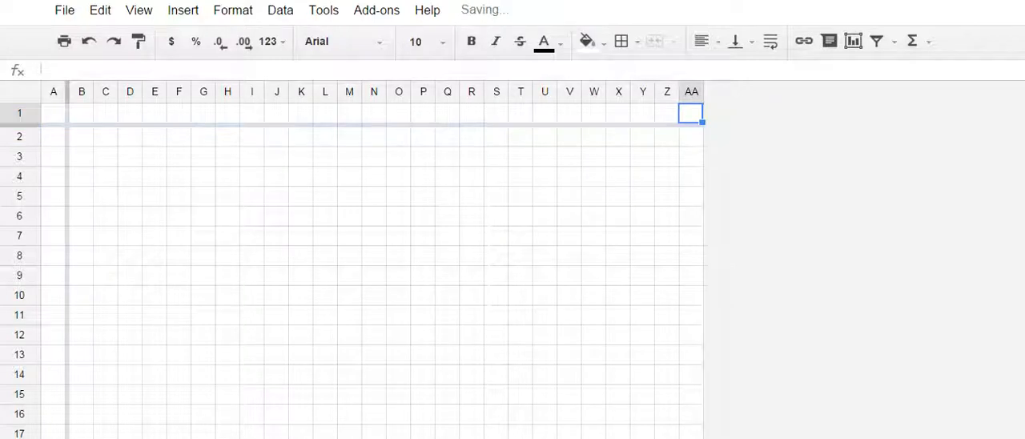
pyautogui.moveTo(81, 112); pyautogui.dragTo(692, 113)
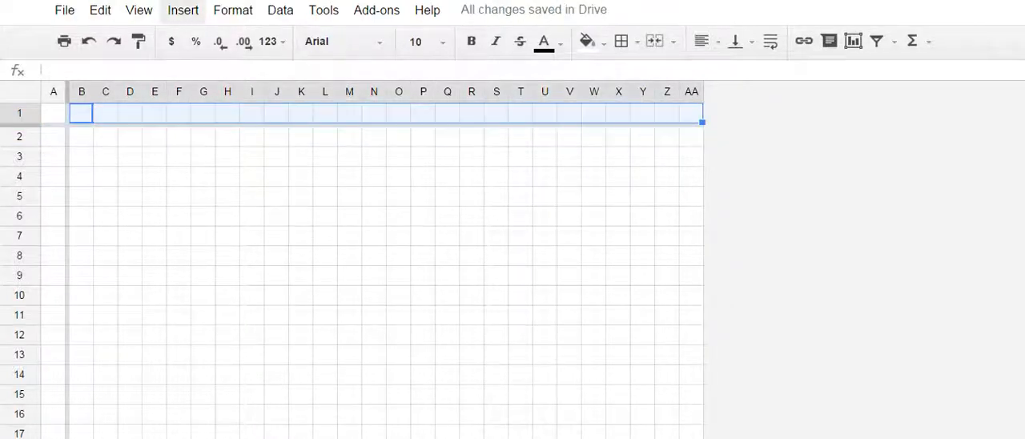
pyautogui.click(182, 10)
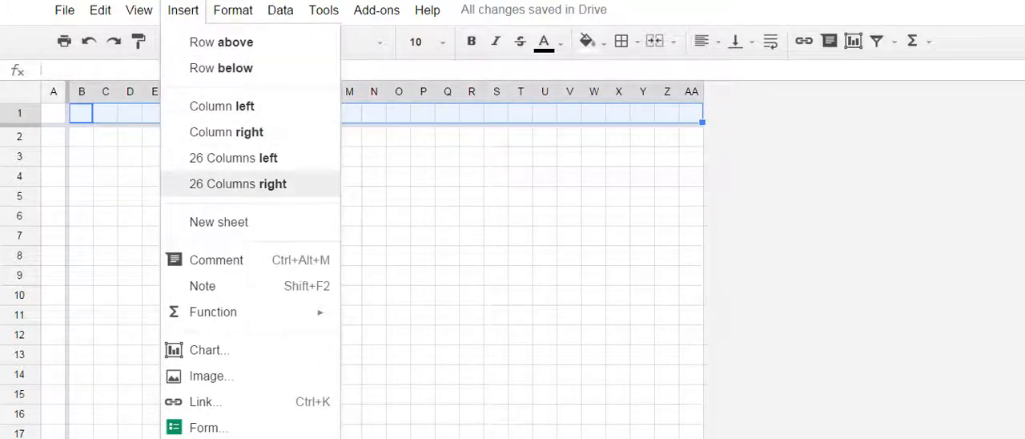
pyautogui.click(238, 183)
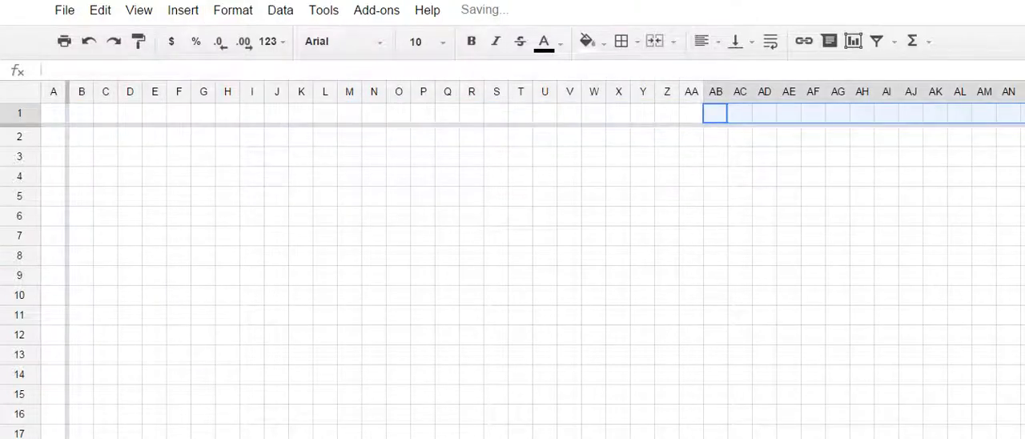
# - Enter 1 in cell B1 and the formula =B1+1 in cell C1
pyautogui.click(81, 113)
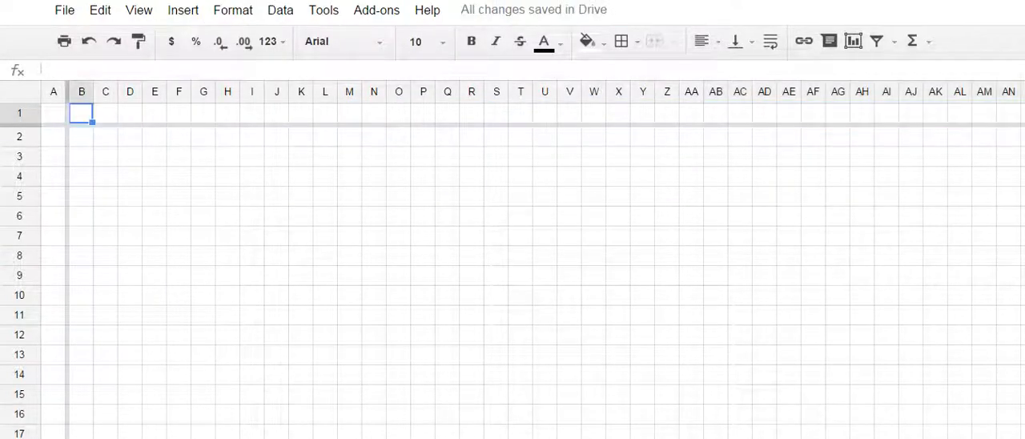
pyautogui.write('1')
pyautogui.press('Tab')
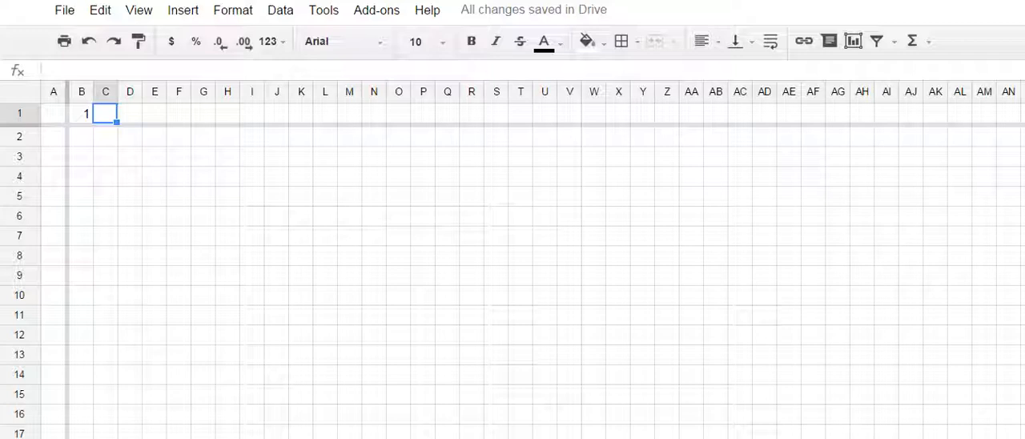
pyautogui.write('=')
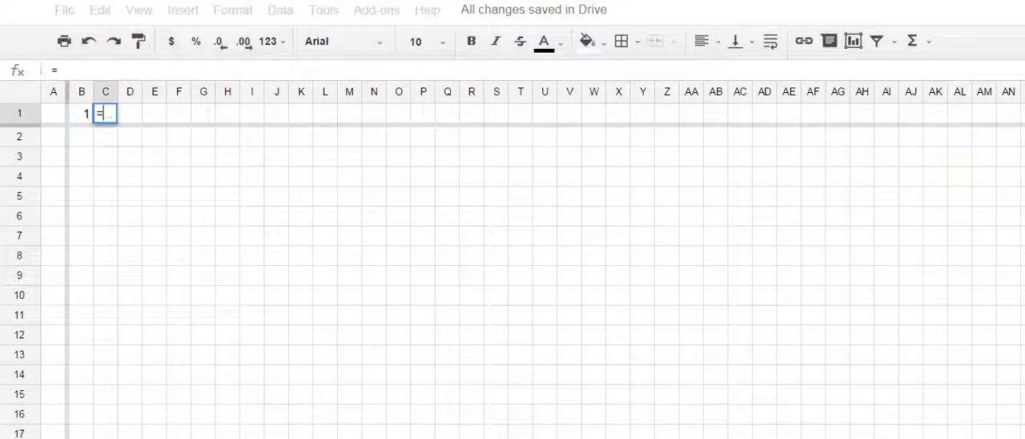
pyautogui.write('B1')
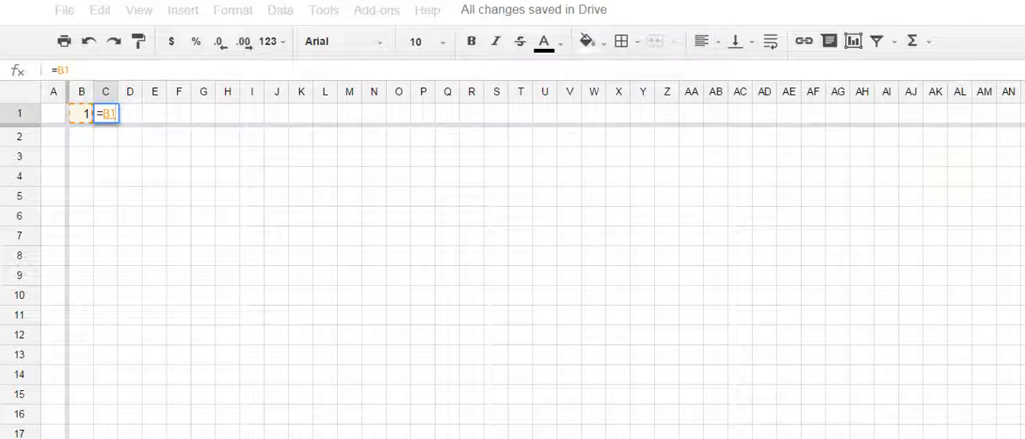
pyautogui.write('+')
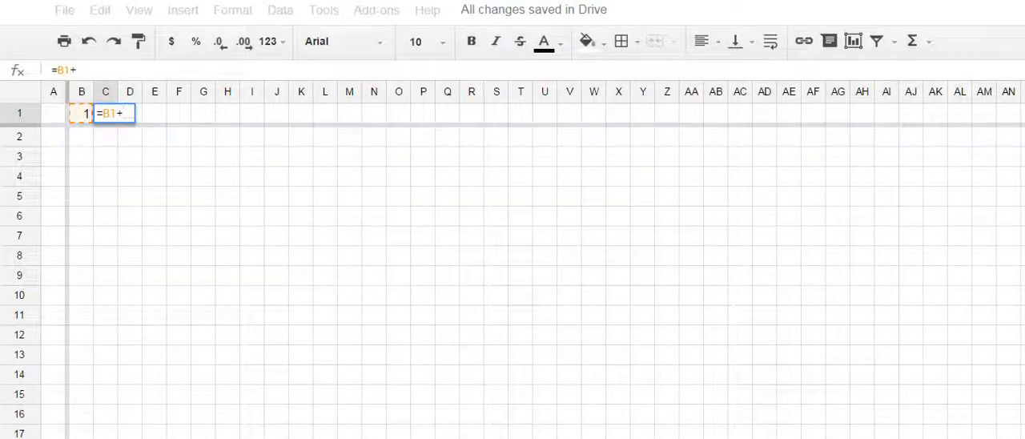
pyautogui.write('1')
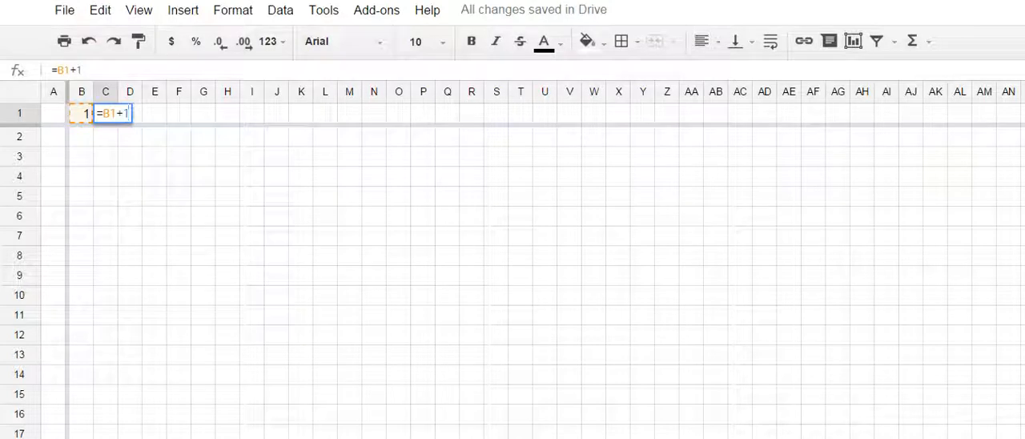
pyautogui.press('Return')
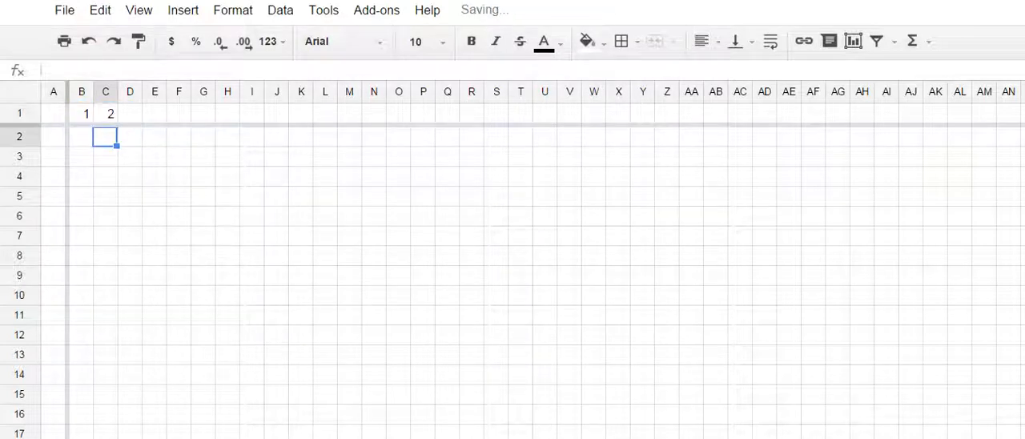
# - Fill the formula from C1 across row 1 through column BA, and clear the contents of cell BA1
pyautogui.click(105, 114)
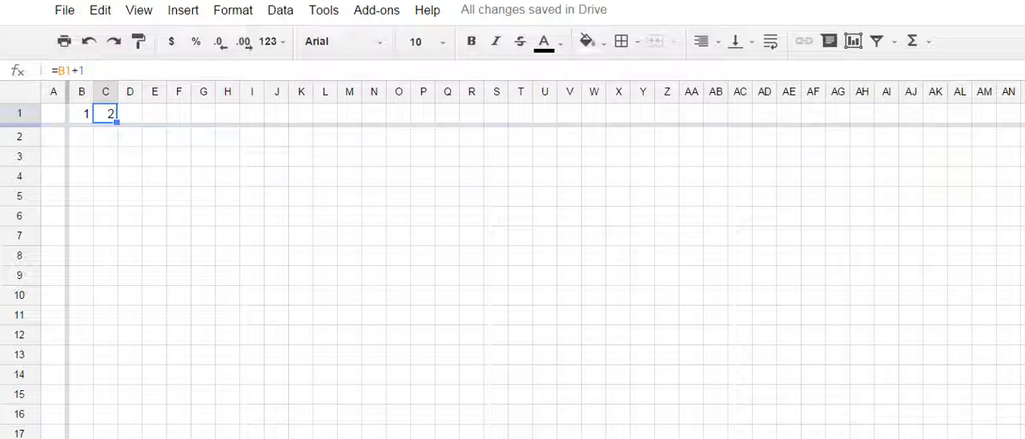
pyautogui.moveTo(19, 125)
pyautogui.mouseDown()
pyautogui.moveTo(20, 103)
pyautogui.moveTo(19, 124)
pyautogui.mouseUp()
pyautogui.moveTo(117, 122); pyautogui.dragTo(409, 114)
pyautogui.moveTo(704, 116); pyautogui.dragTo(993, 120)
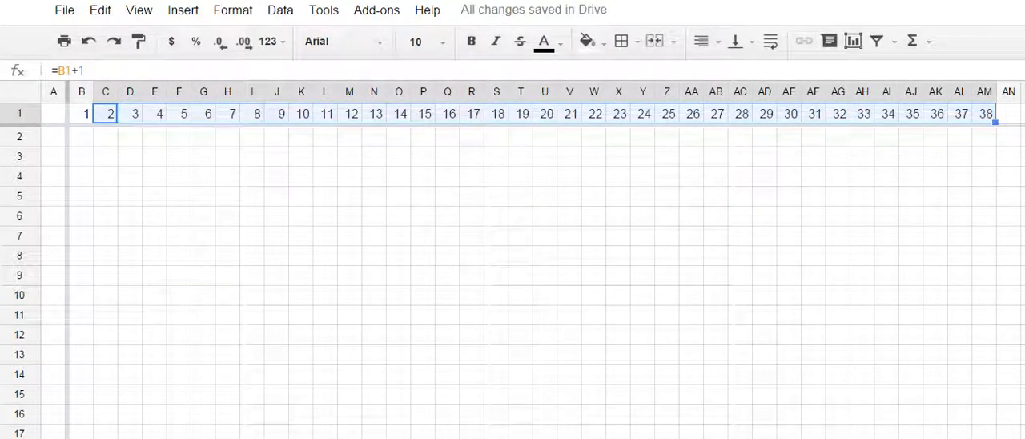
pyautogui.hscroll(5, 529, 241)
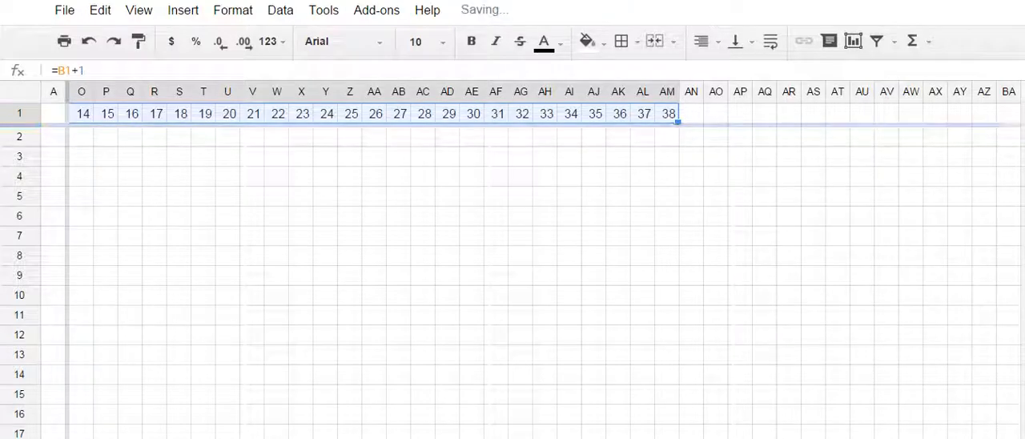
pyautogui.moveTo(677, 123); pyautogui.dragTo(1013, 120)
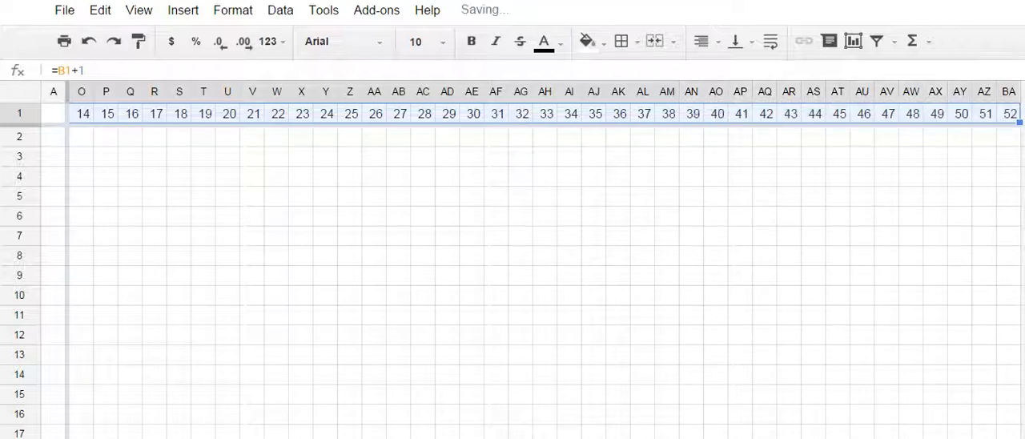
pyautogui.click(1010, 115)
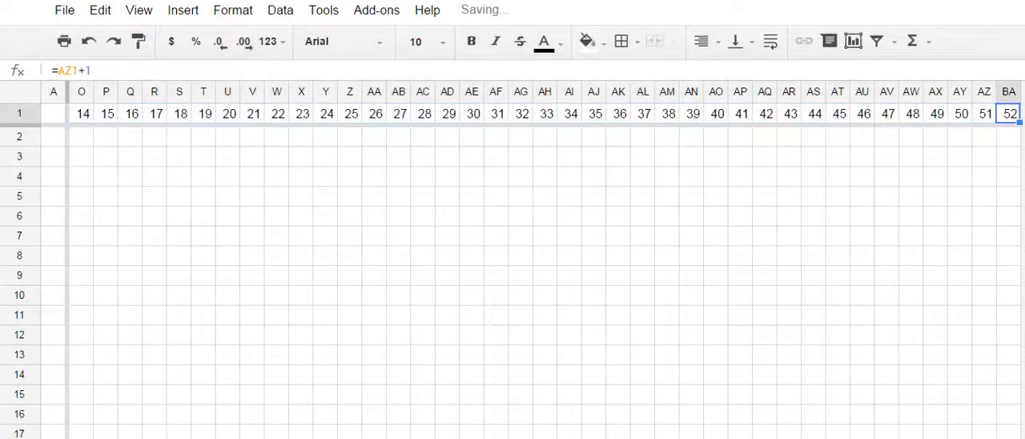
pyautogui.press('Delete')
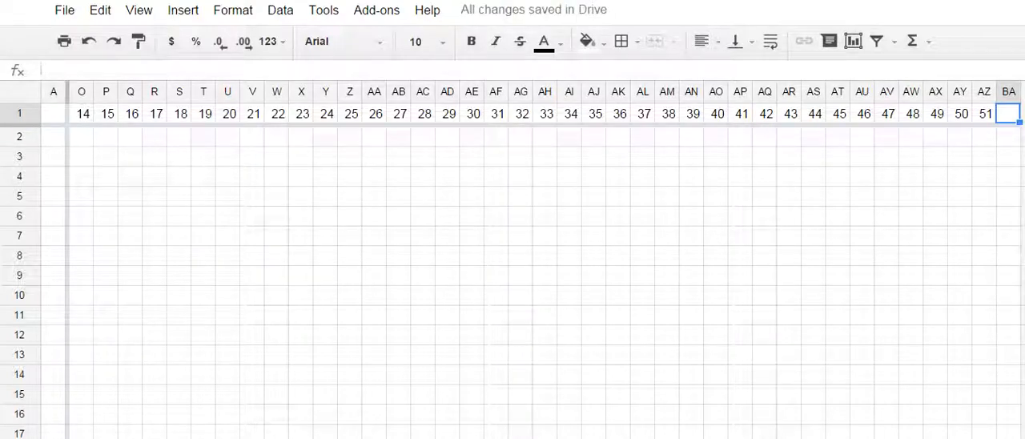
# - Enter 58 in cell A2 and the formula =A2-1 in cell A3
pyautogui.click(55, 138)
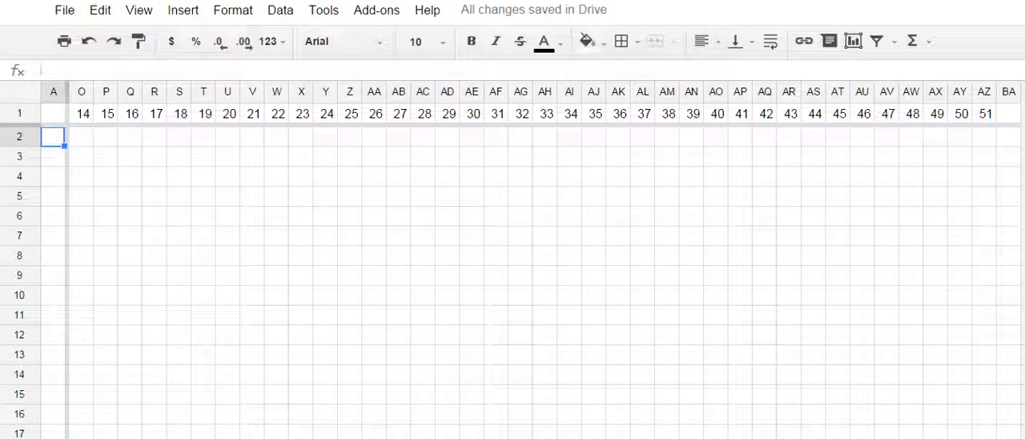
pyautogui.write('58')
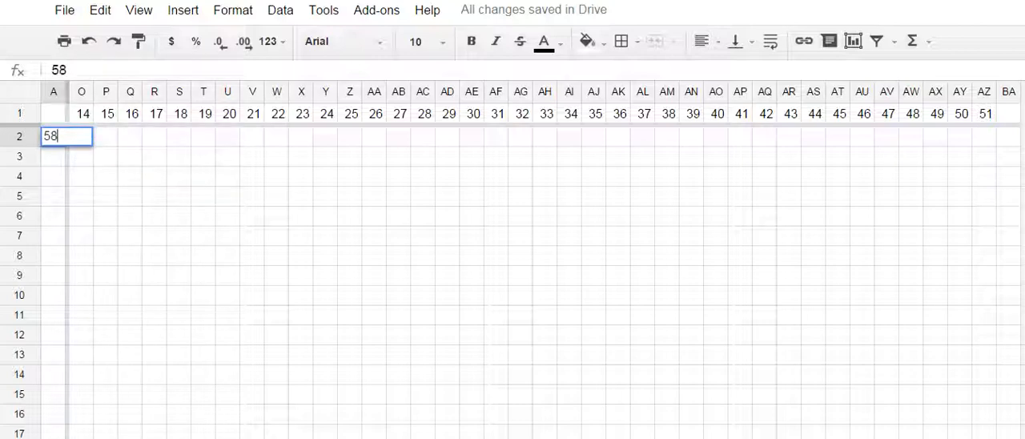
pyautogui.press('Return')
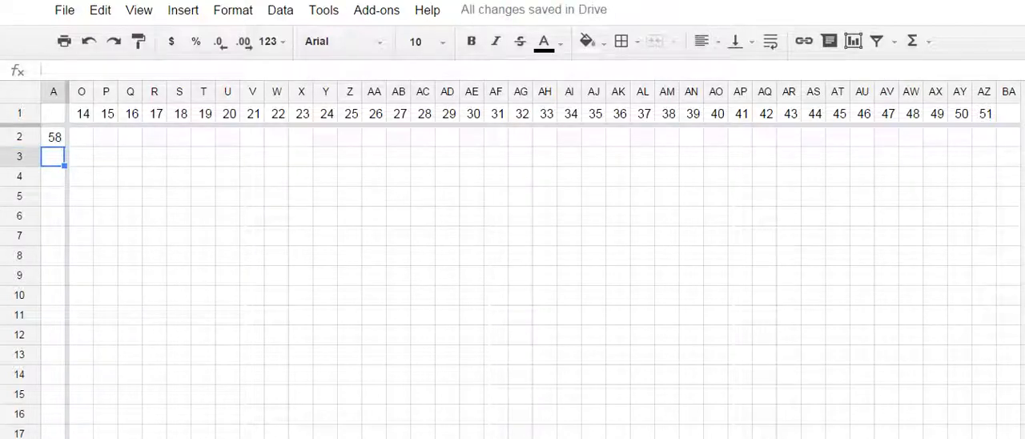
pyautogui.write('=')
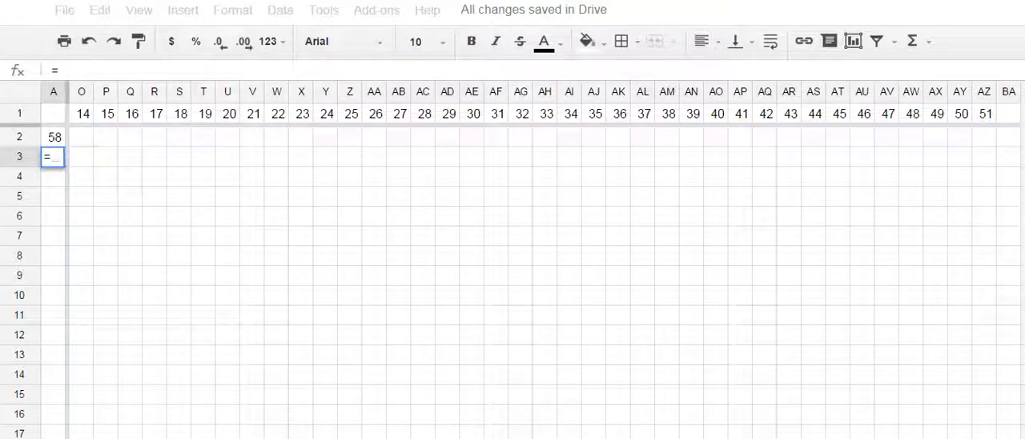
pyautogui.press('Up')
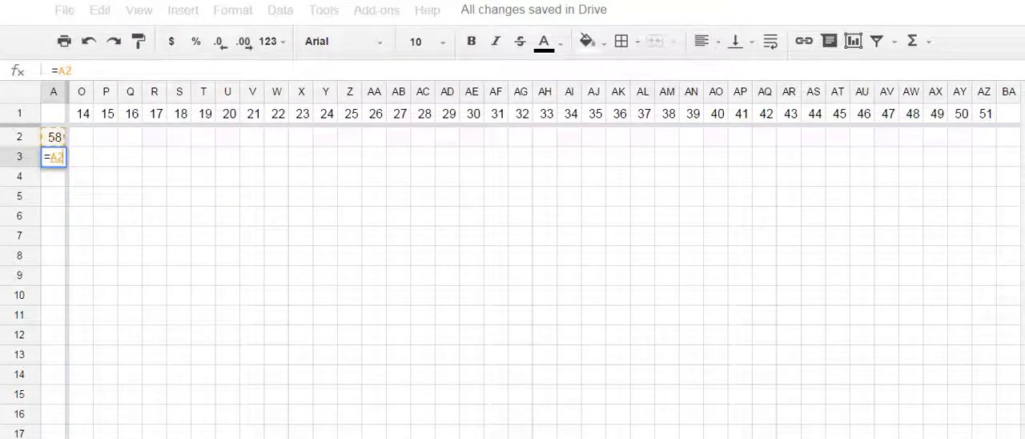
pyautogui.write('_')
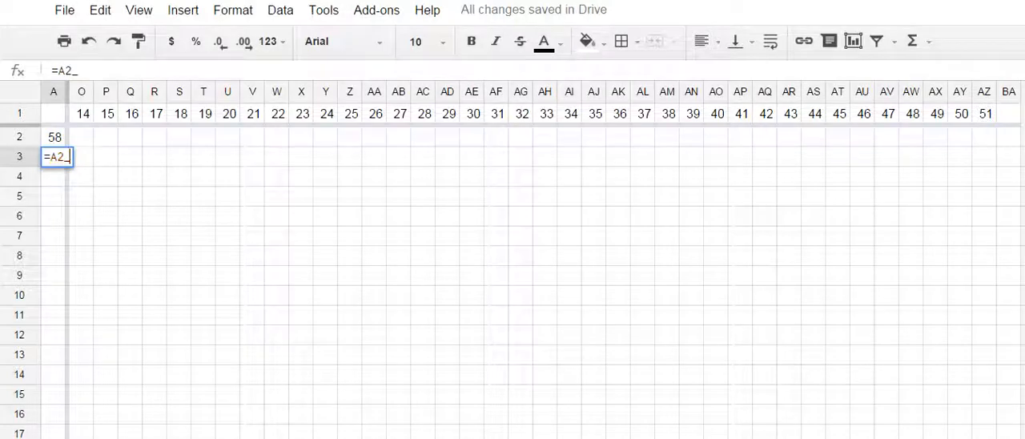
pyautogui.write('-')
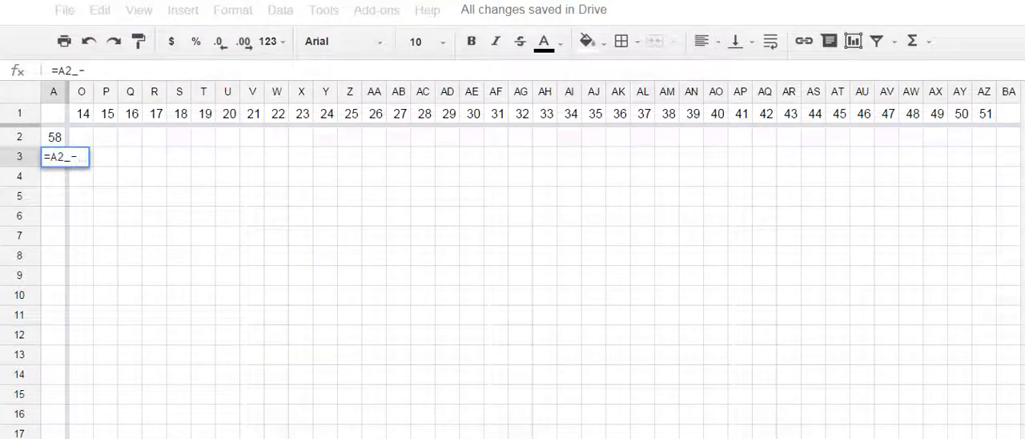
pyautogui.press('BackSpace')
pyautogui.press('BackSpace')
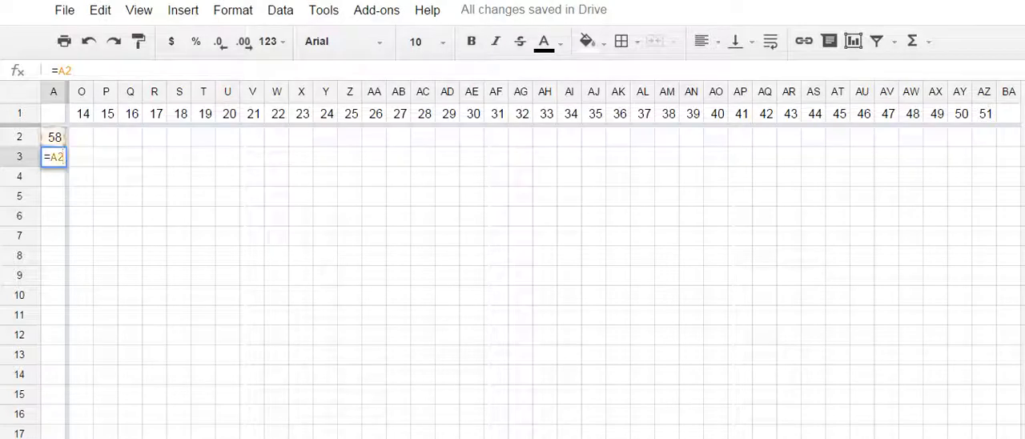
pyautogui.write('-1')
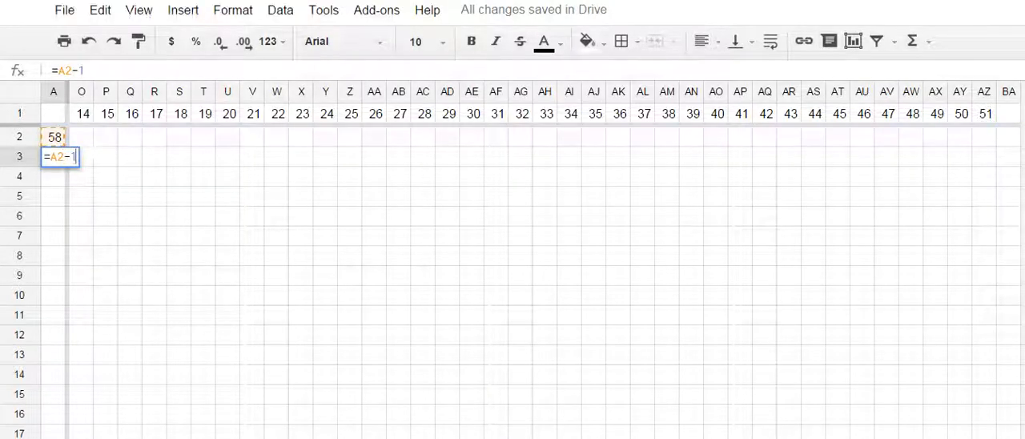
pyautogui.press('Return')
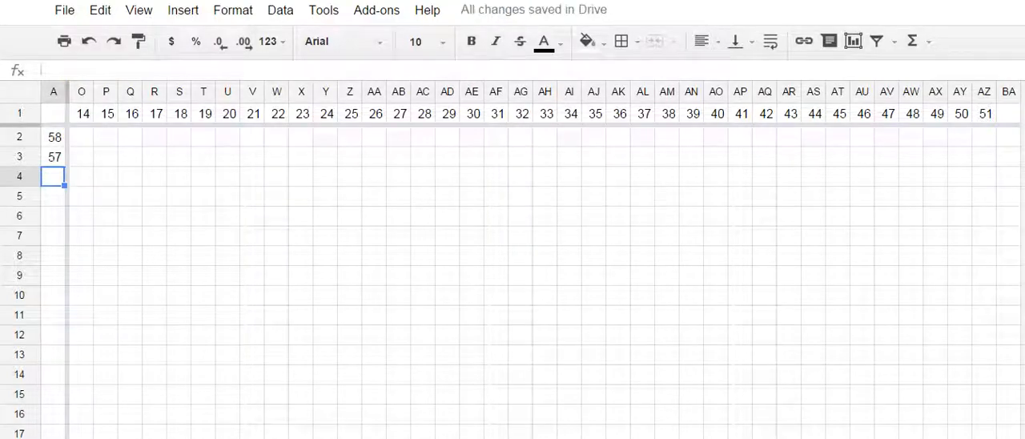
# - Fill the formula from A3 down column A through row 59
pyautogui.click(54, 157)
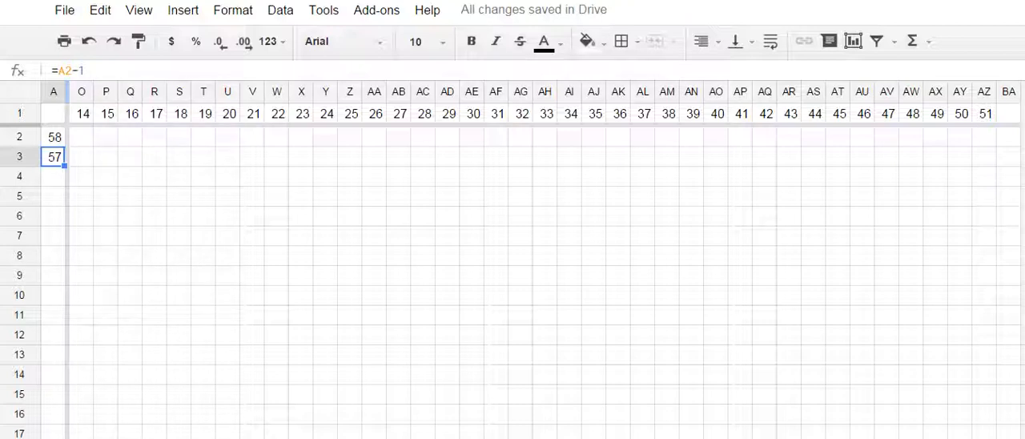
pyautogui.moveTo(64, 166); pyautogui.dragTo(62, 396)
pyautogui.moveTo(63, 218); pyautogui.dragTo(64, 374)
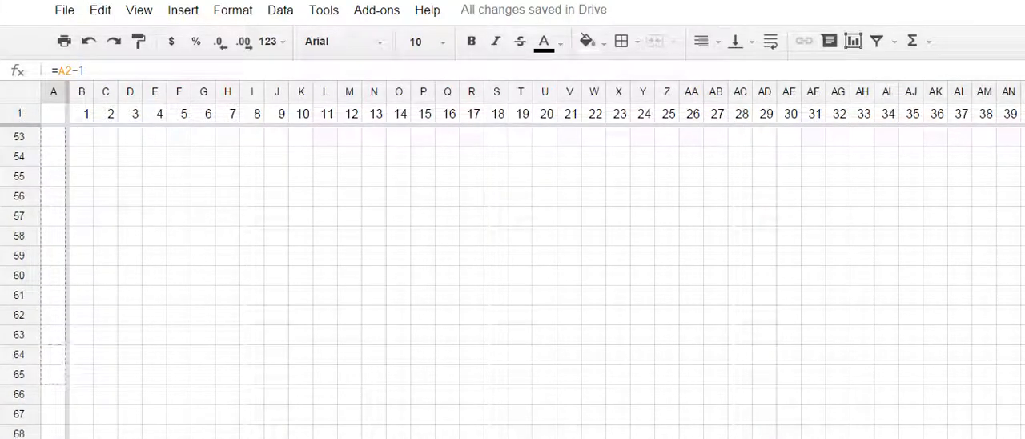
pyautogui.moveTo(63, 344); pyautogui.dragTo(63, 264)
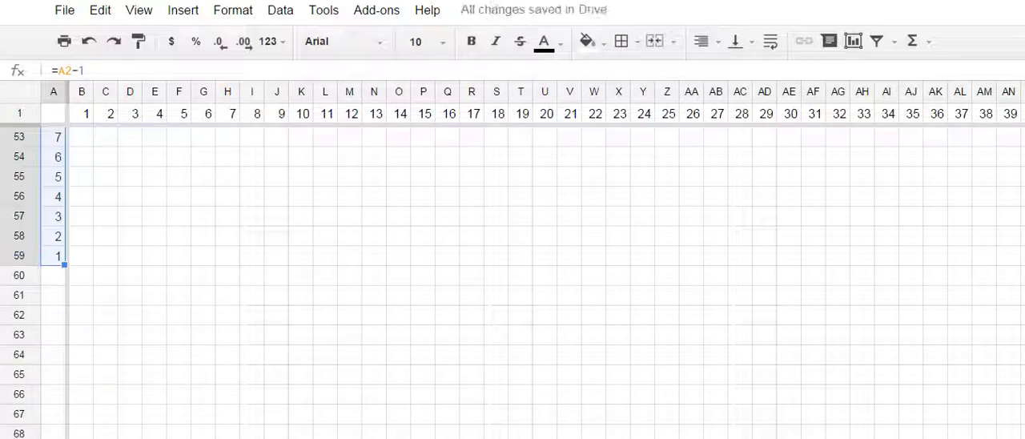
pyautogui.click(80, 256)
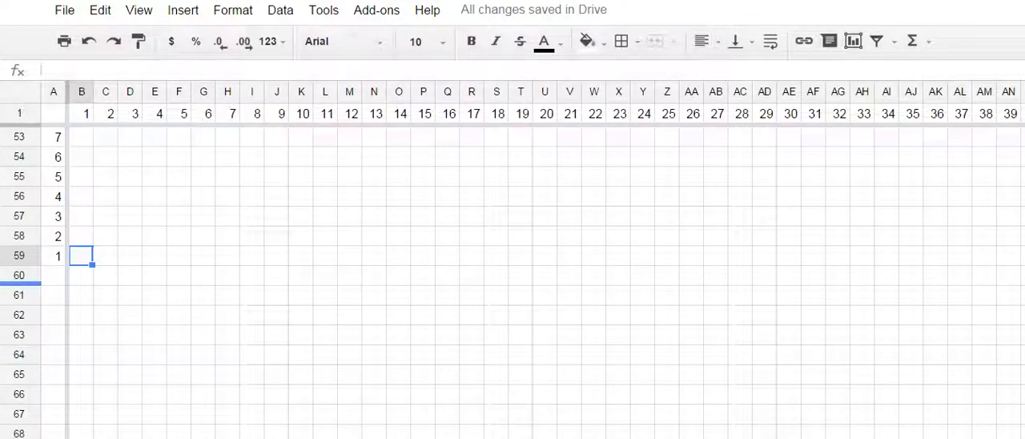
# - Enter 12 in cell A60 and copy the subtraction formula from A59 into A61
pyautogui.click(53, 275)
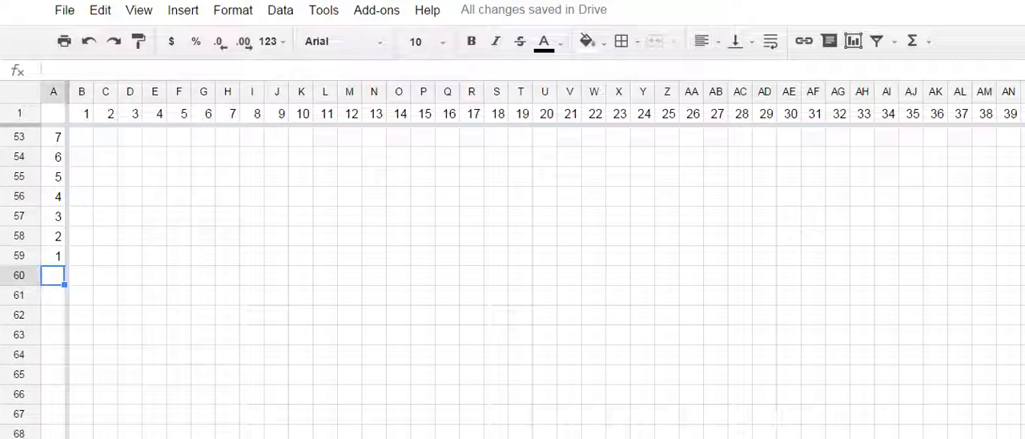
pyautogui.write('12')
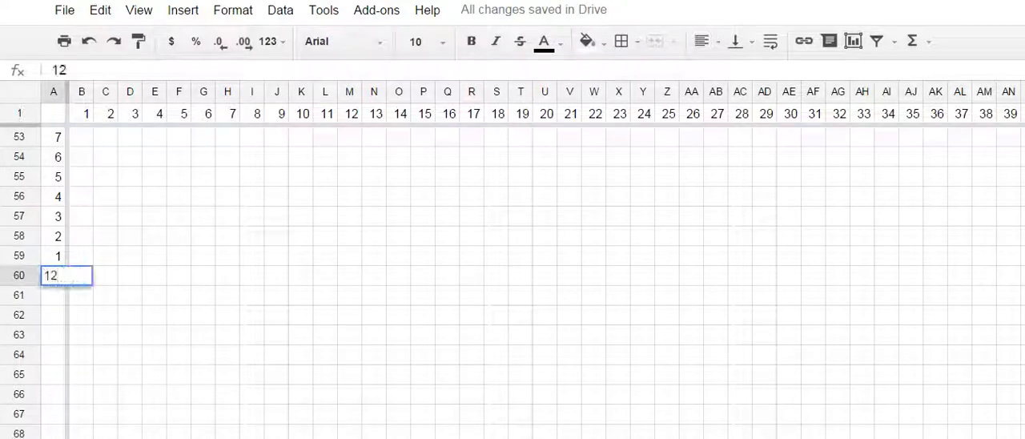
pyautogui.press('Return')
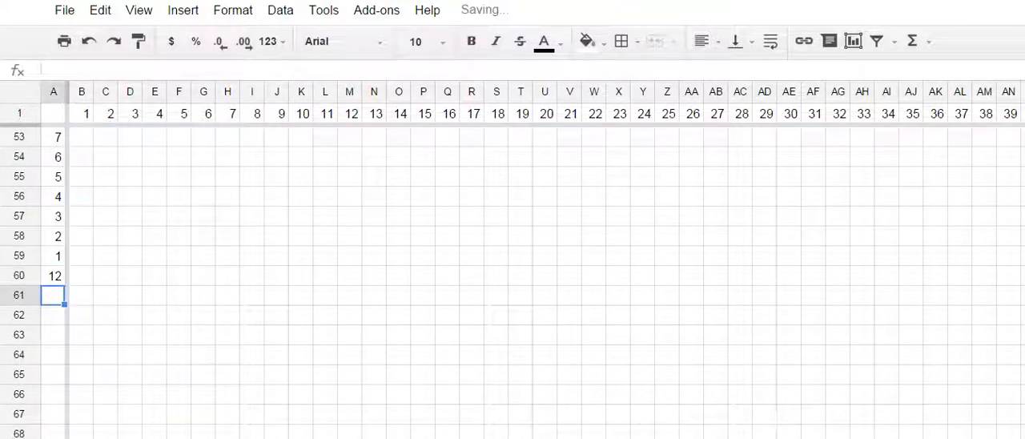
pyautogui.click(53, 257)
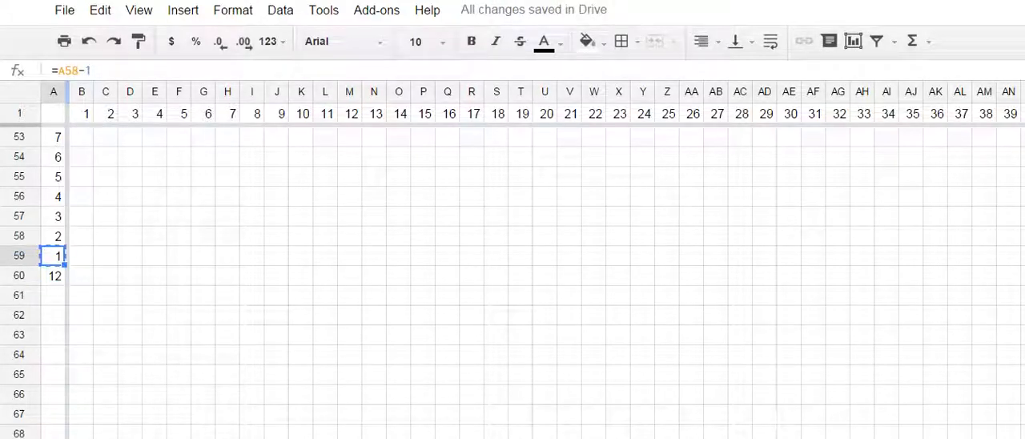
pyautogui.click(53, 296)
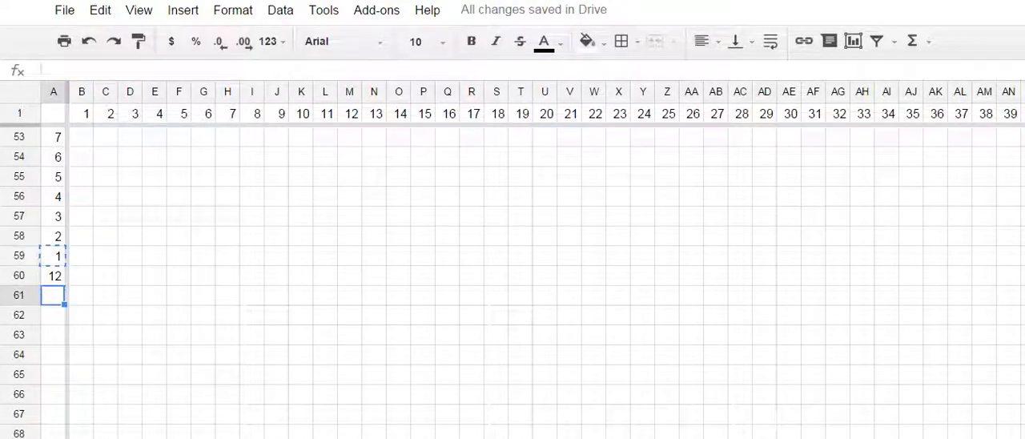
pyautogui.hotkey('ctrl', 'v')
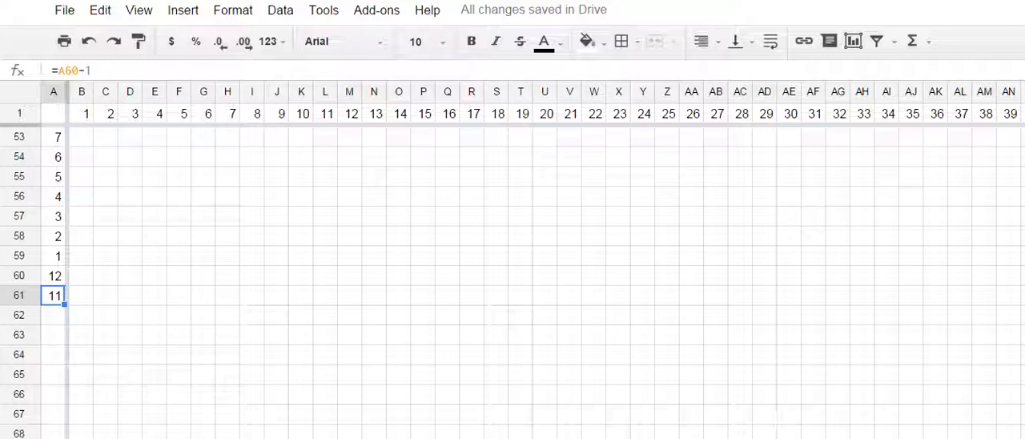
# - Fill the formula from A61 down column A through row 71
pyautogui.moveTo(64, 305); pyautogui.dragTo(62, 418)
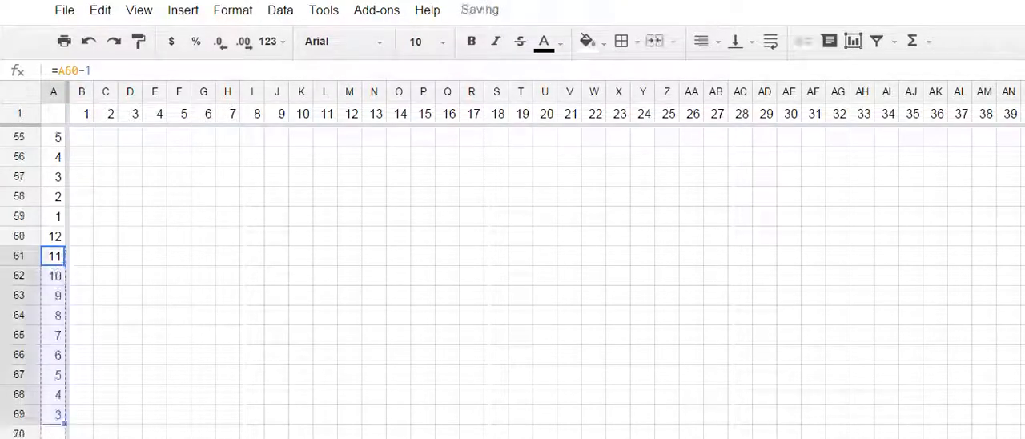
pyautogui.scroll(-2, 63, 418)
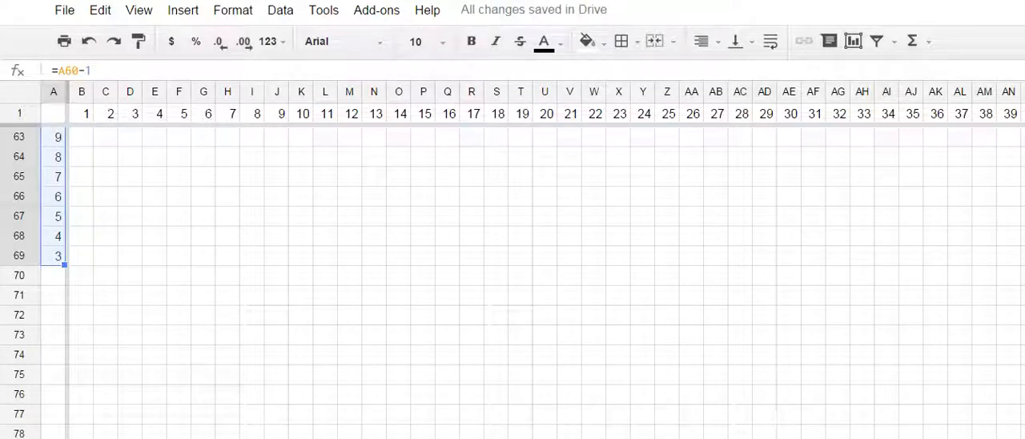
pyautogui.moveTo(64, 264); pyautogui.dragTo(64, 303)
pyautogui.click(53, 314)
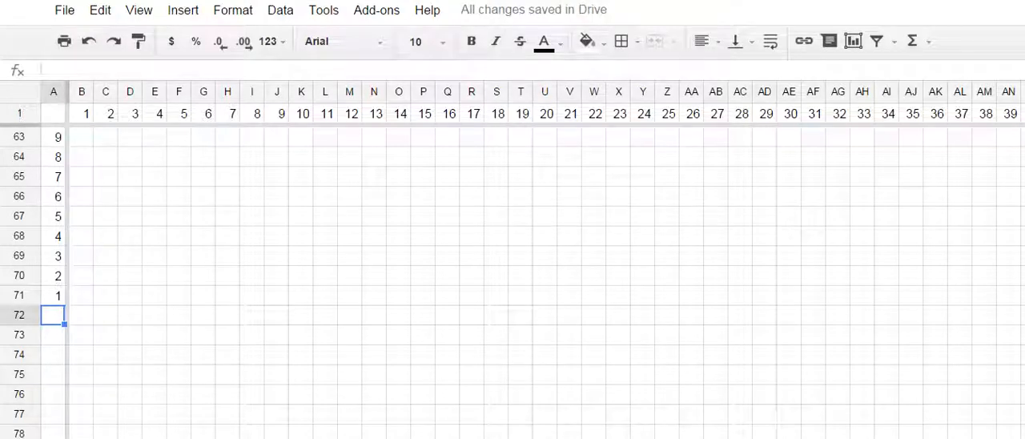
# - Apply all borders to the cells B60:B71 and to the cells C60:C71
pyautogui.moveTo(81, 296); pyautogui.dragTo(83, 158)
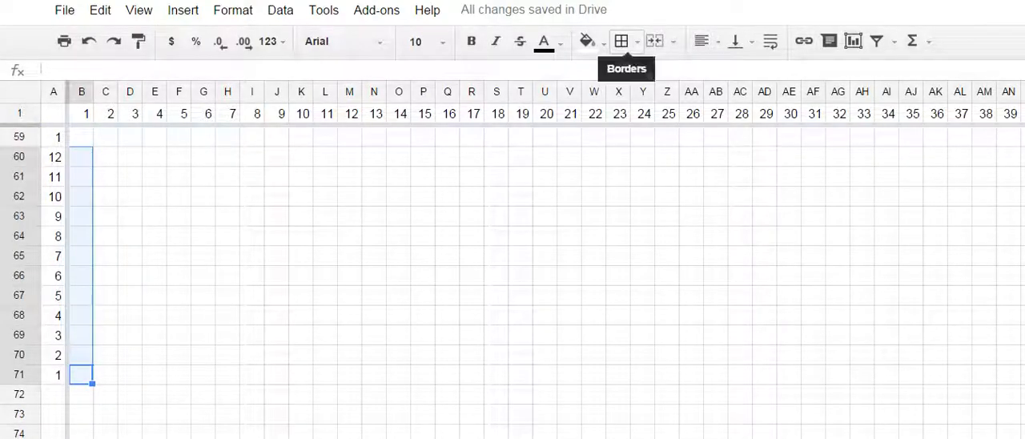
pyautogui.click(621, 40)
pyautogui.click(631, 78)
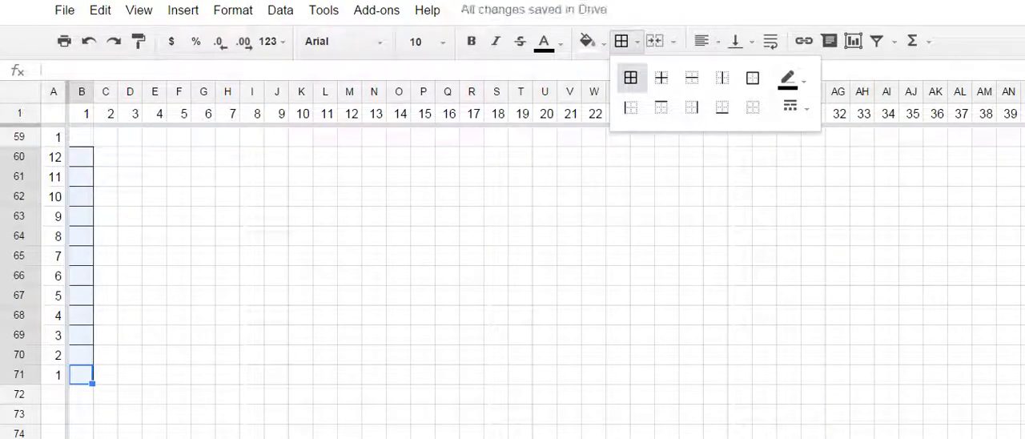
pyautogui.moveTo(105, 157); pyautogui.dragTo(105, 375)
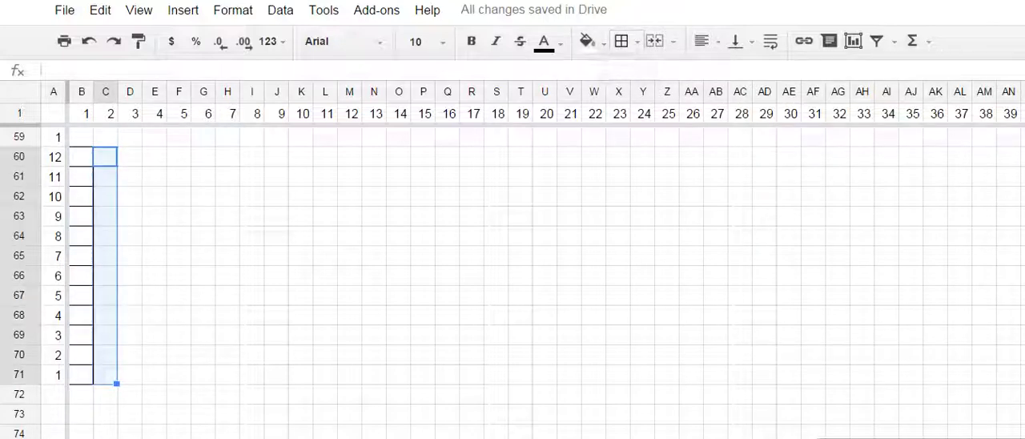
pyautogui.click(622, 41)
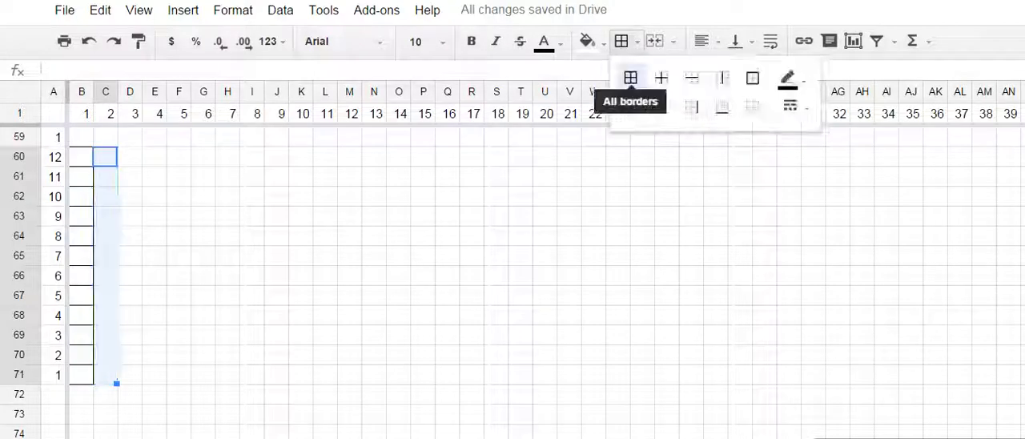
pyautogui.click(631, 77)
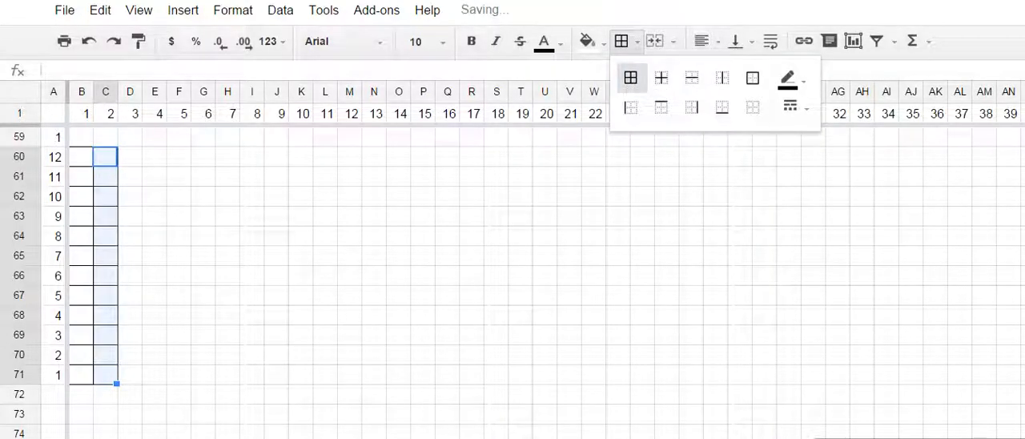
# - Fill the cells C60:C71 with dark red
pyautogui.click(588, 41)
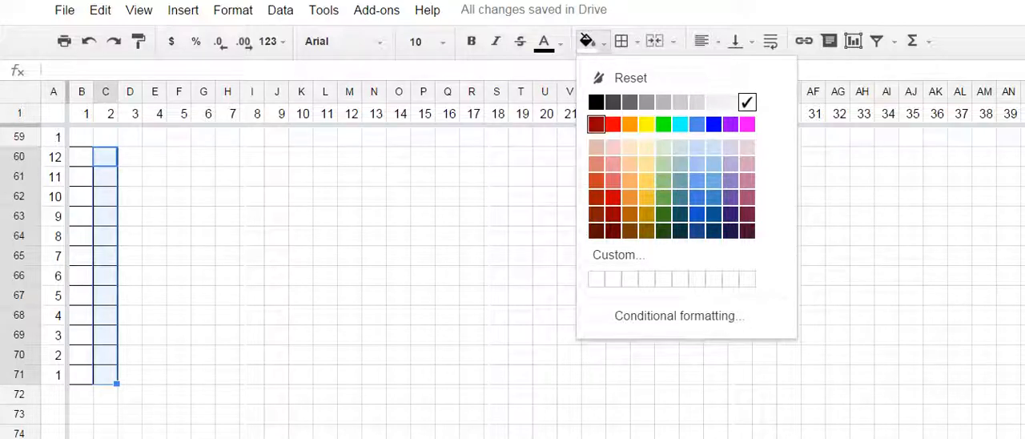
pyautogui.click(597, 125)
pyautogui.click(203, 275)
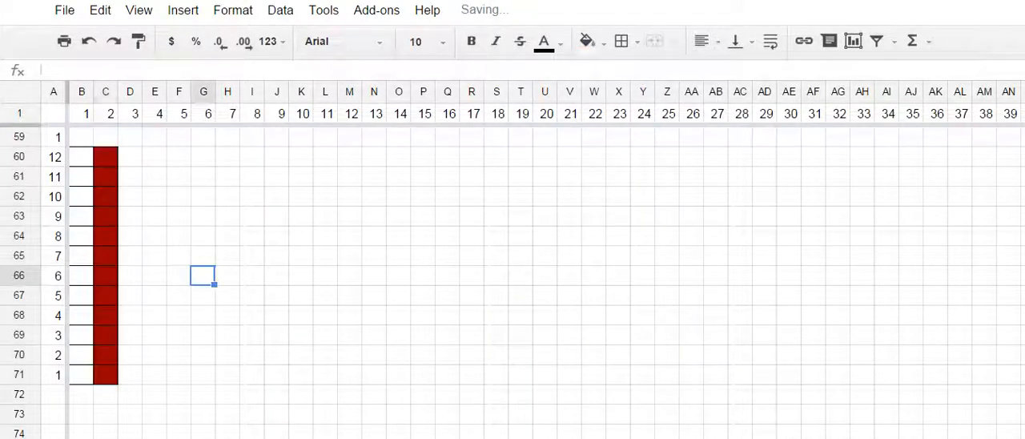
# - Extend the alternating white and dark red bordered pattern of B60:C71 across the same rows through column AZ
pyautogui.moveTo(81, 157); pyautogui.dragTo(106, 374)
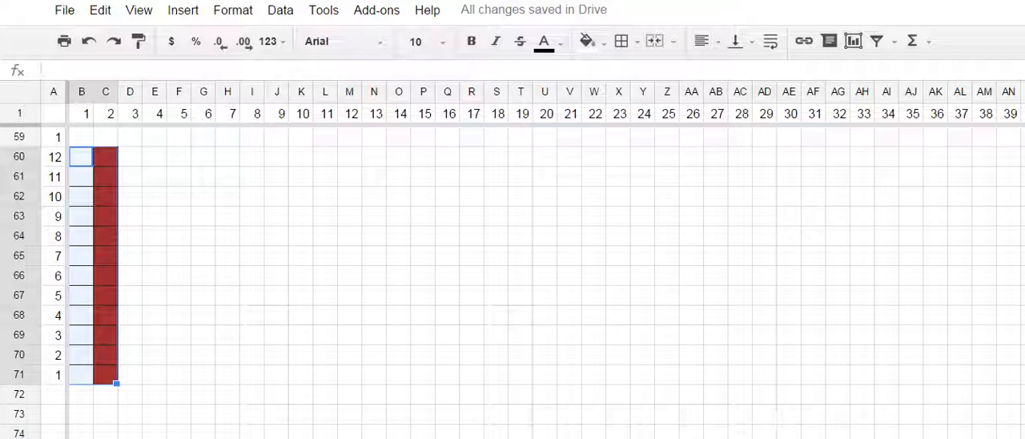
pyautogui.moveTo(116, 384); pyautogui.dragTo(1016, 376)
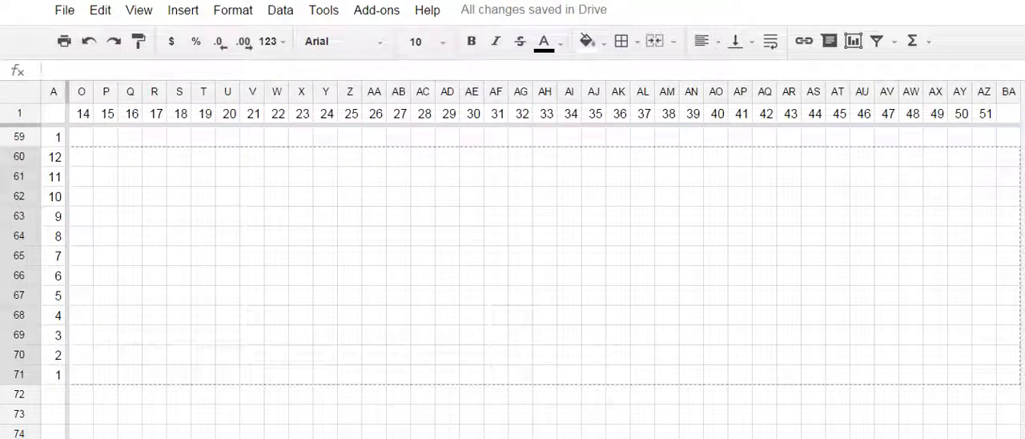
pyautogui.moveTo(1014, 377); pyautogui.dragTo(993, 380)
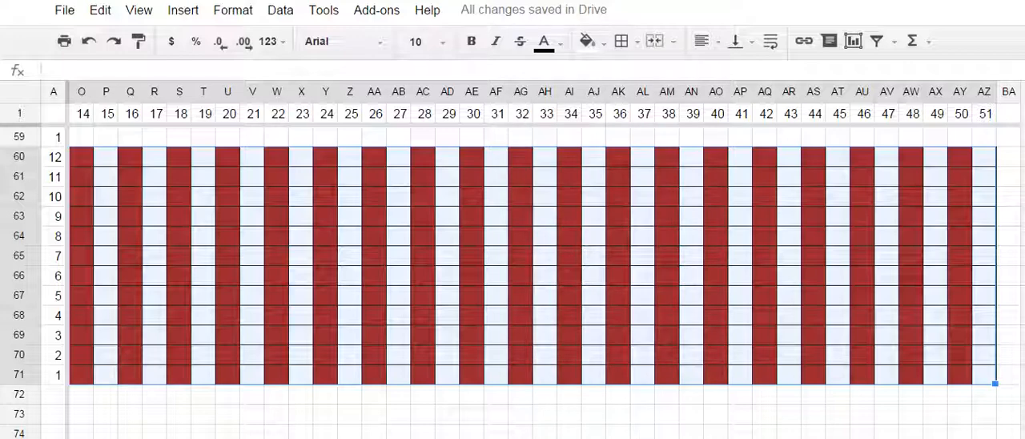
pyautogui.scroll(6, 529, 280)
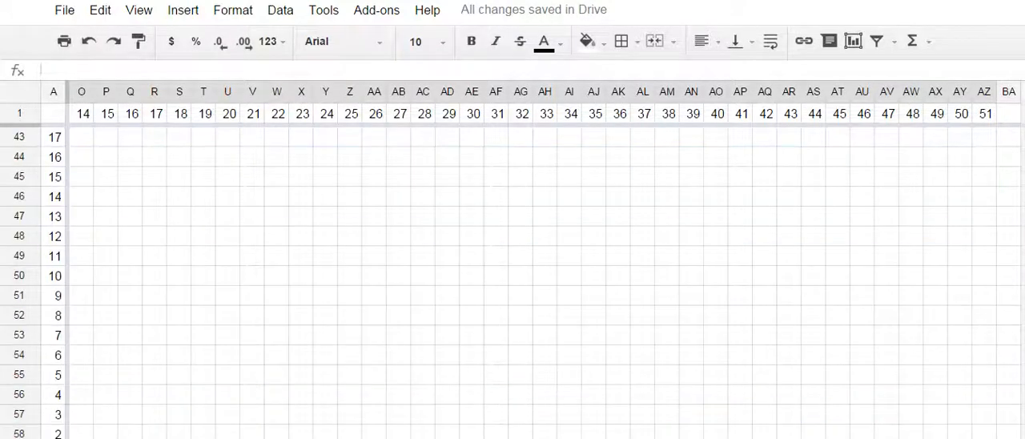
pyautogui.scroll(-3, 529, 280)
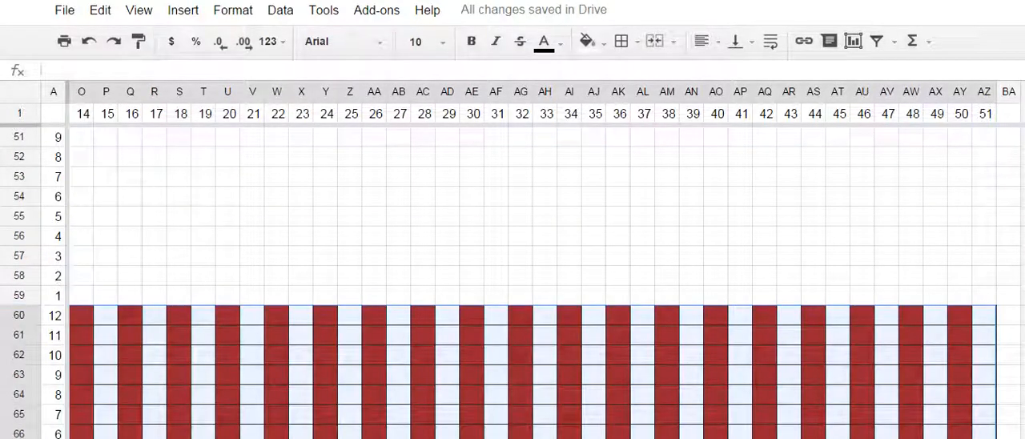
# - Apply all borders to cell B59 and extend the bordered formatting across row 59 through column AZ
pyautogui.click(106, 295)
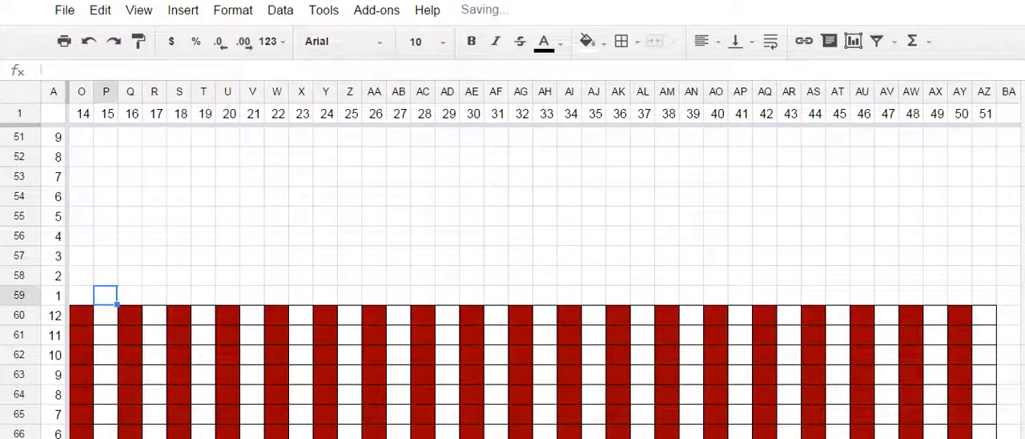
pyautogui.press('Home')
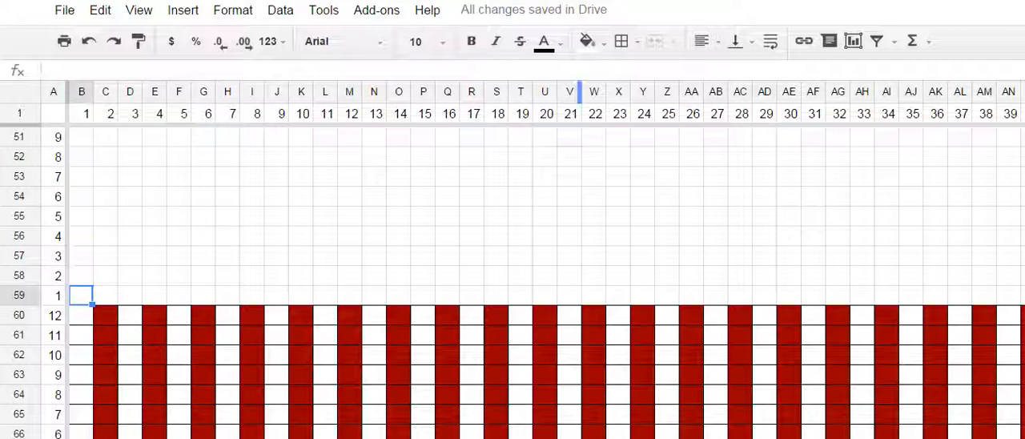
pyautogui.click(622, 41)
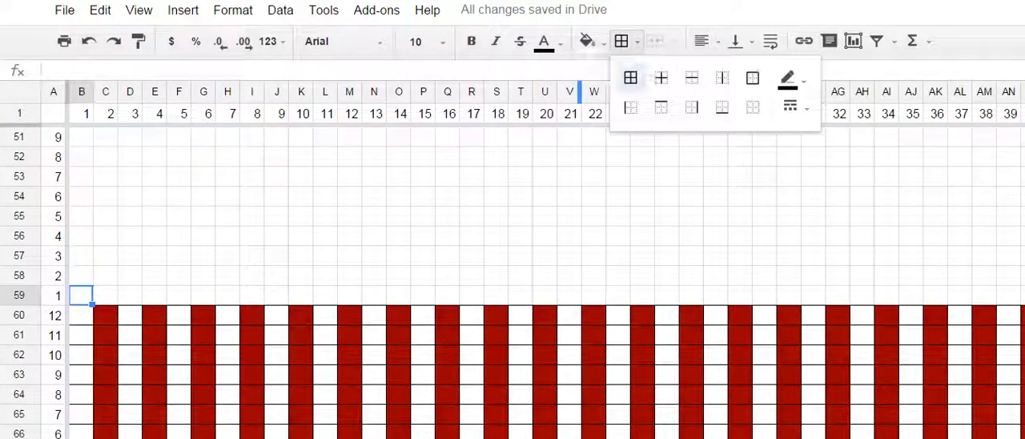
pyautogui.click(631, 77)
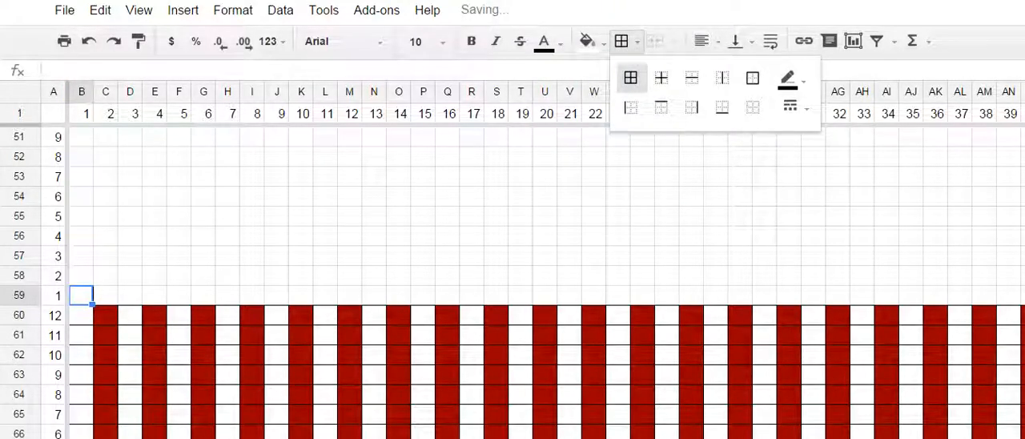
pyautogui.click(154, 296)
pyautogui.click(81, 296)
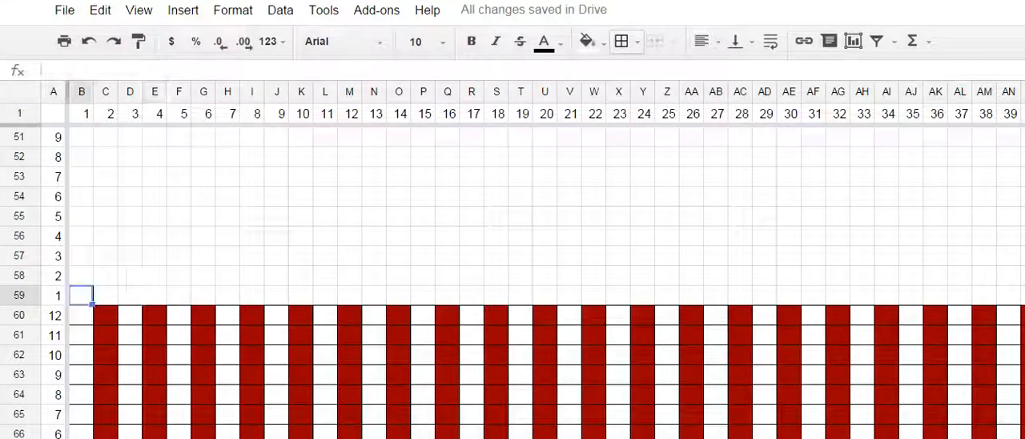
pyautogui.moveTo(92, 304); pyautogui.dragTo(1015, 298)
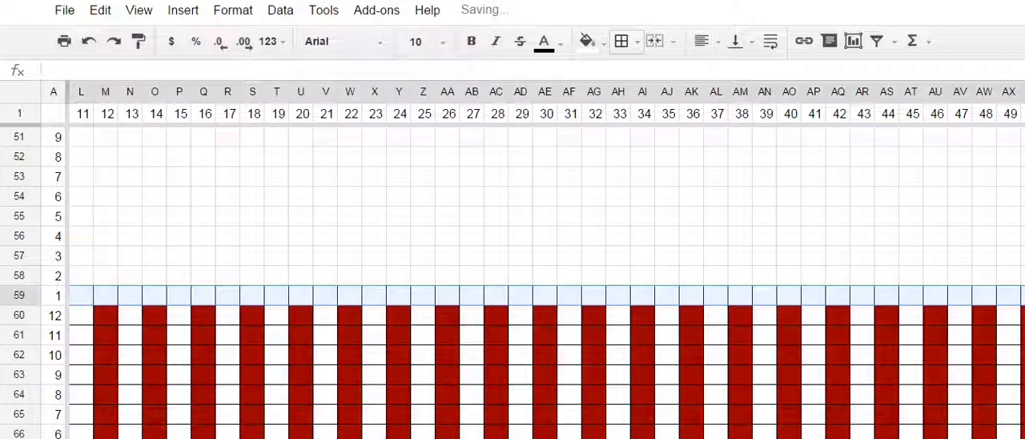
pyautogui.hscroll(2, 545, 282)
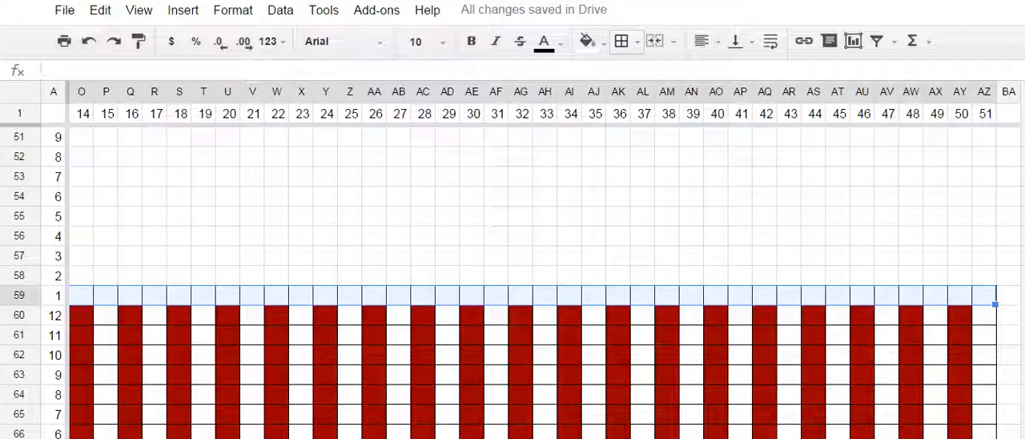
# - Extend the bordered cells of row 59 upward through row 32
pyautogui.hotkey('ctrl', 'z')
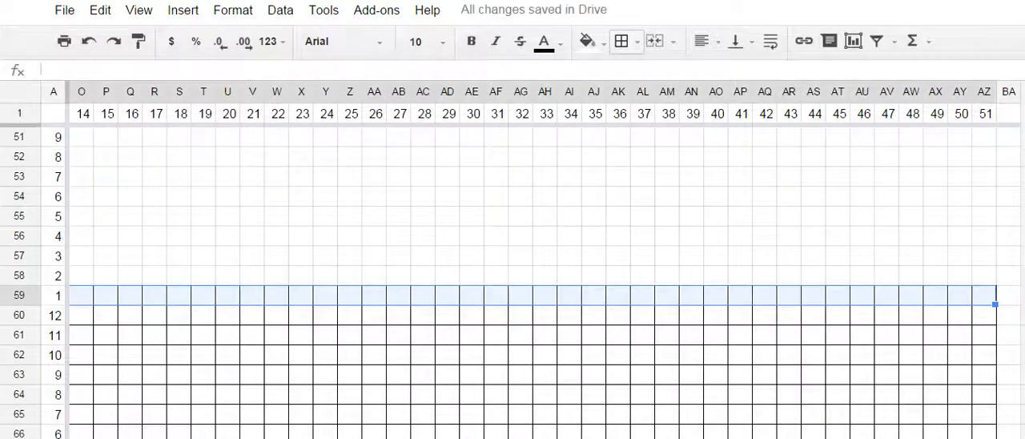
pyautogui.hotkey('ctrl', 'y')
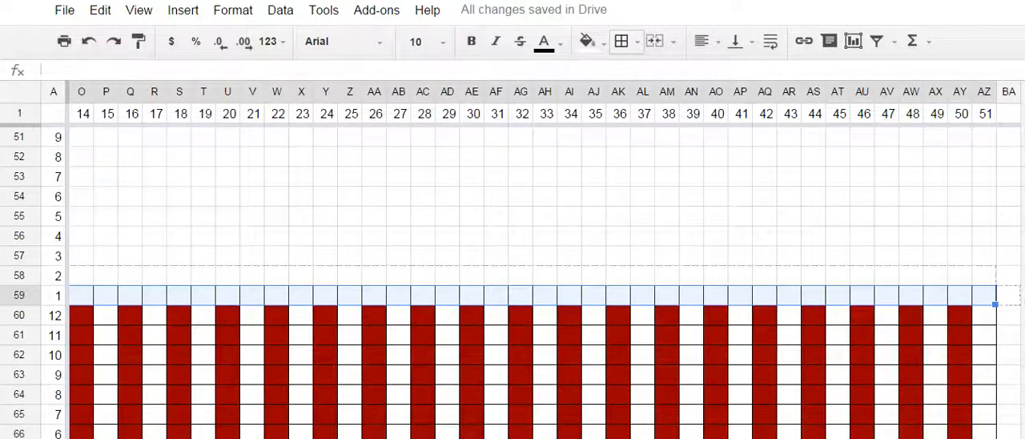
pyautogui.moveTo(995, 304); pyautogui.dragTo(993, 250)
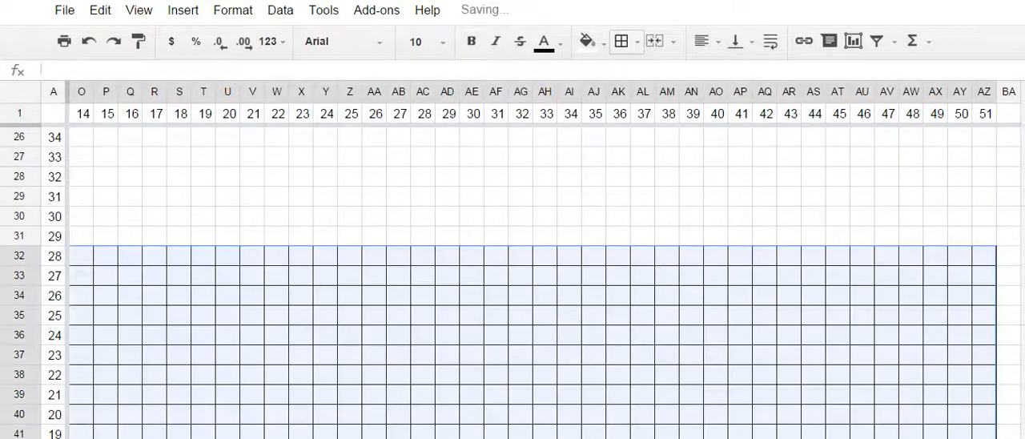
# - Fill the row-number cell A32 with red
pyautogui.click(54, 256)
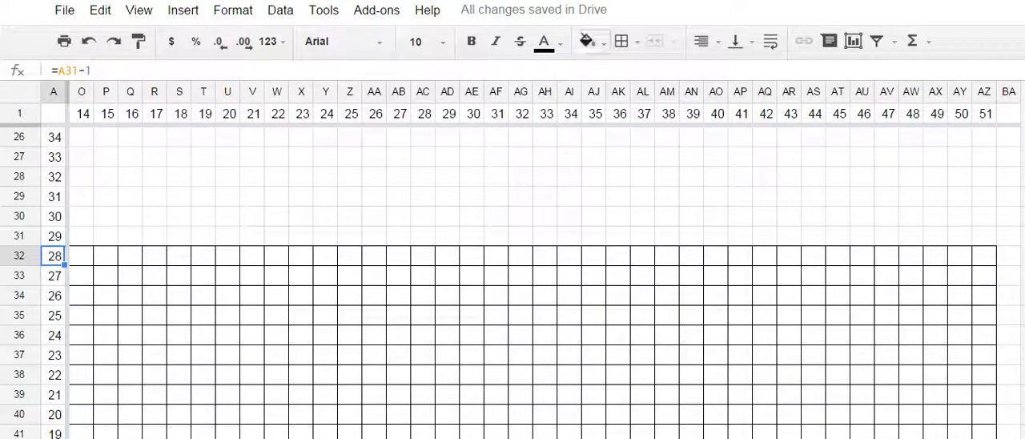
pyautogui.click(588, 41)
pyautogui.click(612, 124)
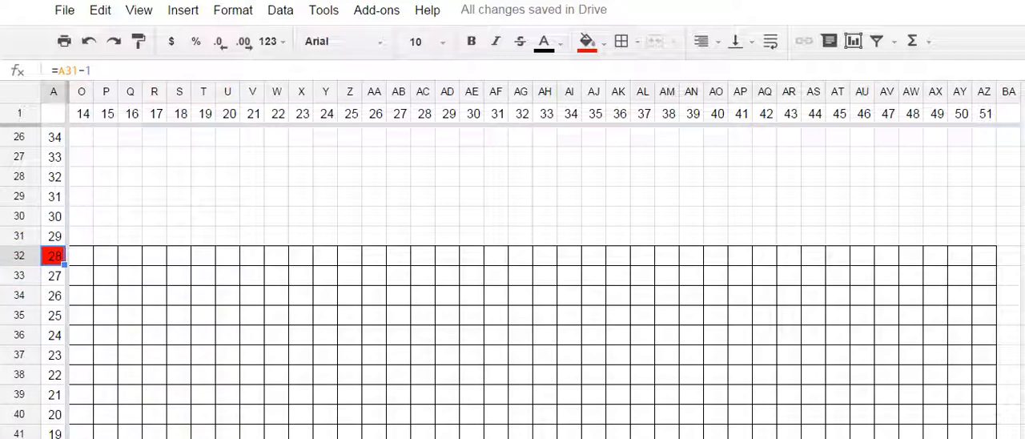
# - Extend the borders of cell O32 upward through row 2 and across the same rows through column AZ
pyautogui.click(81, 256)
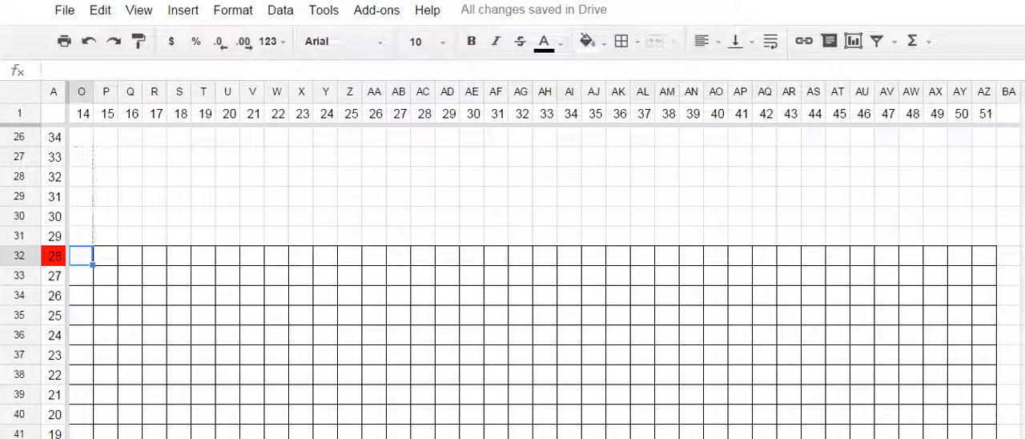
pyautogui.moveTo(85, 156); pyautogui.dragTo(85, 134)
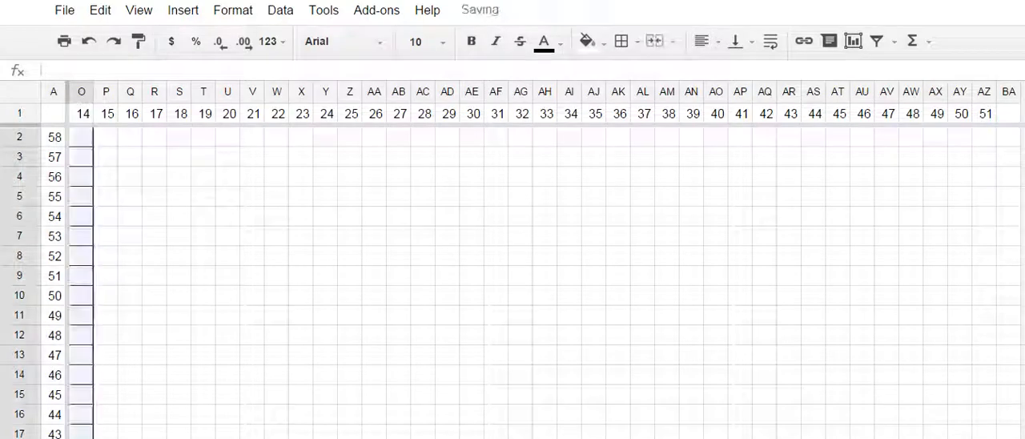
pyautogui.scroll(-6, 532, 283)
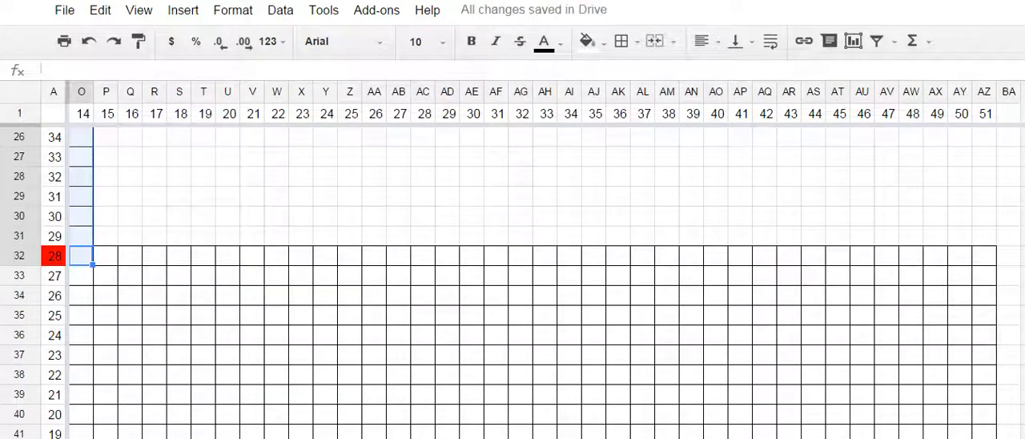
pyautogui.moveTo(92, 265); pyautogui.dragTo(994, 258)
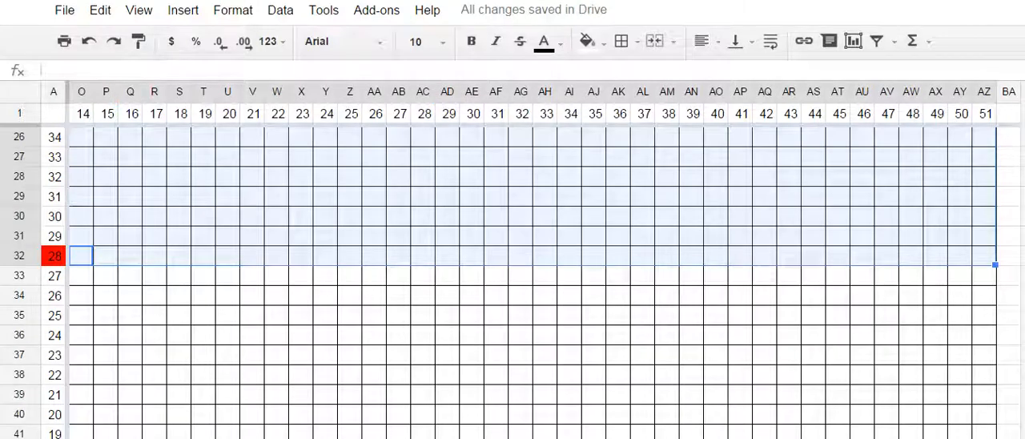
# - Reduce the browser zoom to 50%
pyautogui.click(138, 10)
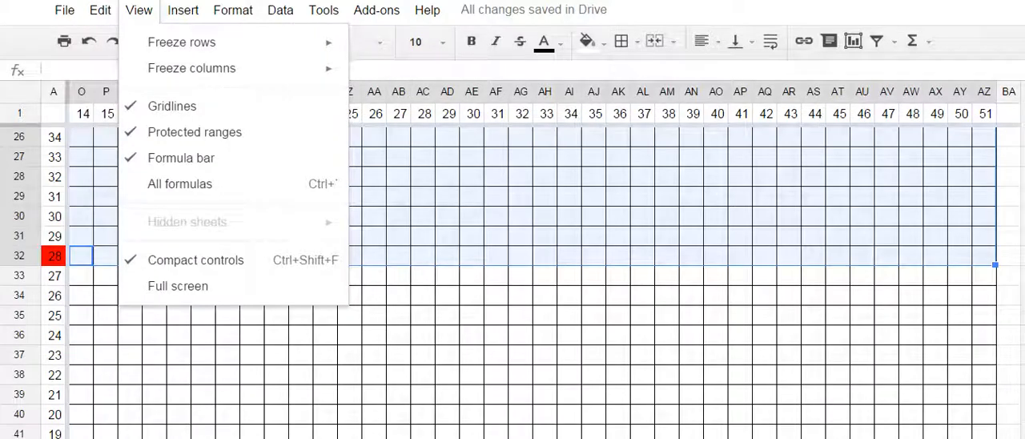
pyautogui.click(1024, 1)
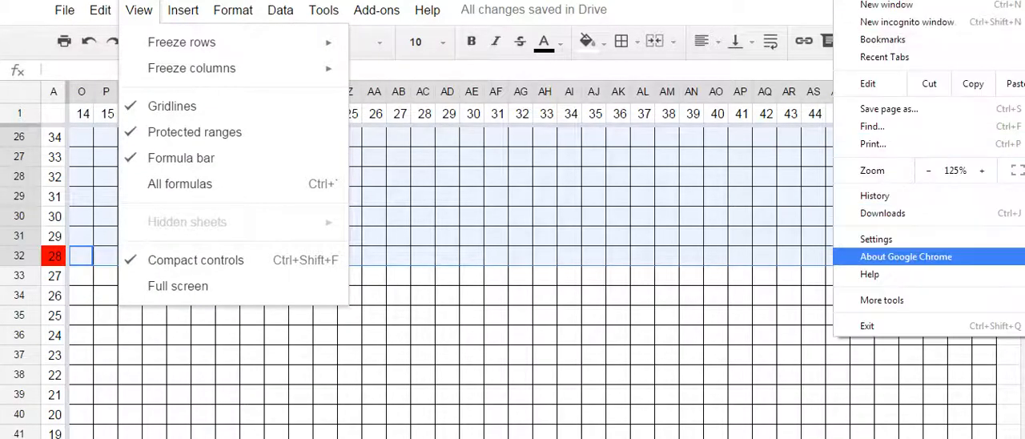
pyautogui.click(929, 169)
pyautogui.click(928, 170)
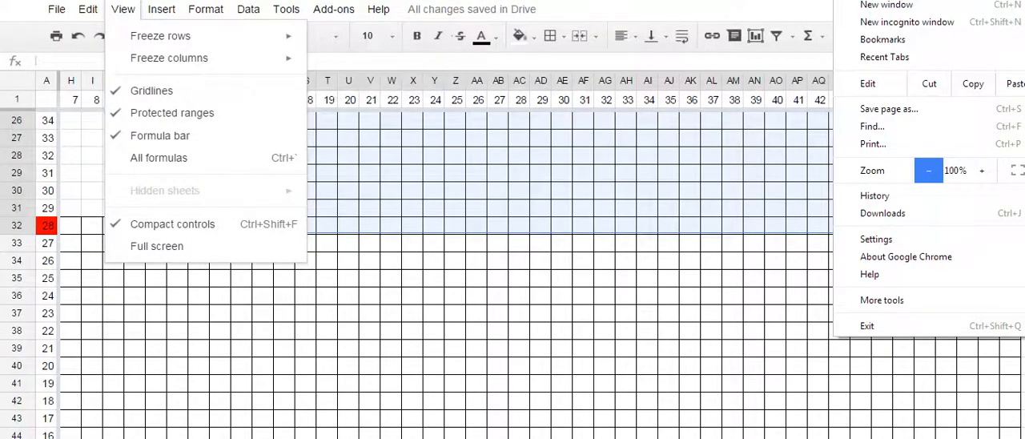
pyautogui.click(928, 169)
pyautogui.click(929, 170)
pyautogui.click(928, 170)
pyautogui.click(928, 169)
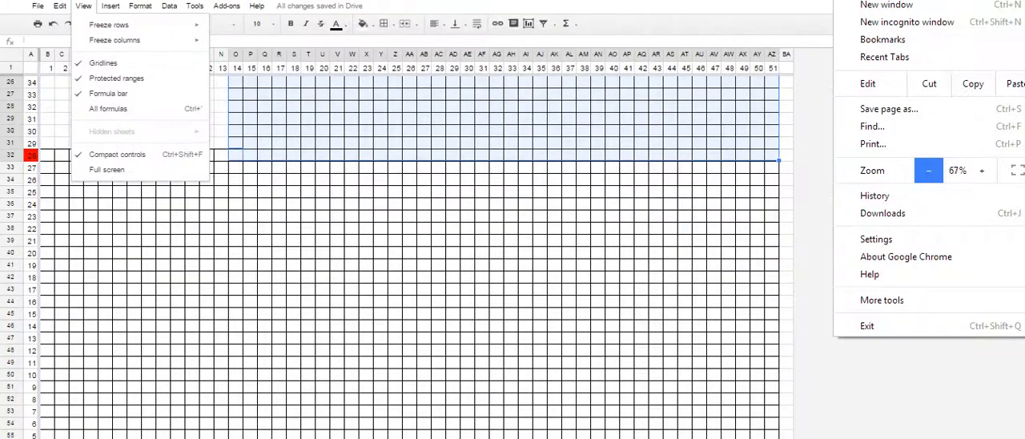
pyautogui.click(929, 170)
pyautogui.click(688, 171)
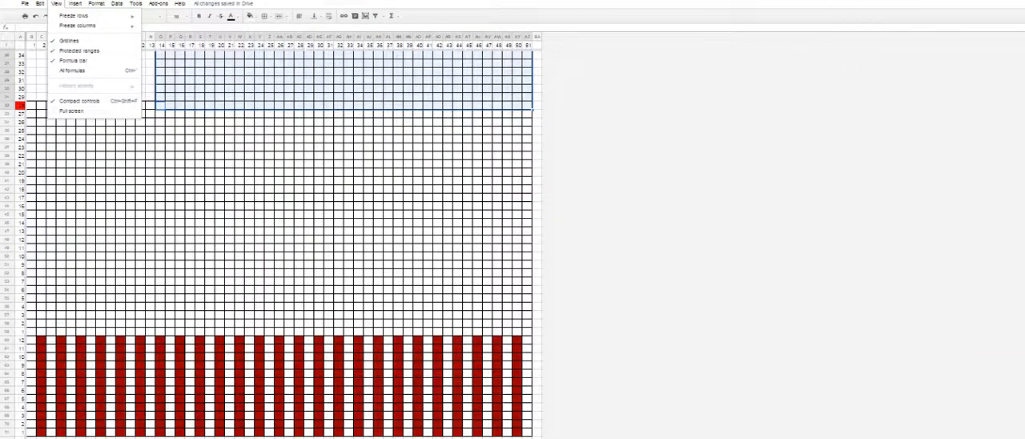
pyautogui.click(689, 171)
# - Apply all borders to the cells B2:P32, covering the unbordered block of the grid
pyautogui.scroll(3, 689, 172)
pyautogui.click(538, 172)
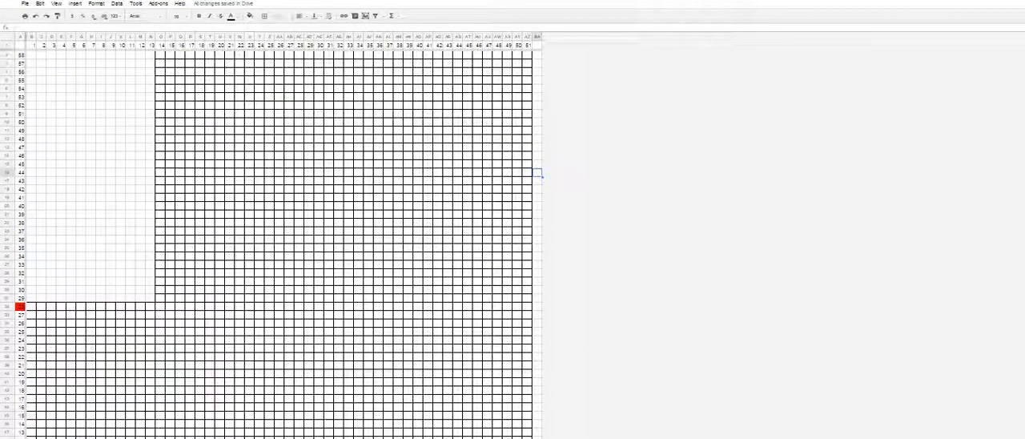
pyautogui.moveTo(31, 54)
pyautogui.mouseDown()
pyautogui.moveTo(153, 298)
pyautogui.moveTo(173, 303)
pyautogui.mouseUp()
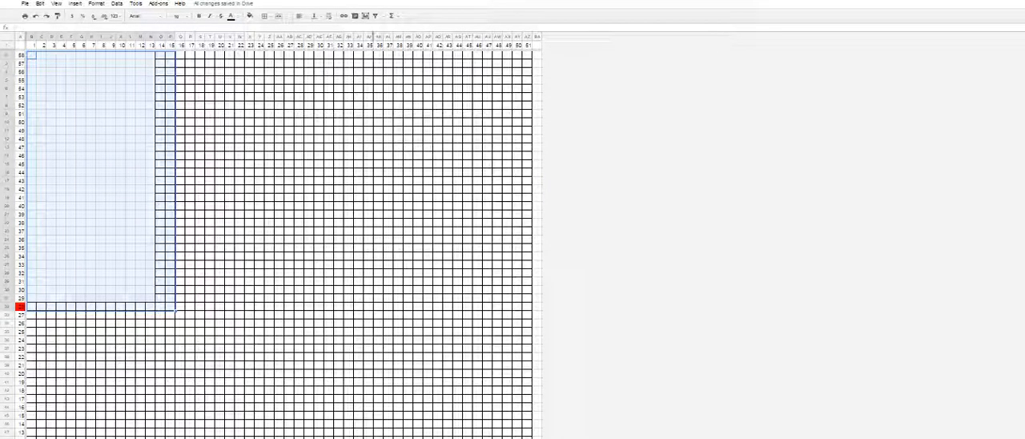
pyautogui.click(264, 16)
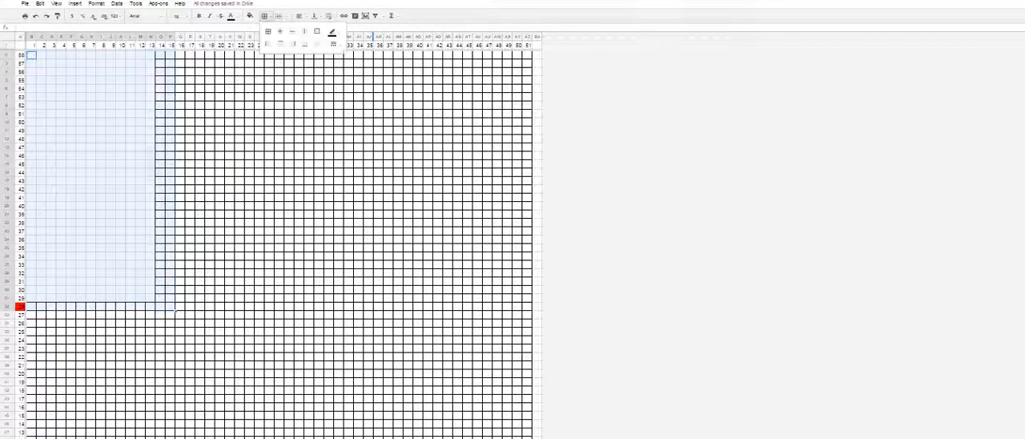
pyautogui.click(268, 32)
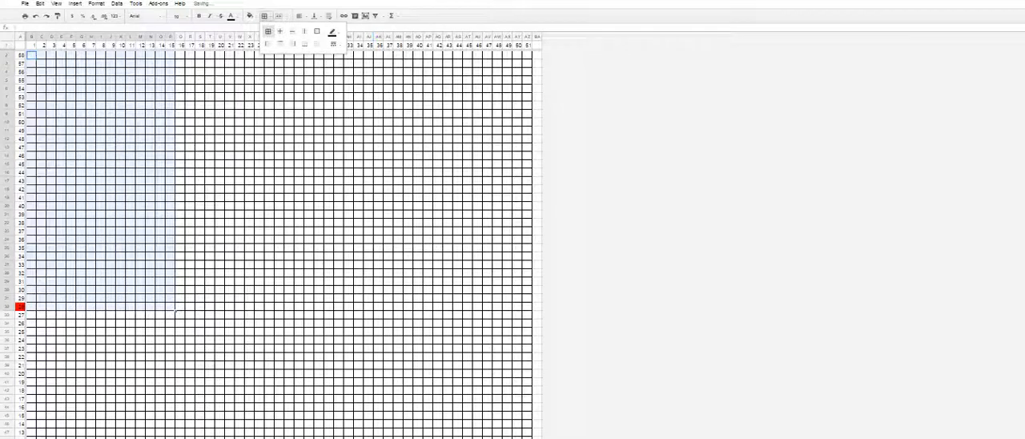
pyautogui.click(149, 205)
# - Reduce the browser zoom to 33% and bring the whole bordered grid and striped section into view
pyautogui.scroll(-5, 150, 205)
pyautogui.scroll(10, 151, 207)
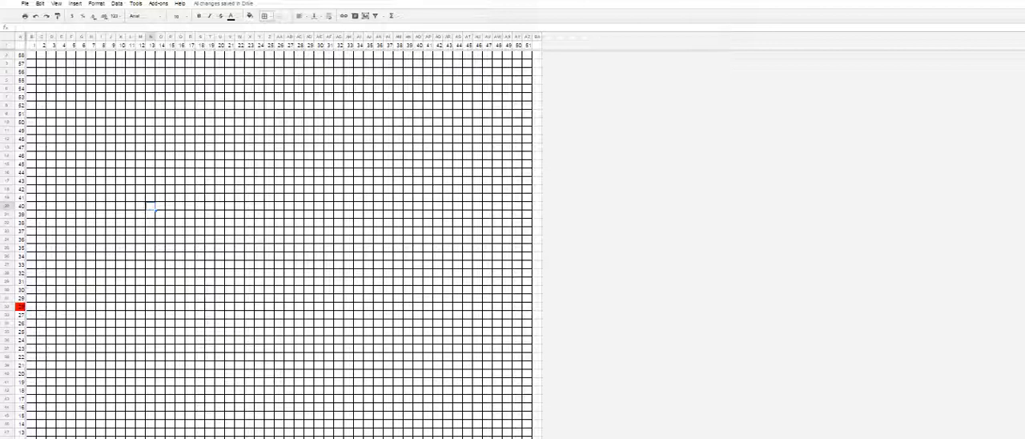
pyautogui.scroll(-2, 151, 208)
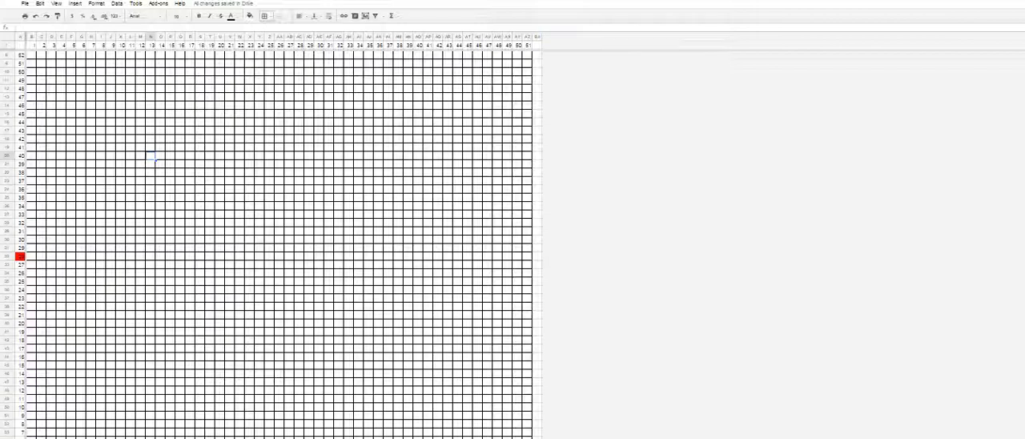
pyautogui.hotkey('alt', 'f')
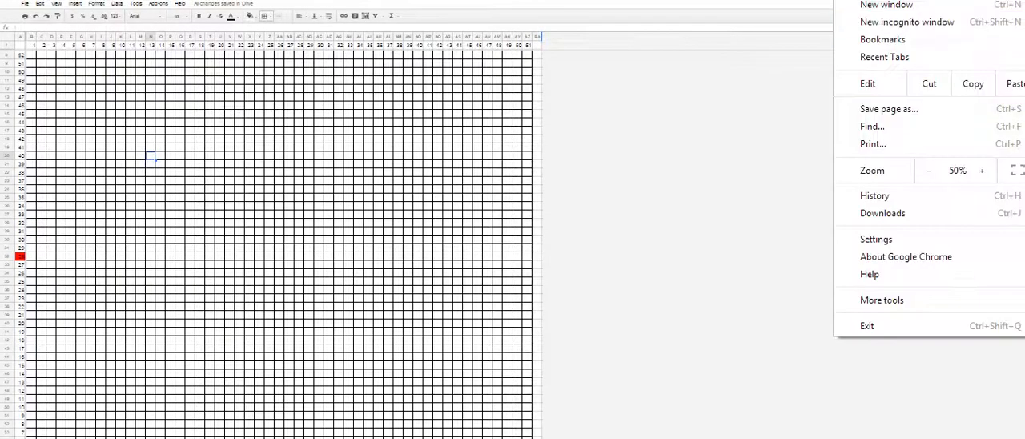
pyautogui.click(929, 171)
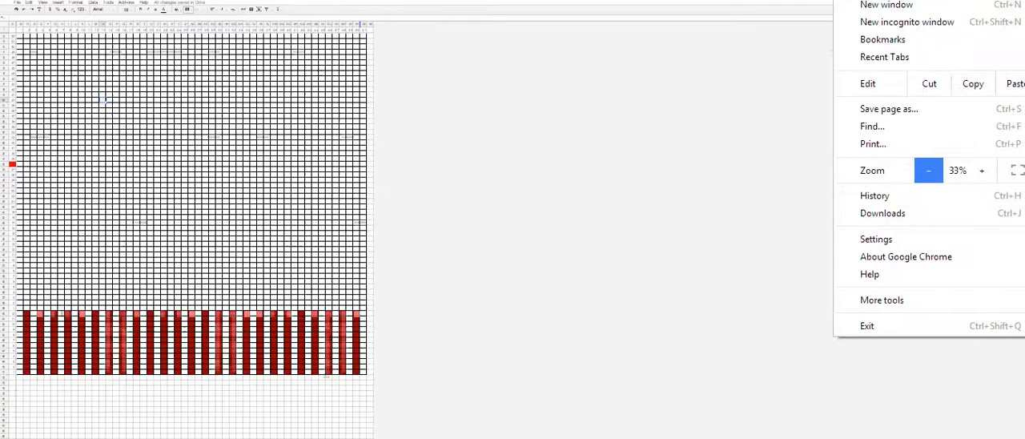
pyautogui.press('Escape')
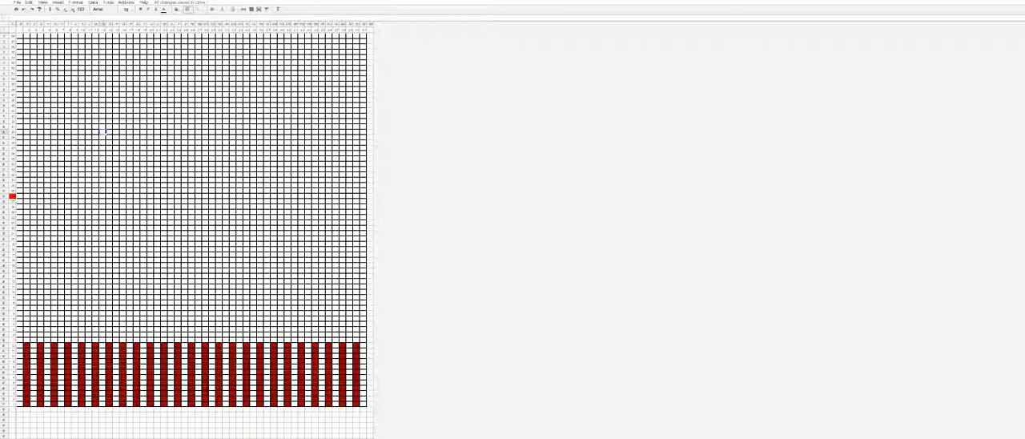
# - Try an orange fill on a large block of cells in the middle of the grid, and undo it
pyautogui.moveTo(75, 73); pyautogui.dragTo(319, 304)
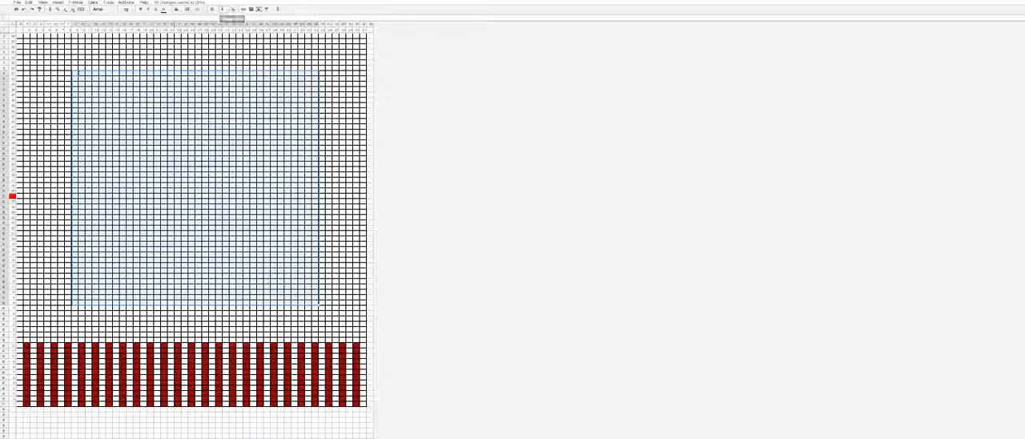
pyautogui.click(176, 9)
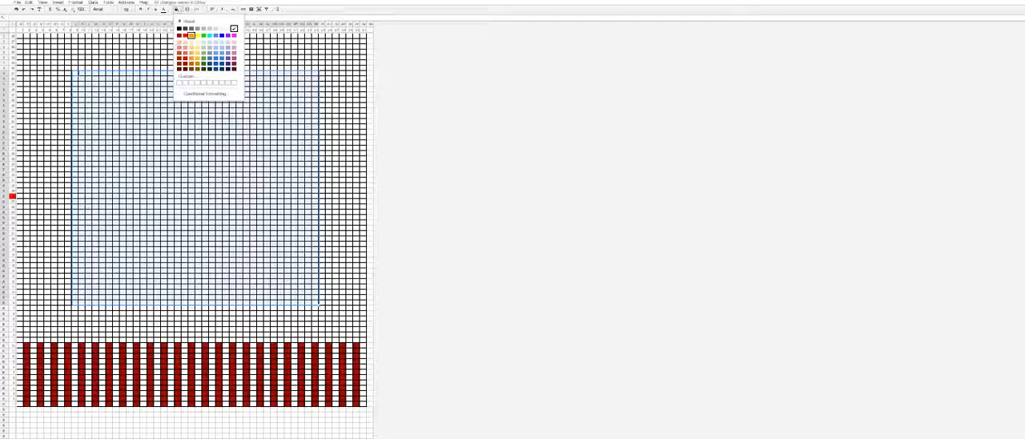
pyautogui.click(190, 35)
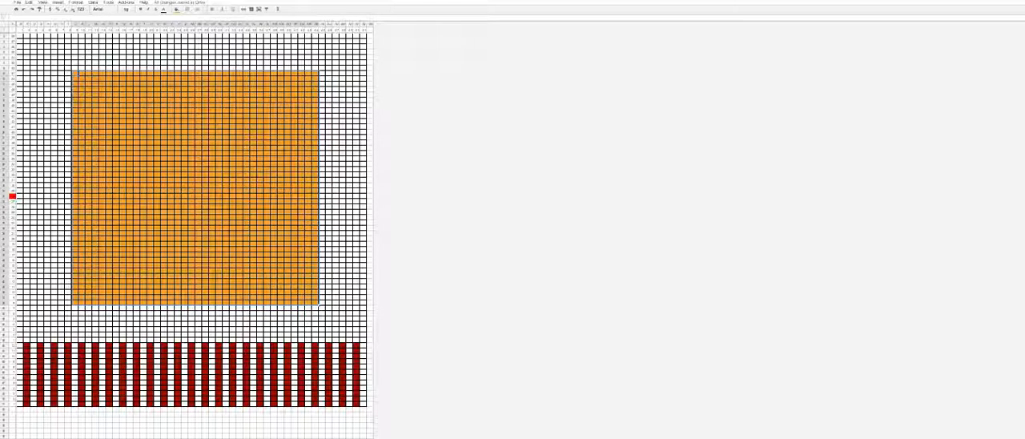
pyautogui.hotkey('ctrl', 'z')
pyautogui.click(370, 143)
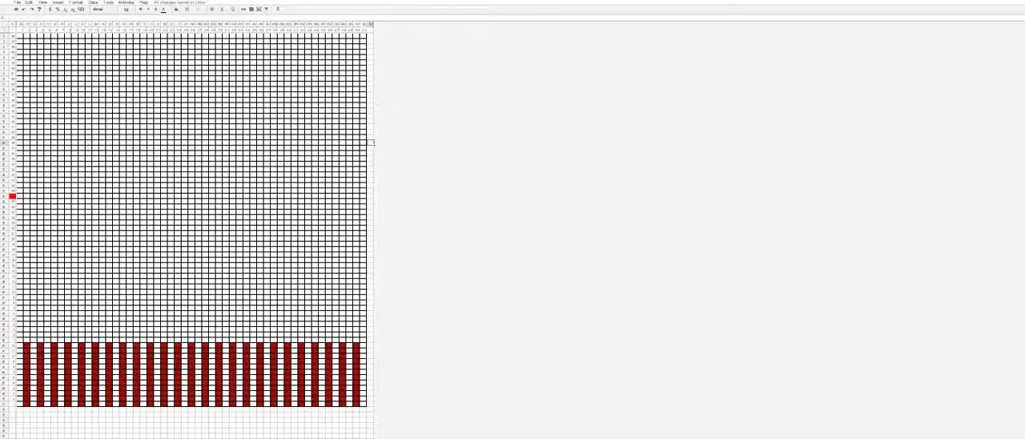
# - Raise the browser zoom one level past 100% and bring the dark red striped section into view
pyautogui.click(1023, 2)
pyautogui.click(982, 171)
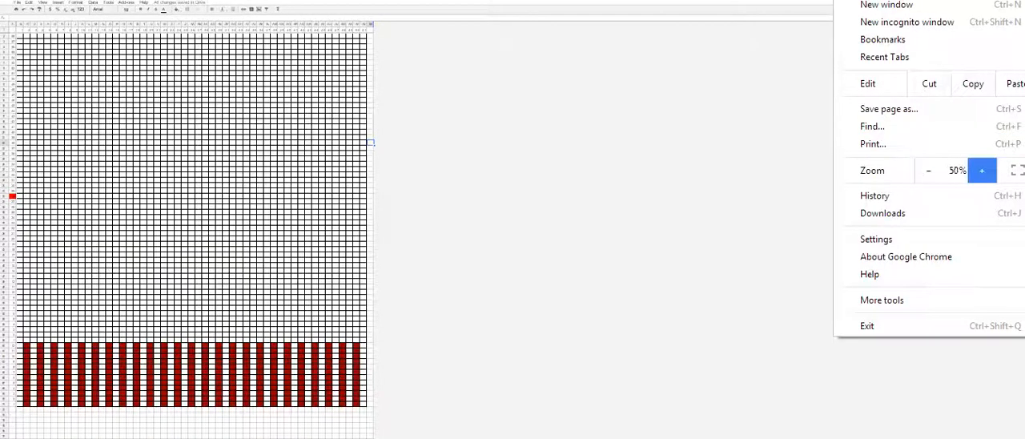
pyautogui.click(982, 171)
pyautogui.click(982, 171)
pyautogui.click(982, 171)
pyautogui.click(982, 171)
pyautogui.click(982, 171)
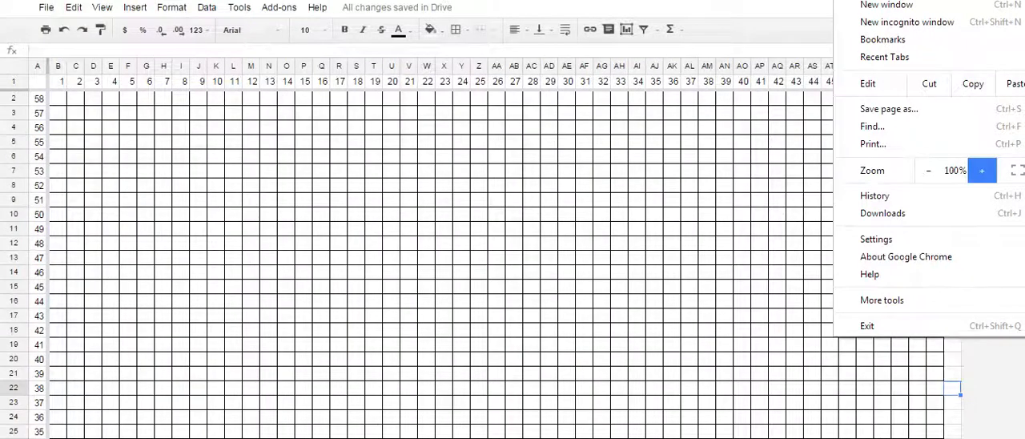
pyautogui.click(982, 171)
pyautogui.click(423, 302)
pyautogui.scroll(-8, 422, 303)
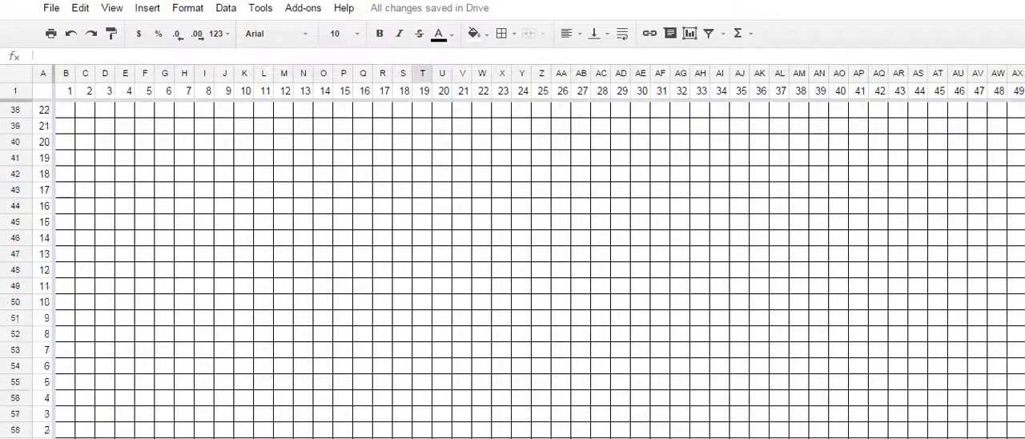
pyautogui.scroll(-6, 423, 302)
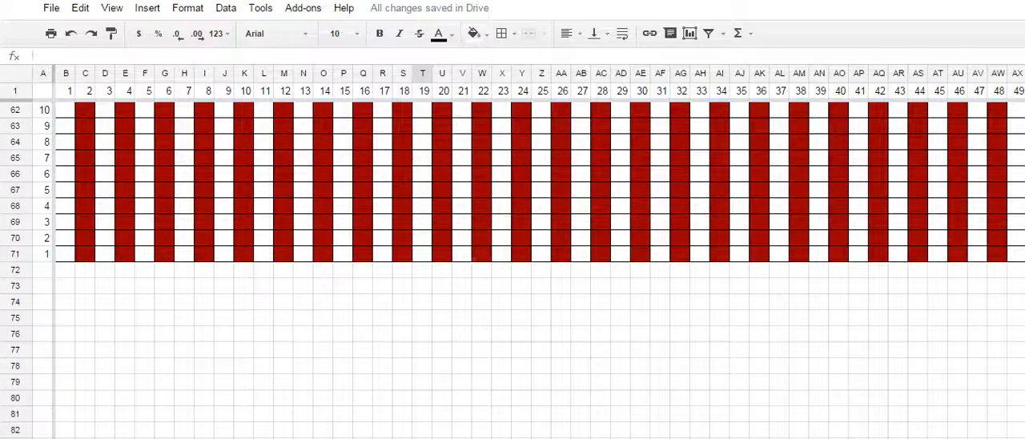
pyautogui.scroll(4, 422, 302)
pyautogui.scroll(-2, 422, 303)
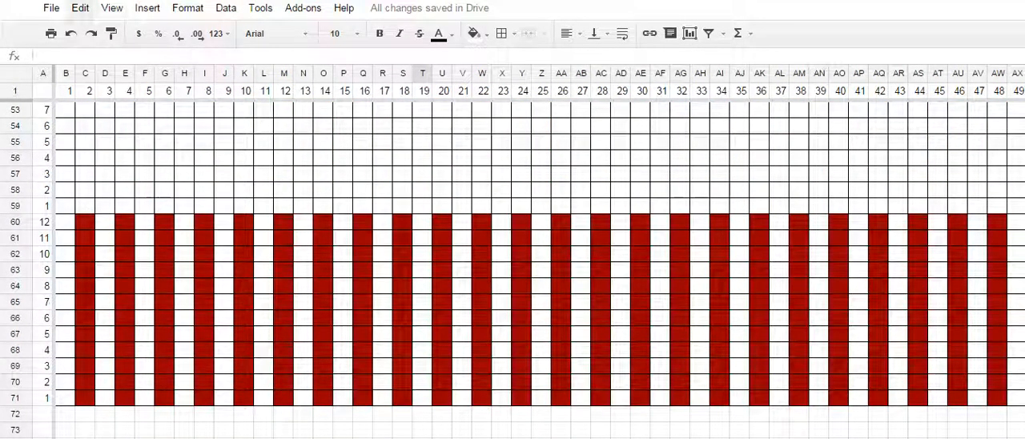
pyautogui.click(80, 8)
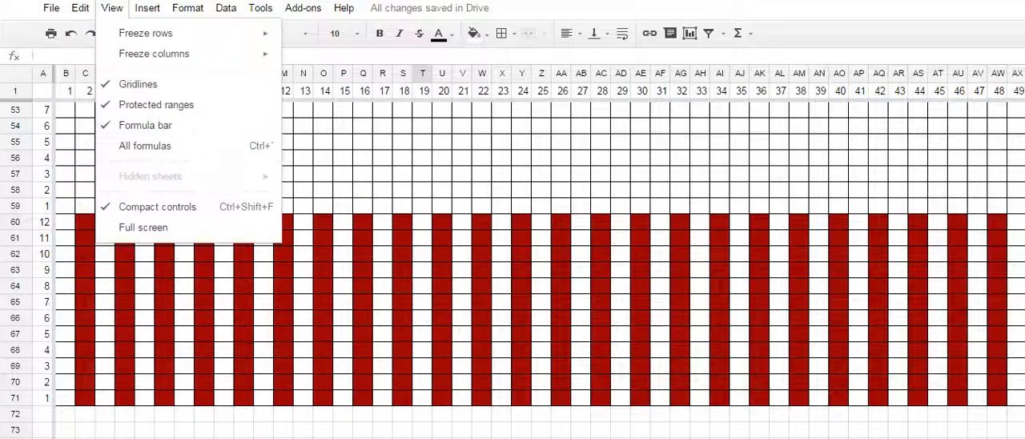
pyautogui.moveTo(51, 8)
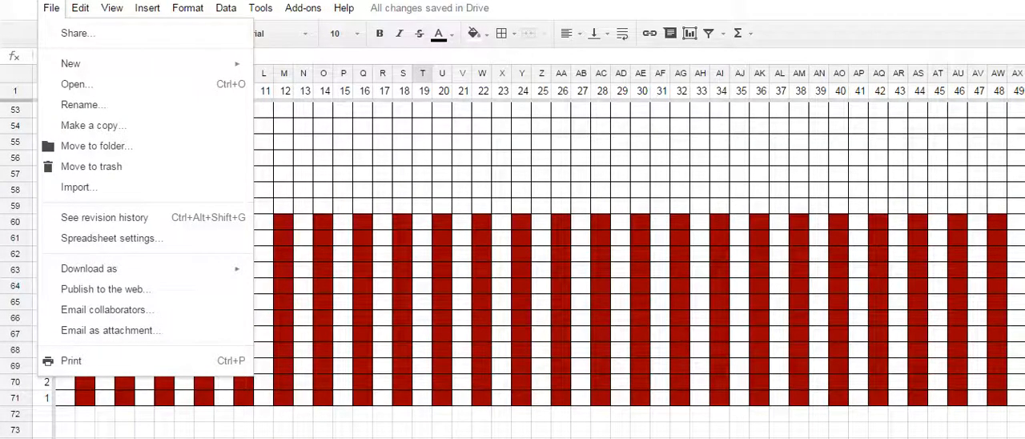
pyautogui.moveTo(147, 8)
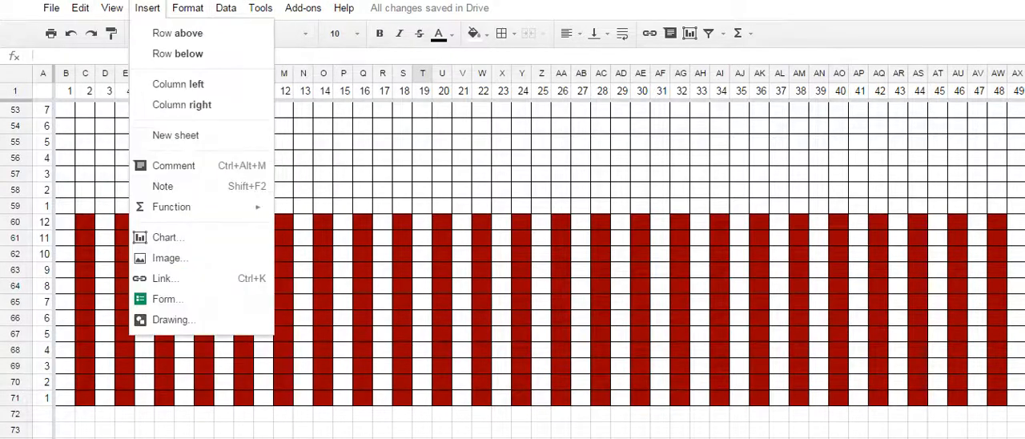
pyautogui.moveTo(113, 8)
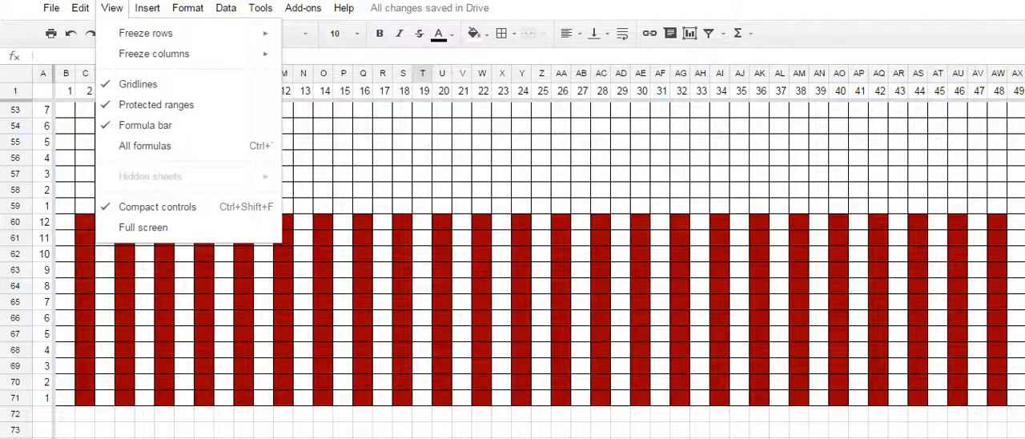
pyautogui.moveTo(188, 8)
pyautogui.moveTo(147, 8)
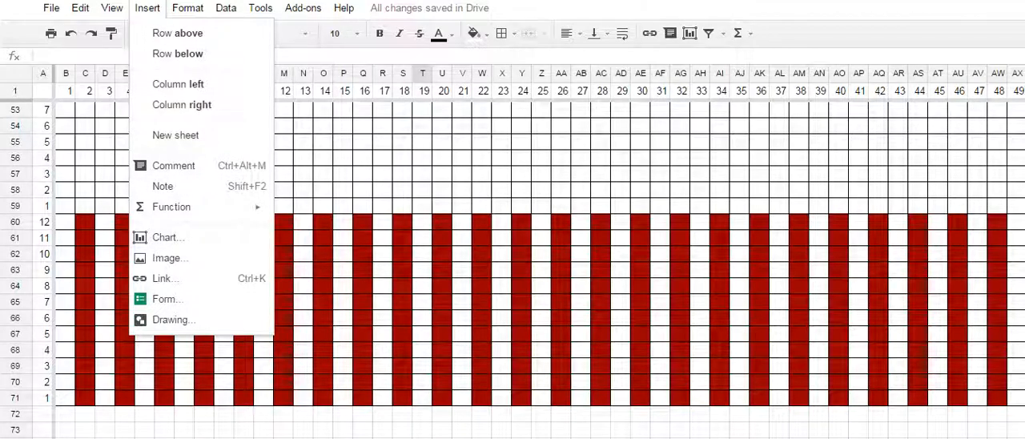
pyautogui.moveTo(343, 73); pyautogui.dragTo(1022, 73)
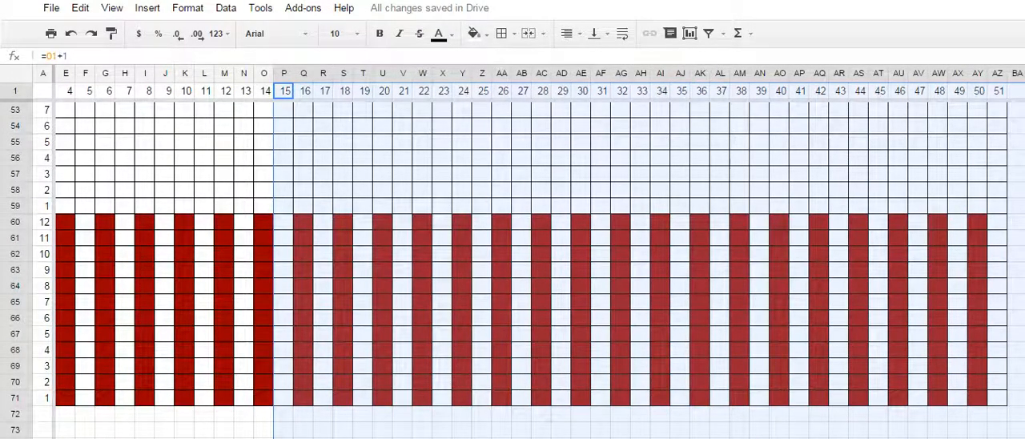
pyautogui.moveTo(600, 126); pyautogui.dragTo(584, 126)
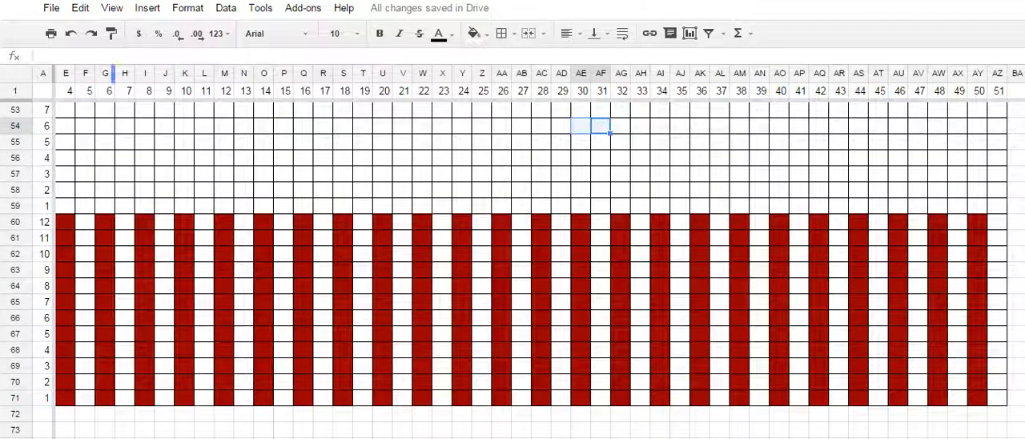
pyautogui.moveTo(145, 73); pyautogui.dragTo(344, 73)
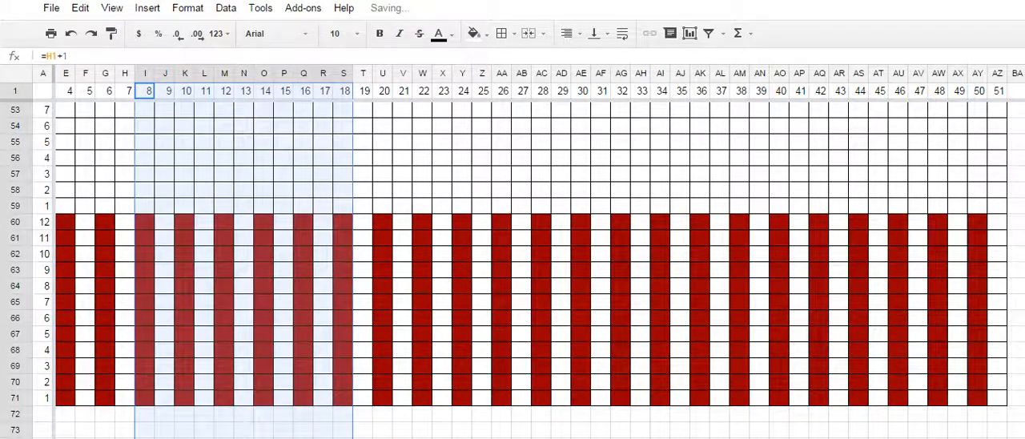
pyautogui.click(145, 110)
# - Hide columns I through AS, covering the header numbers 8 to 44
pyautogui.moveTo(145, 72); pyautogui.dragTo(859, 73)
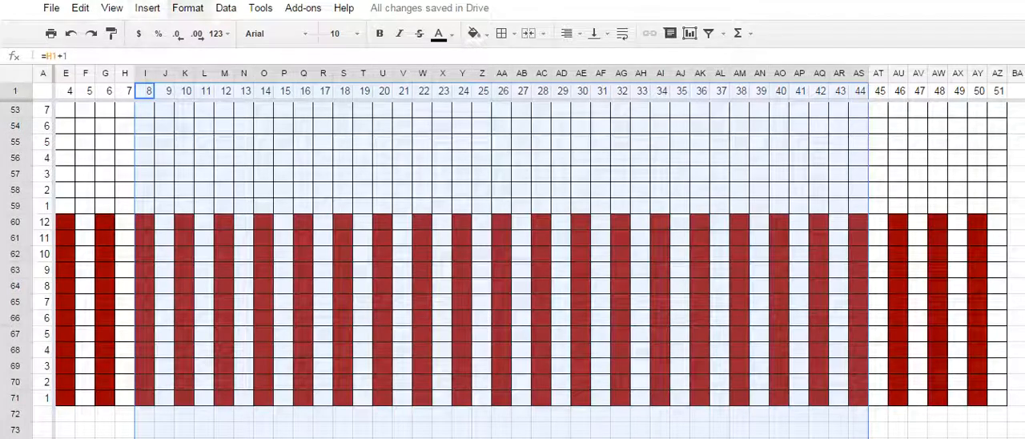
pyautogui.click(188, 8)
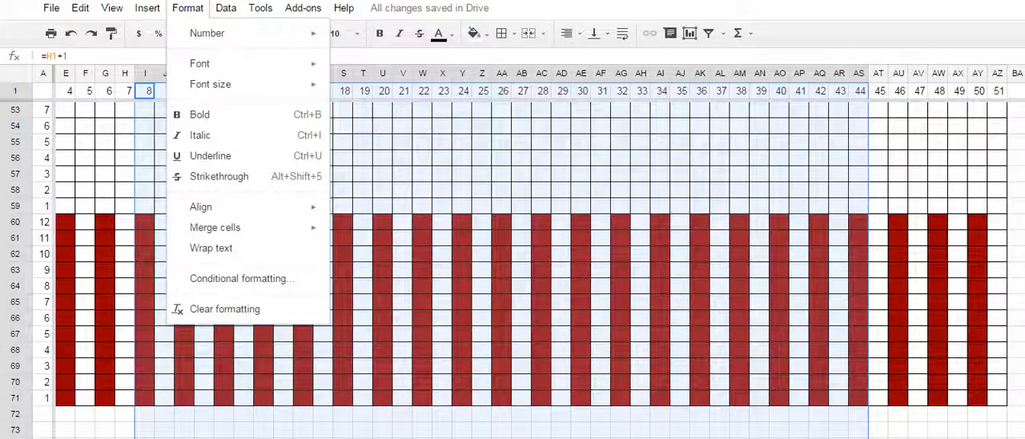
pyautogui.click(148, 8)
pyautogui.click(147, 8)
pyautogui.click(226, 8)
pyautogui.rightClick(438, 206)
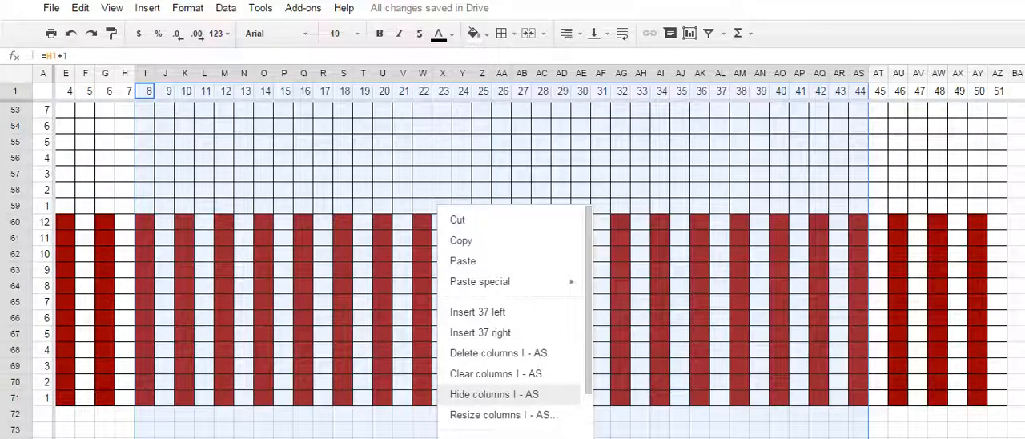
pyautogui.click(494, 394)
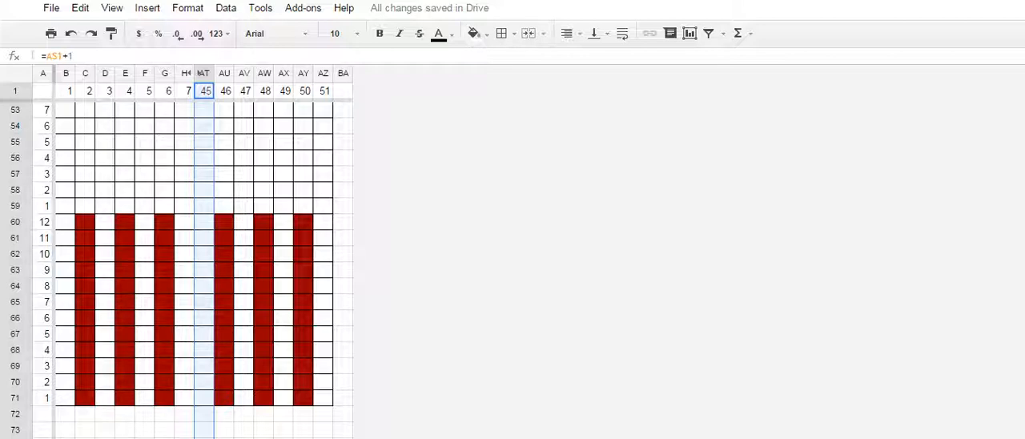
# - Hide rows 61 through 70 in the striped section, leaving its first and last rows showing
pyautogui.scroll(-1, 200, 265)
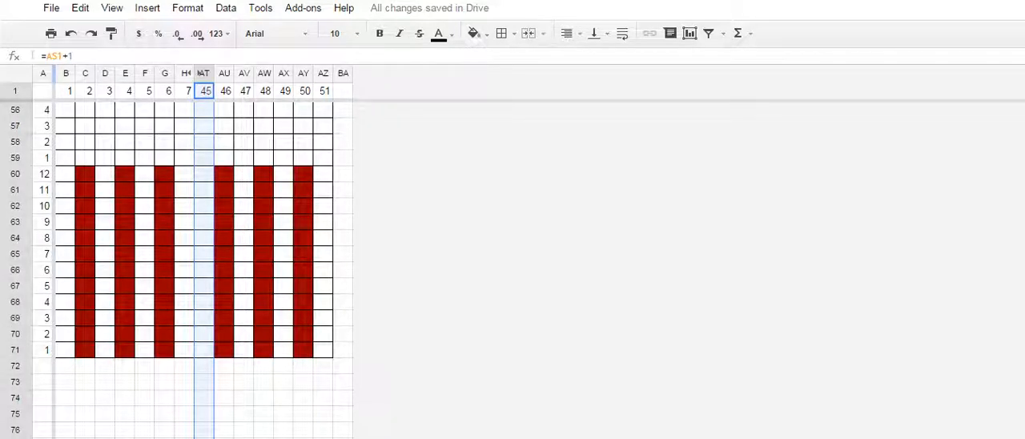
pyautogui.moveTo(16, 190); pyautogui.dragTo(16, 334)
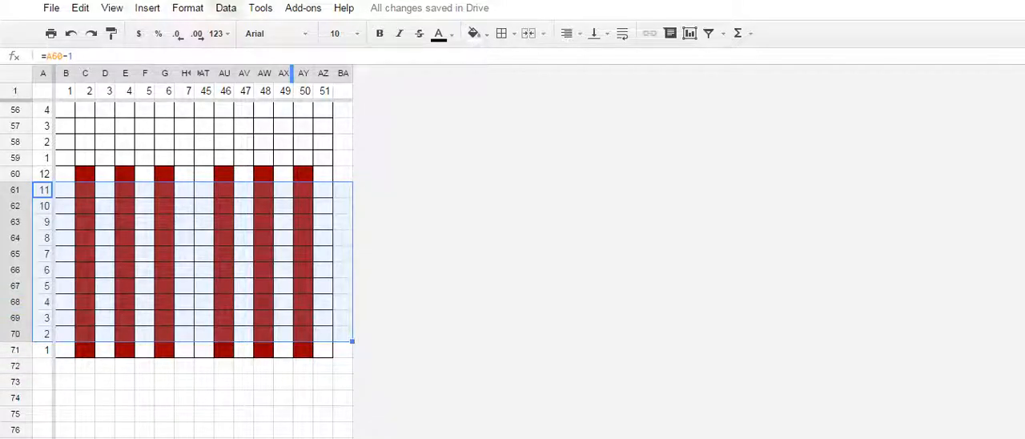
pyautogui.rightClick(129, 253)
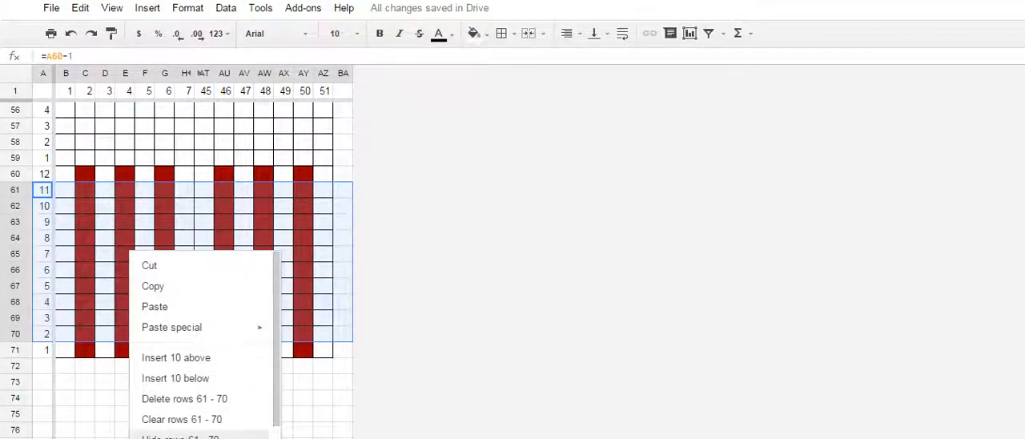
pyautogui.click(181, 436)
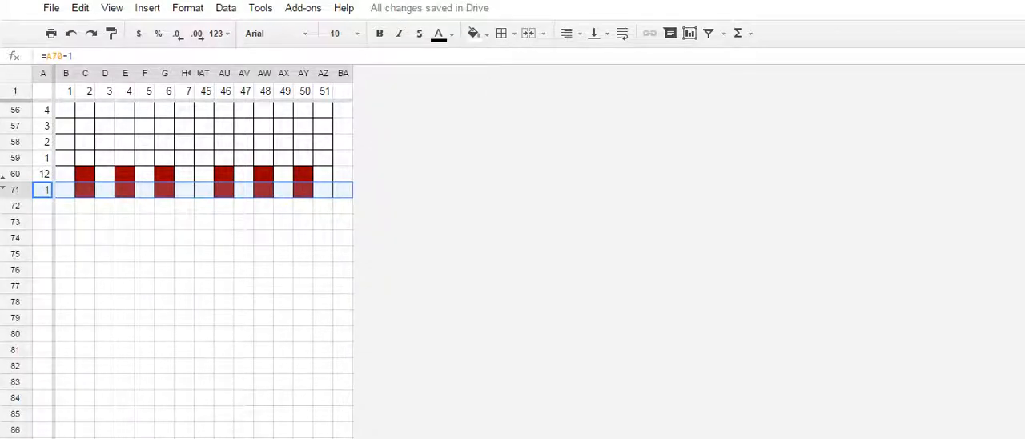
# - Hide rows 35 through 57 between the red-marked middle row and the striped section
pyautogui.scroll(6, 193, 272)
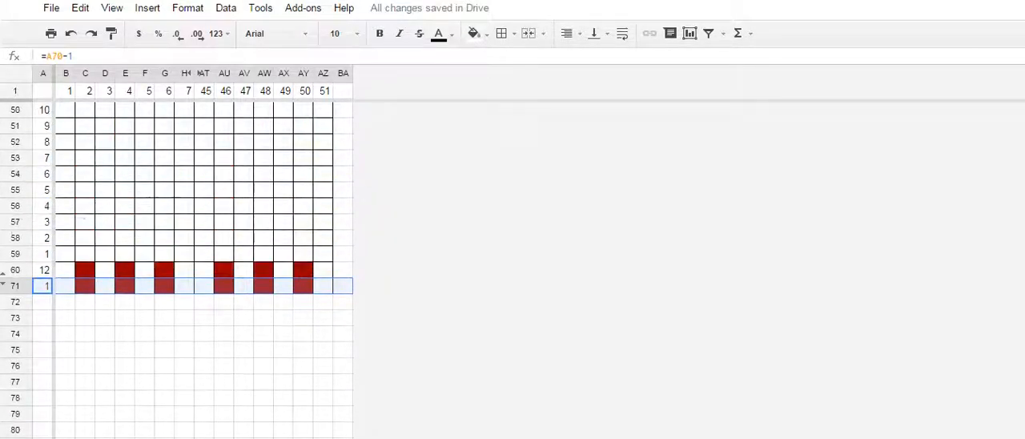
pyautogui.scroll(-3, 192, 272)
pyautogui.scroll(1, 192, 273)
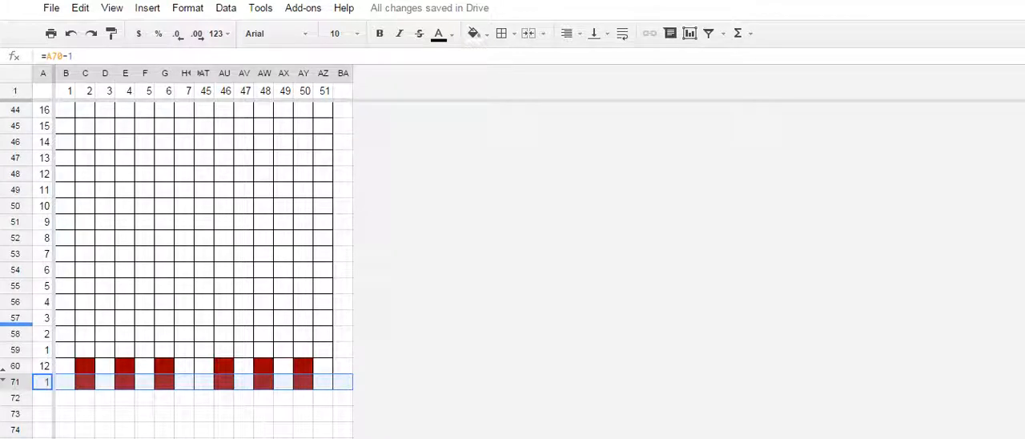
pyautogui.moveTo(15, 318); pyautogui.dragTo(16, 268)
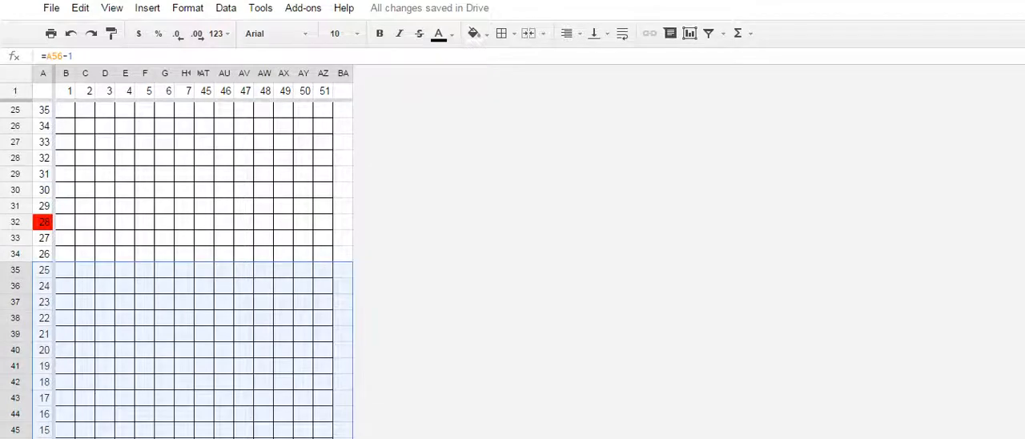
pyautogui.rightClick(168, 348)
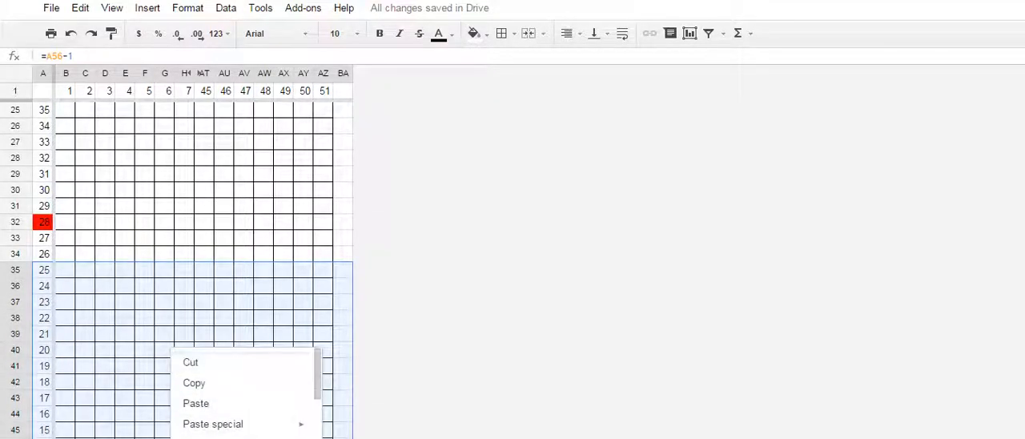
pyautogui.scroll(-3, 233, 416)
pyautogui.scroll(3, 240, 383)
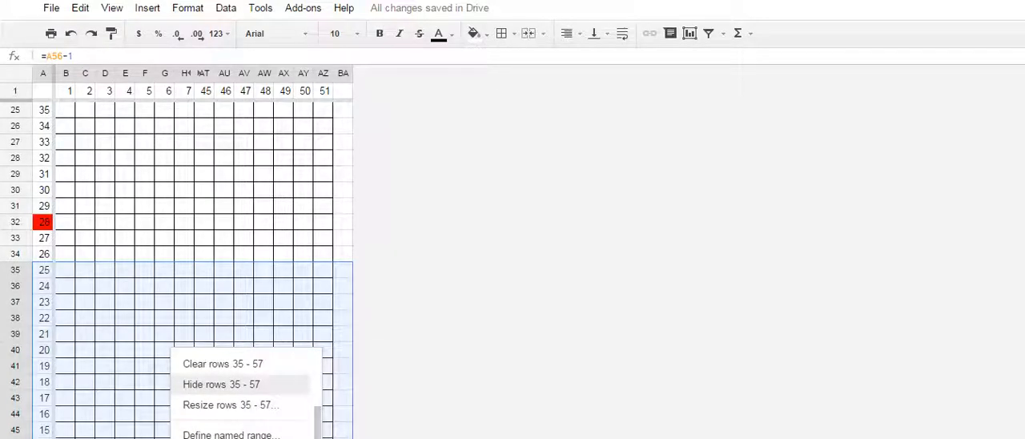
pyautogui.click(232, 385)
# - Hide rows 4 through 29 above the red-marked middle row
pyautogui.scroll(8, 192, 264)
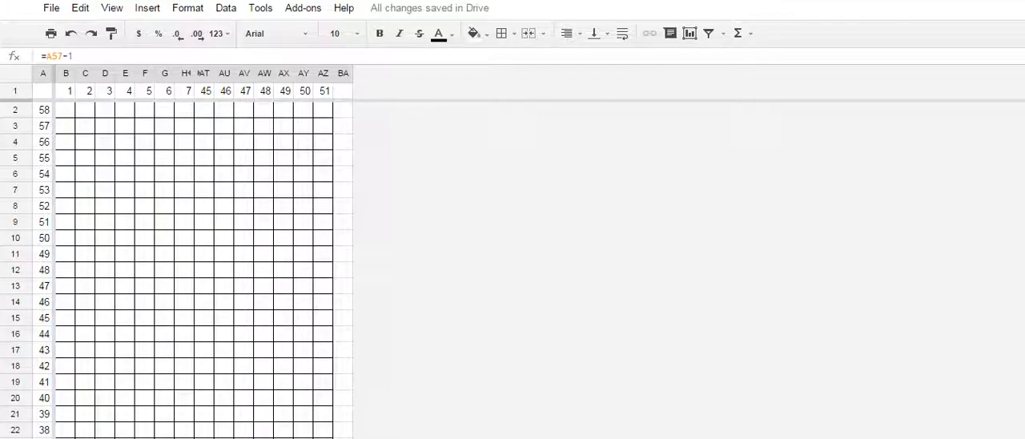
pyautogui.moveTo(16, 142); pyautogui.dragTo(15, 302)
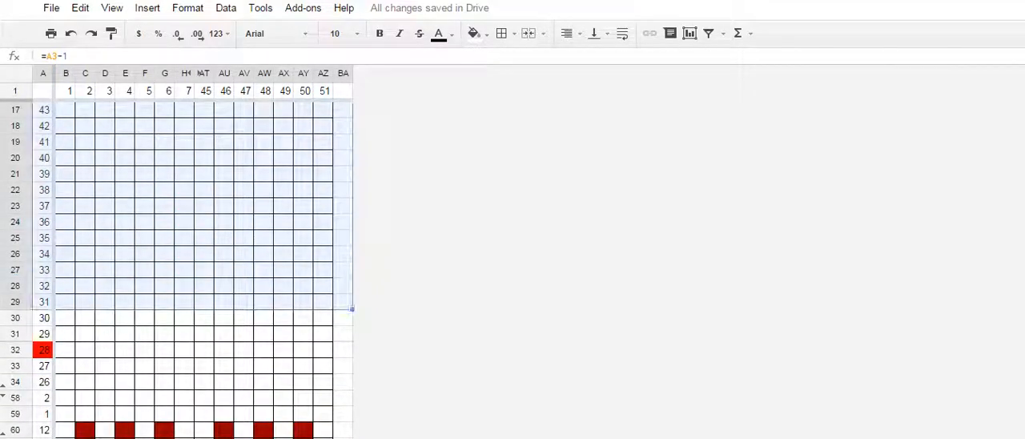
pyautogui.rightClick(156, 225)
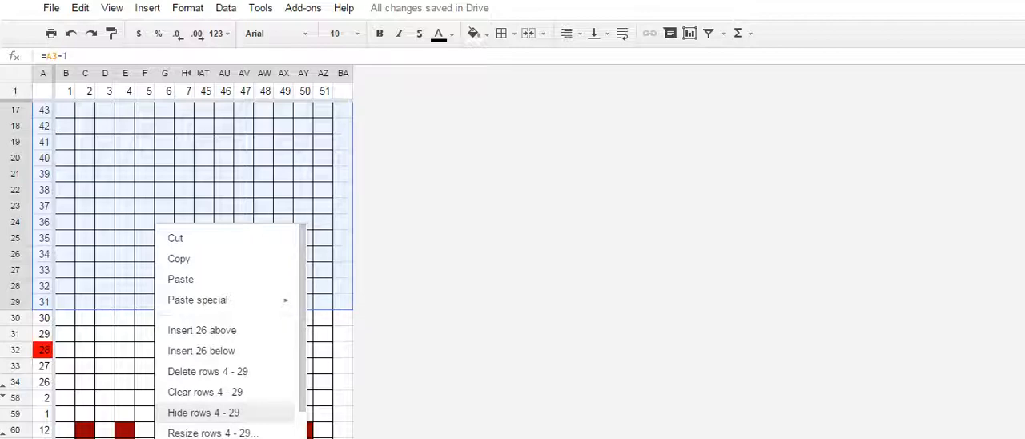
pyautogui.click(204, 412)
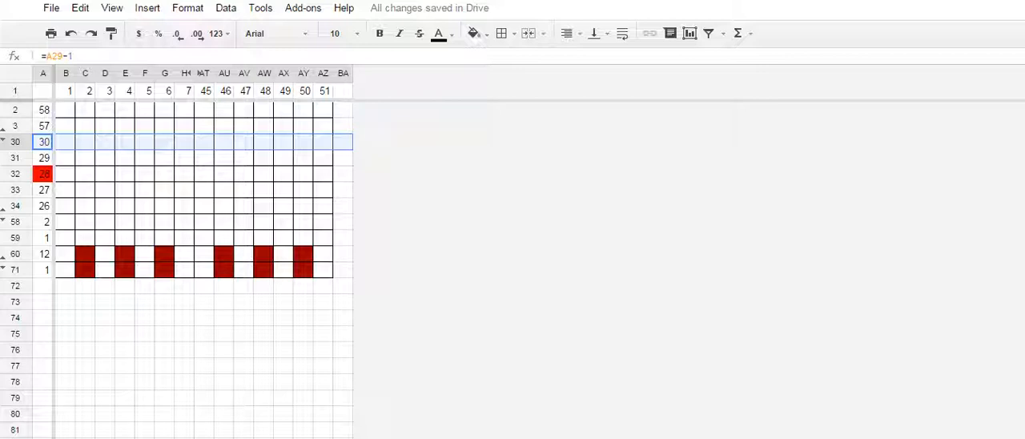
# - Unhide columns I through AS
pyautogui.click(192, 73)
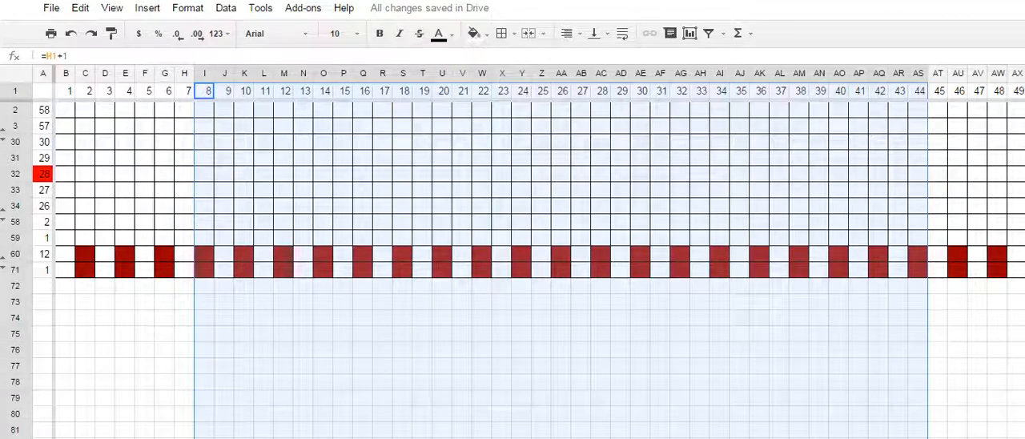
pyautogui.click(660, 111)
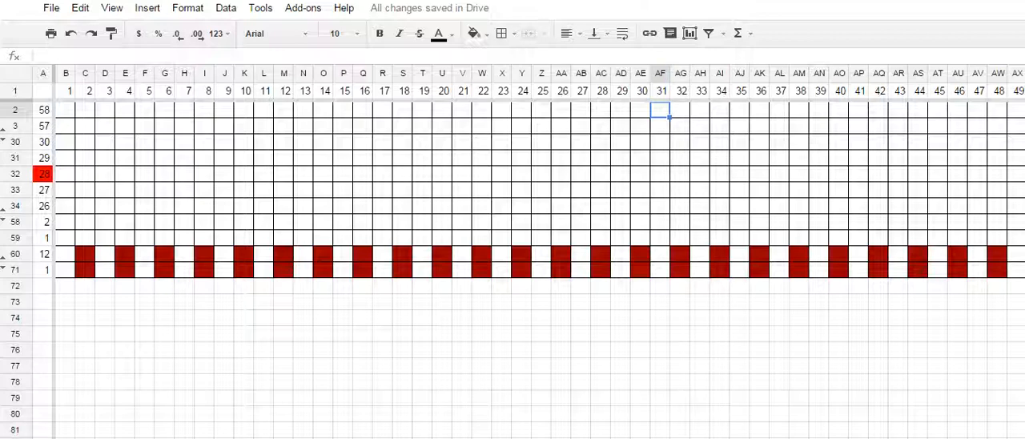
# - Fill the header cell AA1, numbered 26, with orange to mark the middle column
pyautogui.click(562, 110)
pyautogui.click(561, 91)
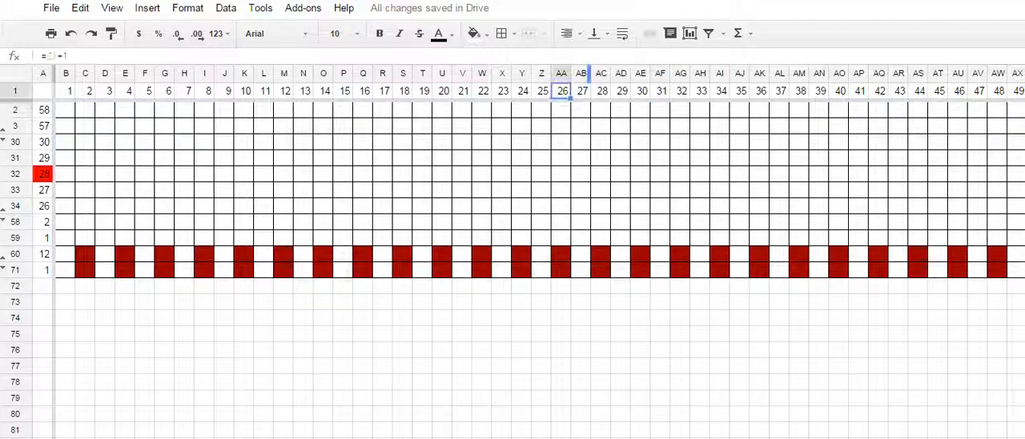
pyautogui.click(475, 34)
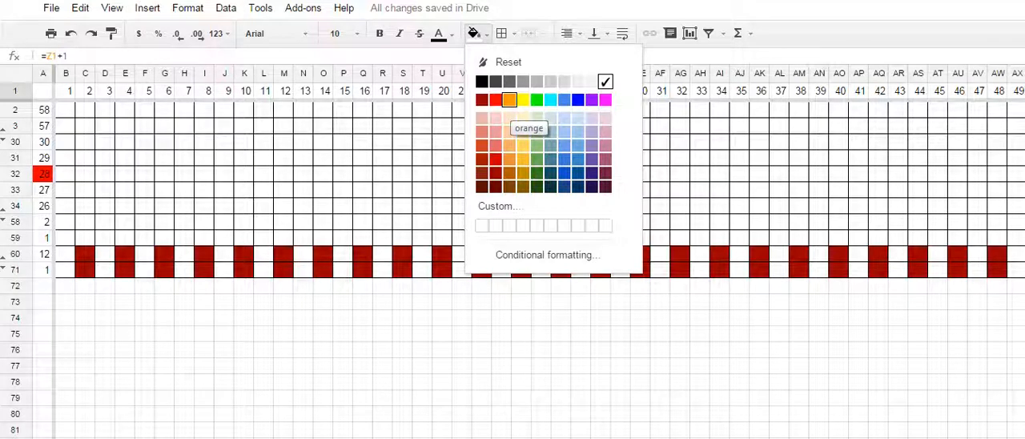
pyautogui.click(509, 100)
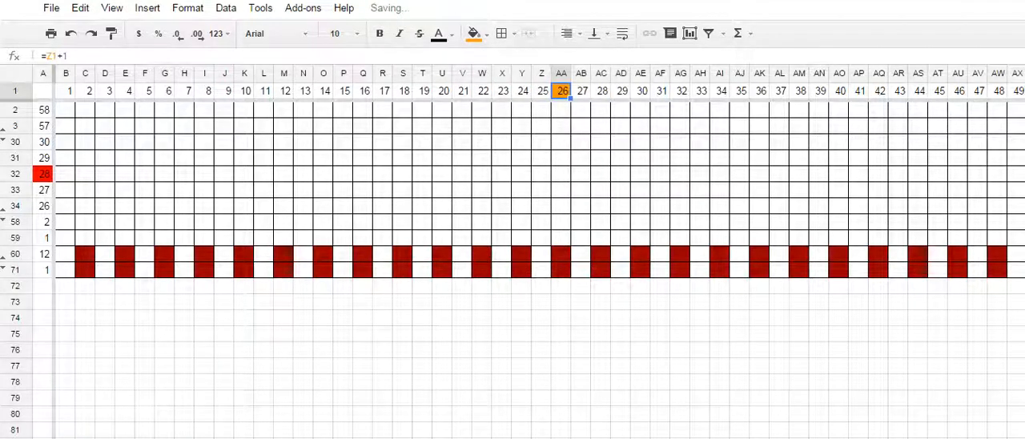
# - Enter 1 in R2 and the formula =R2+1 in S2 to start a number sequence in the grid's top row
pyautogui.click(561, 110)
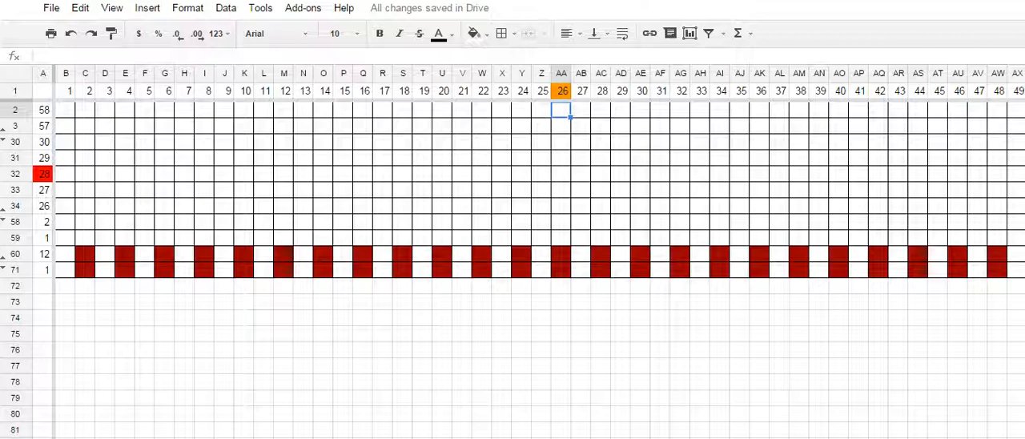
pyautogui.click(383, 110)
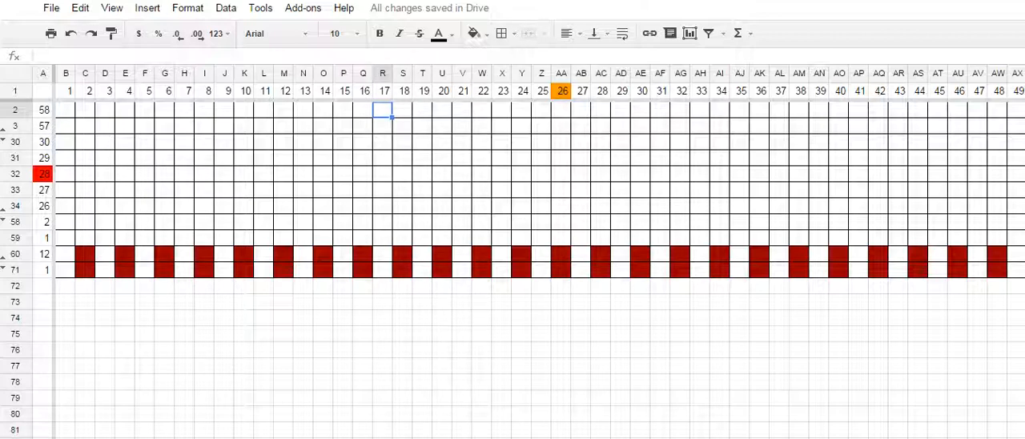
pyautogui.write('1')
pyautogui.press('Tab')
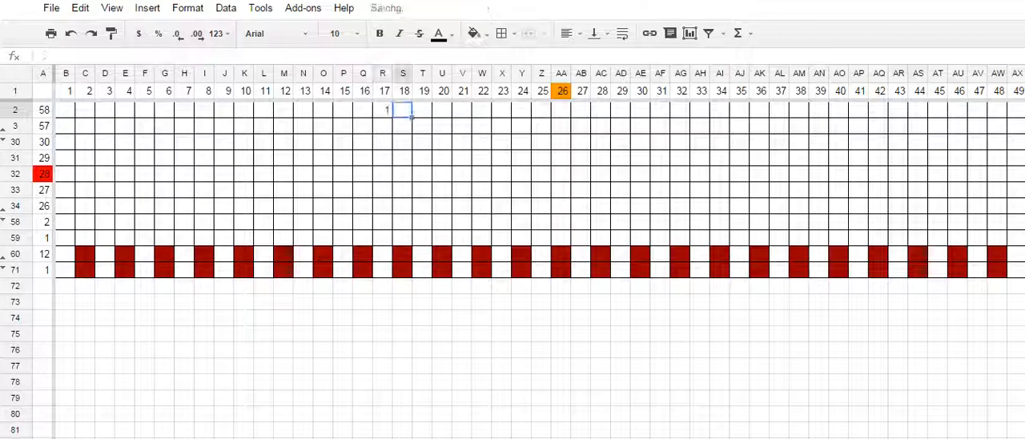
pyautogui.write('=')
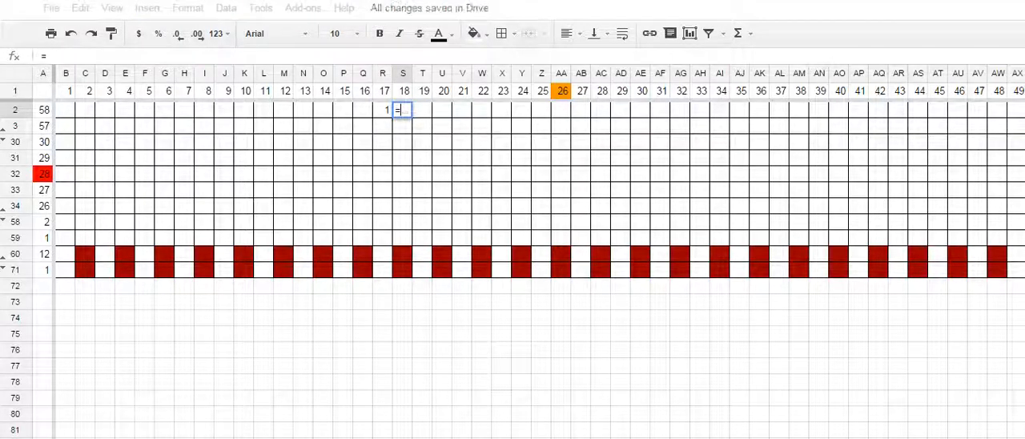
pyautogui.click(383, 110)
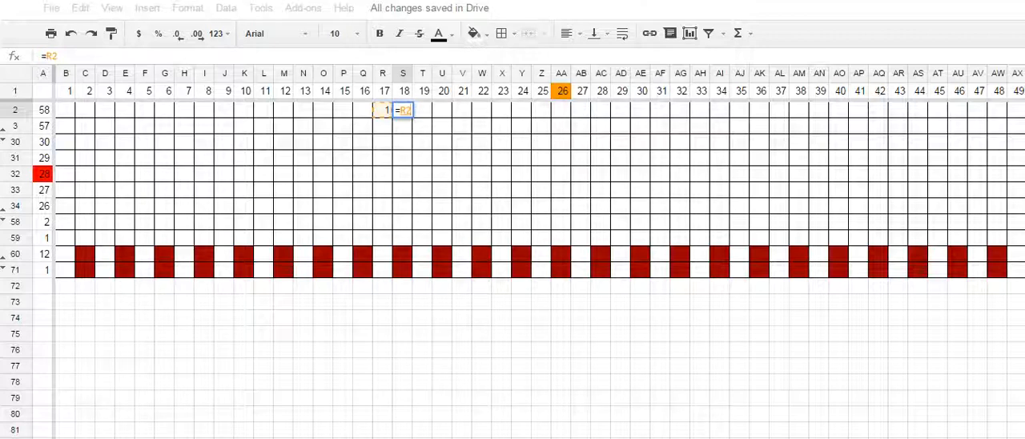
pyautogui.write('+1')
pyautogui.press('Return')
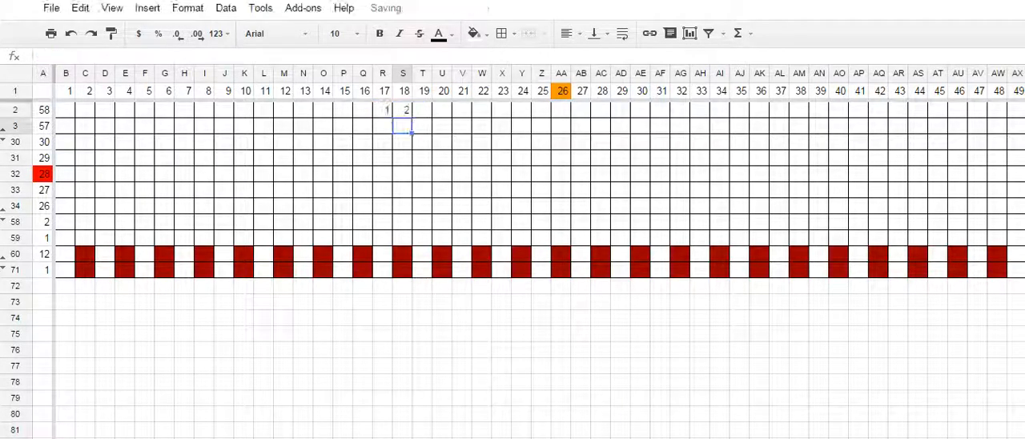
# - Extend the S2 formula along row 2 to AO2 and clear the surplus numbers in AK2:AO2
pyautogui.click(403, 109)
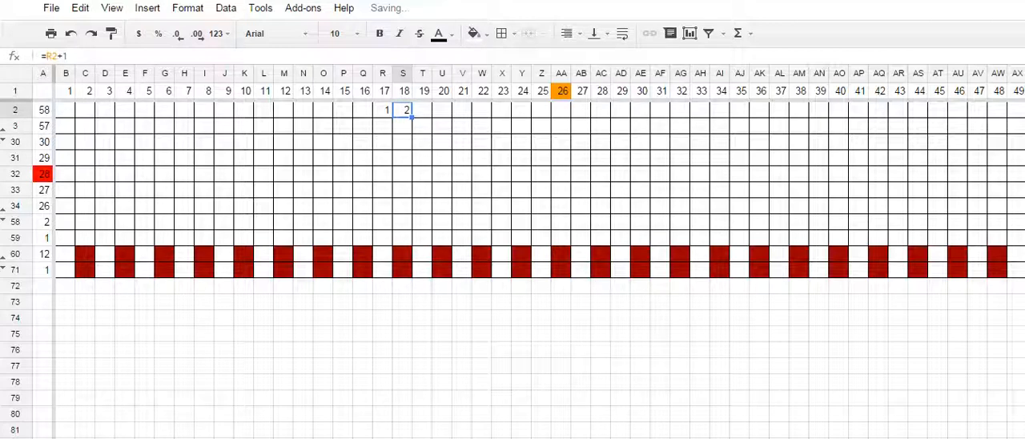
pyautogui.moveTo(449, 117); pyautogui.dragTo(685, 117)
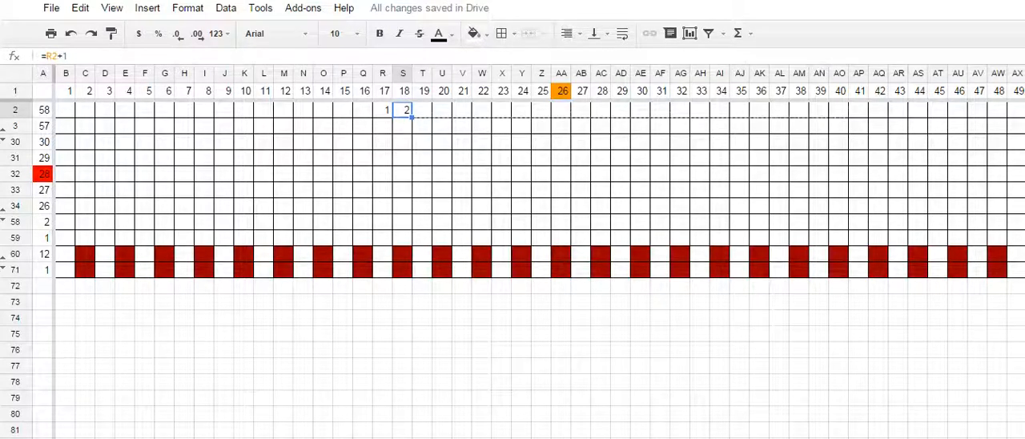
pyautogui.moveTo(841, 117); pyautogui.dragTo(847, 117)
pyautogui.click(759, 125)
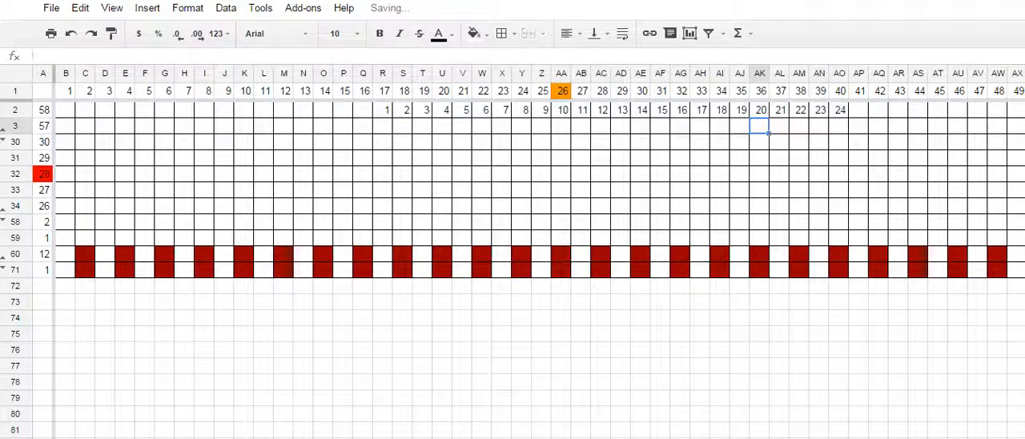
pyautogui.moveTo(759, 110); pyautogui.dragTo(840, 109)
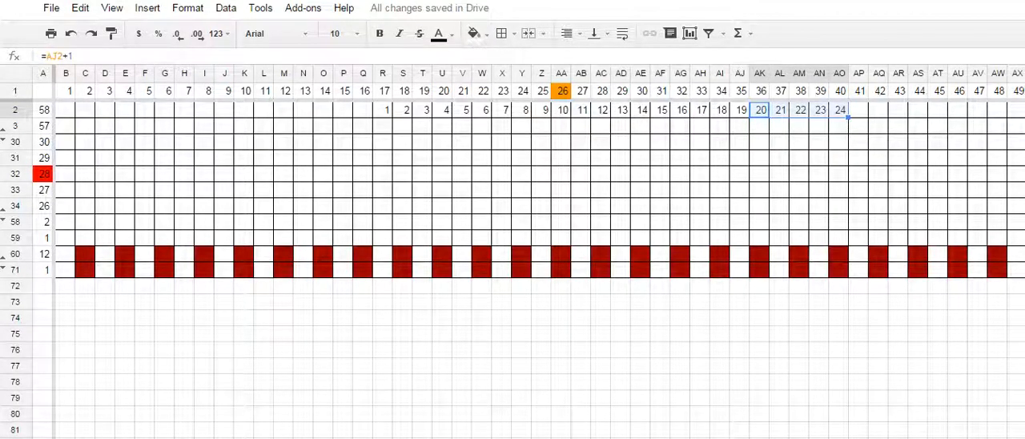
pyautogui.press('Delete')
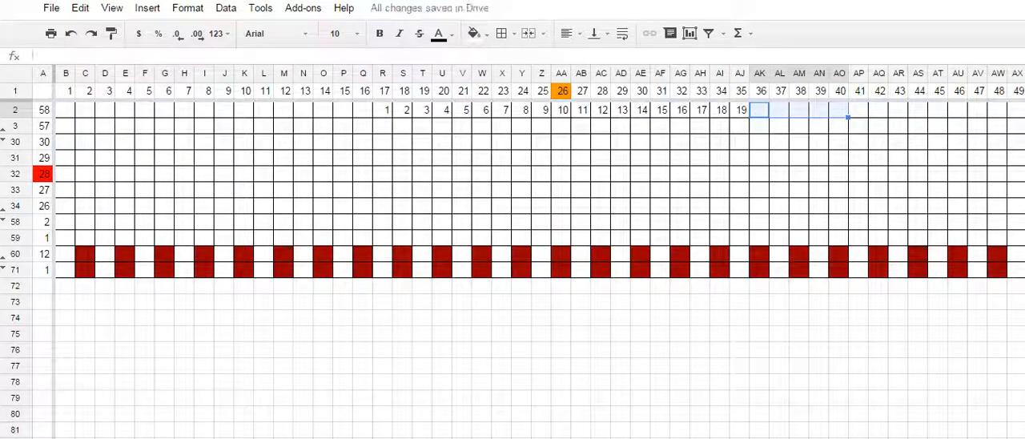
# - Fill the numbered cells R2:AJ2 with yellow
pyautogui.moveTo(383, 110); pyautogui.dragTo(741, 109)
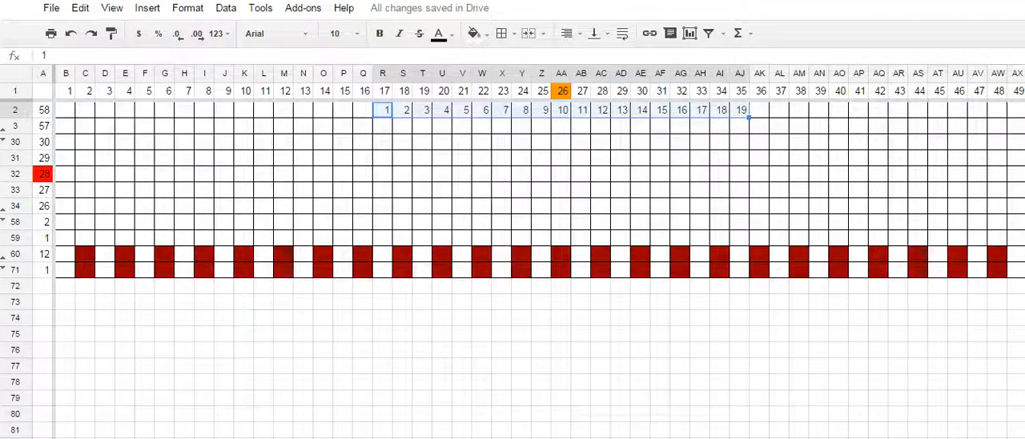
pyautogui.click(476, 32)
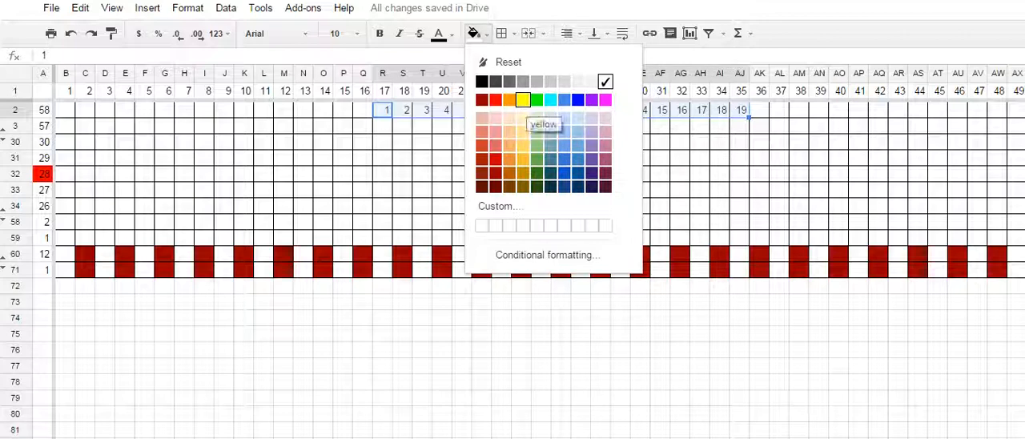
pyautogui.click(522, 100)
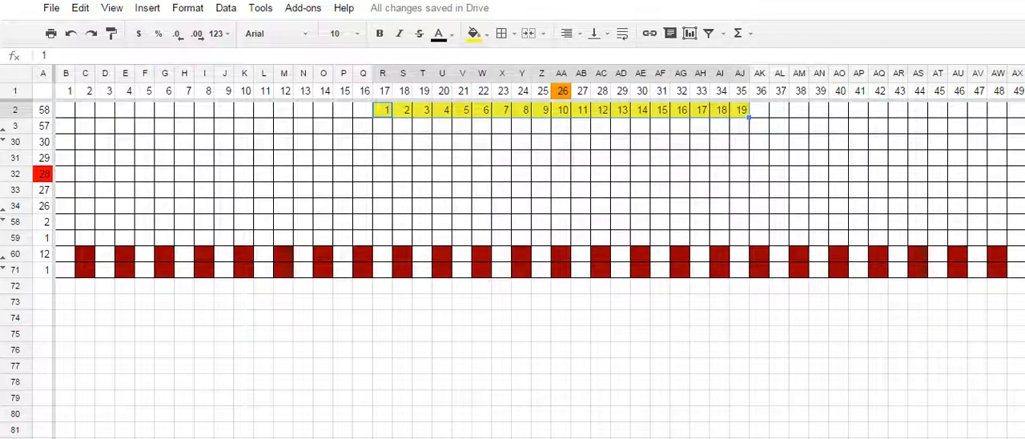
# - Hide columns E through O
pyautogui.moveTo(125, 73); pyautogui.dragTo(324, 74)
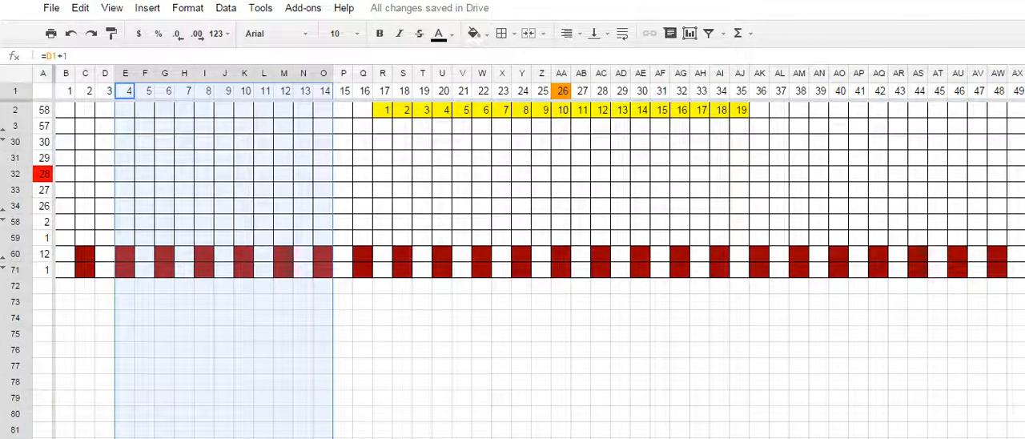
pyautogui.rightClick(232, 165)
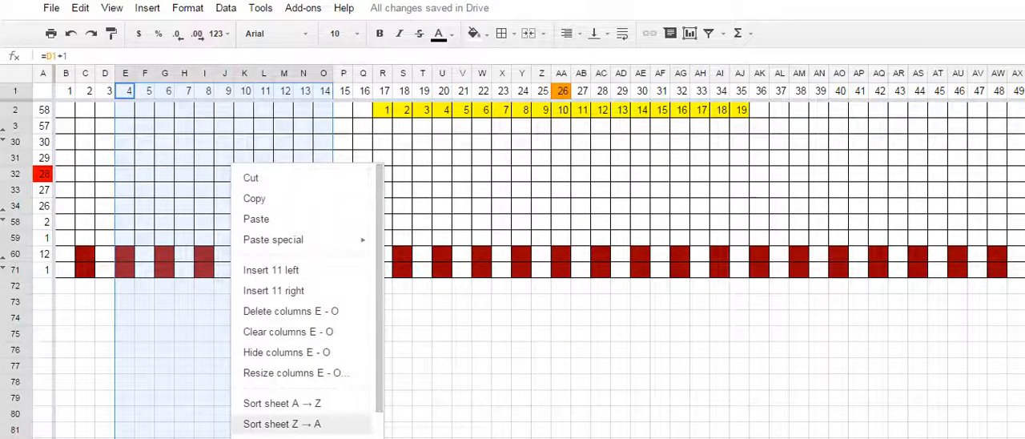
pyautogui.click(287, 353)
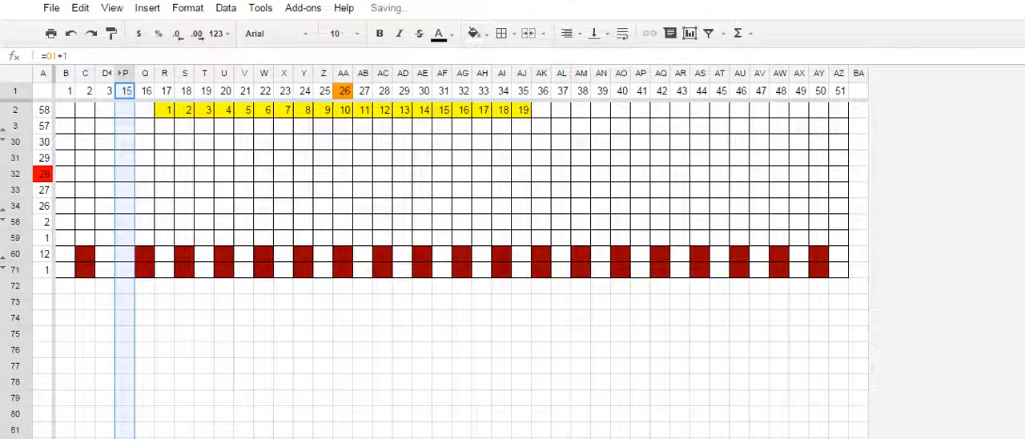
pyautogui.moveTo(582, 92); pyautogui.dragTo(799, 91)
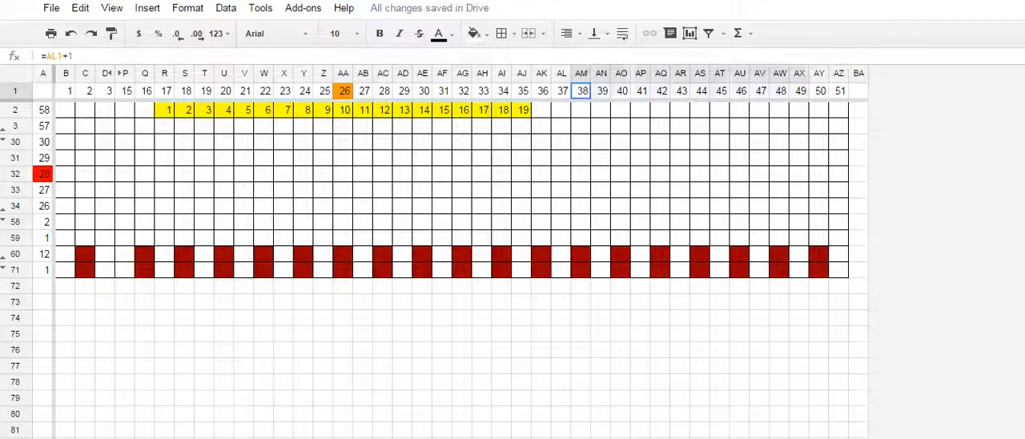
pyautogui.rightClick(698, 126)
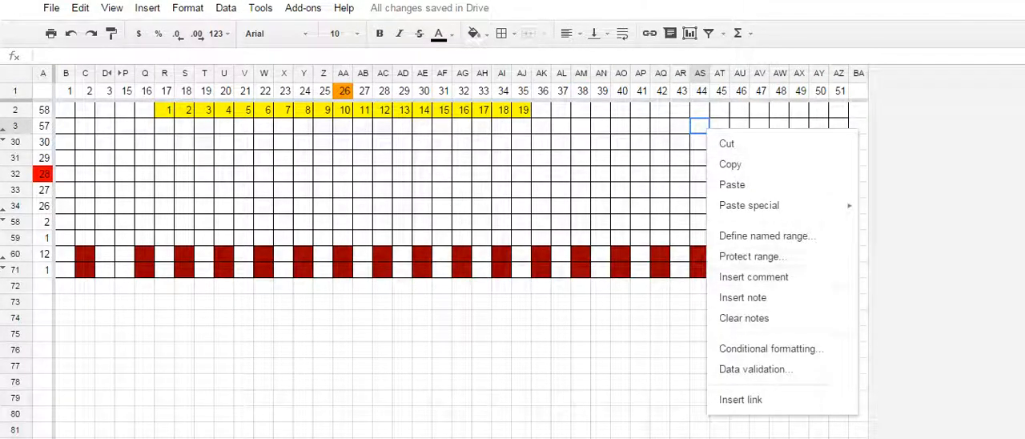
pyautogui.click(640, 110)
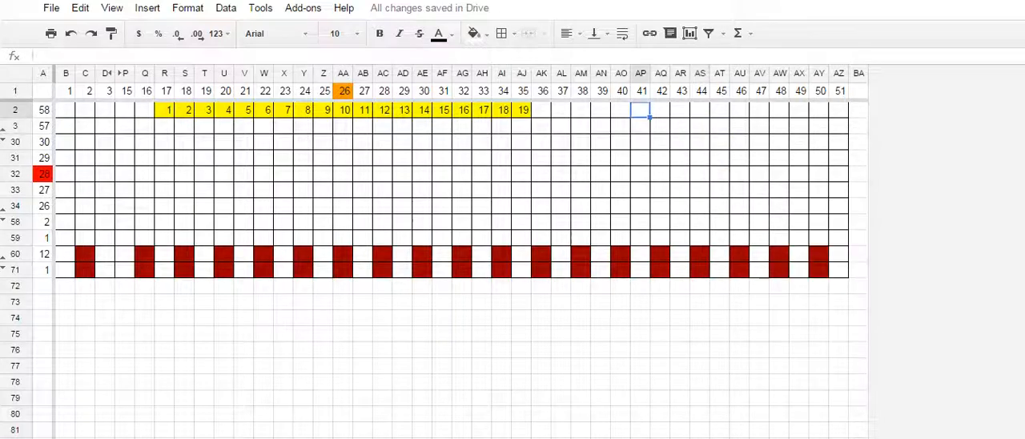
# - Hide columns AM through AW
pyautogui.moveTo(582, 73); pyautogui.dragTo(780, 73)
pyautogui.rightClick(690, 144)
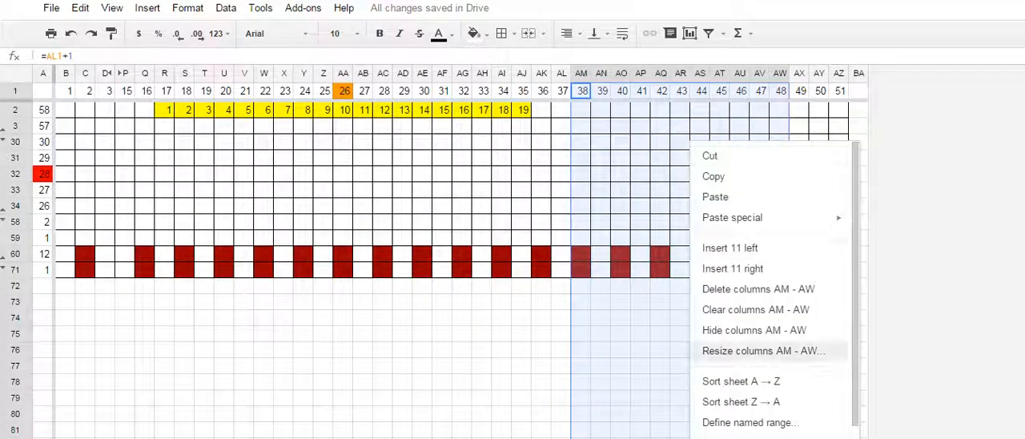
pyautogui.click(754, 330)
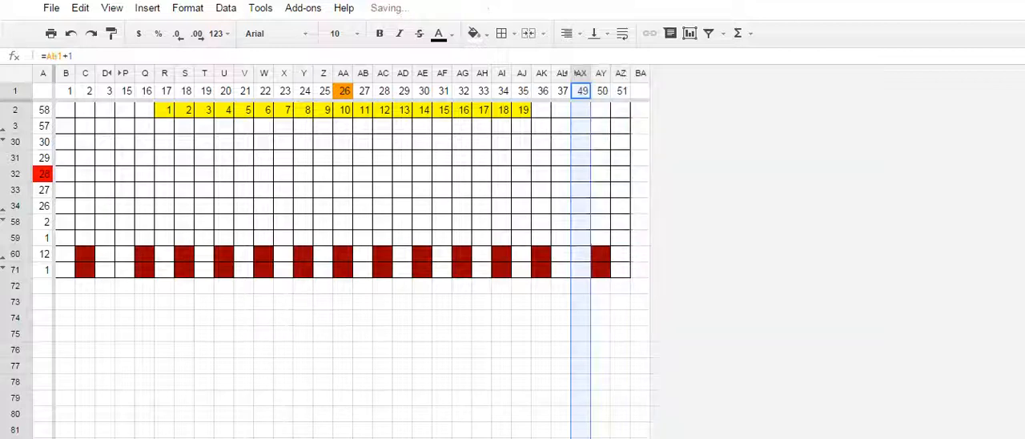
pyautogui.click(640, 334)
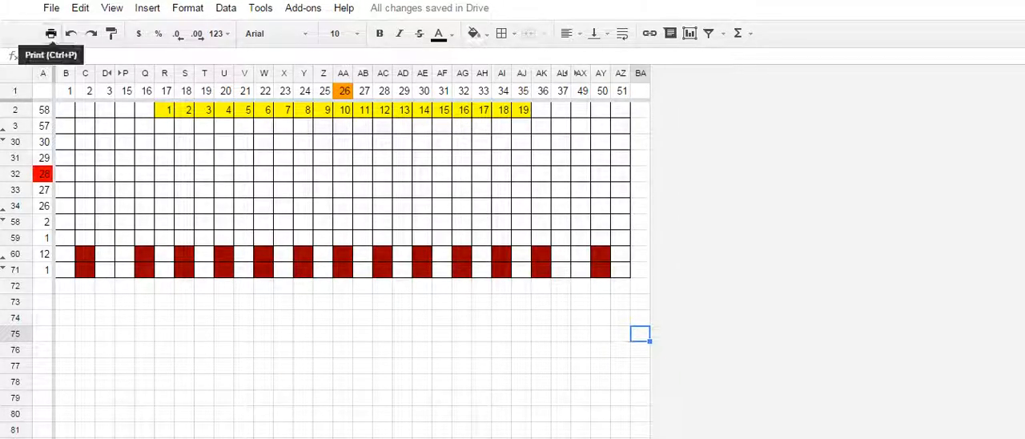
# - Set the current sheet's print layout to portrait and continue to the print preview
pyautogui.click(51, 33)
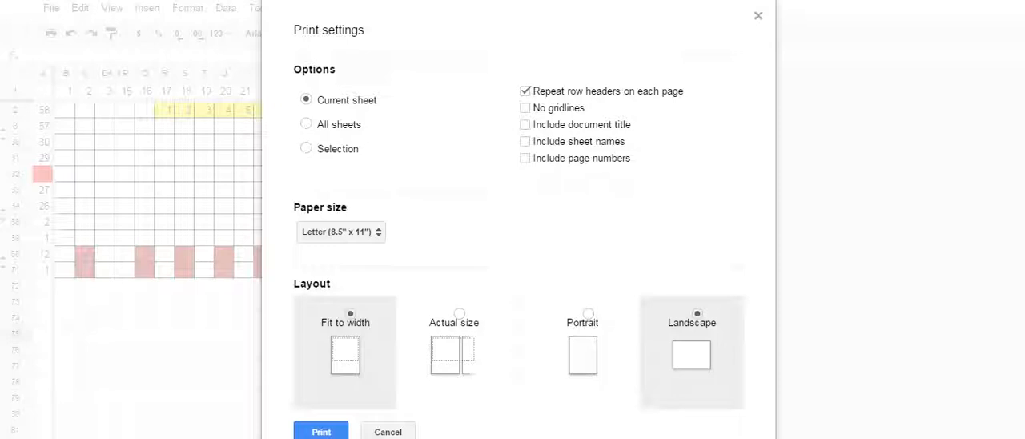
pyautogui.click(589, 314)
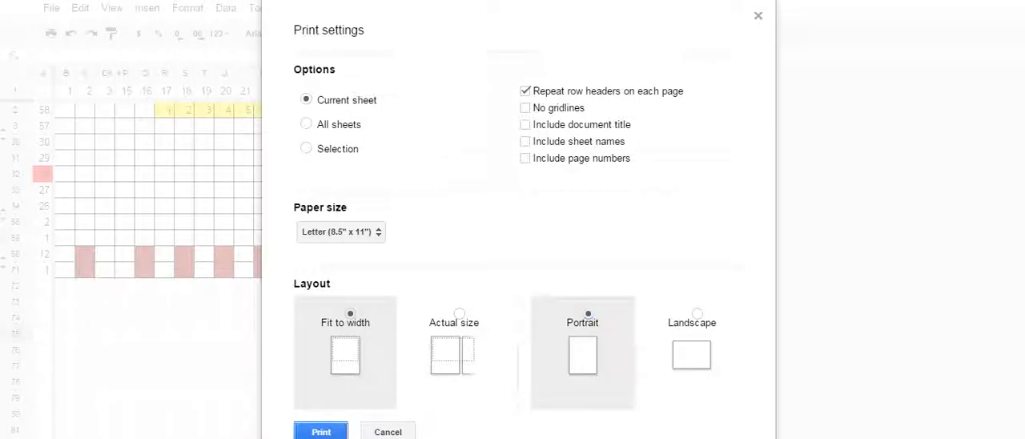
pyautogui.click(321, 432)
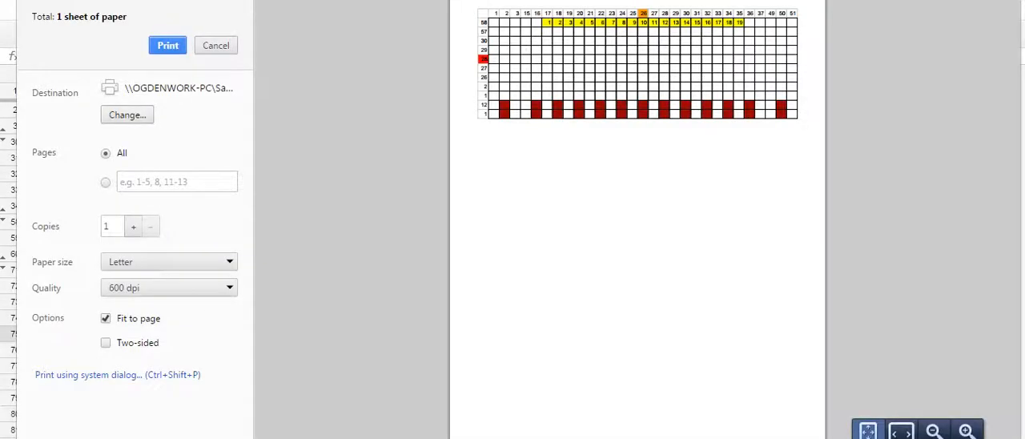
# - Change the print destination to Save as PDF
pyautogui.click(128, 114)
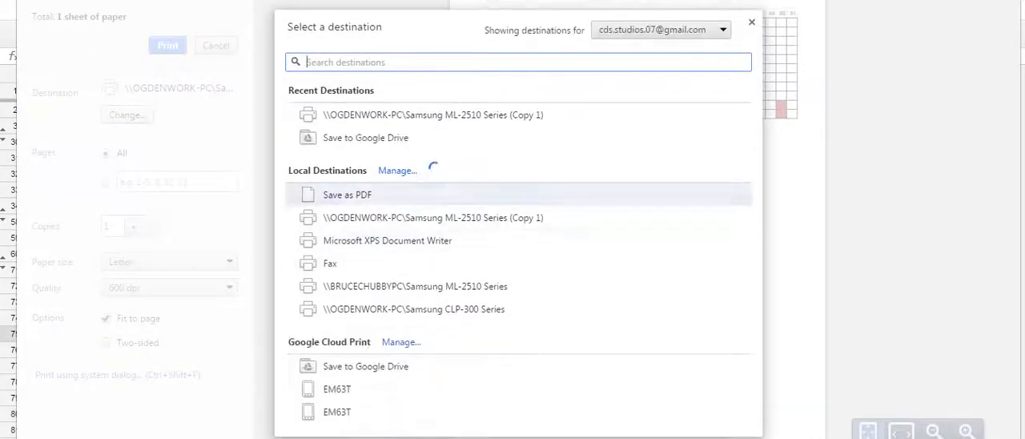
pyautogui.click(346, 195)
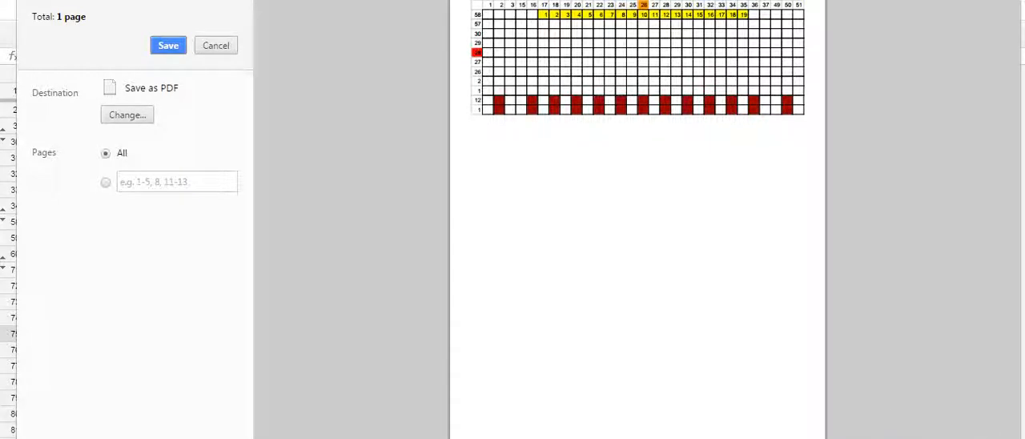
pyautogui.click(127, 115)
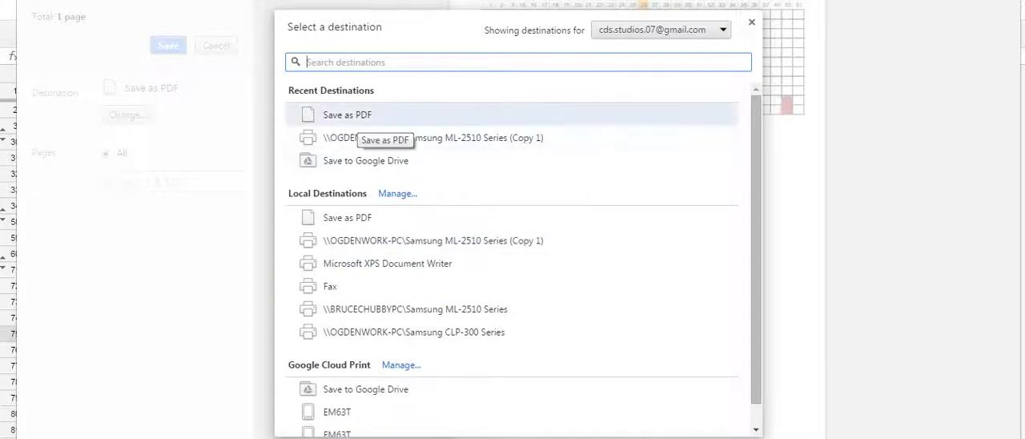
pyautogui.click(353, 117)
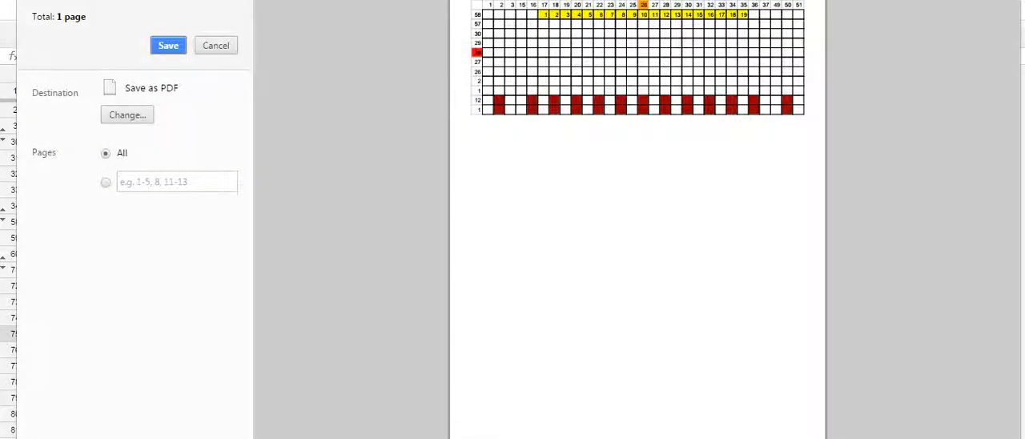
# - Save the PDF to the Desktop with the file name Simple Baby Sweater Chart
pyautogui.click(169, 45)
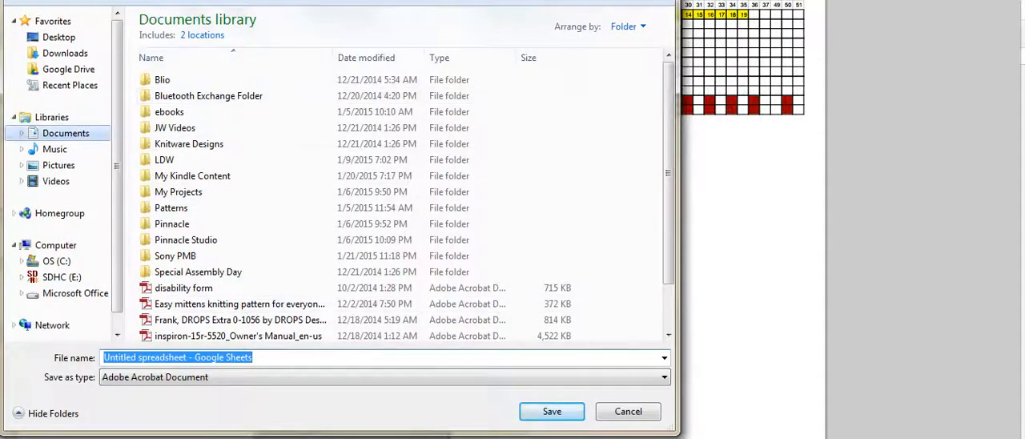
pyautogui.click(58, 37)
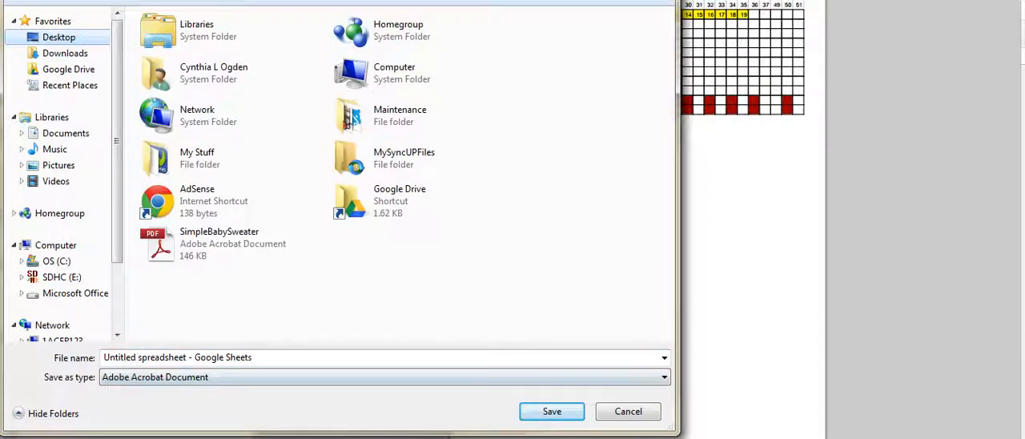
pyautogui.click(210, 358)
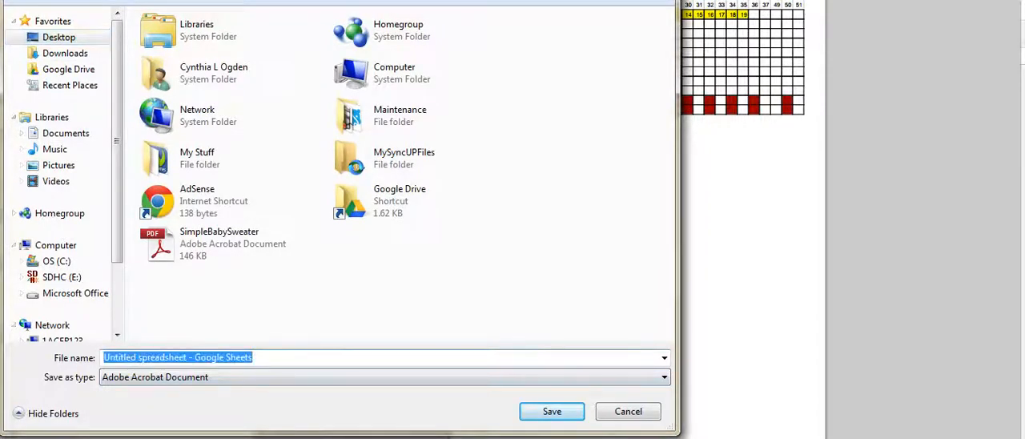
pyautogui.write('Simpl')
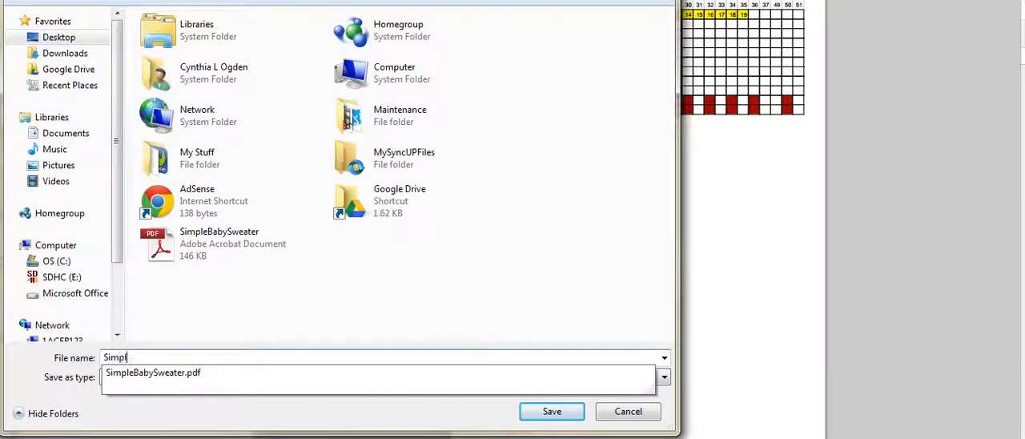
pyautogui.write('e ')
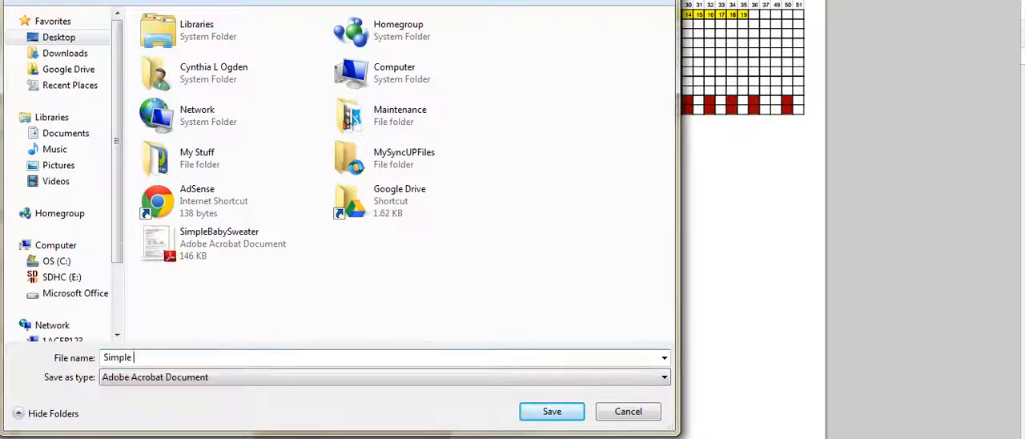
pyautogui.write('Baby Sweat')
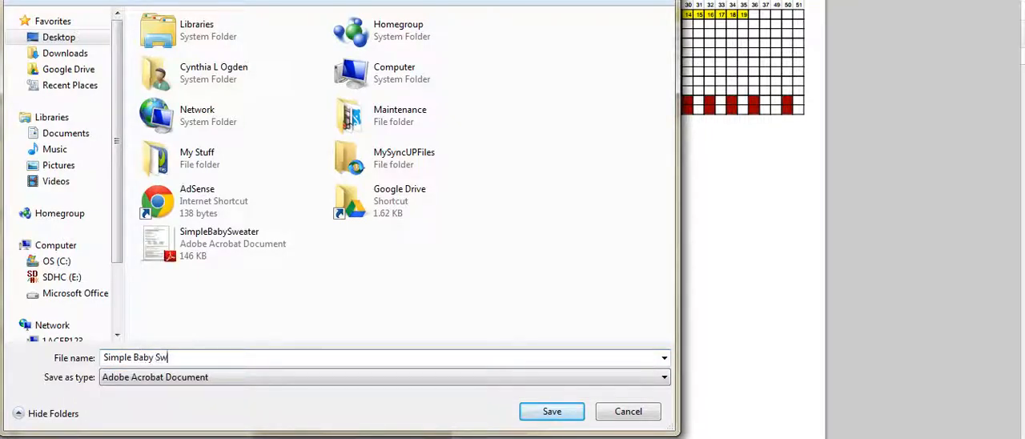
pyautogui.write('er Chart')
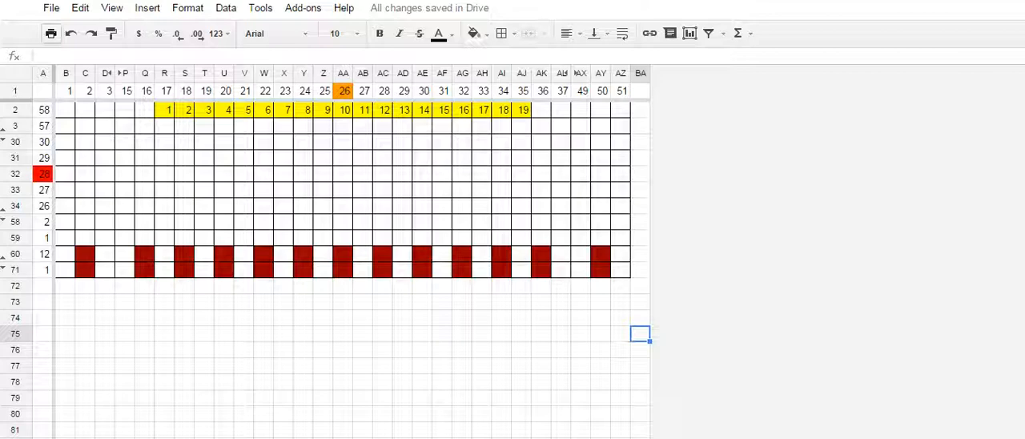
# - Rename the current chart sheet and add a new blank sheet to the spreadsheet
pyautogui.rightClick(110, 438)
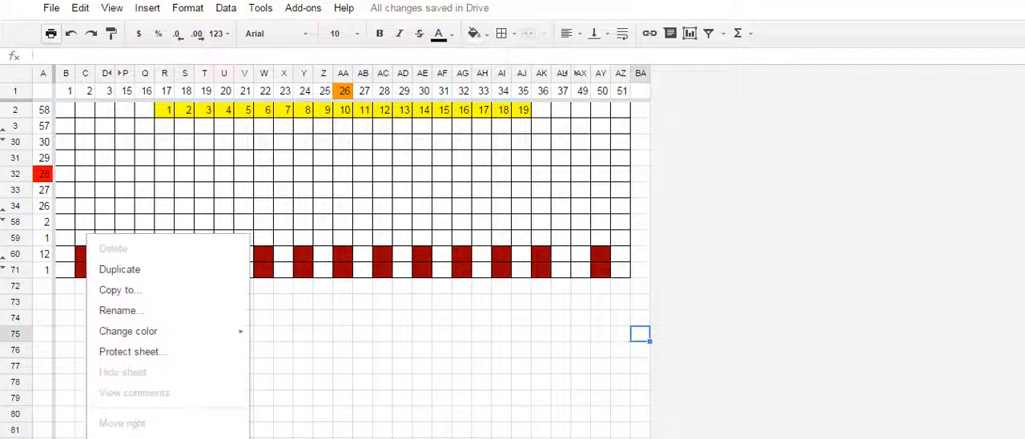
pyautogui.click(122, 311)
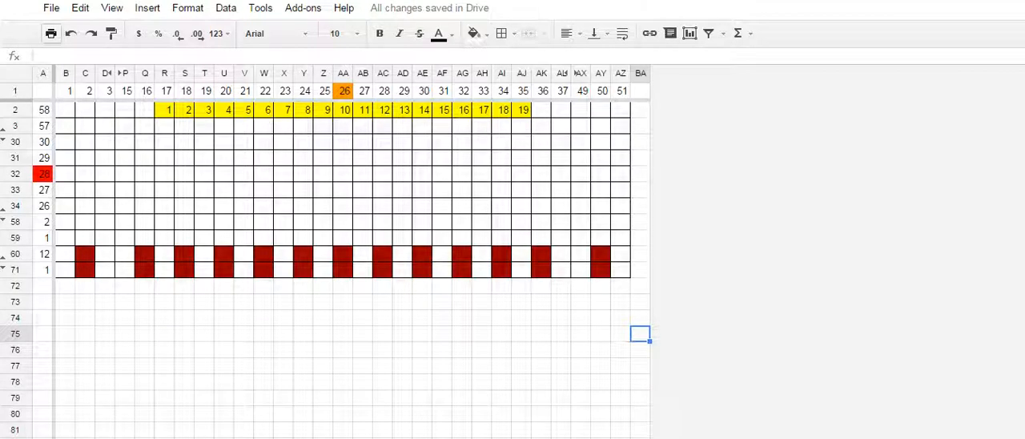
pyautogui.click(15, 438)
# - Copy columns A through AA of the chart and paste them into the new sheet starting at A1
pyautogui.moveTo(43, 73); pyautogui.dragTo(343, 73)
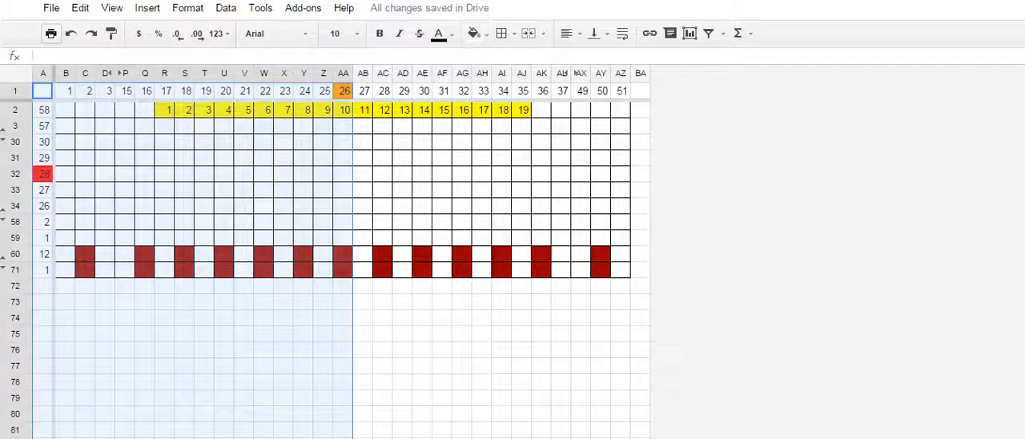
pyautogui.hotkey('ctrl', 'c')
pyautogui.hotkey('ctrl', 'shift', 'pagedown')
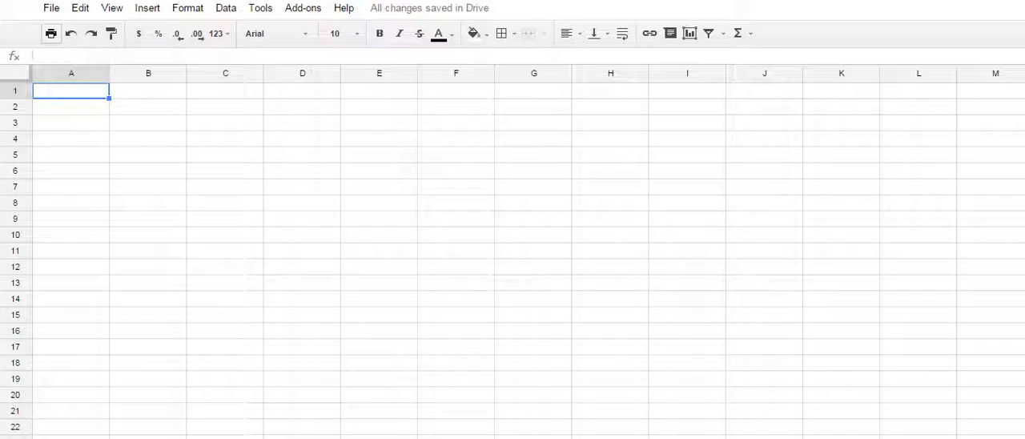
pyautogui.hotkey('ctrl', 'v')
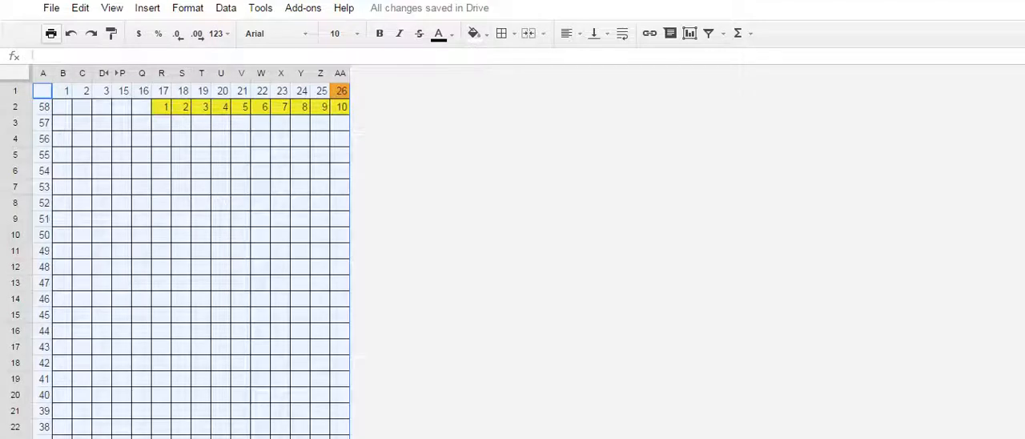
# - Unhide columns E through O in the copied chart
pyautogui.scroll(-15, 192, 264)
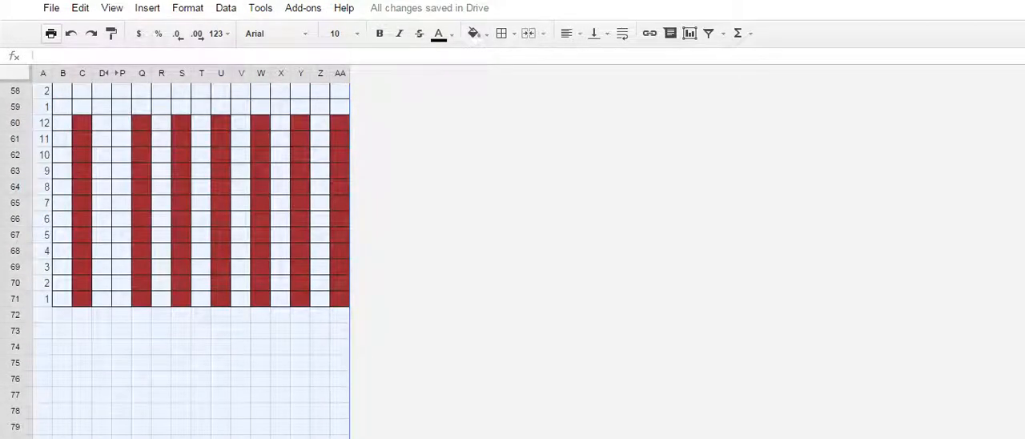
pyautogui.scroll(5, 200, 265)
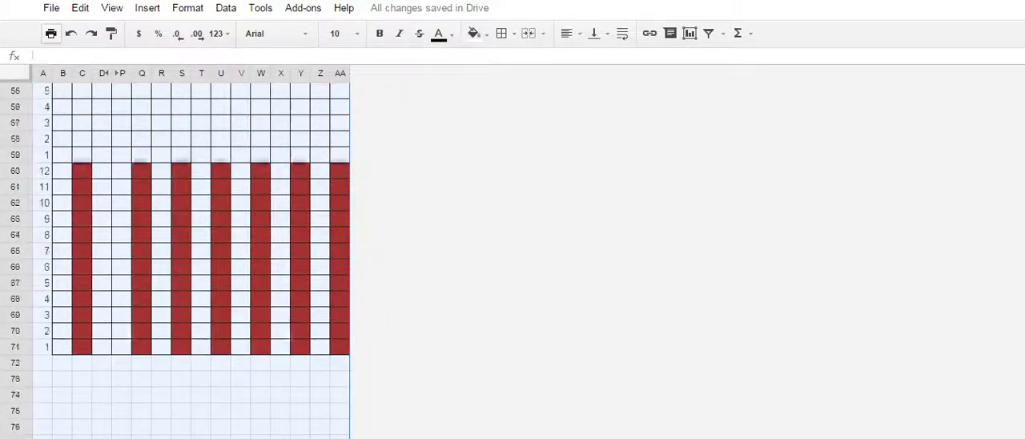
pyautogui.click(113, 73)
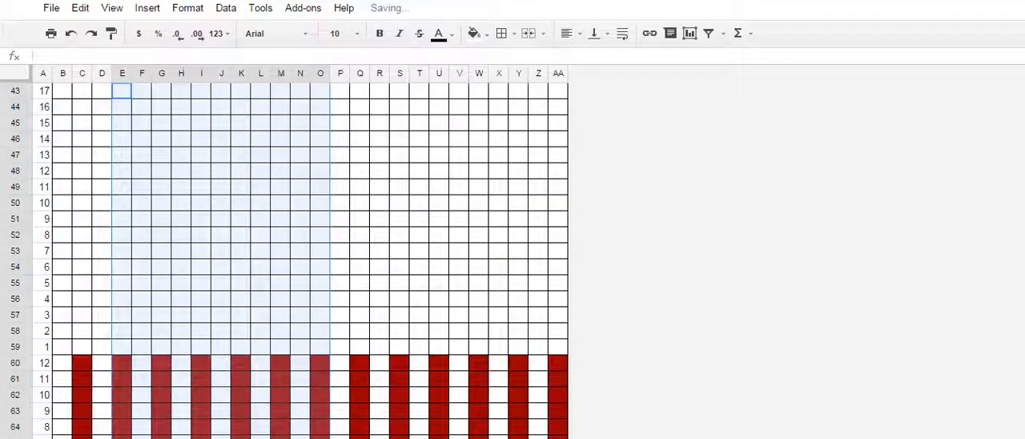
# - Delete column AA, the orange-marked middle column numbered 26, from the copied chart
pyautogui.scroll(-9, 221, 256)
pyautogui.scroll(5, 301, 256)
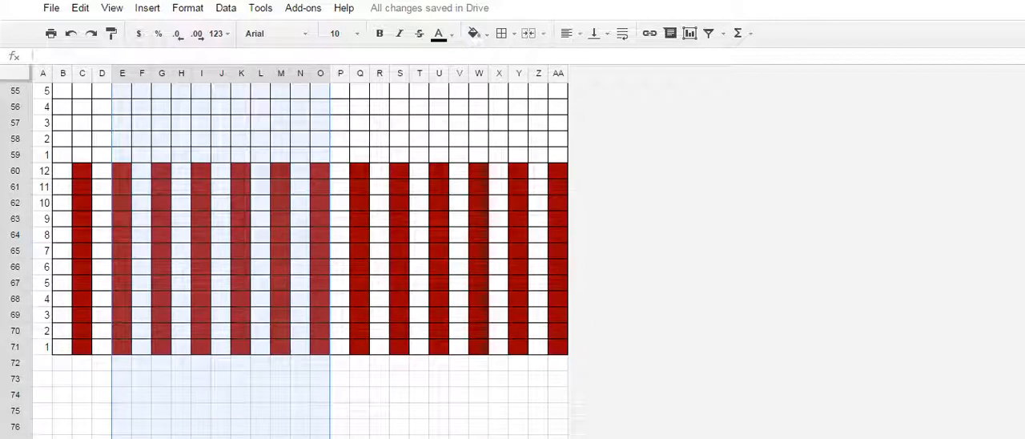
pyautogui.scroll(18, 301, 256)
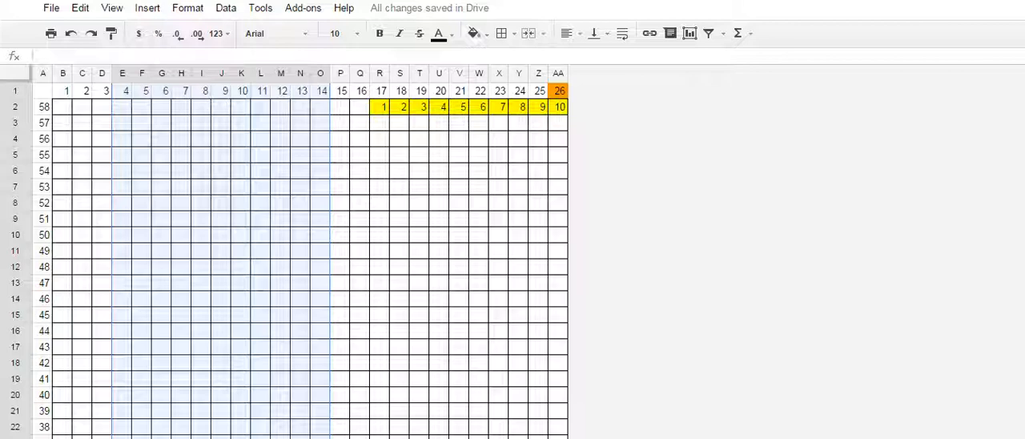
pyautogui.click(559, 74)
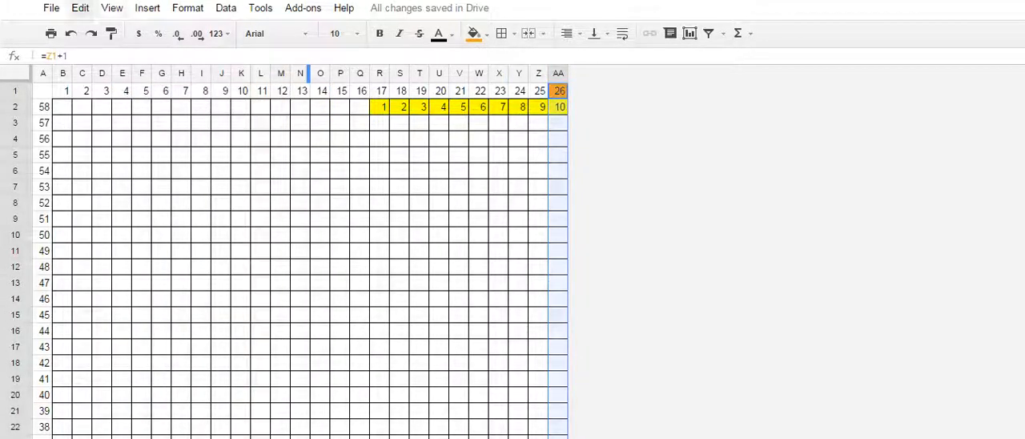
pyautogui.click(80, 8)
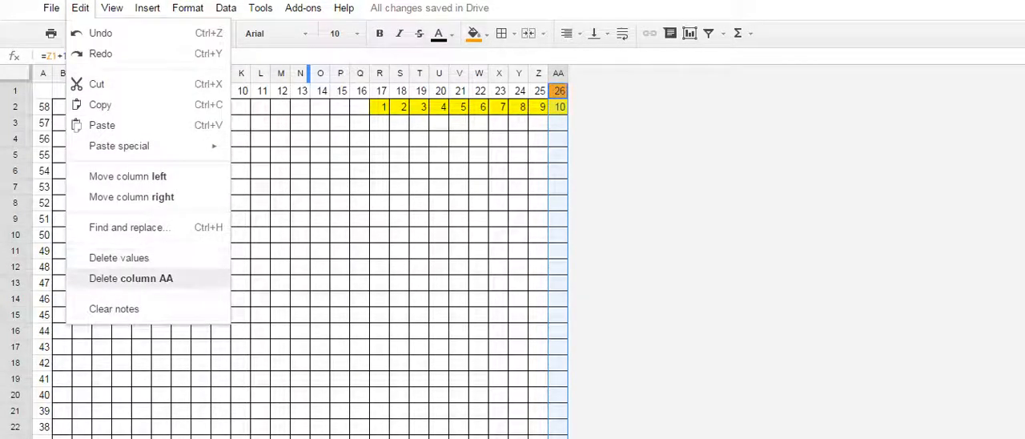
pyautogui.click(130, 278)
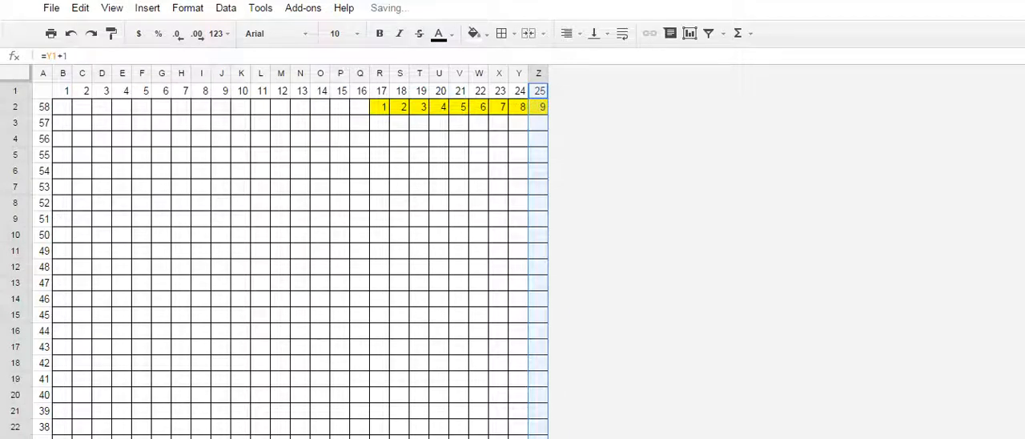
# - Freeze the first row and the first column of the new sheet
pyautogui.click(62, 107)
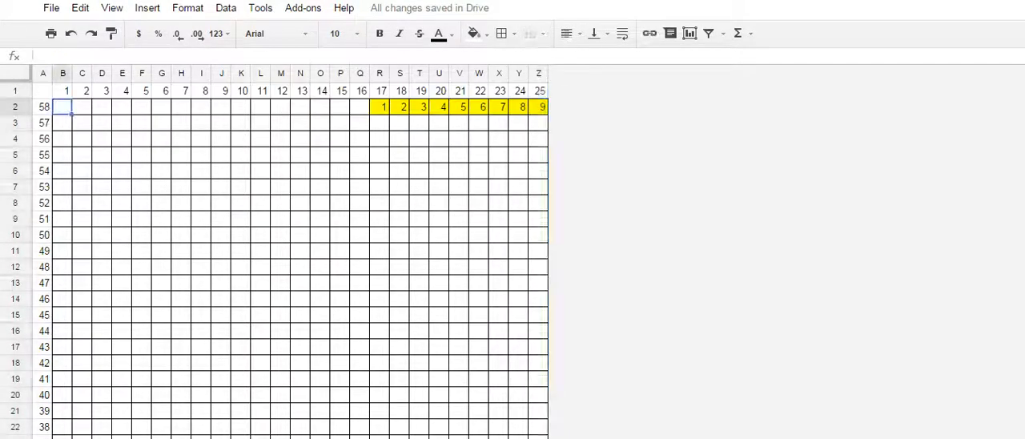
pyautogui.click(43, 90)
pyautogui.click(62, 107)
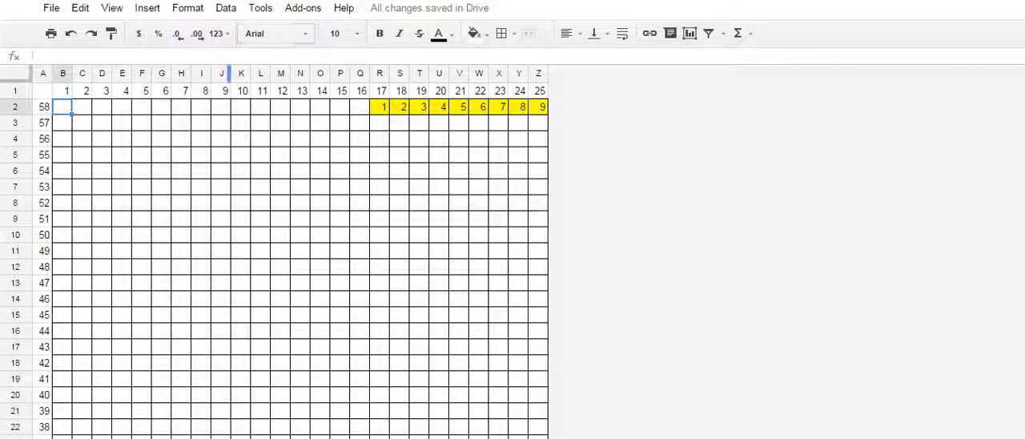
pyautogui.click(188, 8)
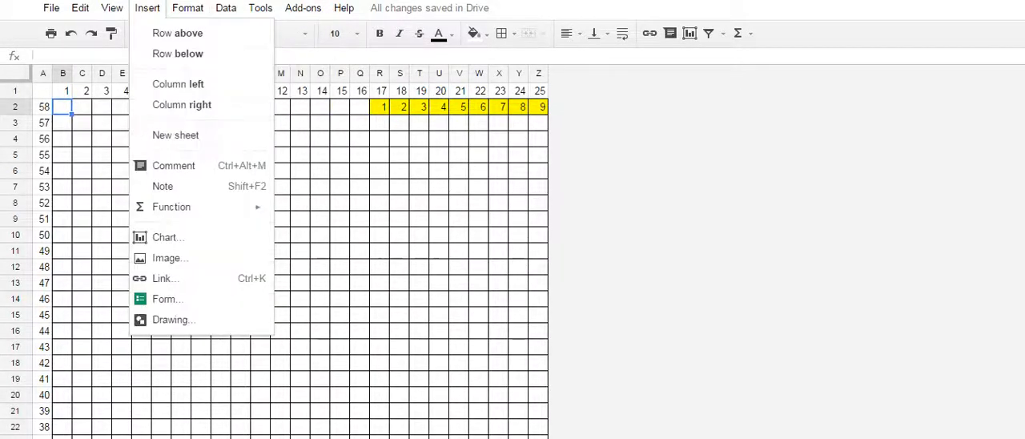
pyautogui.moveTo(112, 8)
pyautogui.moveTo(160, 33)
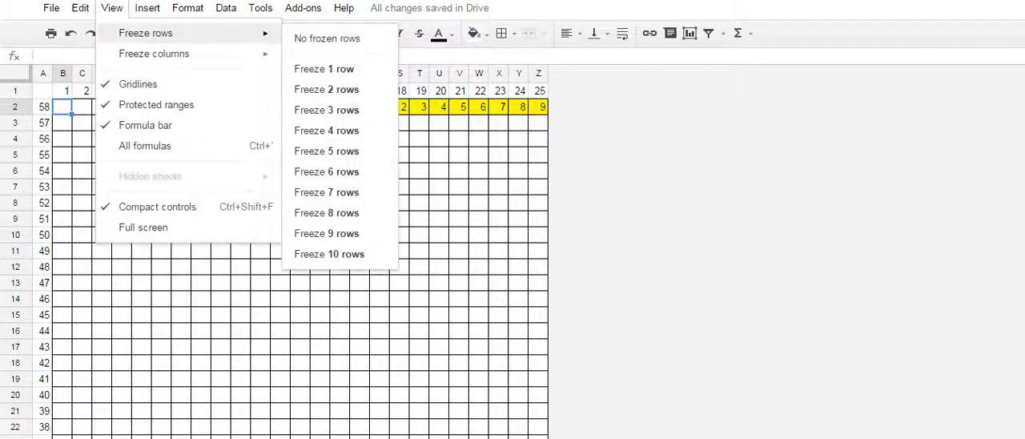
pyautogui.click(339, 131)
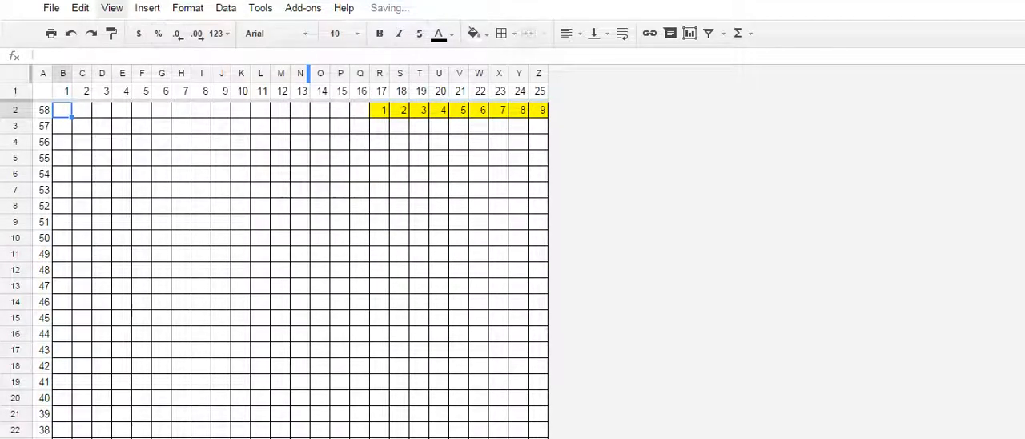
pyautogui.click(112, 8)
pyautogui.moveTo(154, 53)
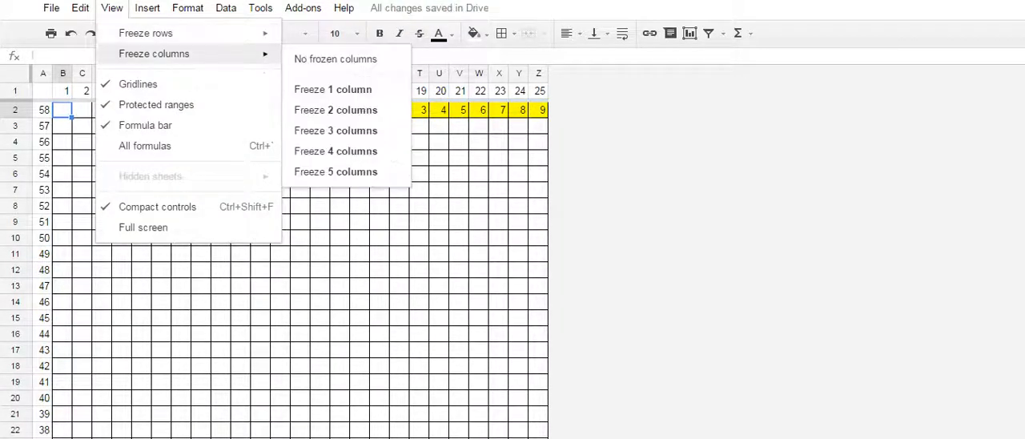
pyautogui.click(332, 89)
# - Examine the copied chart's rows down to the striped section with the header row and column frozen
pyautogui.scroll(-8, 303, 270)
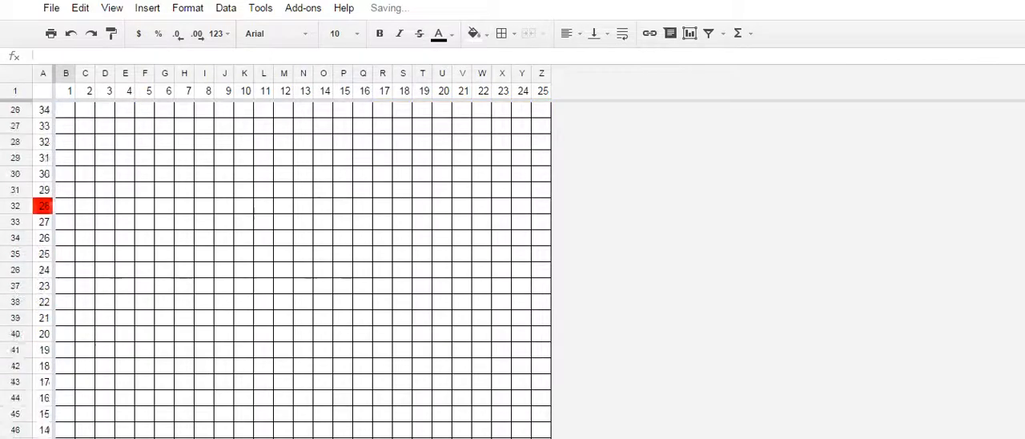
pyautogui.scroll(8, 303, 270)
pyautogui.scroll(-20, 303, 270)
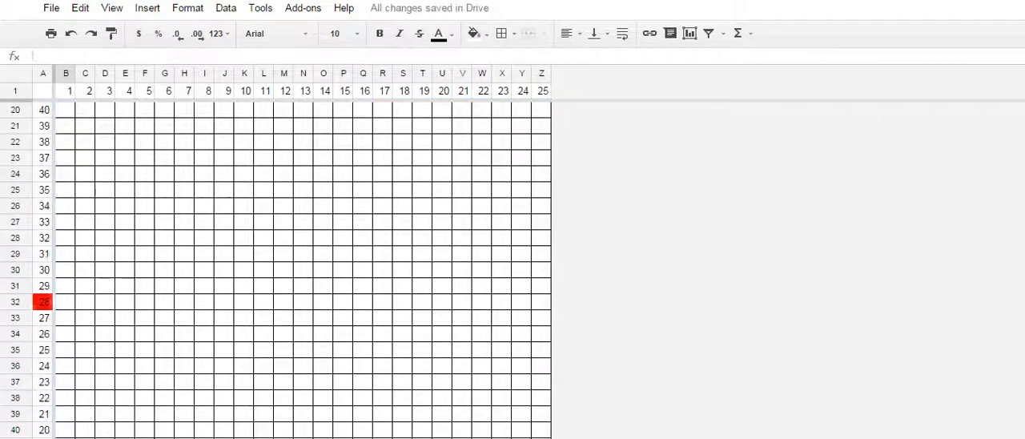
pyautogui.scroll(6, 303, 270)
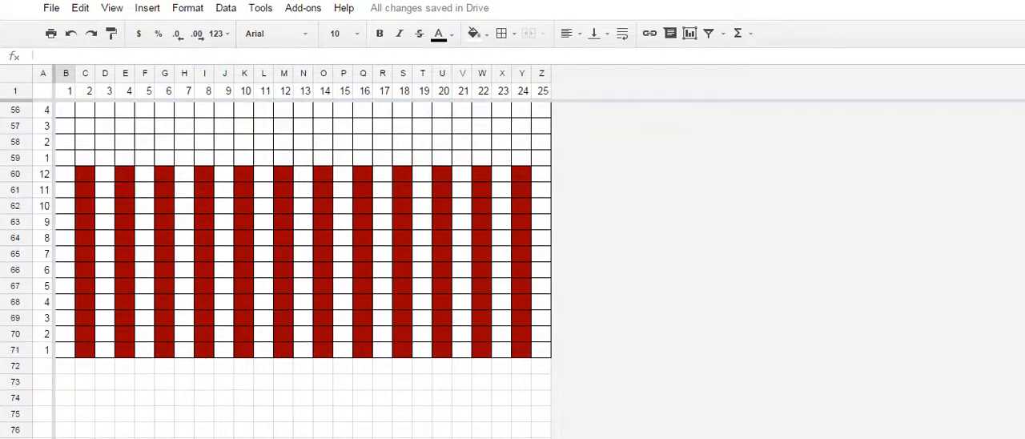
pyautogui.scroll(-2, 303, 270)
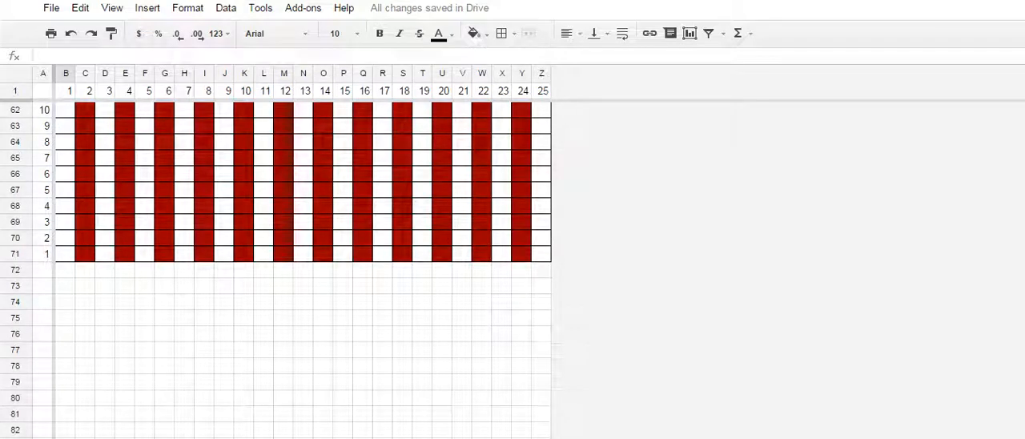
pyautogui.scroll(3, 303, 270)
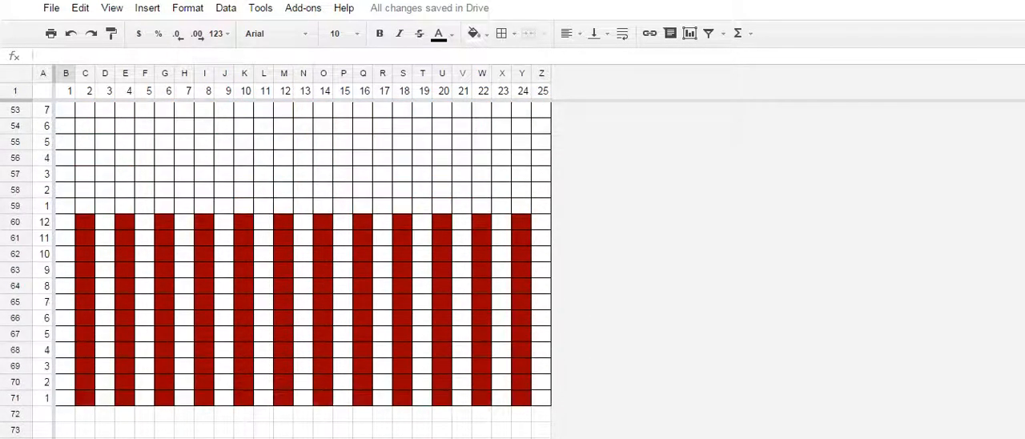
pyautogui.click(65, 222)
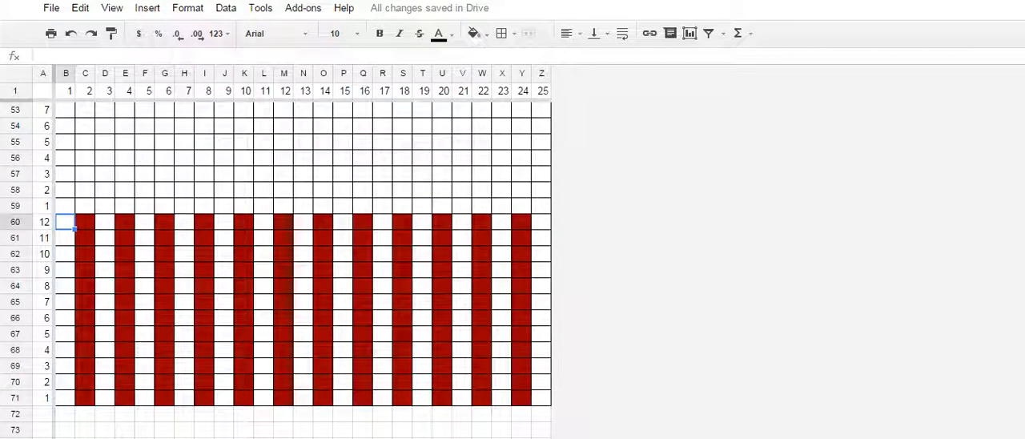
pyautogui.scroll(8, 303, 270)
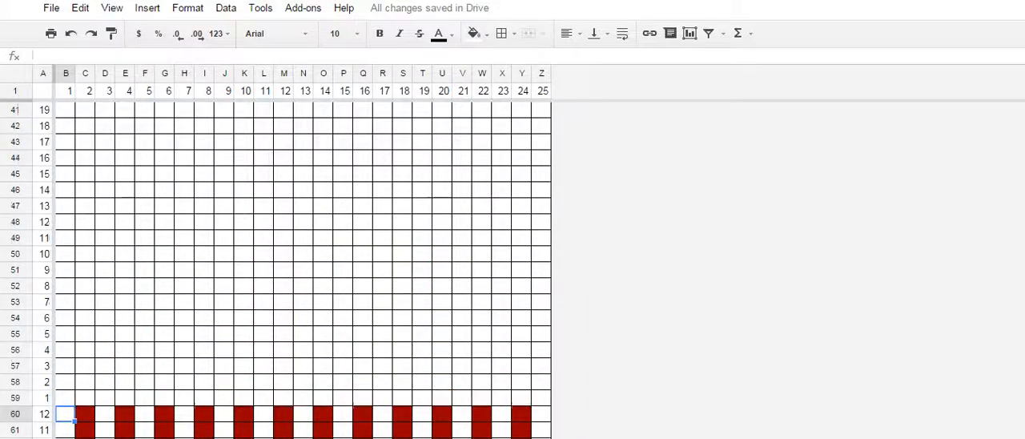
# - Fill cell Z32 at the end of chart row 28 with red and reset the fill of row-number cell A32
pyautogui.click(65, 158)
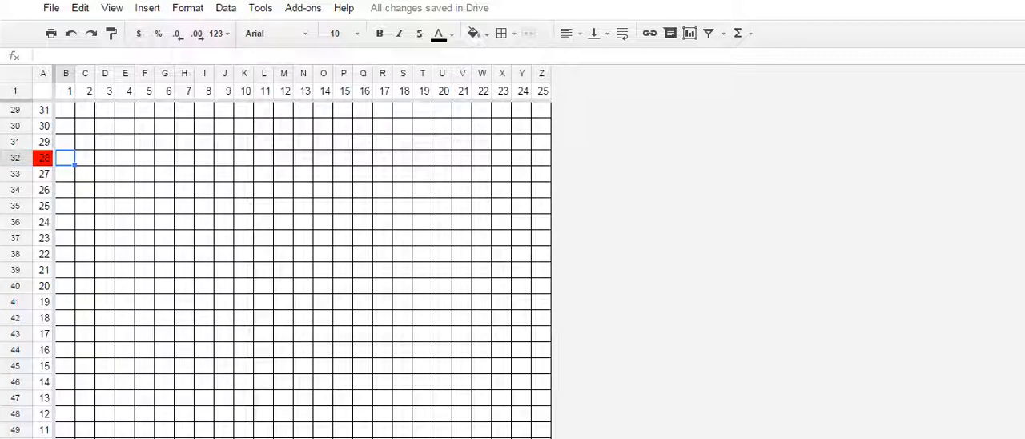
pyautogui.click(542, 158)
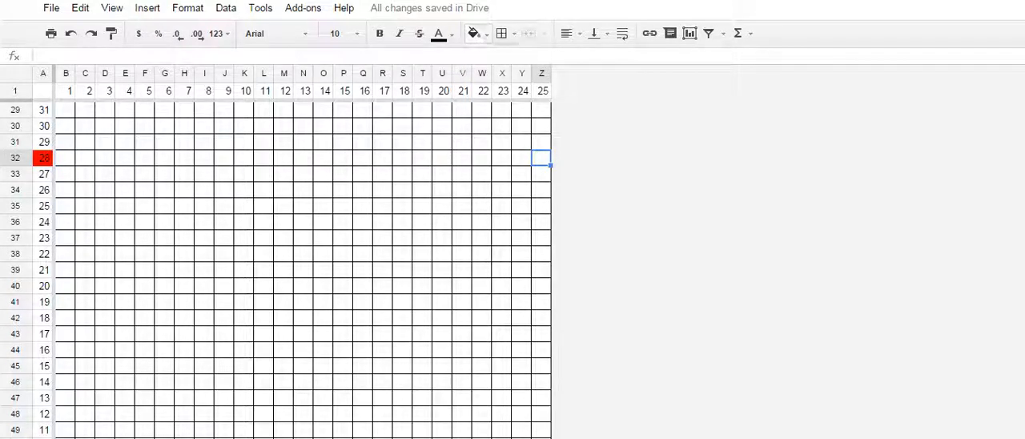
pyautogui.click(475, 33)
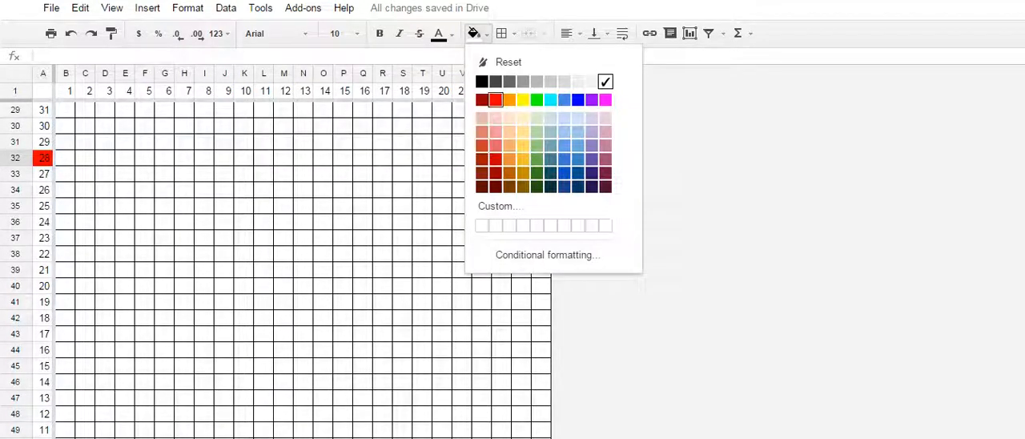
pyautogui.click(495, 100)
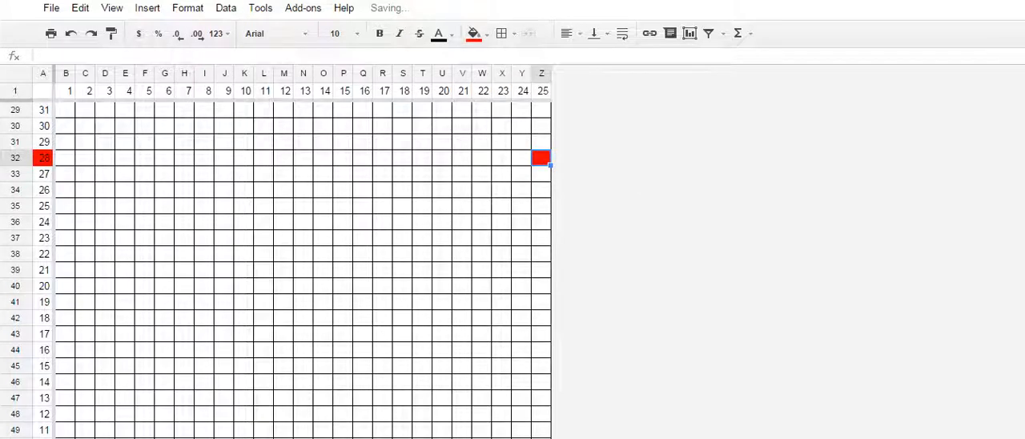
pyautogui.click(42, 158)
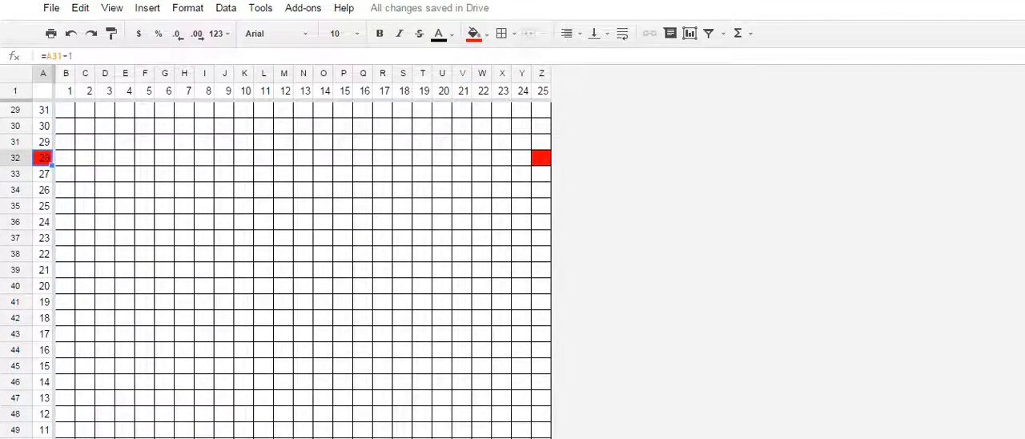
pyautogui.click(475, 34)
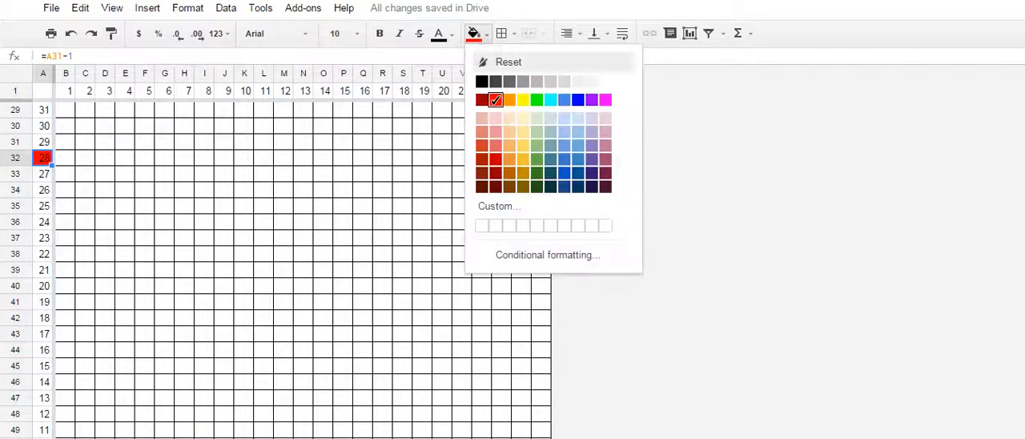
pyautogui.click(509, 61)
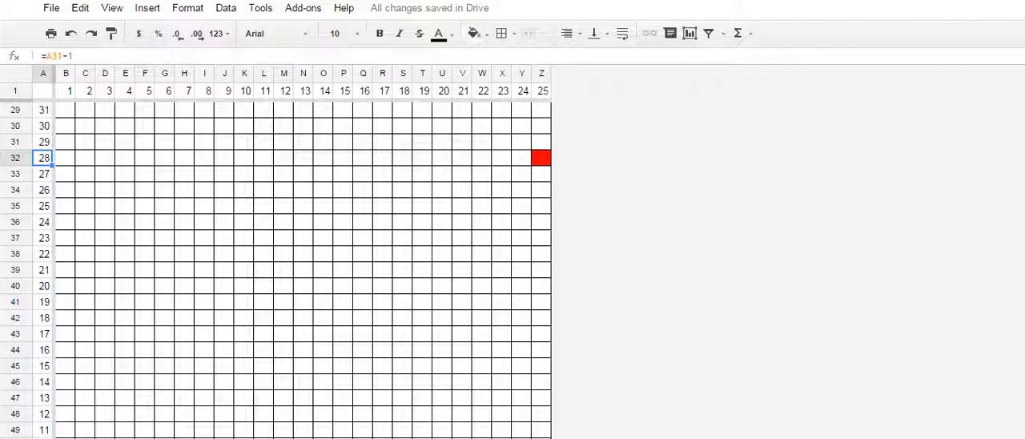
# - Fill cells B10 through F10, stitches 1 to 5 of chart row 50, with yellow
pyautogui.scroll(8, 303, 264)
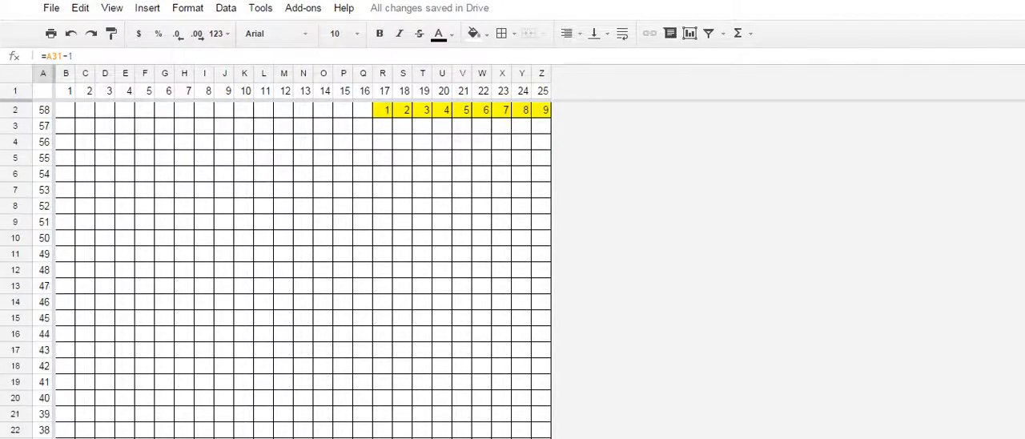
pyautogui.scroll(-1, 303, 264)
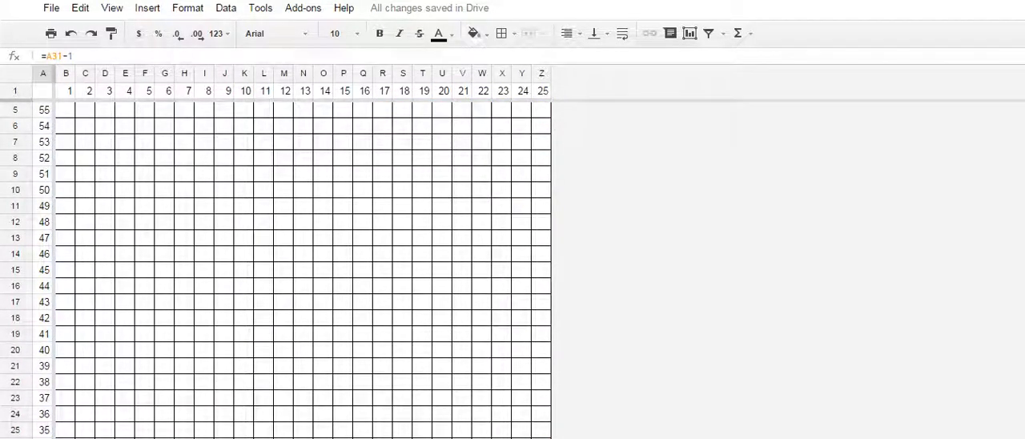
pyautogui.click(66, 190)
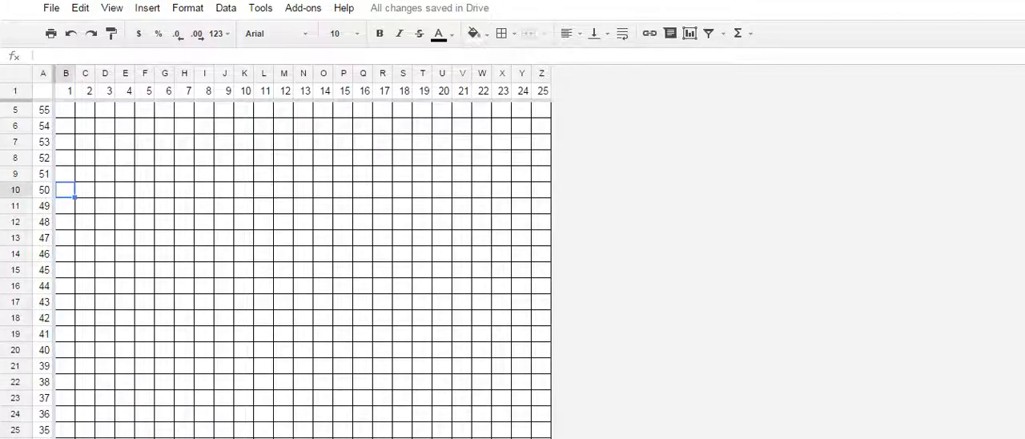
pyautogui.hotkey('ctrl', 'Right')
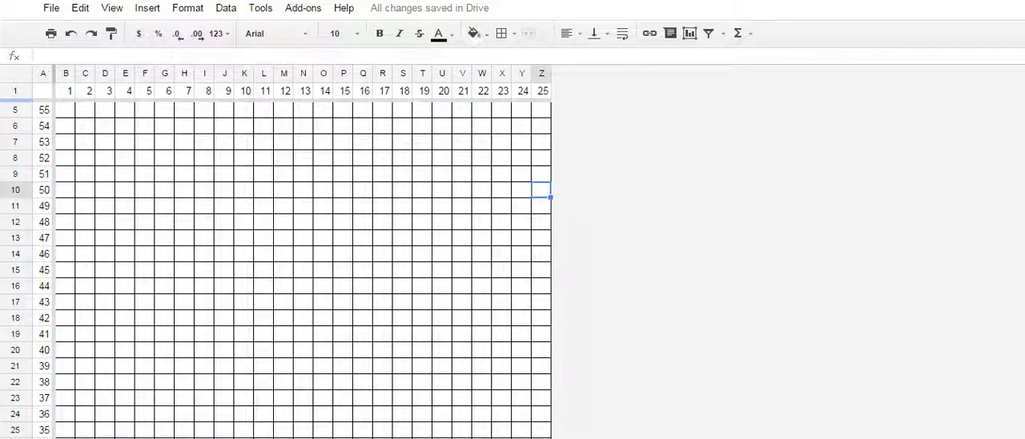
pyautogui.hotkey('ctrl', 'Left')
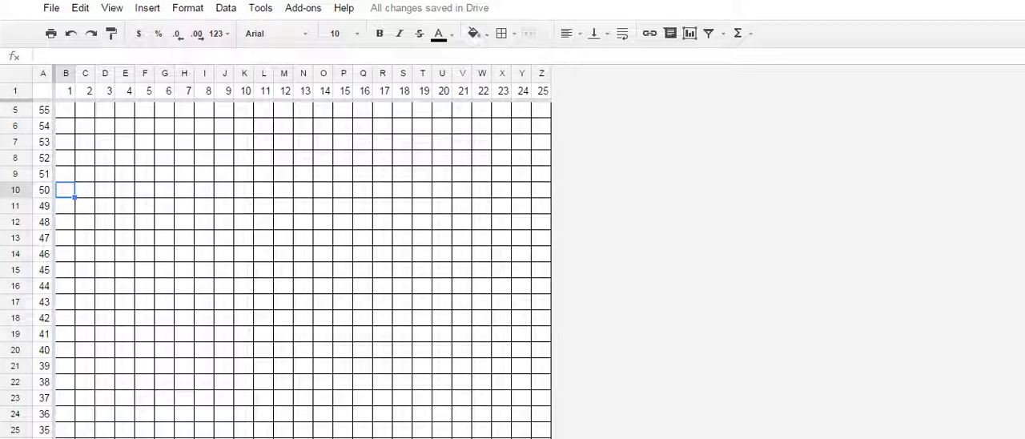
pyautogui.moveTo(144, 189); pyautogui.dragTo(66, 190)
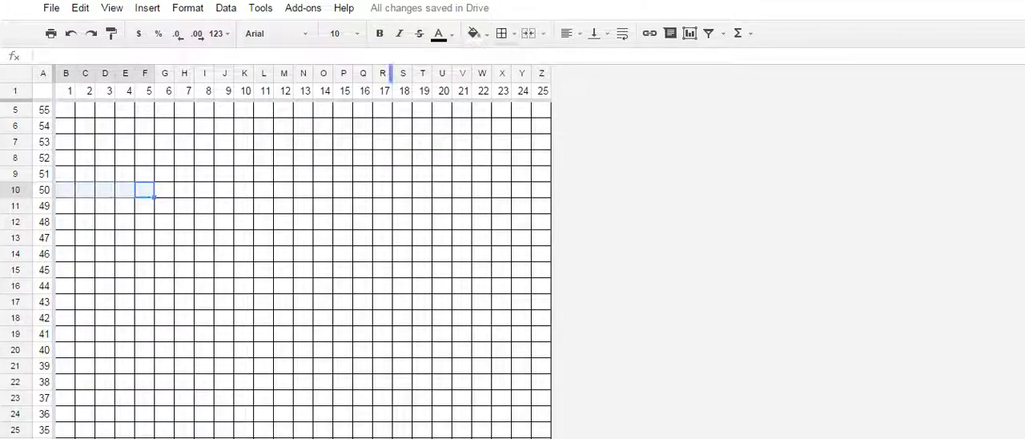
pyautogui.click(474, 33)
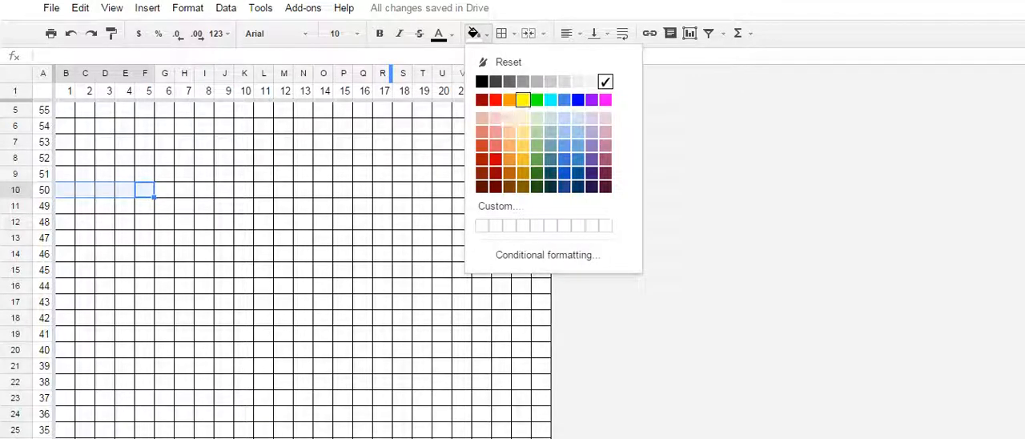
pyautogui.click(522, 100)
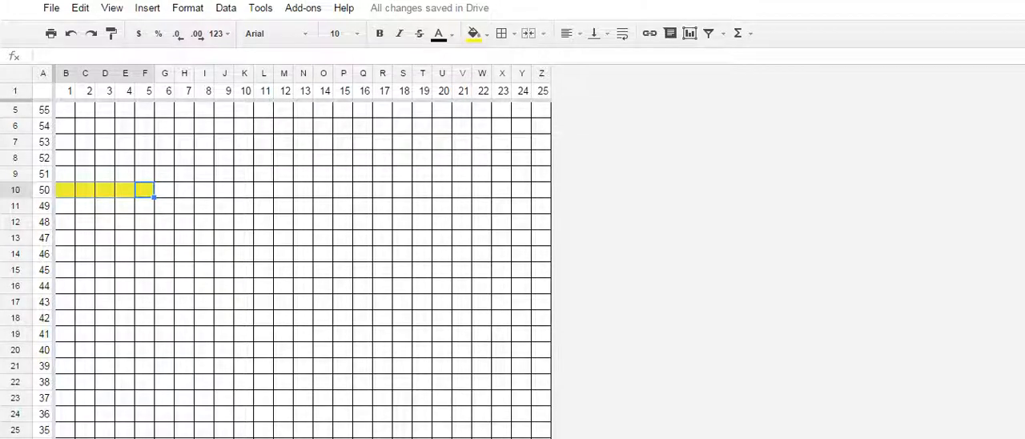
# - Copy yellow cell F10 and paste it diagonally upward into G9, H8, I7 and J6
pyautogui.click(145, 190)
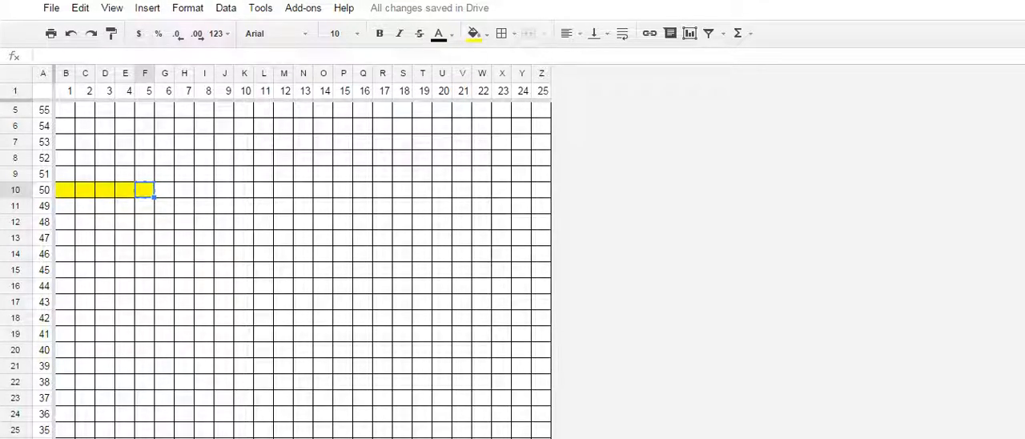
pyautogui.click(164, 174)
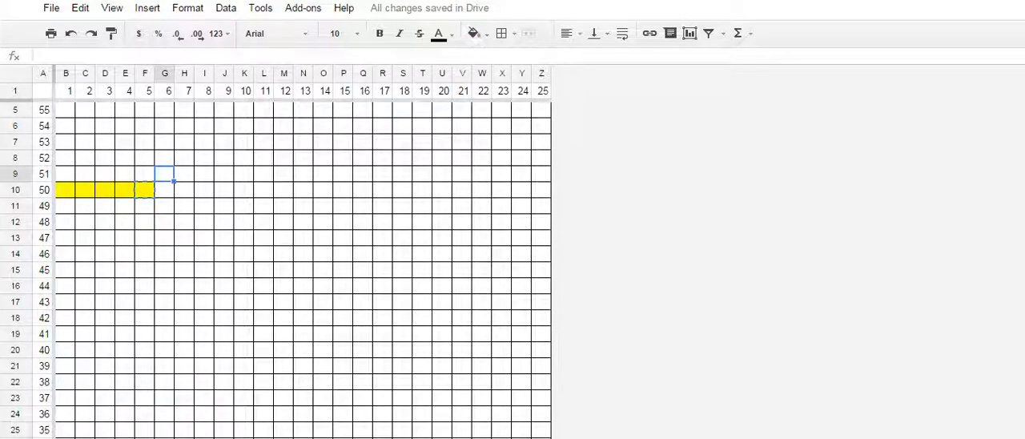
pyautogui.hotkey('ctrl', 'v')
pyautogui.click(184, 158)
pyautogui.hotkey('ctrl', 'v')
pyautogui.click(204, 141)
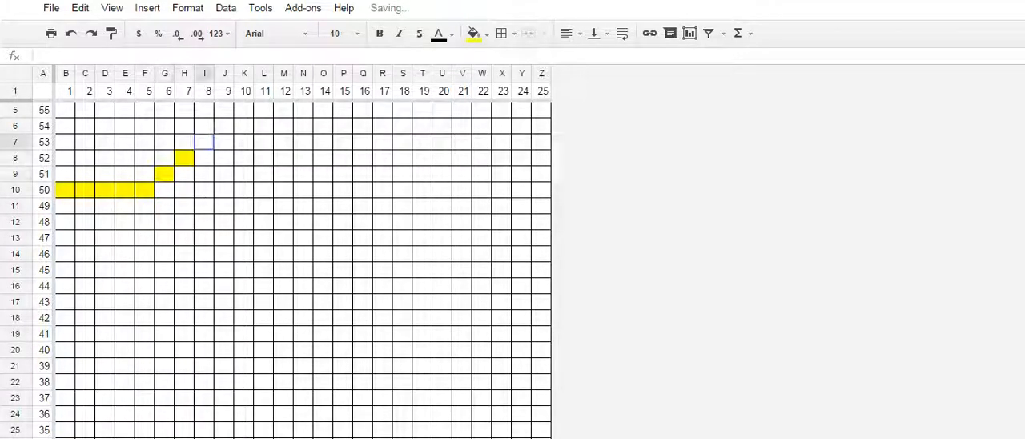
pyautogui.hotkey('ctrl', 'v')
pyautogui.click(225, 126)
pyautogui.hotkey('ctrl', 'v')
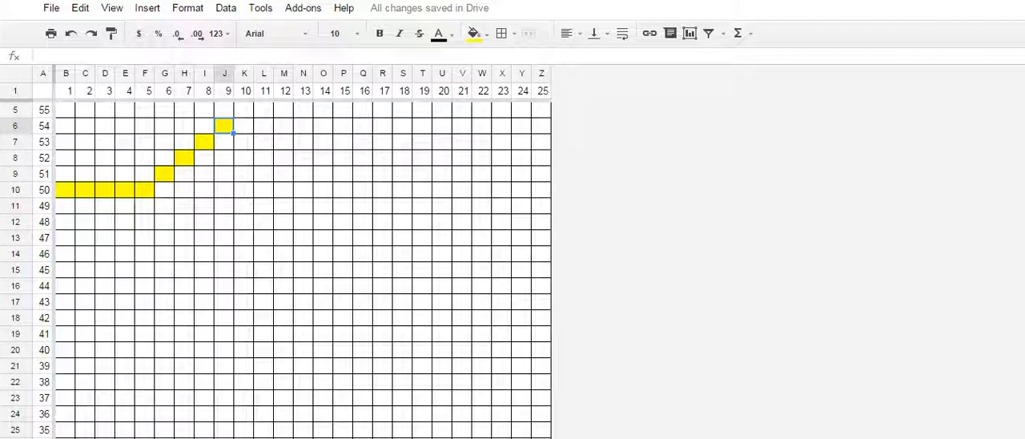
# - Remove all borders from ranges C2:J6 and B2:F9 above the yellow shaping line
pyautogui.scroll(1, 303, 264)
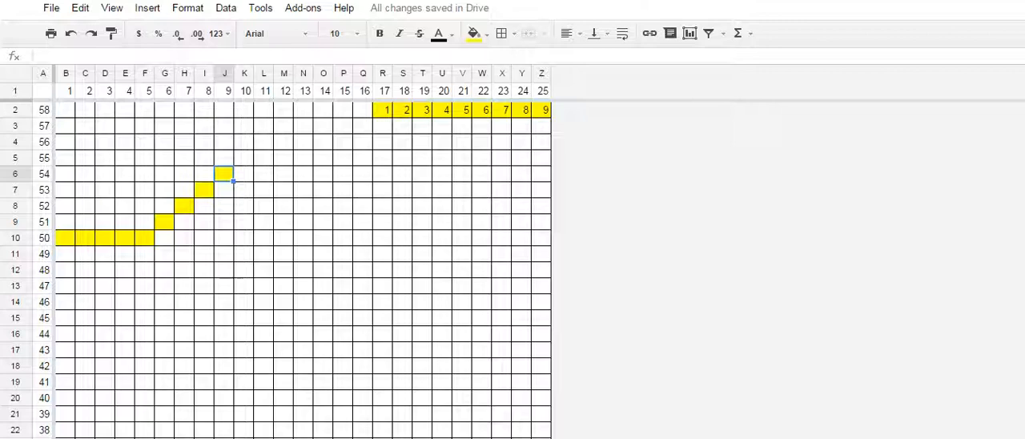
pyautogui.moveTo(224, 111)
pyautogui.mouseDown()
pyautogui.moveTo(205, 158)
pyautogui.moveTo(146, 174)
pyautogui.moveTo(66, 174)
pyautogui.moveTo(85, 159)
pyautogui.moveTo(85, 174)
pyautogui.mouseUp()
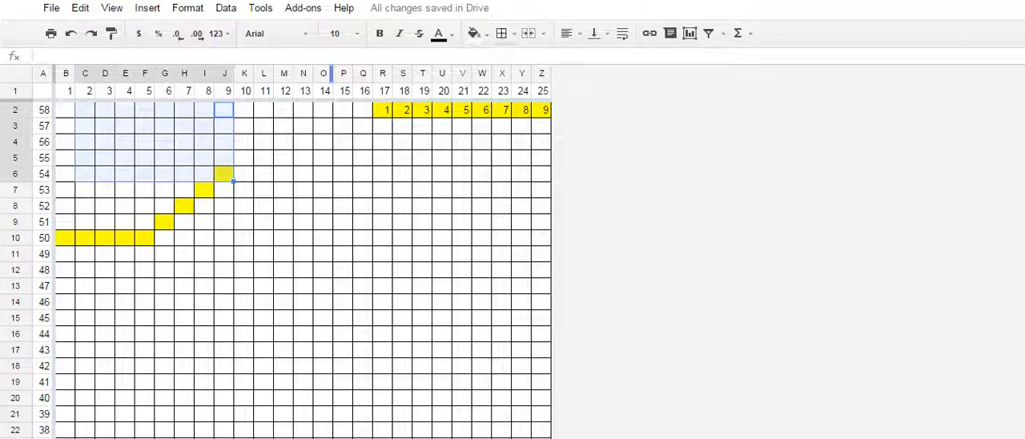
pyautogui.click(502, 32)
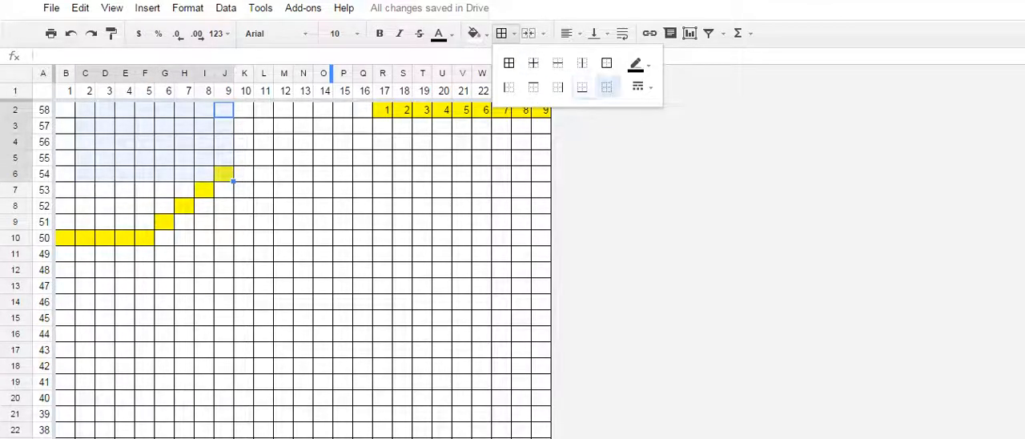
pyautogui.click(606, 86)
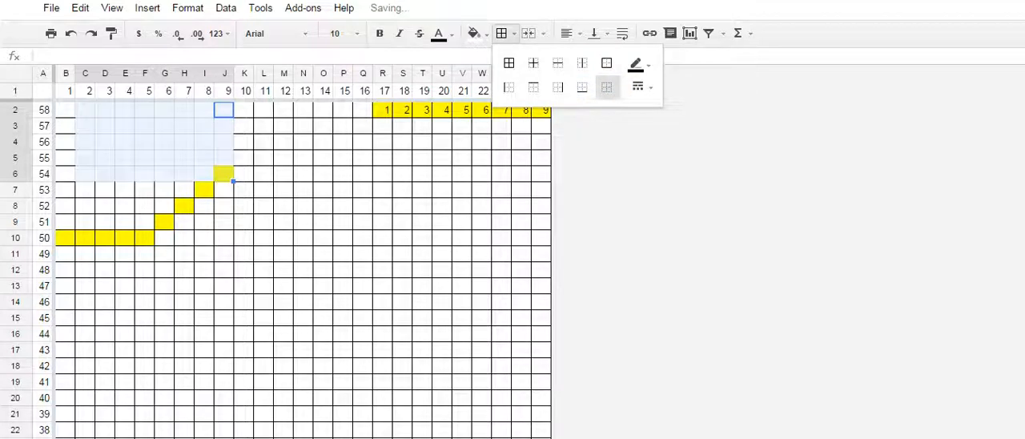
pyautogui.moveTo(66, 110); pyautogui.dragTo(145, 221)
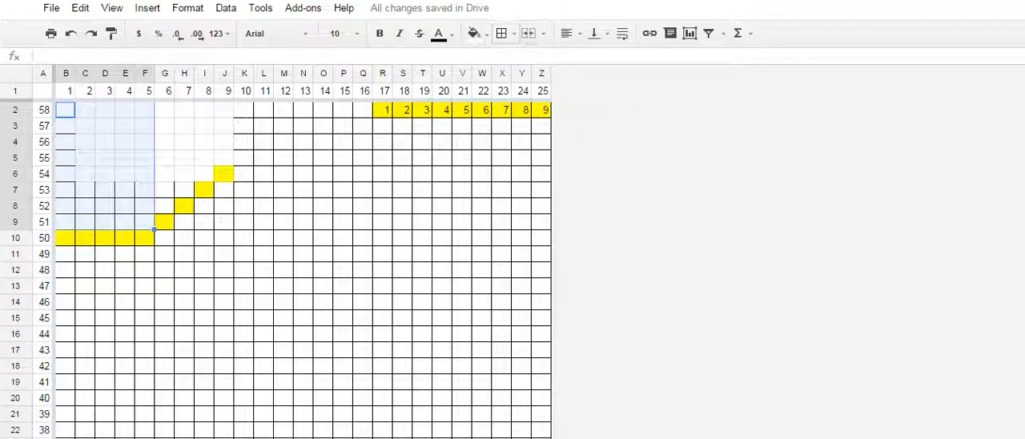
pyautogui.click(501, 32)
pyautogui.click(606, 87)
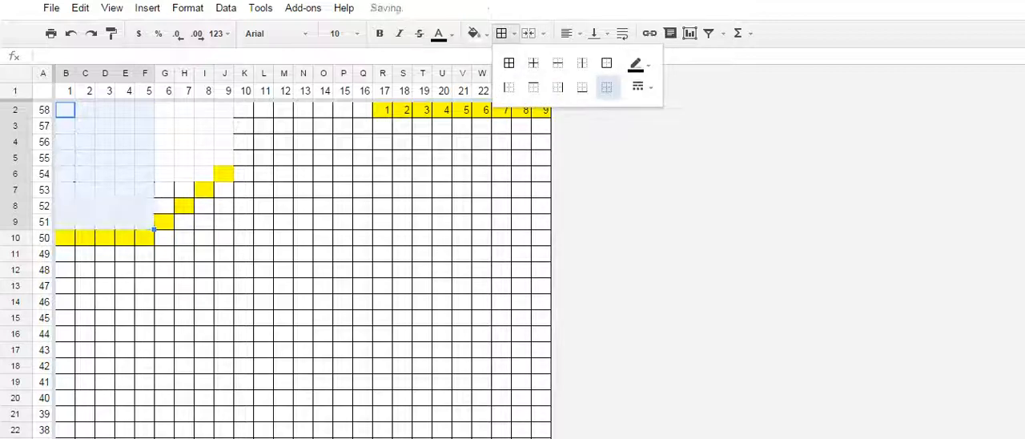
# - Remove the borders from cells G7:G8 and H7 beside the yellow diagonal
pyautogui.click(145, 190)
pyautogui.click(164, 189)
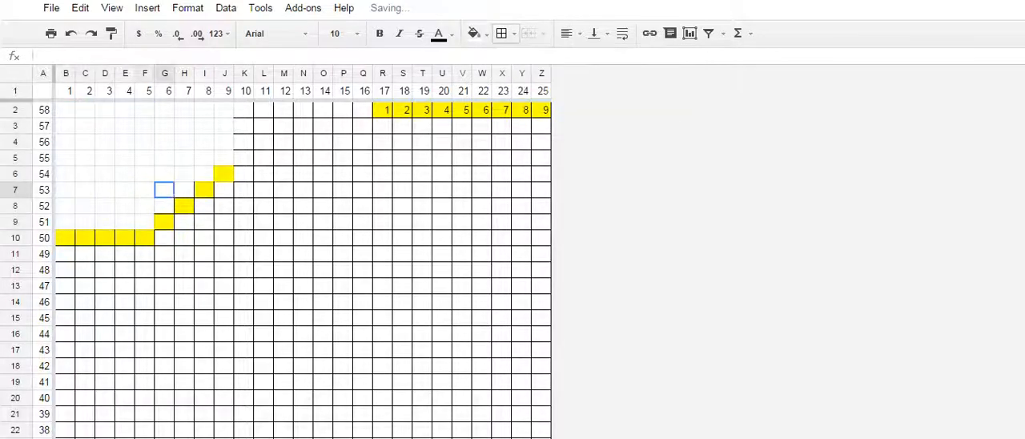
pyautogui.moveTo(164, 189); pyautogui.dragTo(164, 206)
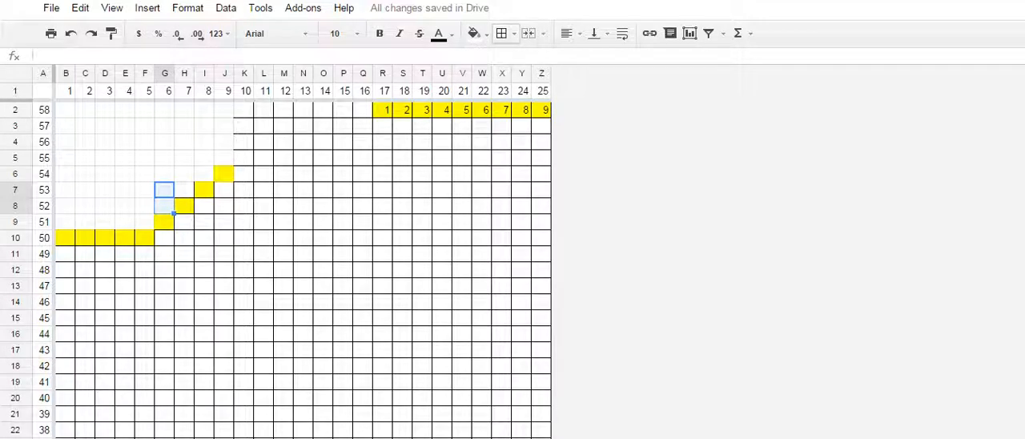
pyautogui.click(501, 33)
pyautogui.click(607, 86)
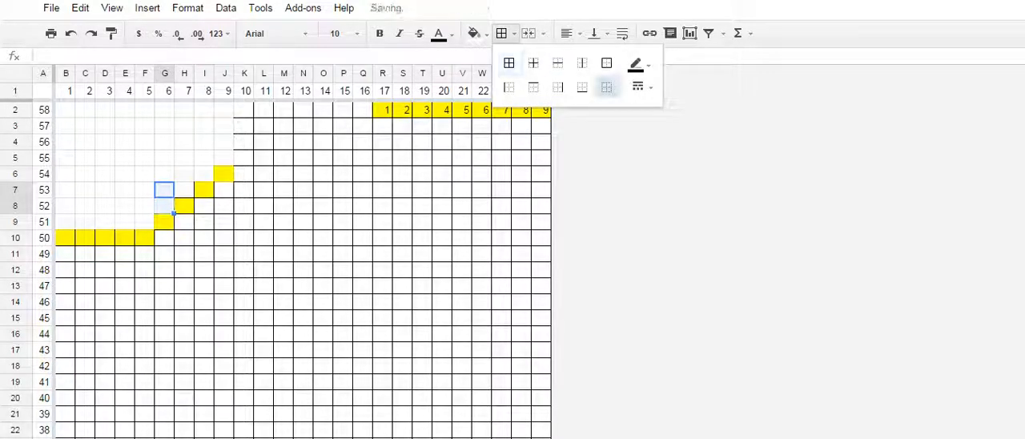
pyautogui.click(184, 190)
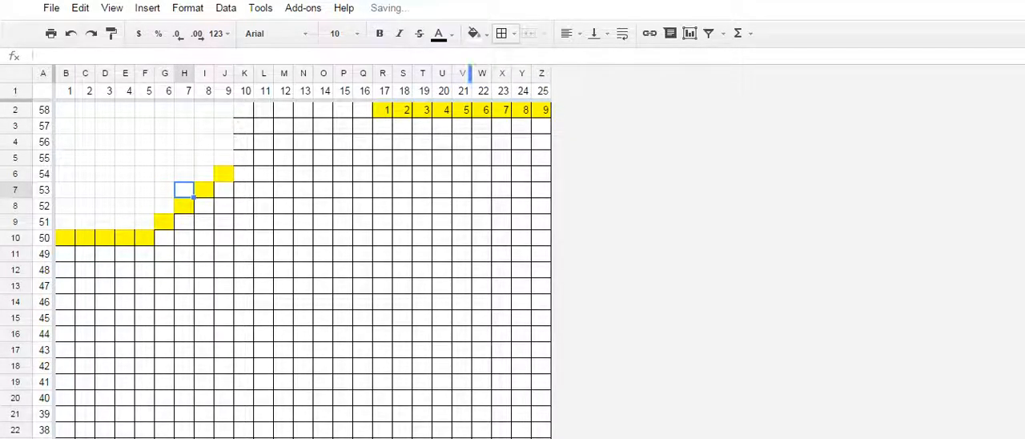
pyautogui.click(502, 33)
pyautogui.click(607, 86)
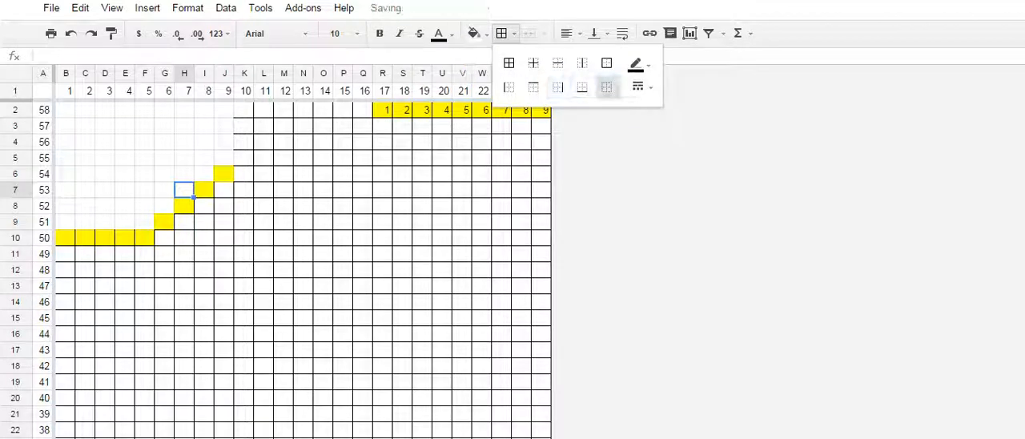
# - Reapply all borders to cells K2:K7 next to the cleared shaping area
pyautogui.moveTo(284, 190); pyautogui.dragTo(283, 174)
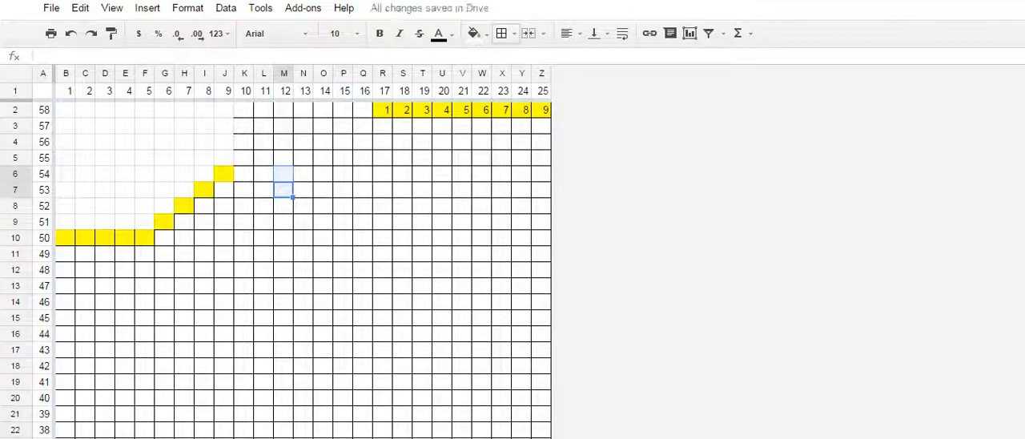
pyautogui.moveTo(244, 109); pyautogui.dragTo(244, 190)
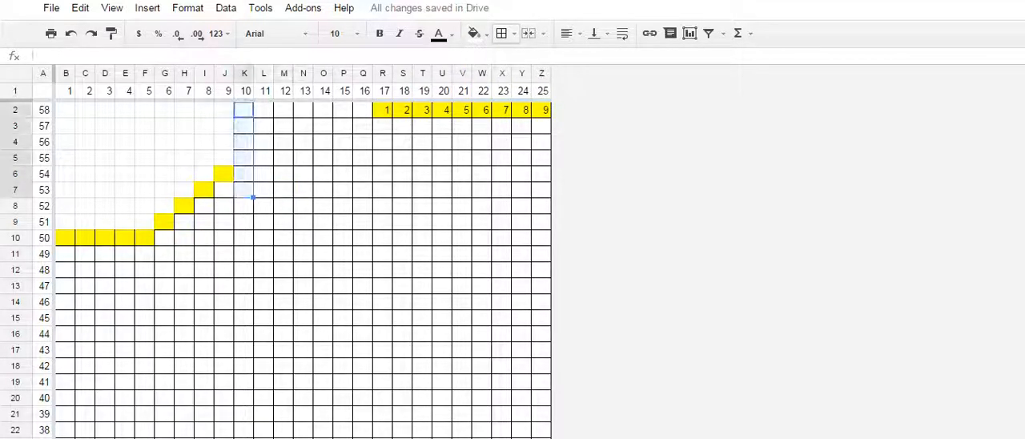
pyautogui.click(501, 33)
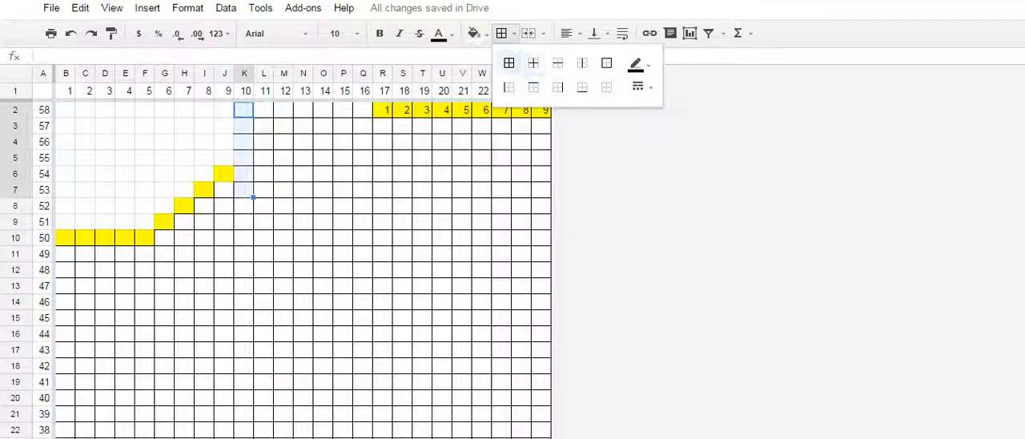
pyautogui.click(508, 63)
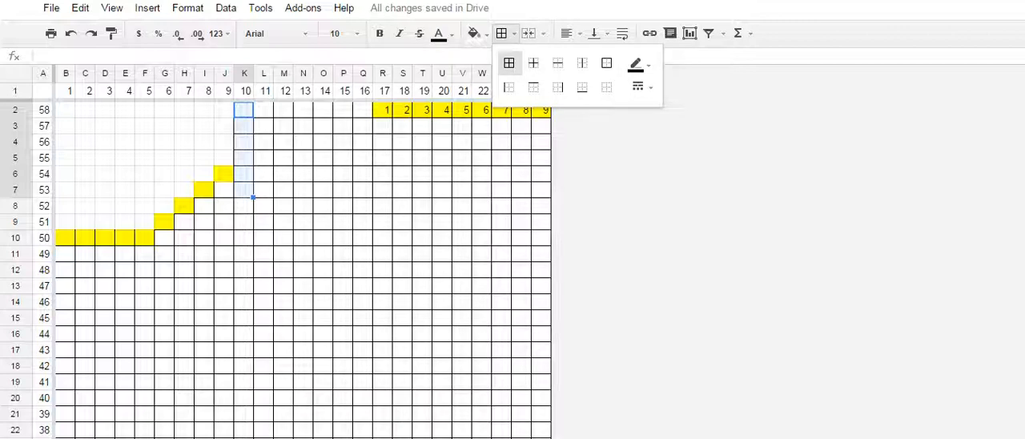
pyautogui.click(606, 88)
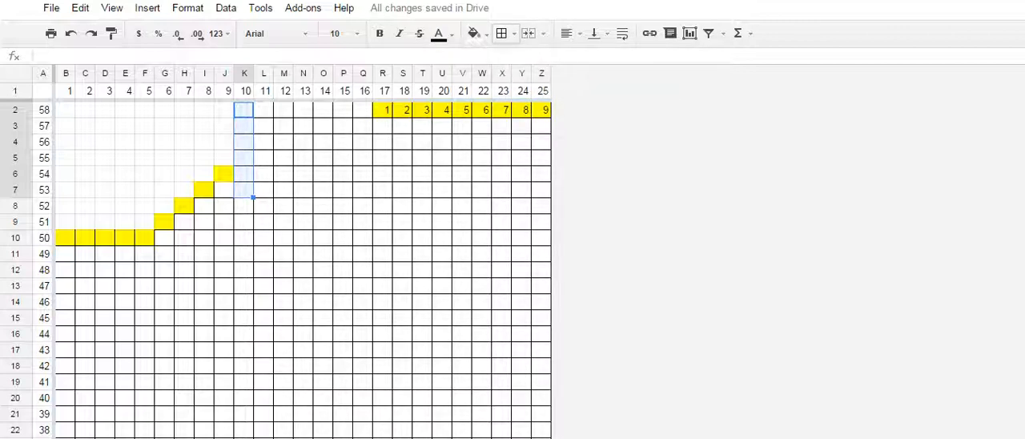
# - Clear the numbers and the yellow fill from cells R2:Z2
pyautogui.moveTo(383, 109); pyautogui.dragTo(542, 109)
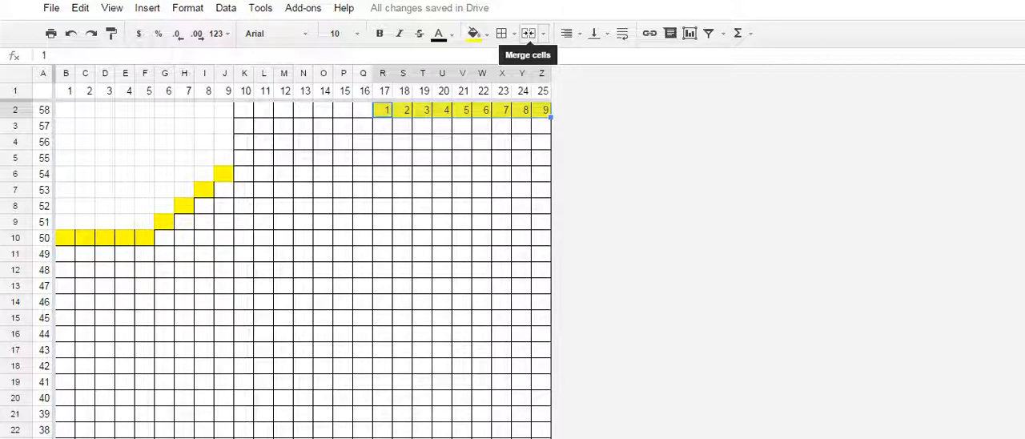
pyautogui.click(528, 33)
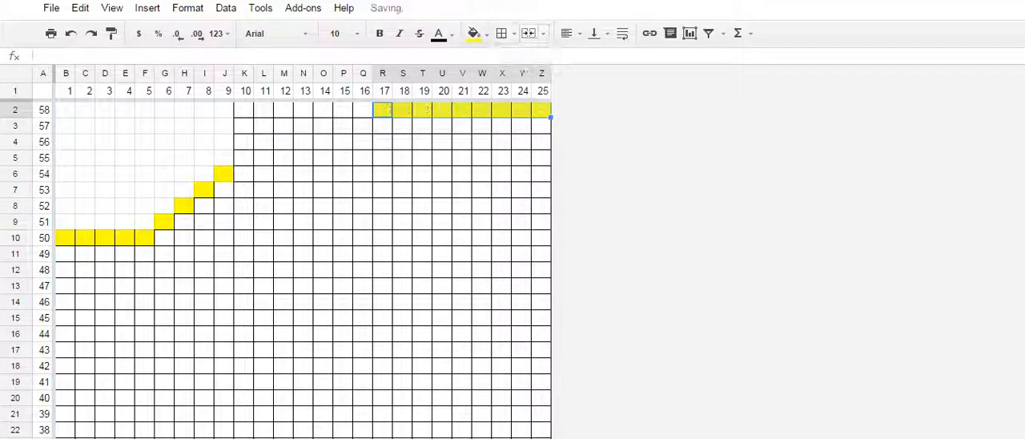
pyautogui.click(474, 33)
pyautogui.click(486, 61)
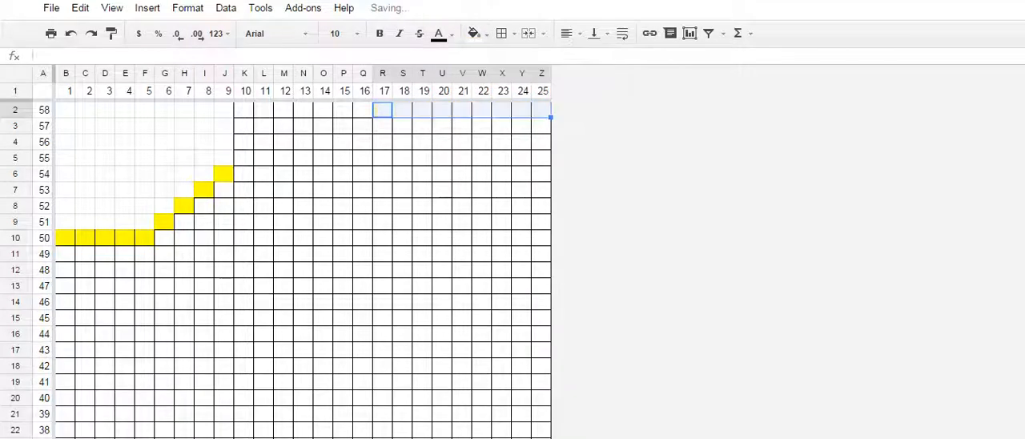
pyautogui.click(363, 109)
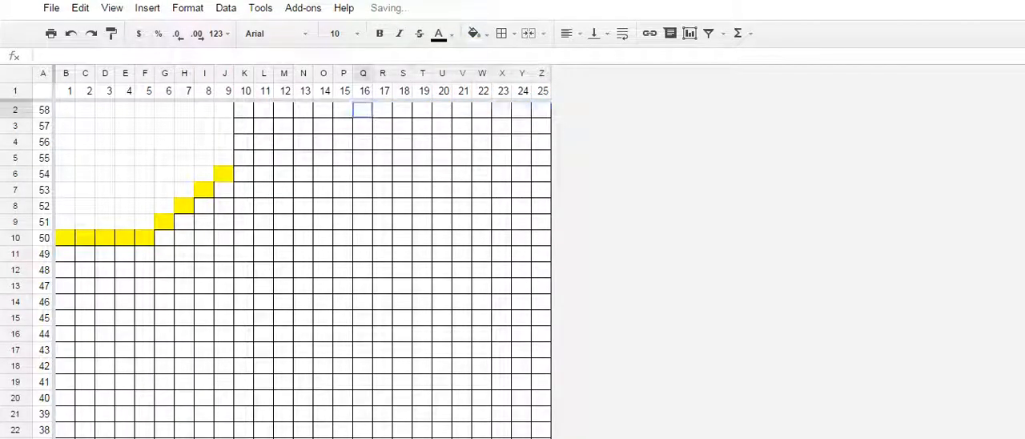
# - Enter 1 in cell K2 to start numbering the remaining stitches in the chart's top row
pyautogui.click(244, 111)
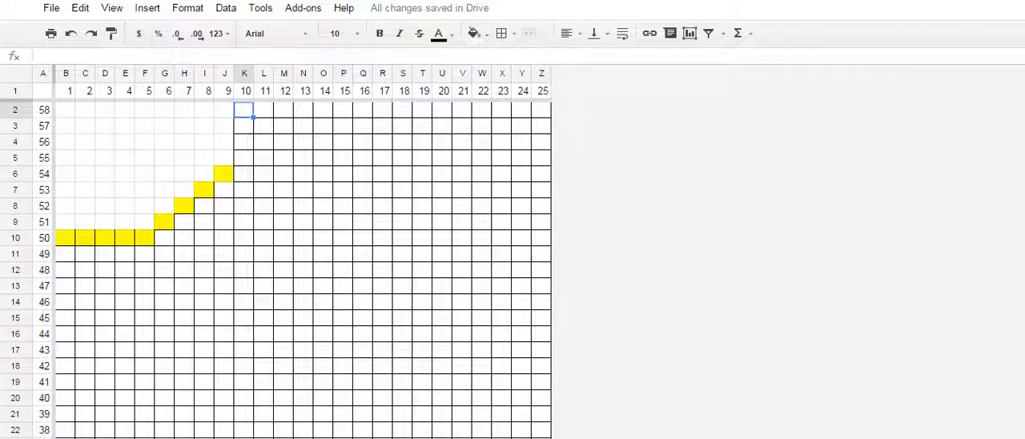
pyautogui.write('1')
pyautogui.press('Tab')
# - Try the formula =L3+1 in cell L2, replacing its cell reference with K3
pyautogui.write('=')
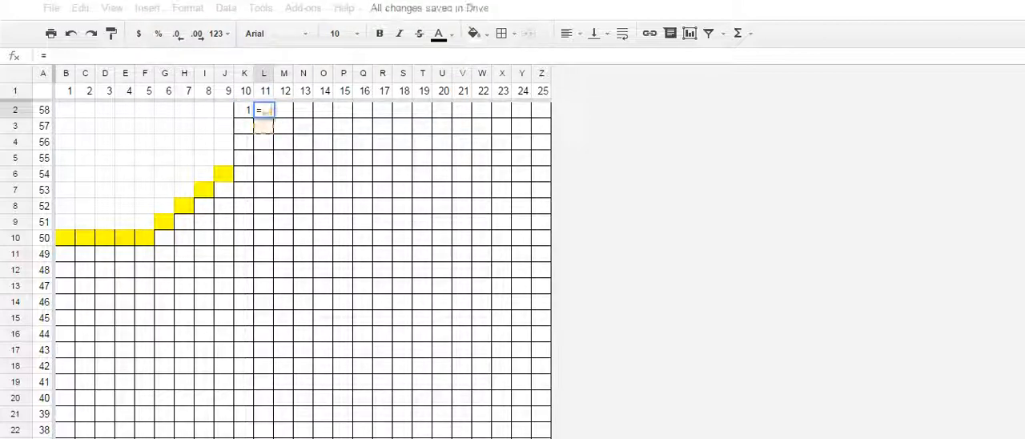
pyautogui.press('Down')
pyautogui.write('+1')
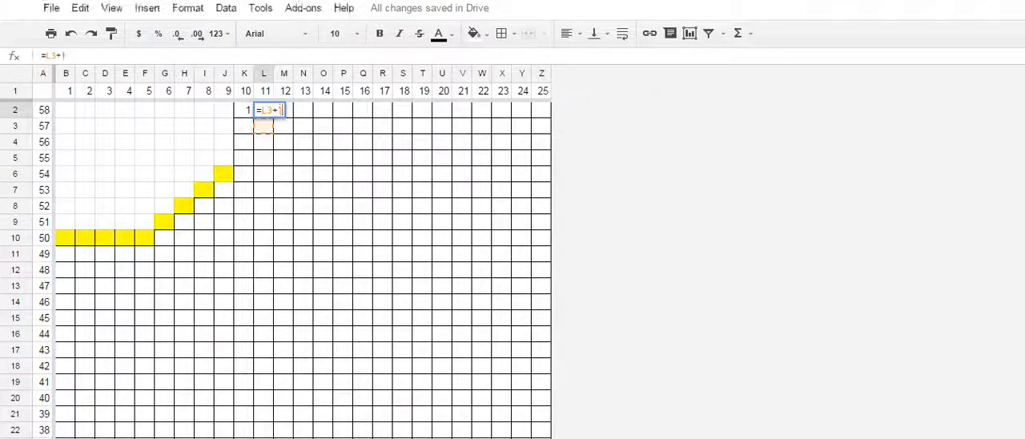
pyautogui.press('Return')
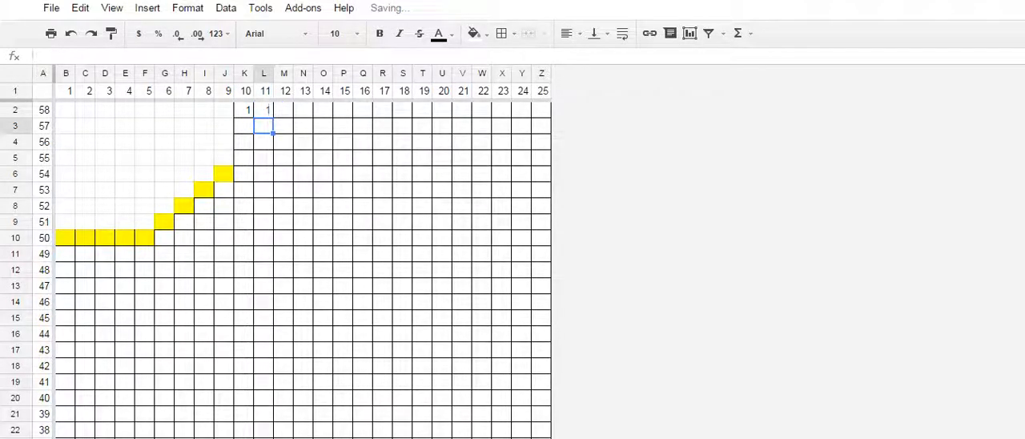
pyautogui.click(264, 110)
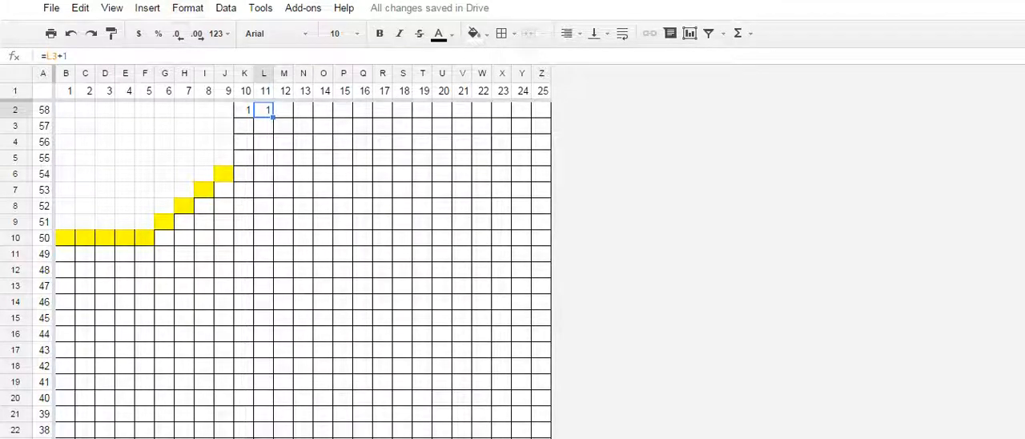
pyautogui.click(47, 56)
pyautogui.doubleClick(50, 56)
pyautogui.write('k3')
pyautogui.press('Return')
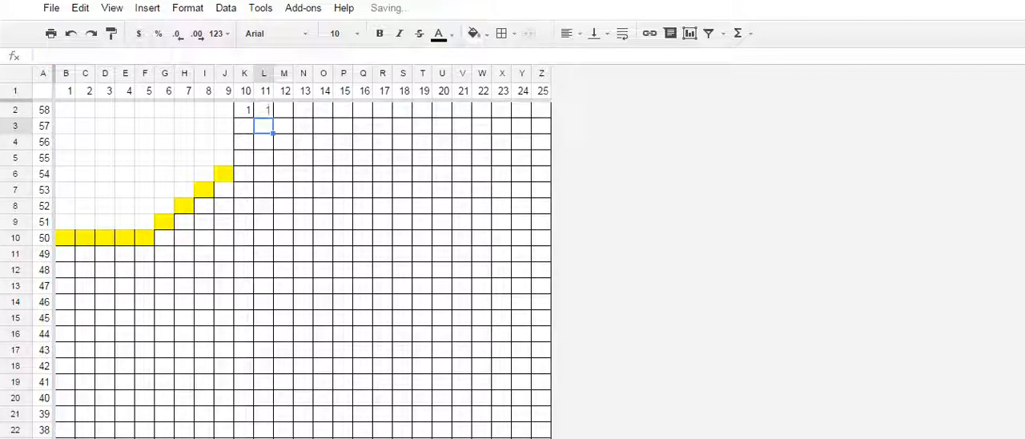
# - Enter the formula =K2+1 in cell L2 and fill it across the row through Z2
pyautogui.click(263, 110)
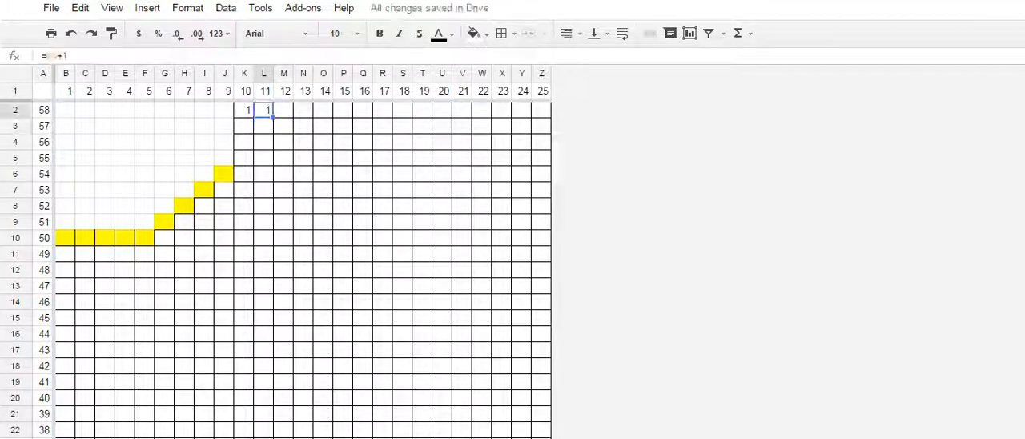
pyautogui.write('=K2')
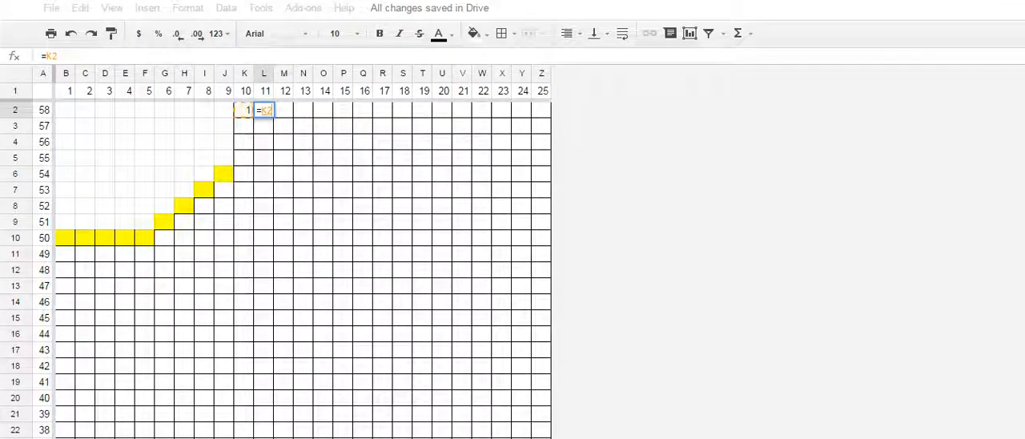
pyautogui.write('+1')
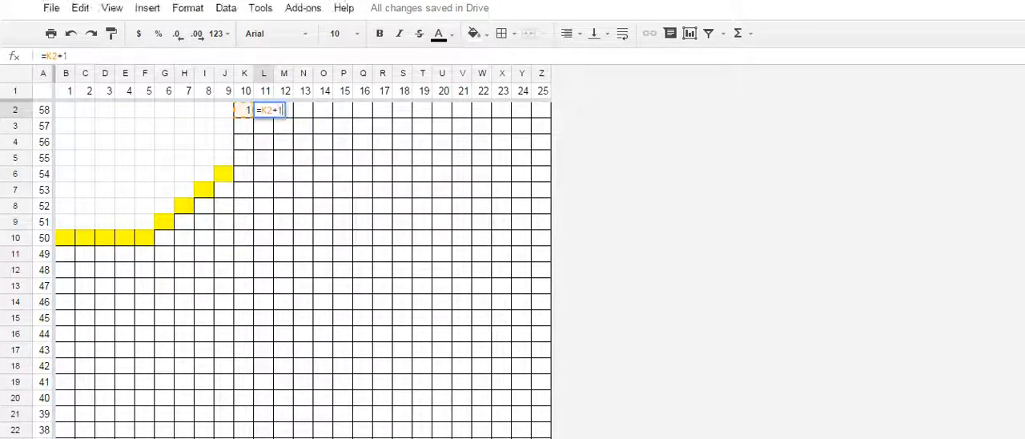
pyautogui.press('Return')
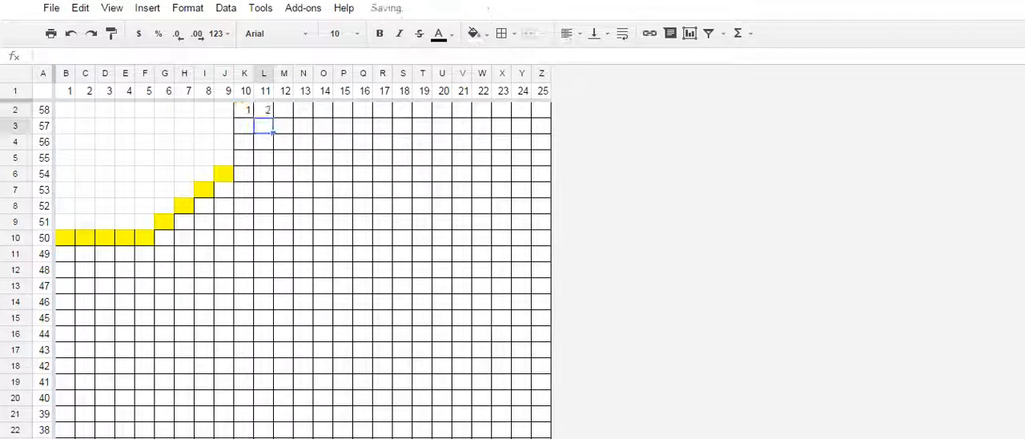
pyautogui.click(263, 110)
pyautogui.moveTo(273, 118); pyautogui.dragTo(545, 114)
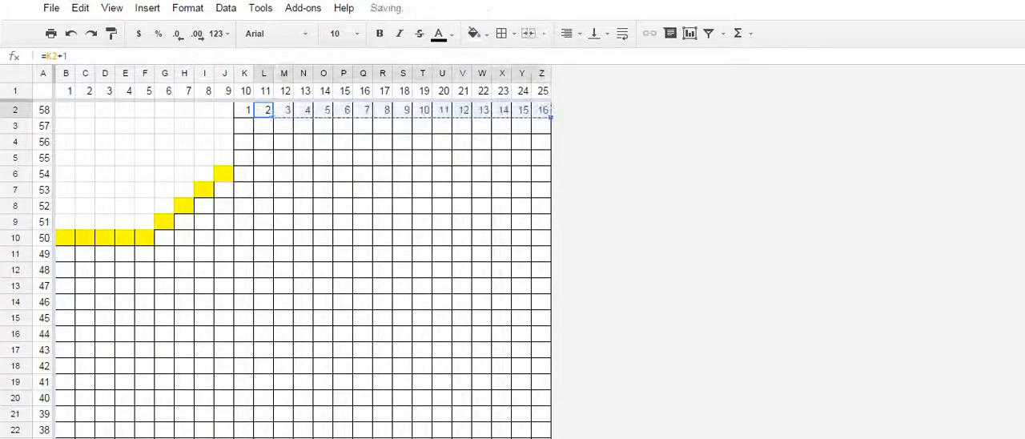
pyautogui.scroll(-1, 303, 264)
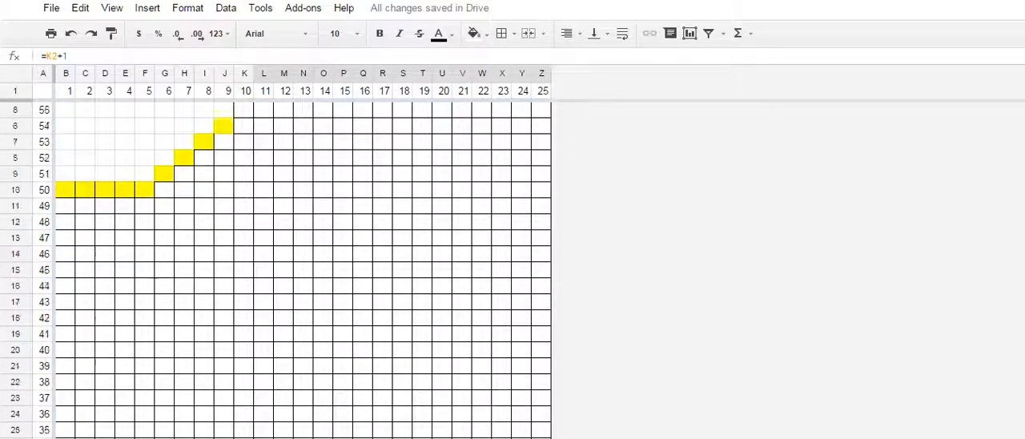
pyautogui.scroll(1, 302, 264)
pyautogui.click(284, 221)
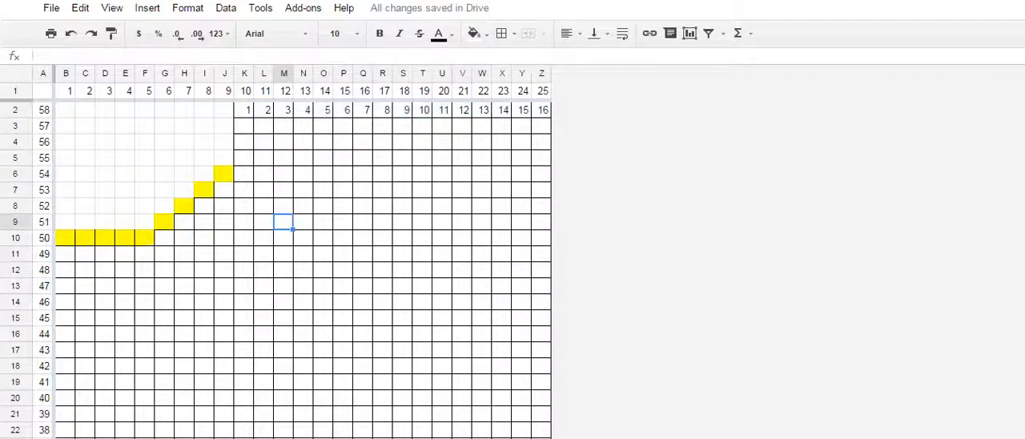
pyautogui.scroll(-20, 283, 222)
pyautogui.scroll(10, 284, 222)
pyautogui.scroll(12, 303, 264)
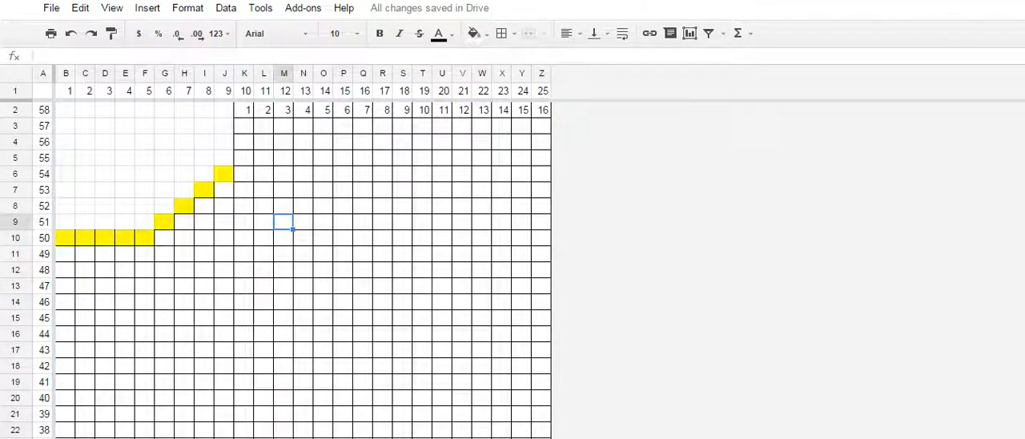
pyautogui.moveTo(283, 73); pyautogui.dragTo(502, 73)
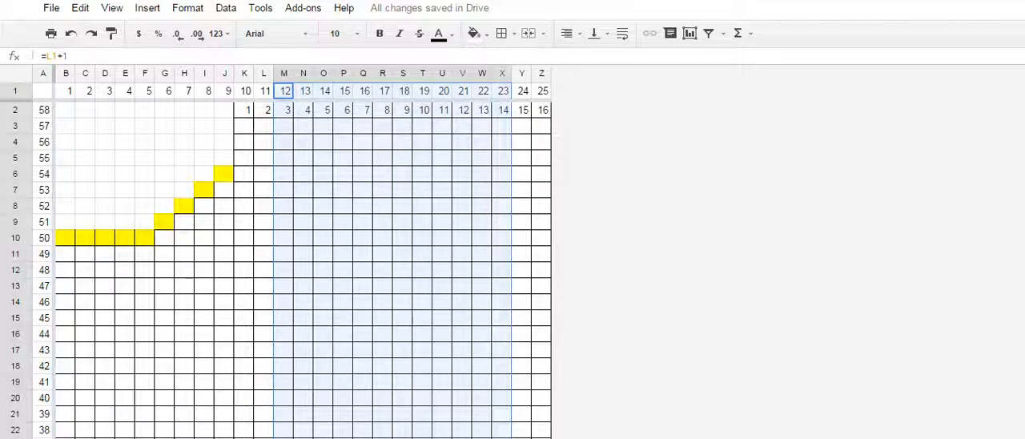
pyautogui.moveTo(164, 190); pyautogui.dragTo(165, 173)
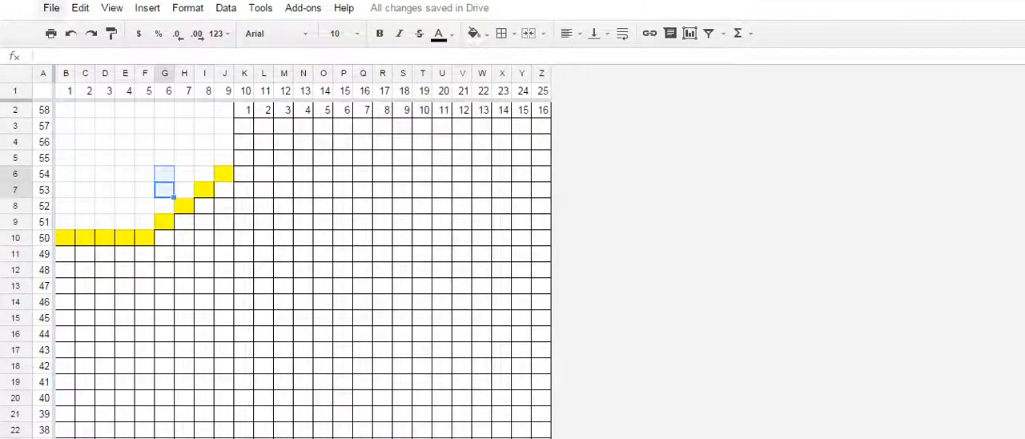
# - Send the current sheet to print preview on Letter paper, fitted to width in portrait orientation
pyautogui.hotkey('ctrl', 'p')
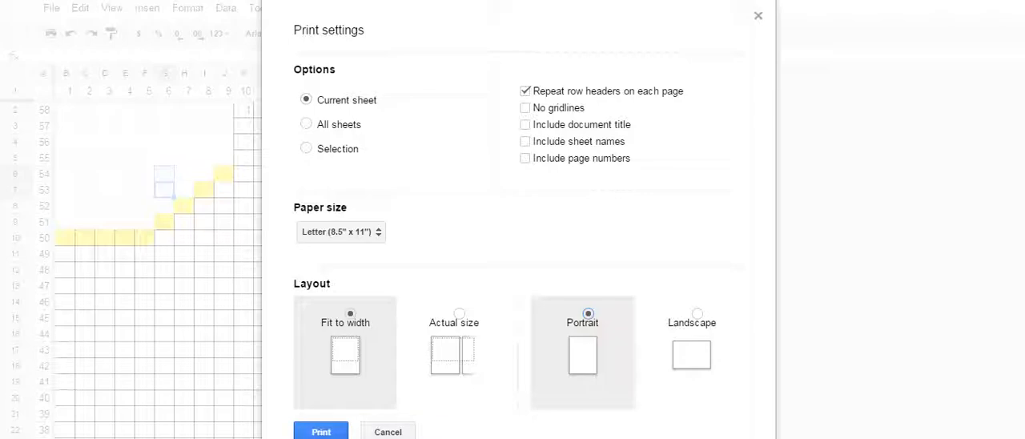
pyautogui.click(322, 432)
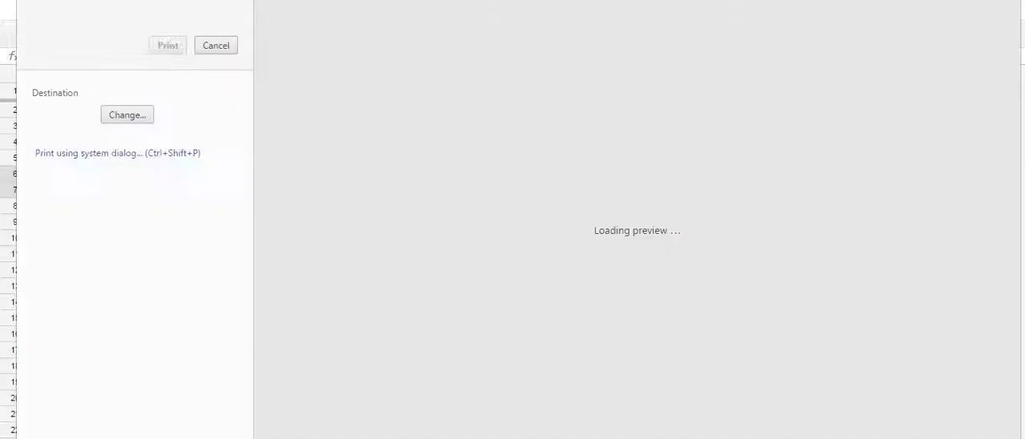
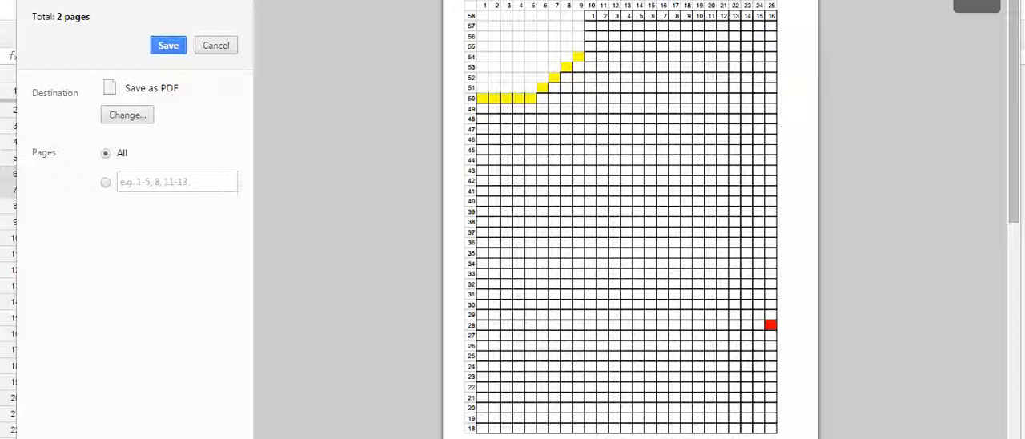
# - Cancel the print preview and look over the chart's rows in the sheet
pyautogui.click(216, 46)
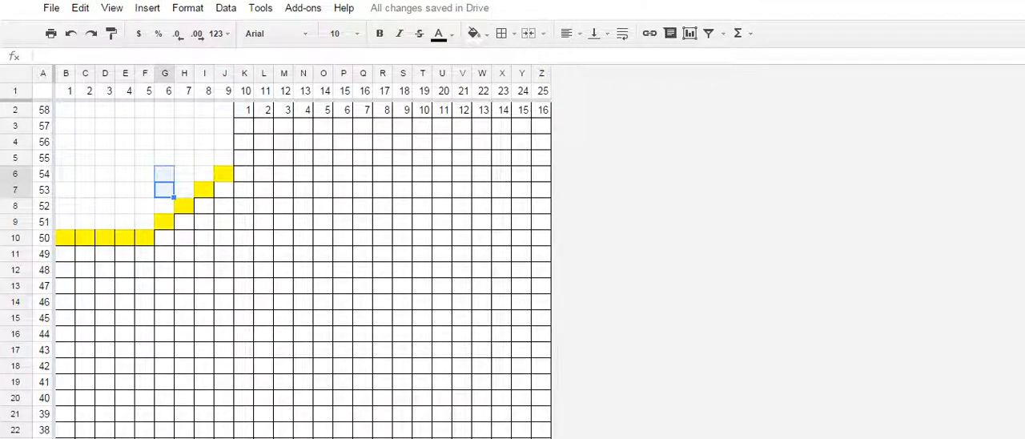
pyautogui.click(43, 270)
pyautogui.scroll(-14, 43, 270)
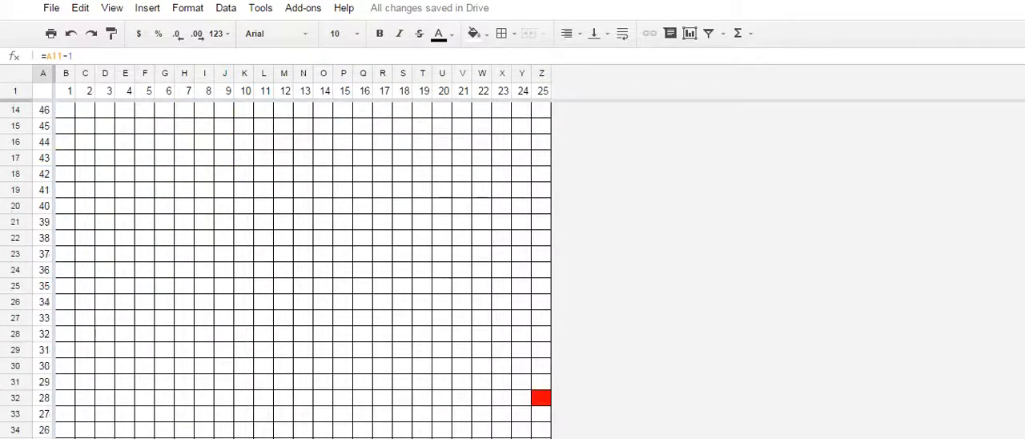
pyautogui.scroll(5, 43, 270)
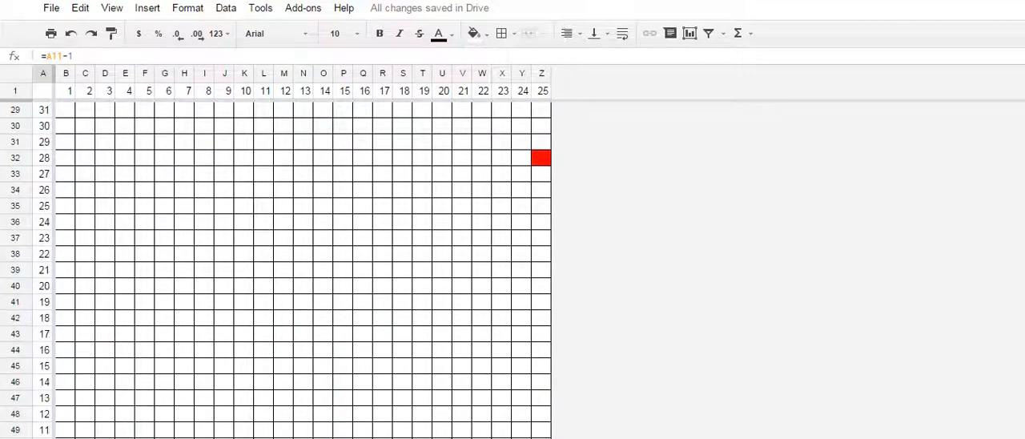
pyautogui.moveTo(43, 270); pyautogui.dragTo(45, 189)
pyautogui.scroll(2, 64, 126)
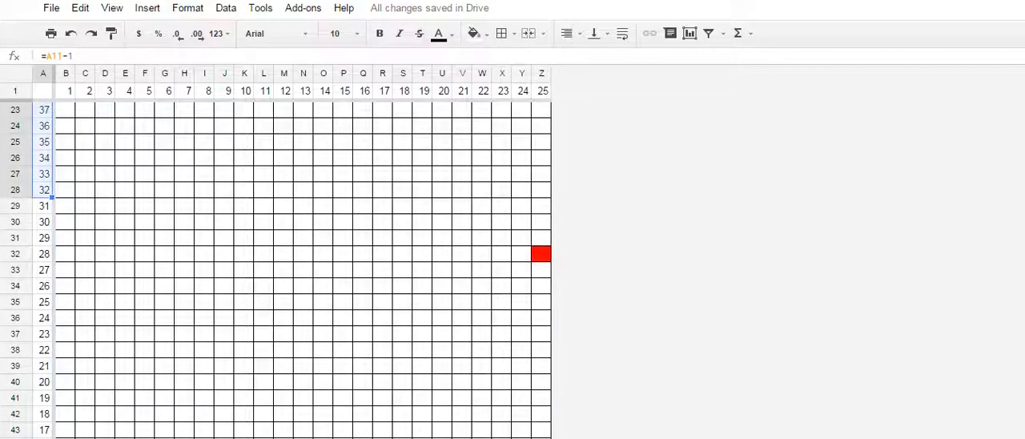
pyautogui.rightClick(50, 153)
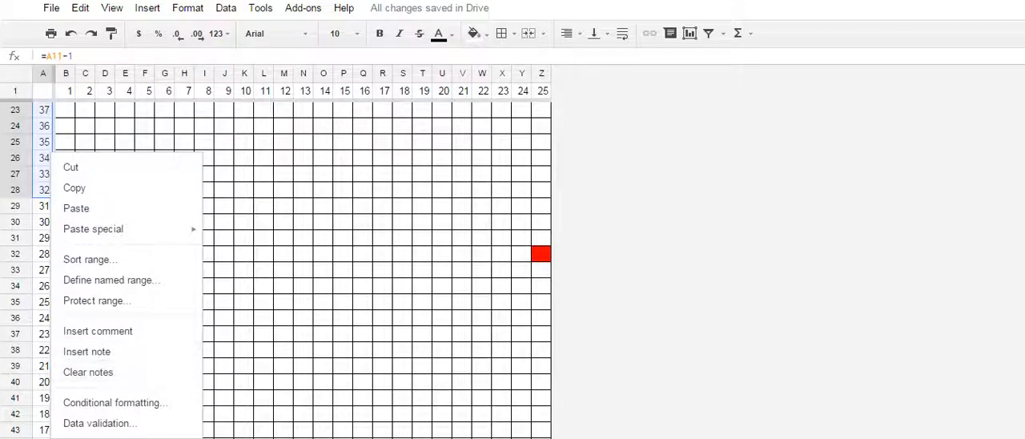
pyautogui.click(244, 318)
pyautogui.scroll(1, 245, 318)
pyautogui.scroll(3, 244, 318)
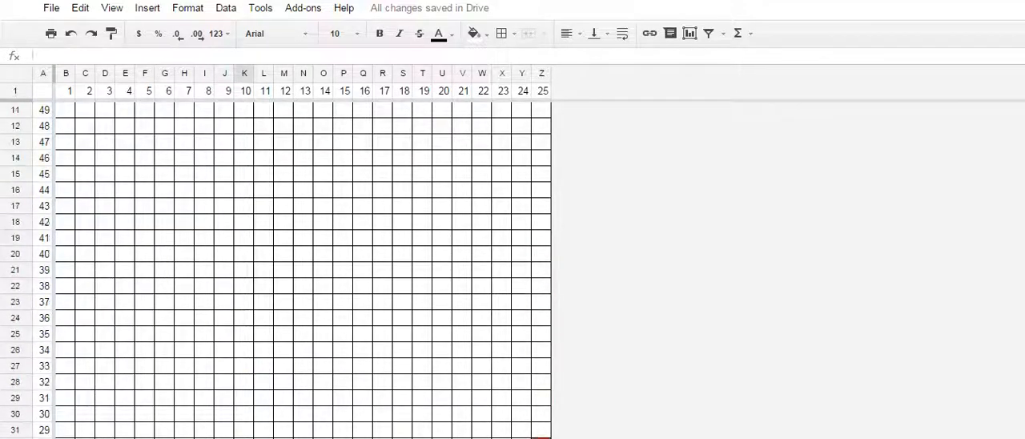
pyautogui.scroll(-1, 244, 318)
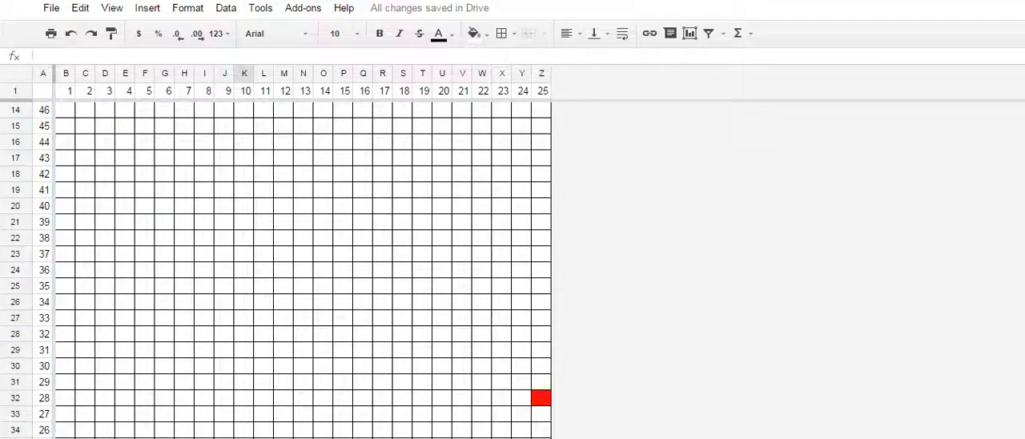
# - Hide rows 12 through 28 of the half-width chart
pyautogui.moveTo(16, 335); pyautogui.dragTo(16, 270)
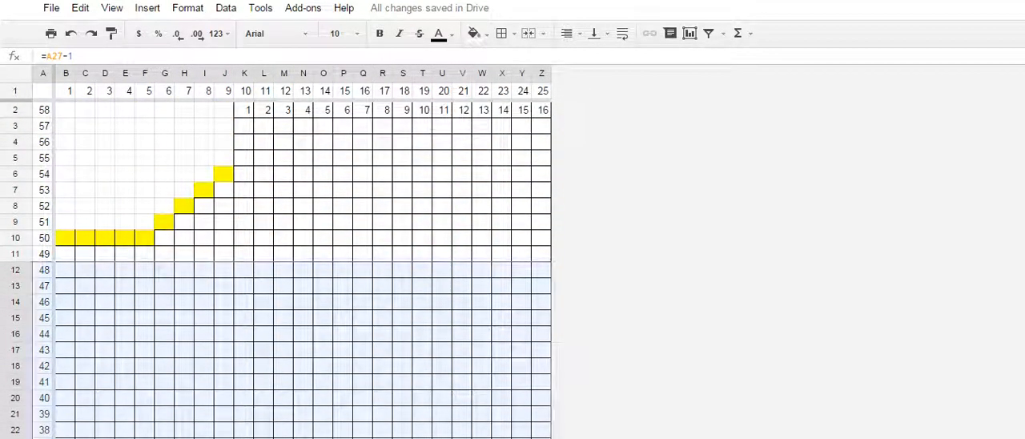
pyautogui.rightClick(107, 322)
pyautogui.moveTo(232, 393)
pyautogui.scroll(-3, 232, 393)
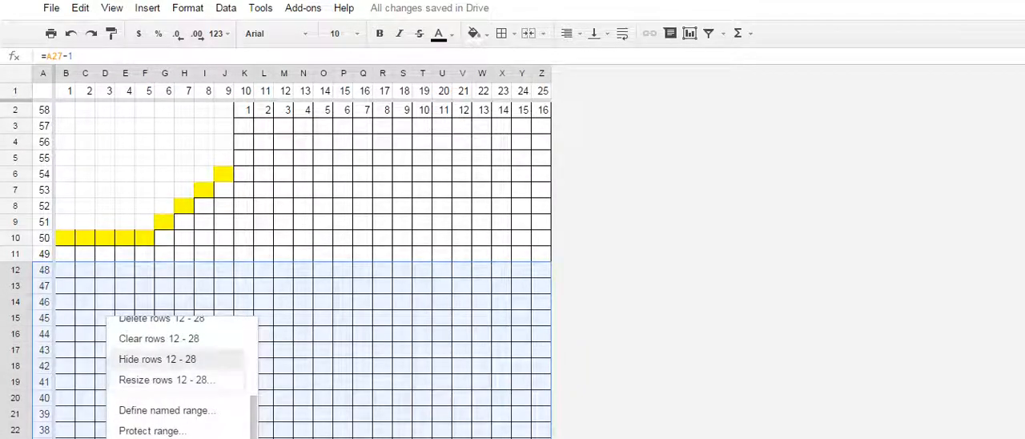
pyautogui.click(161, 359)
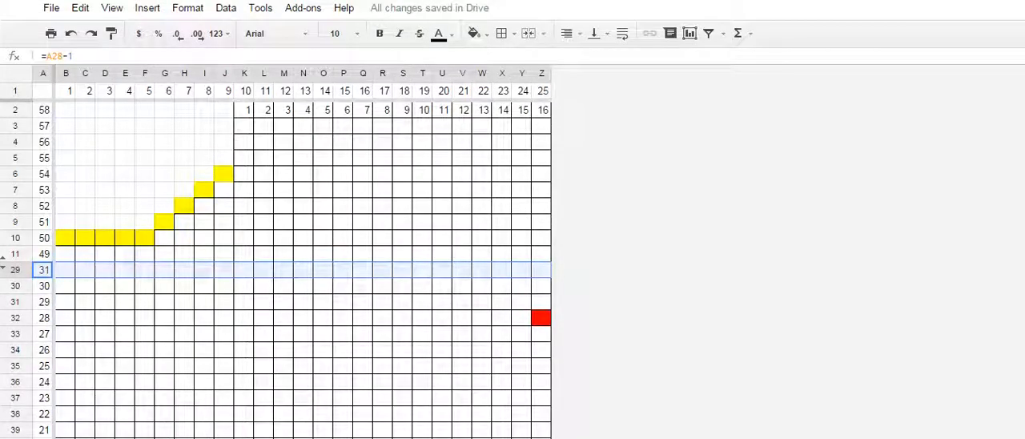
# - Hide rows 35 through 57 of the half-width chart
pyautogui.scroll(-4, 303, 265)
pyautogui.scroll(1, 302, 264)
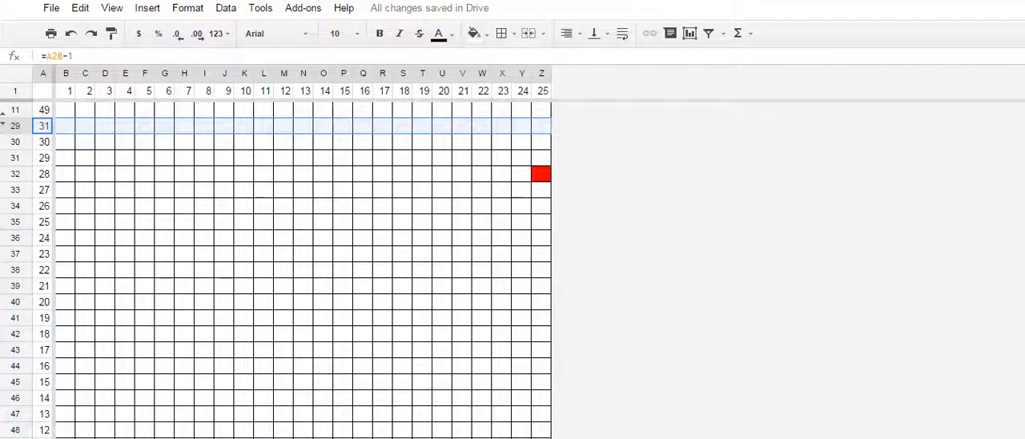
pyautogui.click(15, 221)
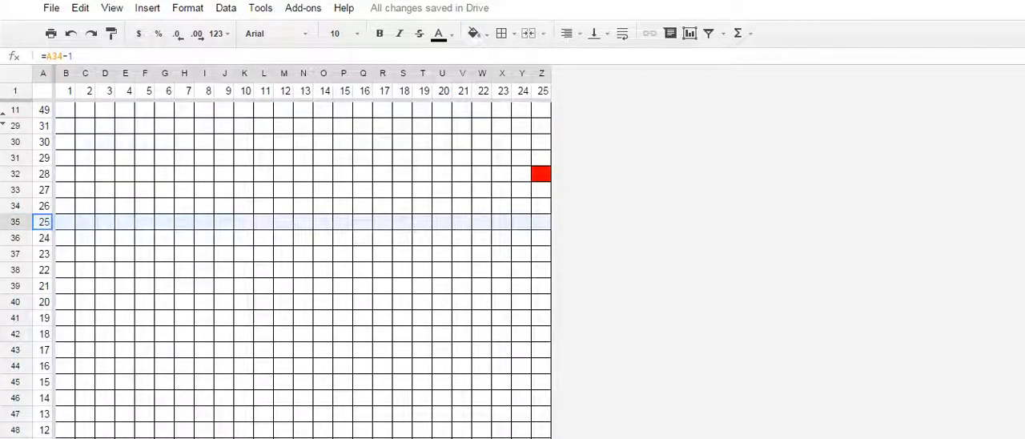
pyautogui.moveTo(16, 222); pyautogui.dragTo(15, 254)
pyautogui.rightClick(189, 187)
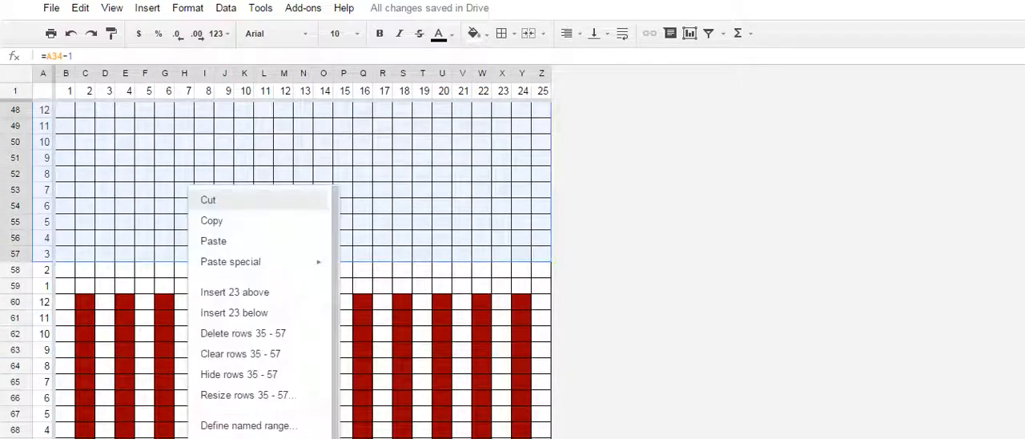
pyautogui.click(238, 374)
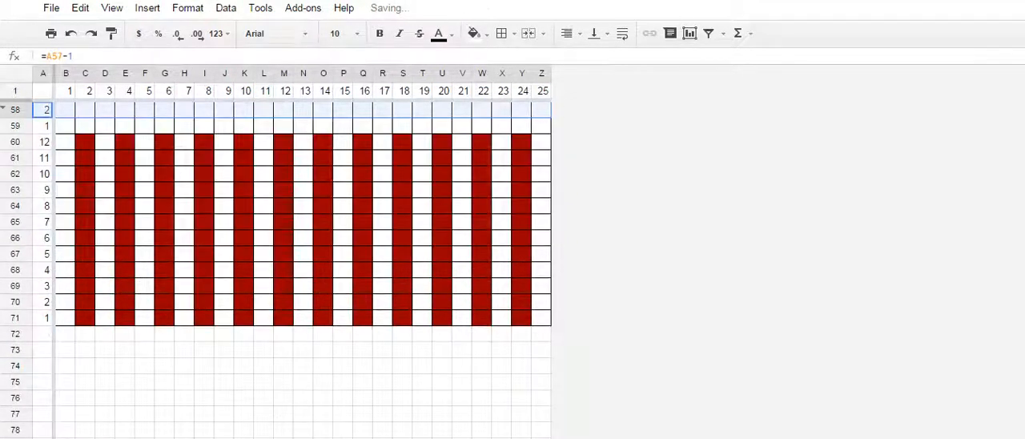
# - Hide rows 61 through 69 within the red-striped ribbing section
pyautogui.moveTo(44, 157); pyautogui.dragTo(549, 294)
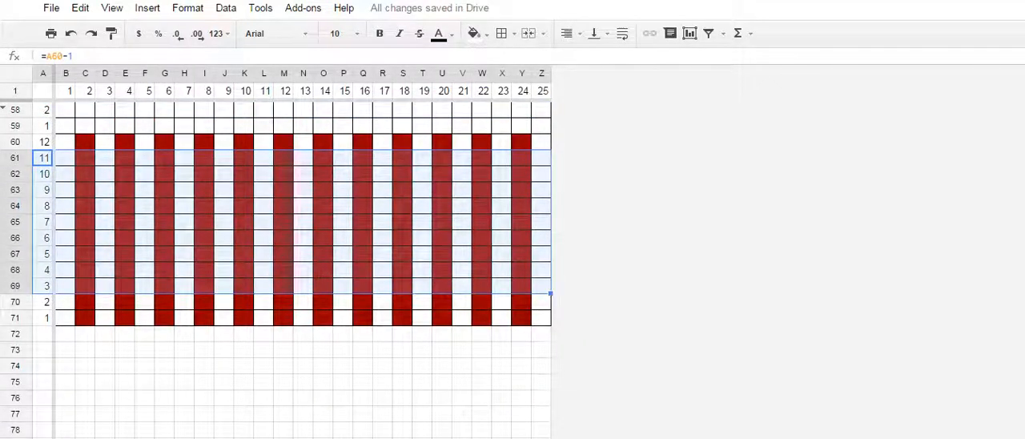
pyautogui.rightClick(152, 221)
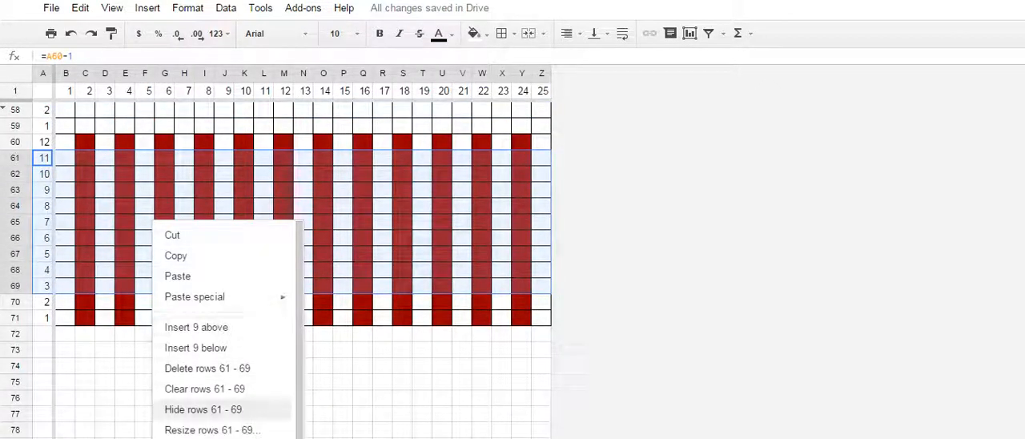
pyautogui.click(203, 409)
pyautogui.scroll(5, 303, 264)
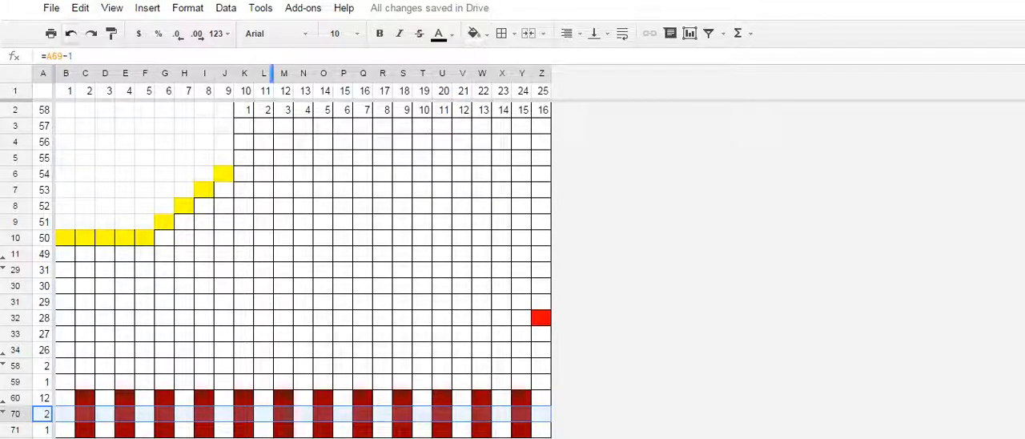
# - Save the current sheet as a Letter-size PDF, fitted to width in portrait, named Simple Baby Sweater Chart Front Rt
pyautogui.click(50, 33)
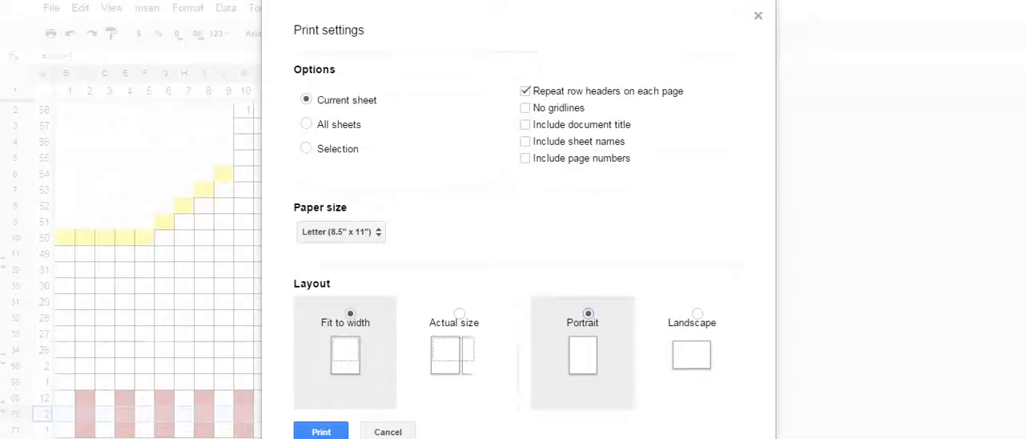
pyautogui.click(321, 432)
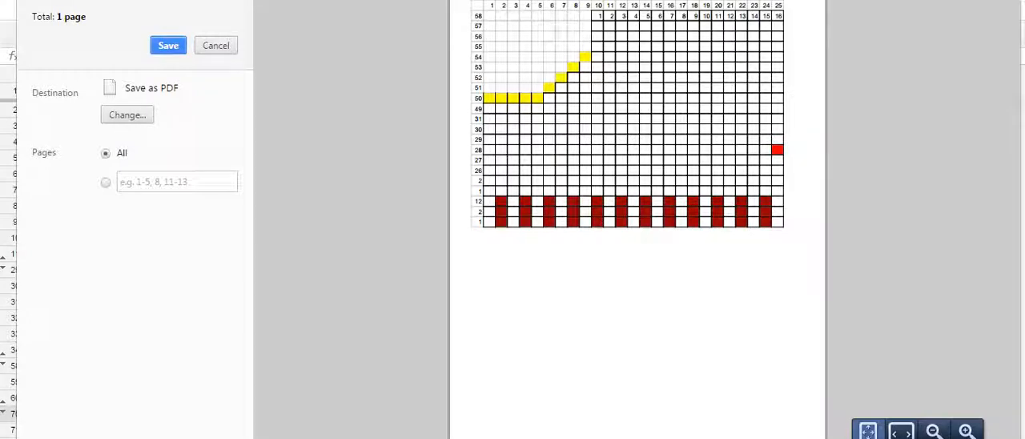
pyautogui.click(169, 46)
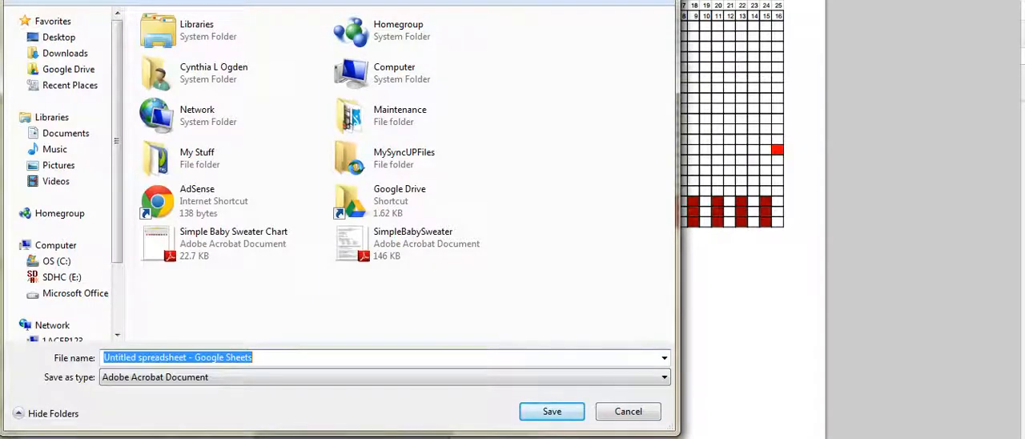
pyautogui.write('Simple ')
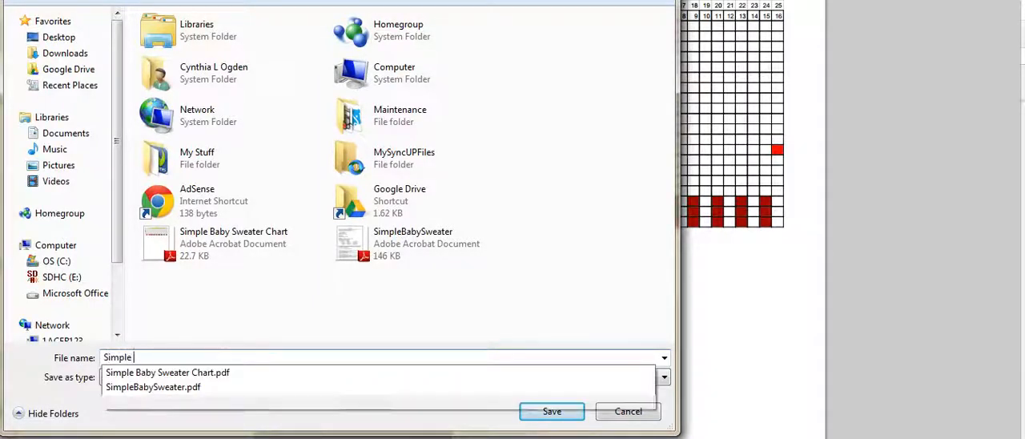
pyautogui.write('Baby Swe')
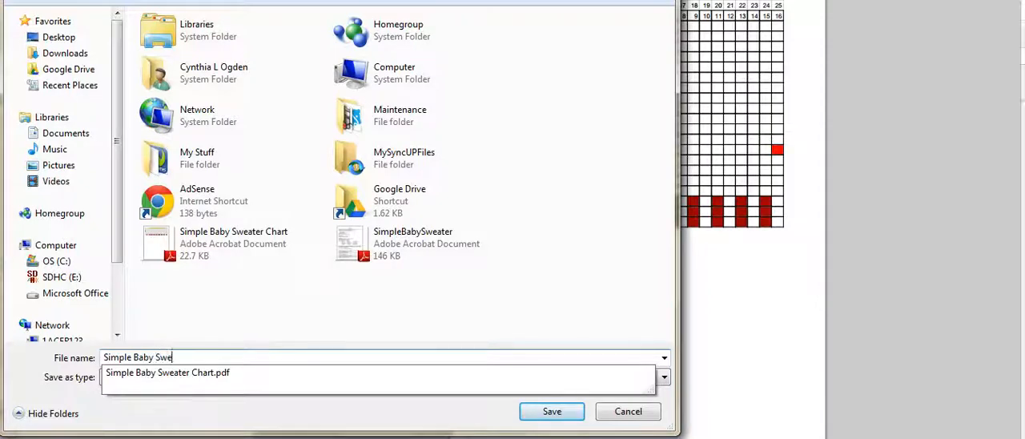
pyautogui.write('ater Chart ')
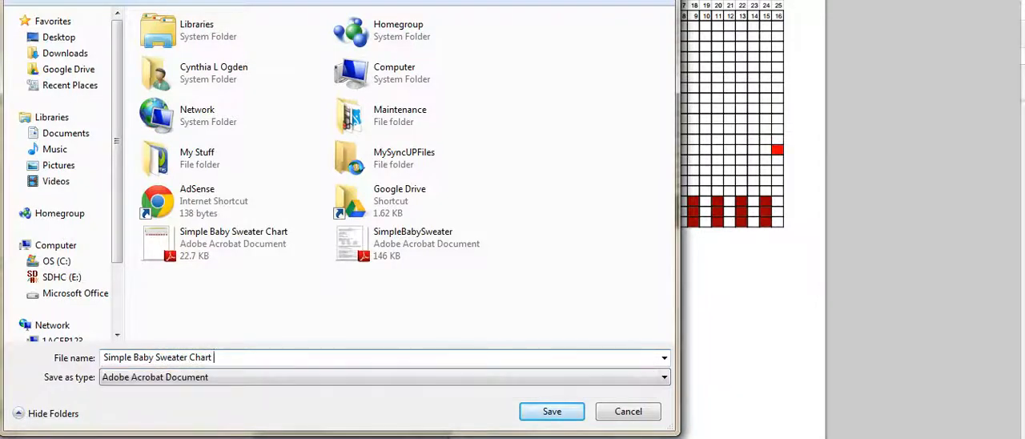
pyautogui.write('Front ')
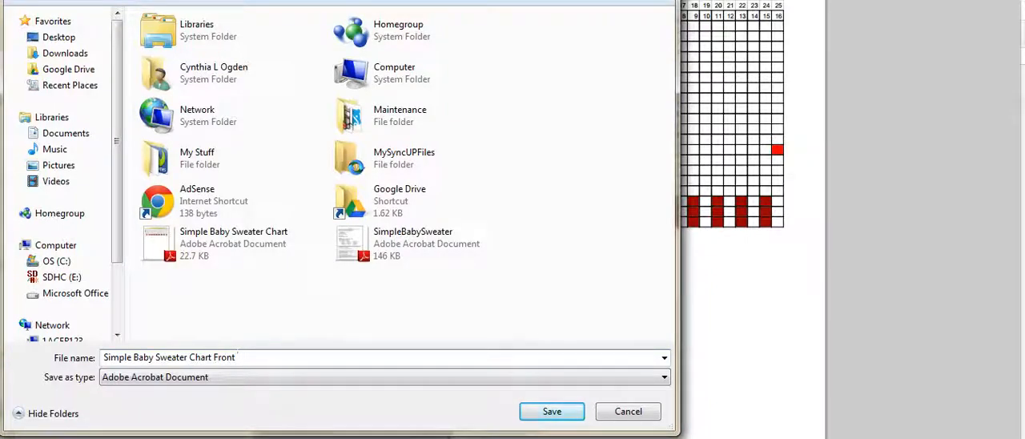
pyautogui.write('Rt')
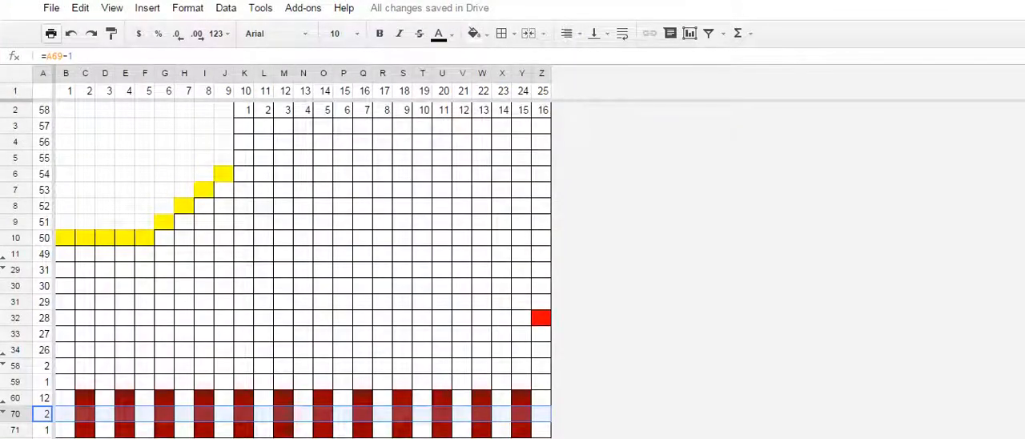
# - Rename the half-width chart's sheet and switch to the sheet with the full-width chart
pyautogui.rightClick(152, 438)
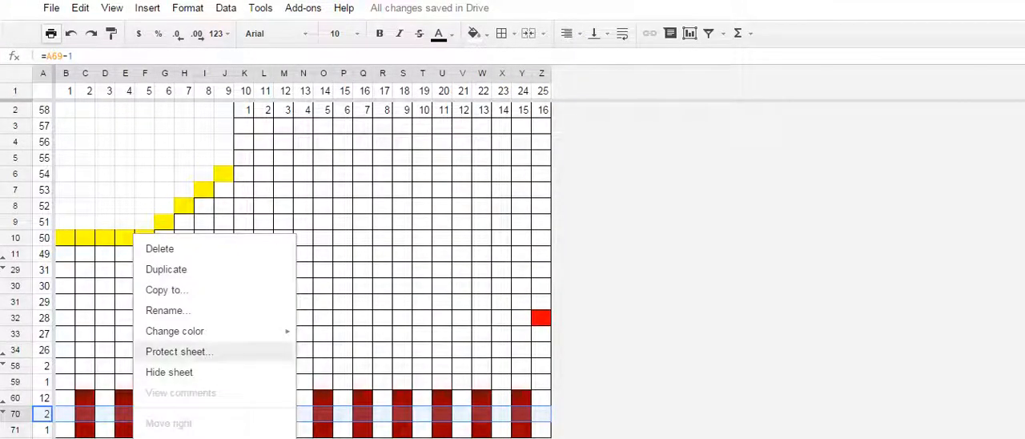
pyautogui.click(169, 310)
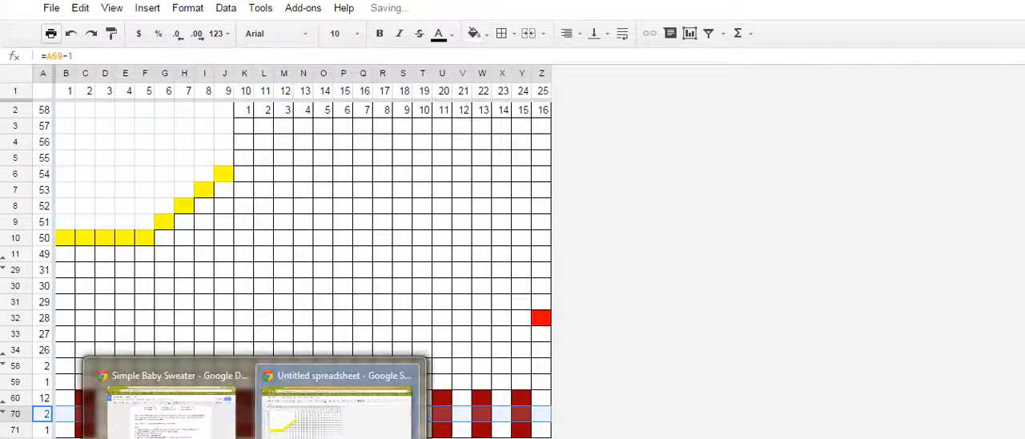
pyautogui.click(542, 382)
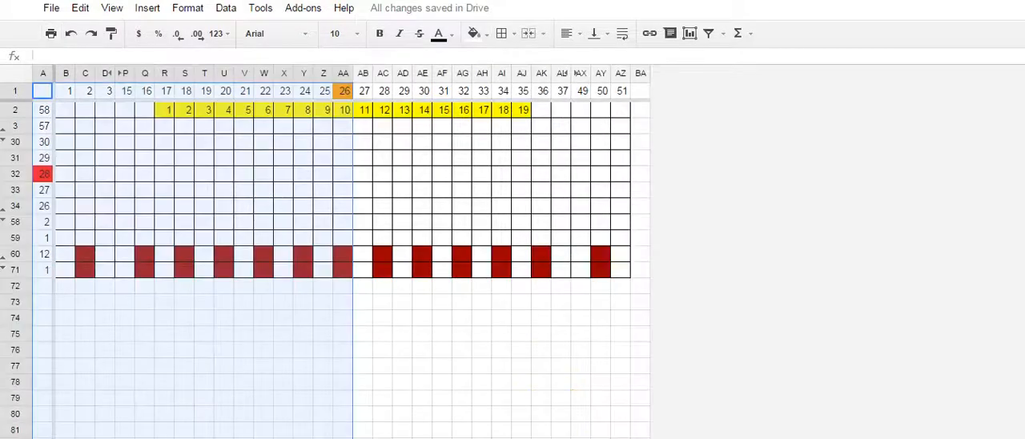
# - Try to select columns AB through AZ of the full-width chart
pyautogui.click(363, 74)
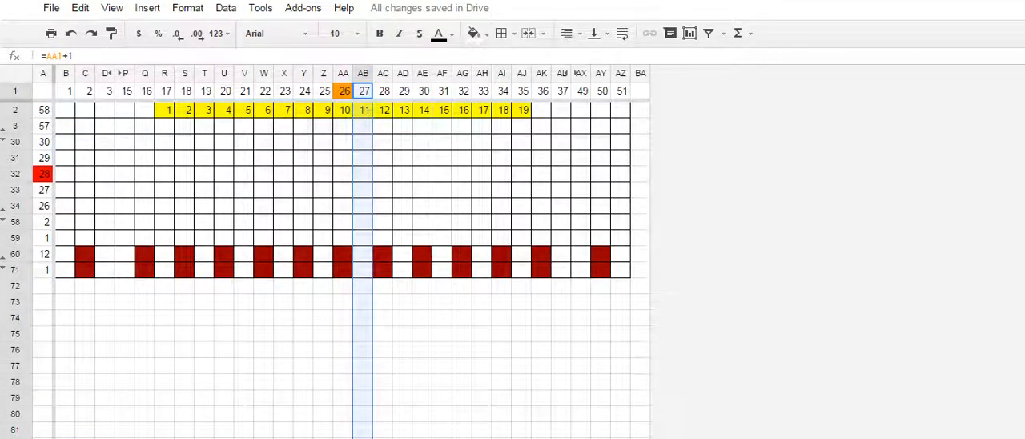
pyautogui.moveTo(362, 73); pyautogui.dragTo(622, 73)
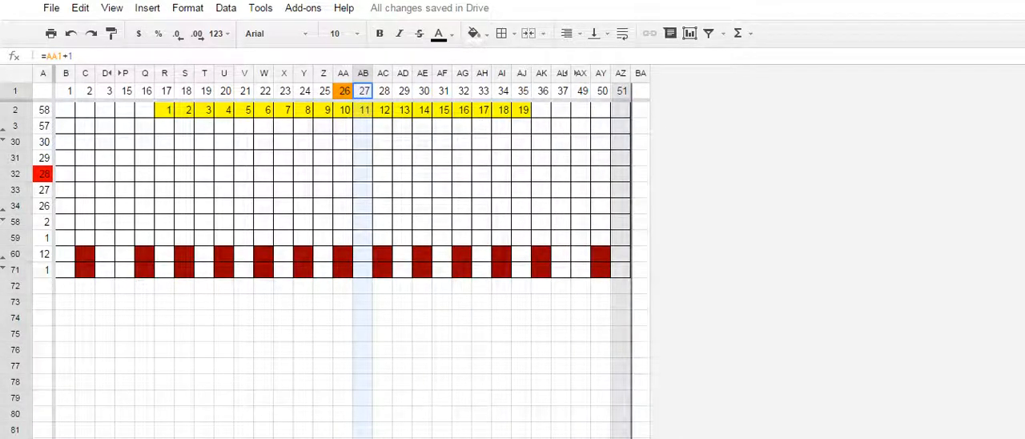
pyautogui.moveTo(622, 73); pyautogui.dragTo(621, 73)
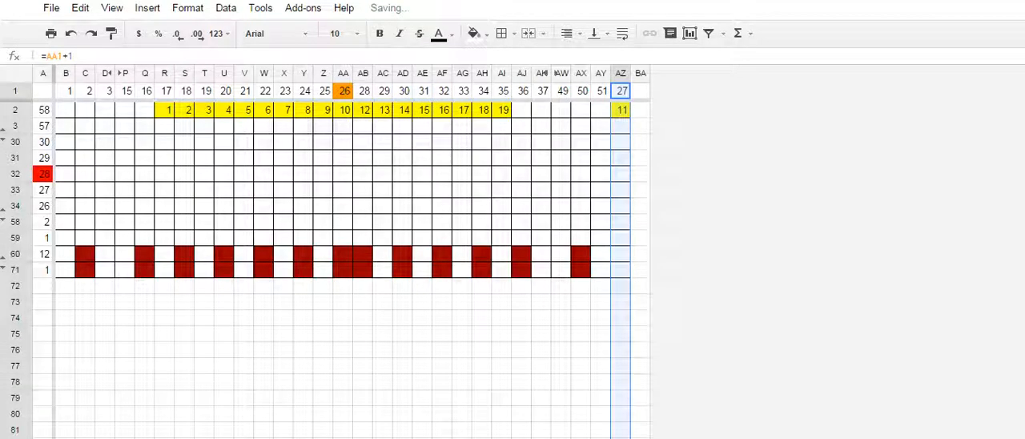
pyautogui.moveTo(343, 349); pyautogui.dragTo(343, 337)
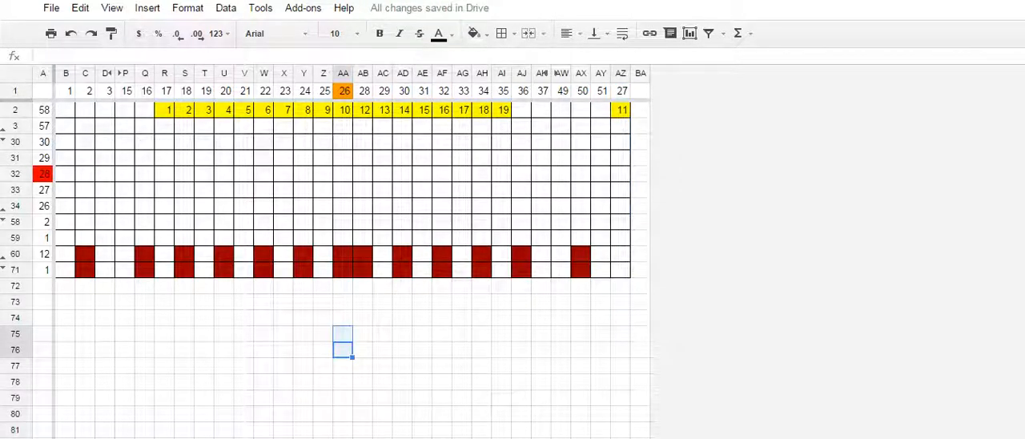
pyautogui.hotkey('ctrl', 'z')
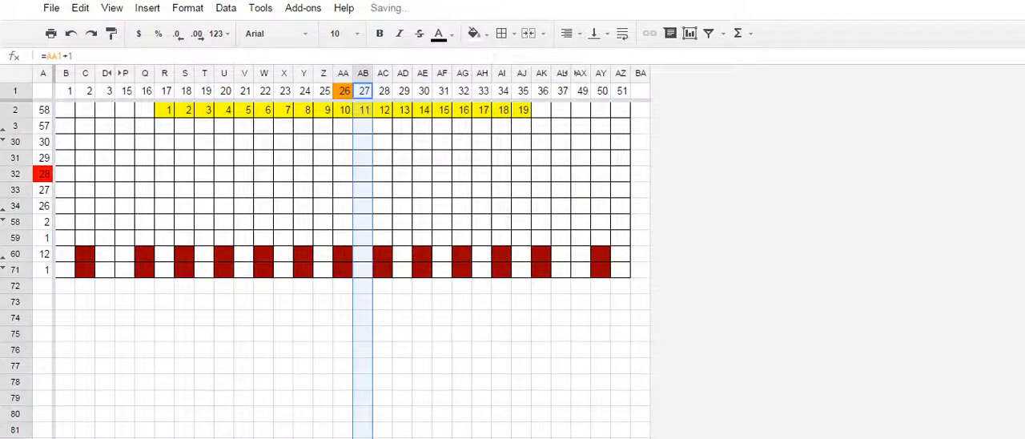
# - Highlight columns AA through AZ to show the other half of the full-width chart, and clear the selection
pyautogui.click(363, 126)
pyautogui.moveTo(343, 74); pyautogui.dragTo(627, 73)
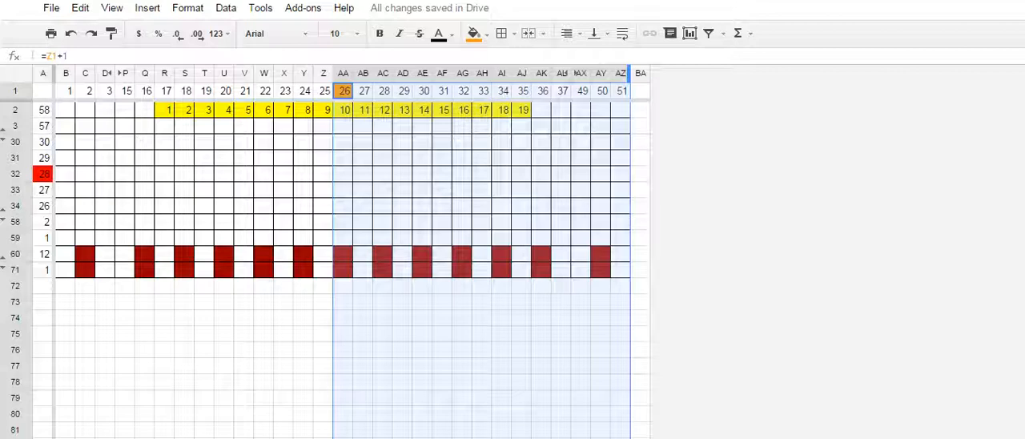
pyautogui.click(443, 286)
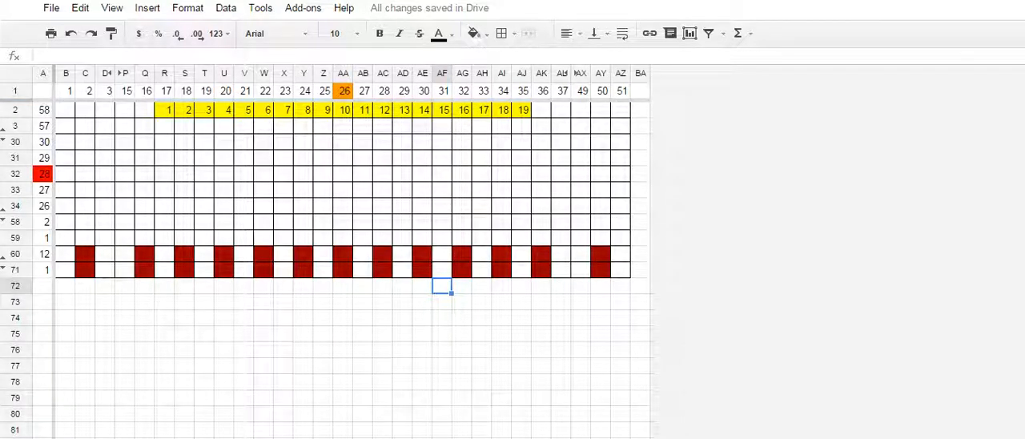
# - Copy columns AB through AZ of the full-width chart into a new blank sheet
pyautogui.moveTo(364, 91); pyautogui.dragTo(620, 91)
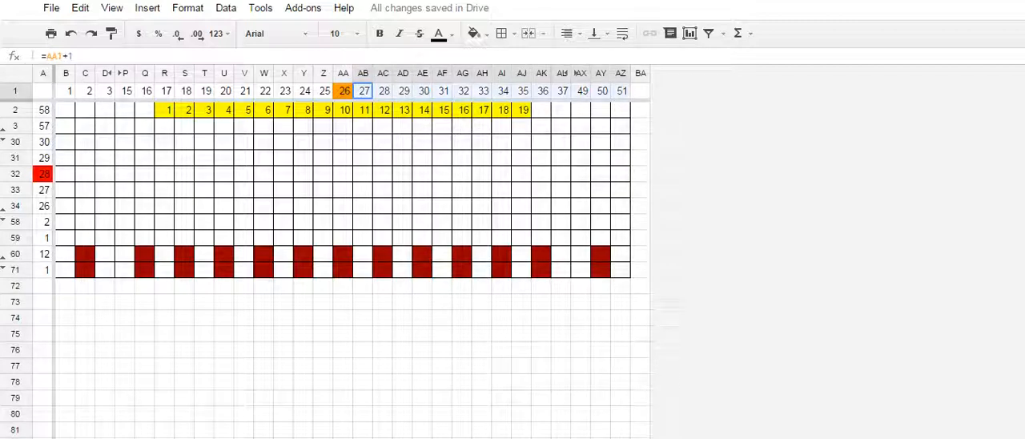
pyautogui.moveTo(363, 73); pyautogui.dragTo(620, 74)
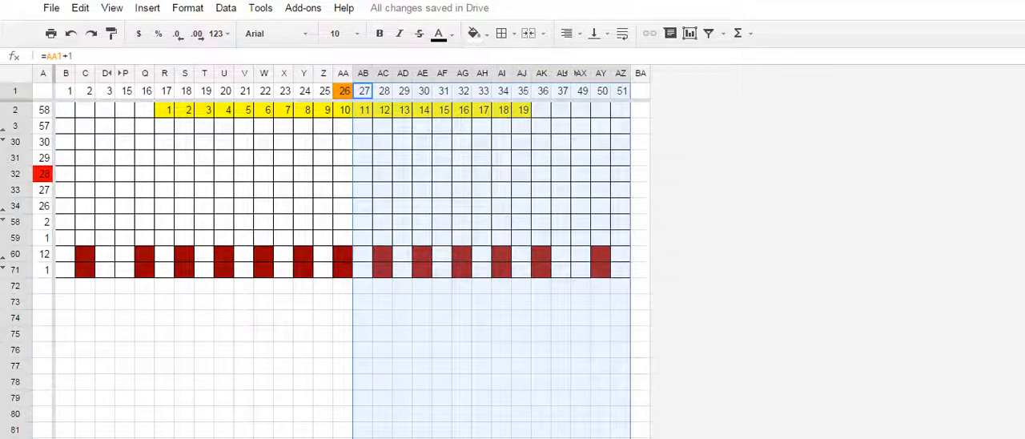
pyautogui.hotkey('ctrl', 'c')
pyautogui.hotkey('shift', 'F11')
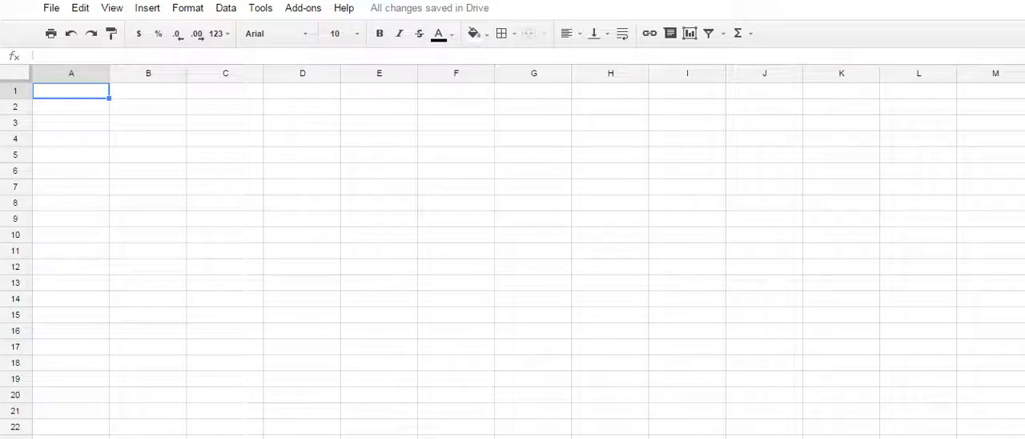
pyautogui.hotkey('ctrl', 'v')
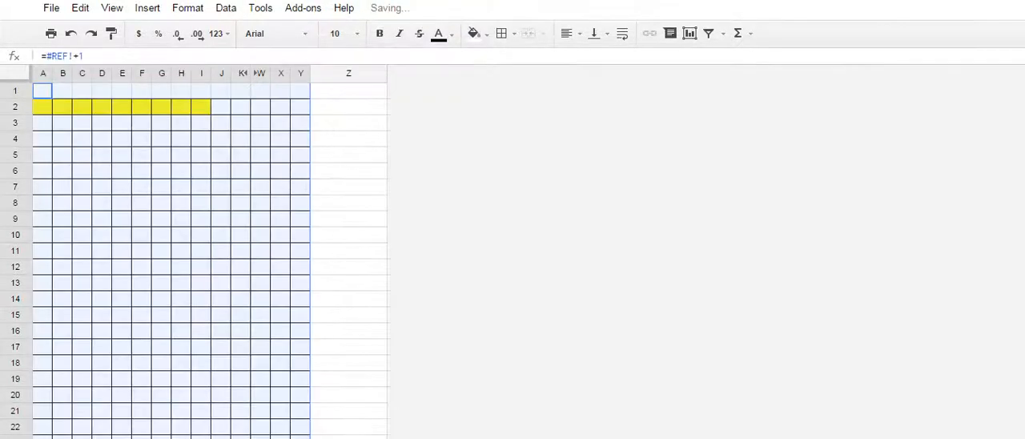
# - Widen column K and unhide columns L through V in the pasted chart
pyautogui.scroll(-13, 171, 264)
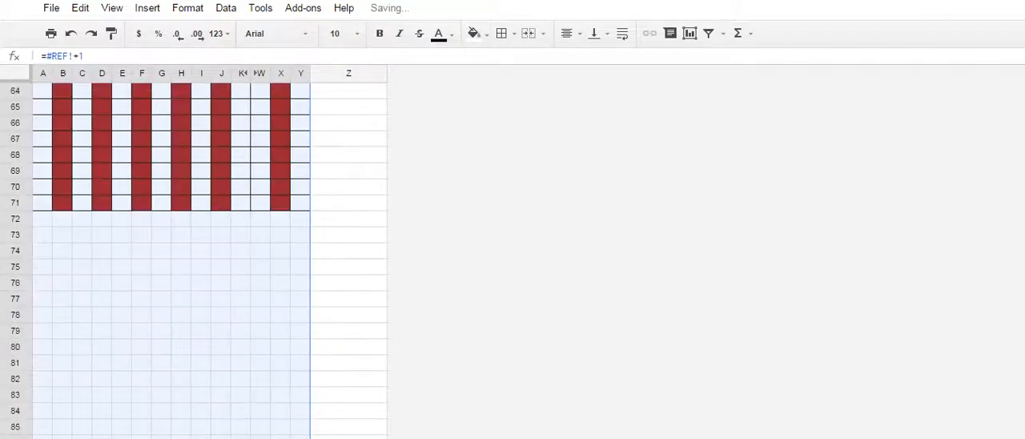
pyautogui.scroll(5, 171, 265)
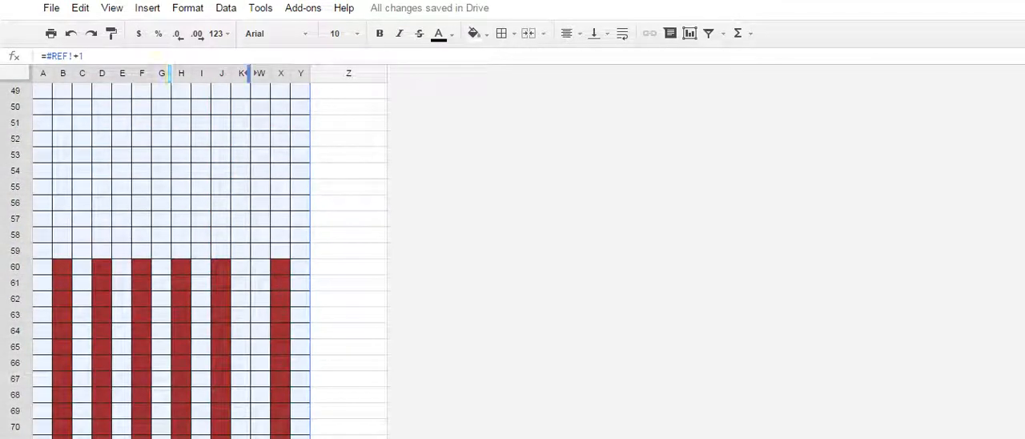
pyautogui.moveTo(249, 73); pyautogui.dragTo(264, 73)
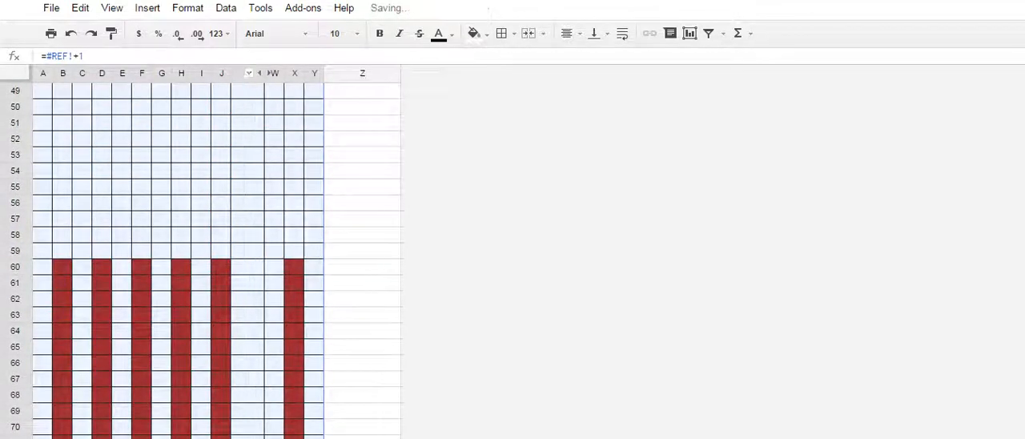
pyautogui.click(267, 73)
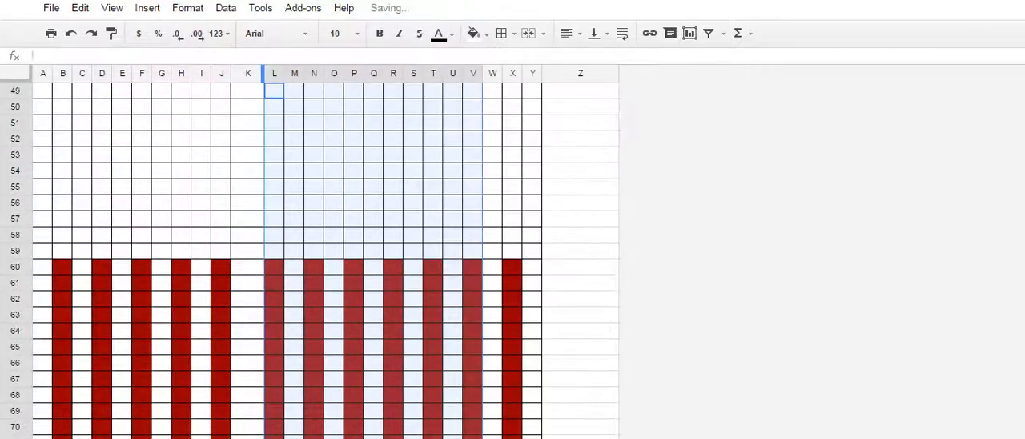
# - Move the unhidden columns L through V ahead of the wide column K, and try narrowing the wide column
pyautogui.moveTo(269, 73); pyautogui.dragTo(261, 73)
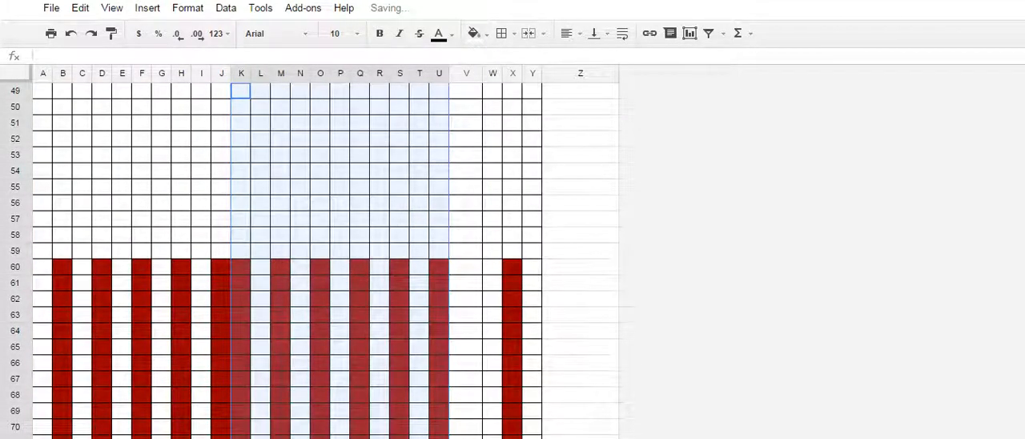
pyautogui.click(473, 73)
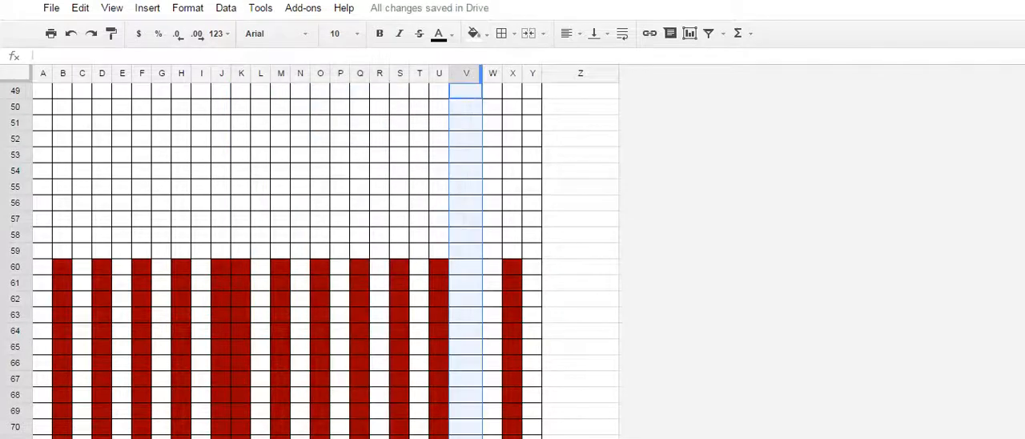
pyautogui.moveTo(467, 72); pyautogui.dragTo(470, 73)
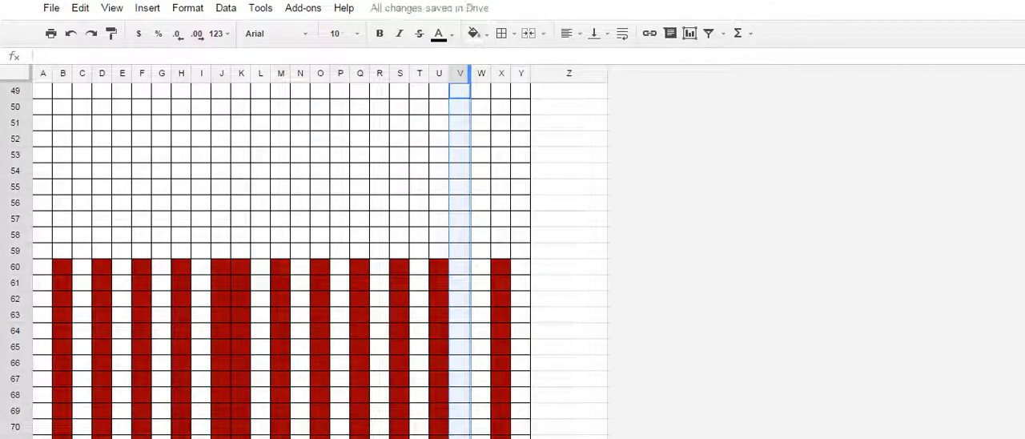
pyautogui.moveTo(470, 73); pyautogui.dragTo(481, 72)
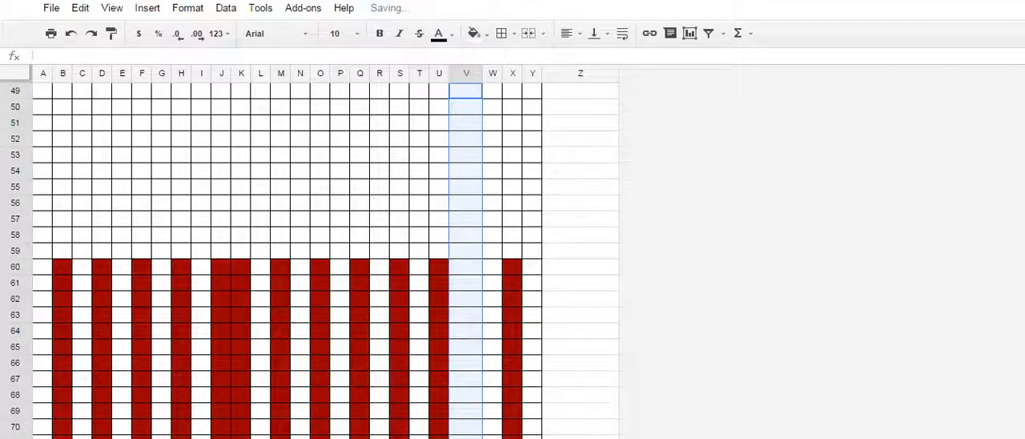
pyautogui.click(581, 171)
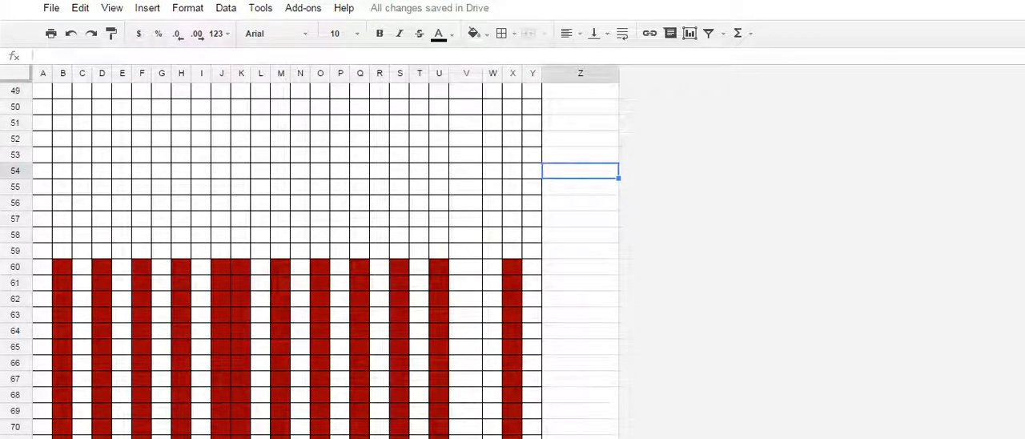
# - Set cell A1 to 1 to restart the stitch numbering in the pasted chart's first row
pyautogui.scroll(15, 288, 265)
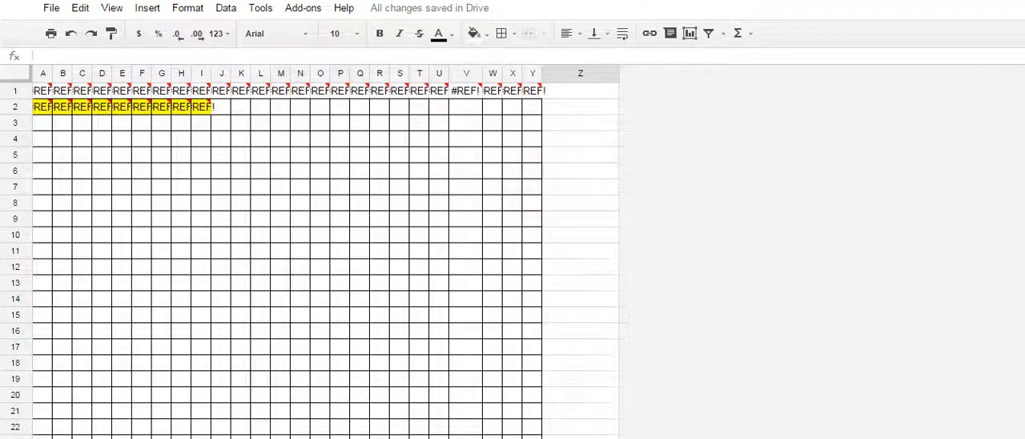
pyautogui.click(42, 92)
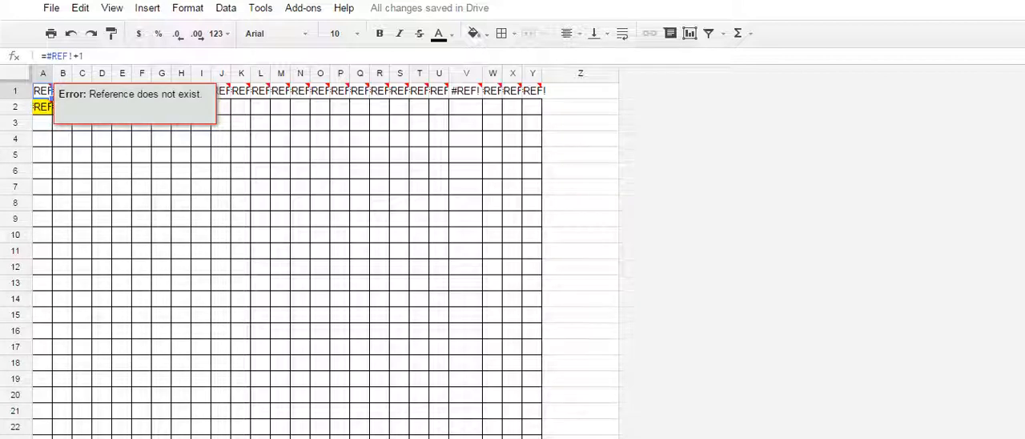
pyautogui.write('1')
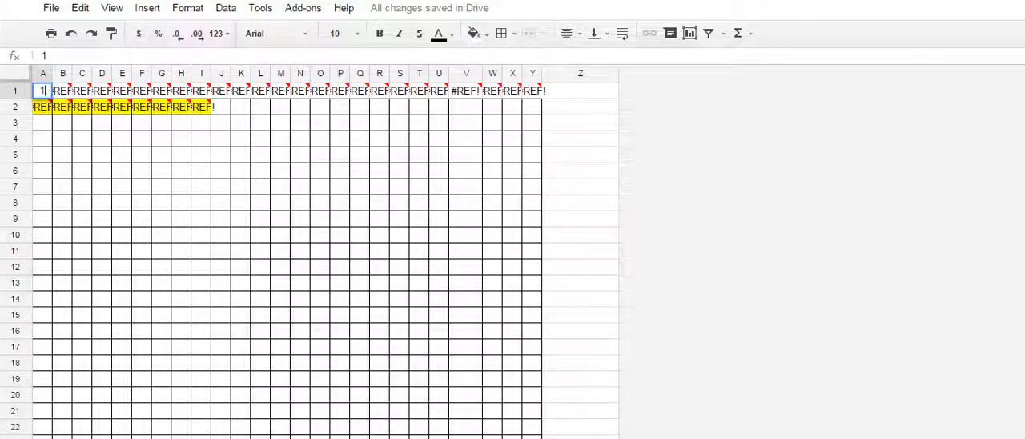
pyautogui.press('Return')
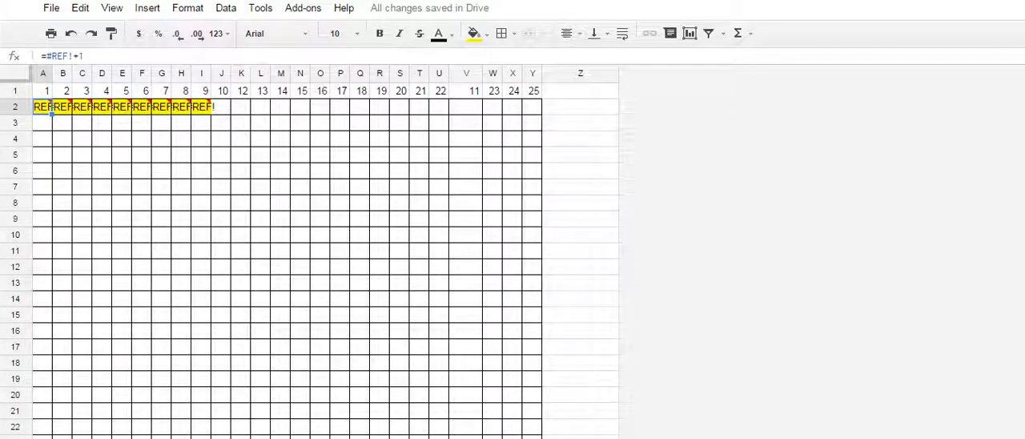
# - Compare the numbering formulas in U1 and V1, and fill U1's formula across through Z1
pyautogui.click(466, 91)
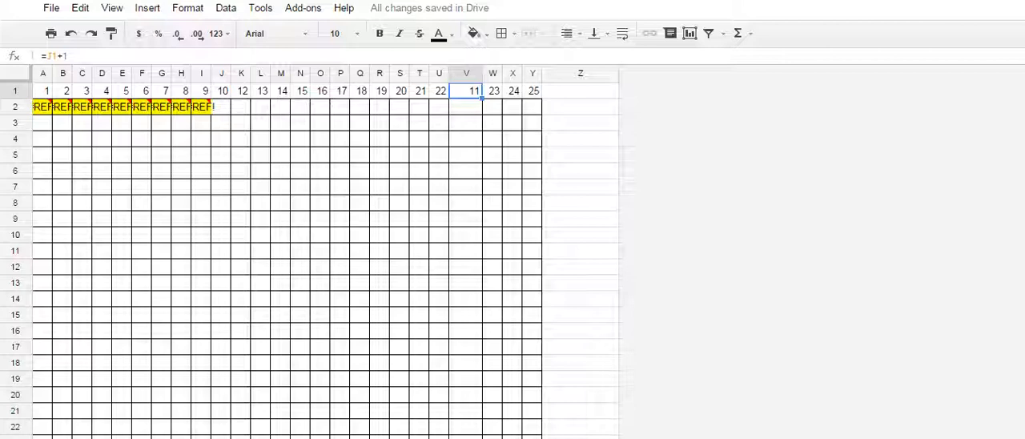
pyautogui.click(438, 92)
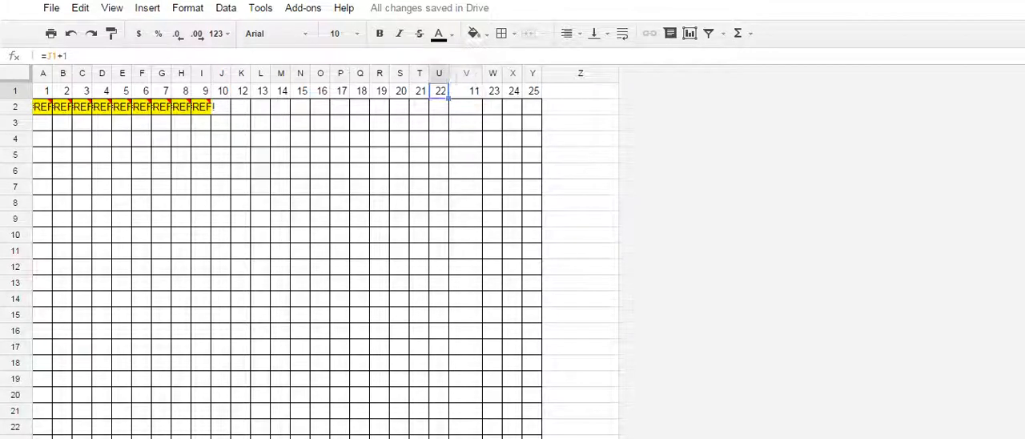
pyautogui.click(467, 91)
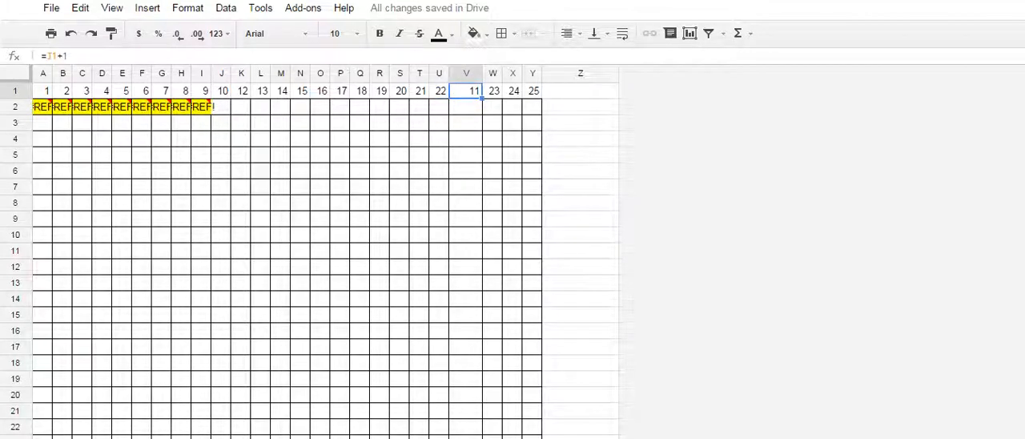
pyautogui.click(466, 107)
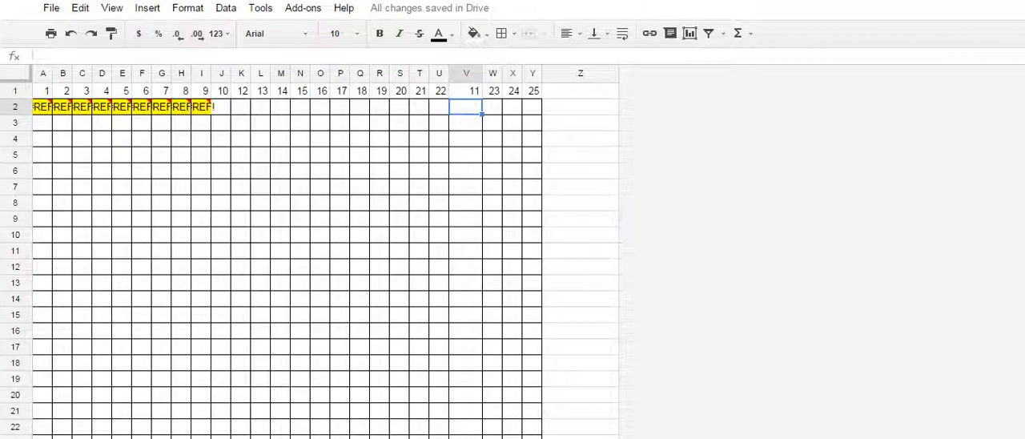
pyautogui.click(439, 91)
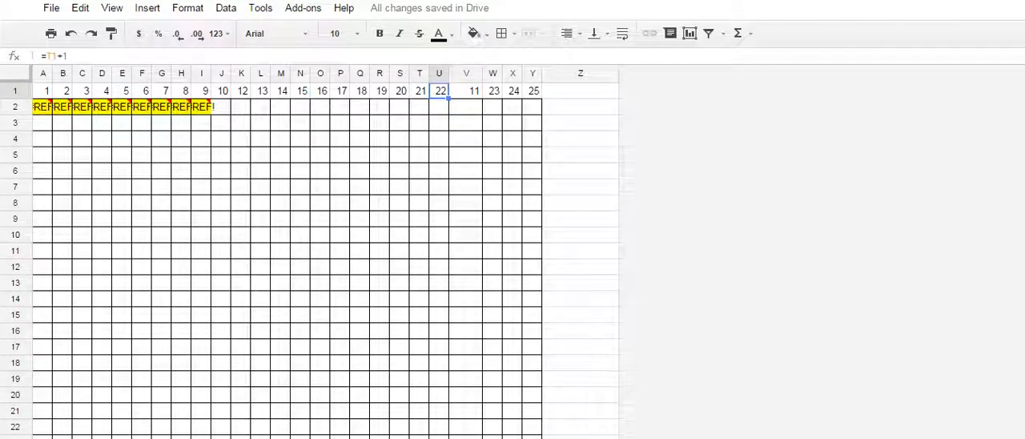
pyautogui.click(467, 91)
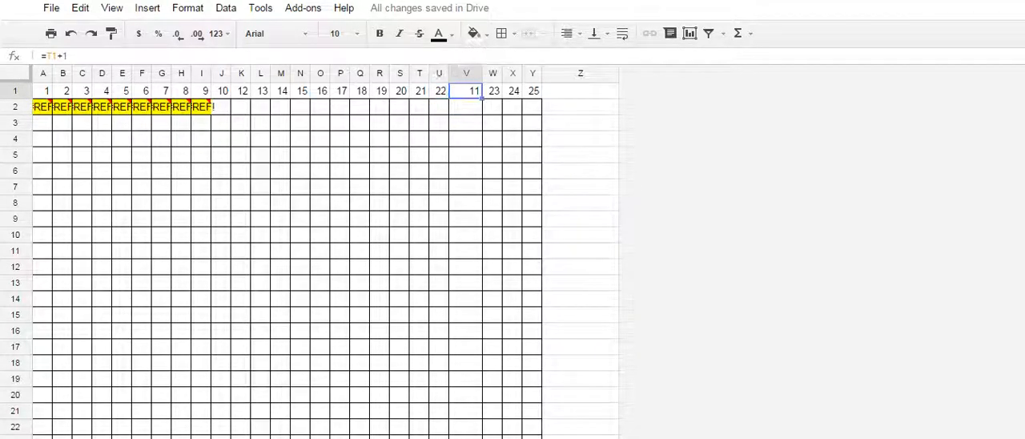
pyautogui.click(439, 92)
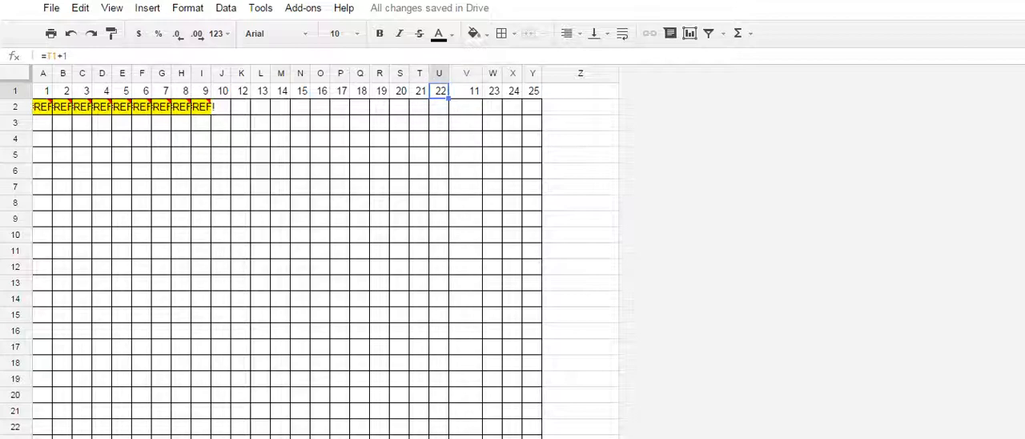
pyautogui.moveTo(449, 98); pyautogui.dragTo(581, 92)
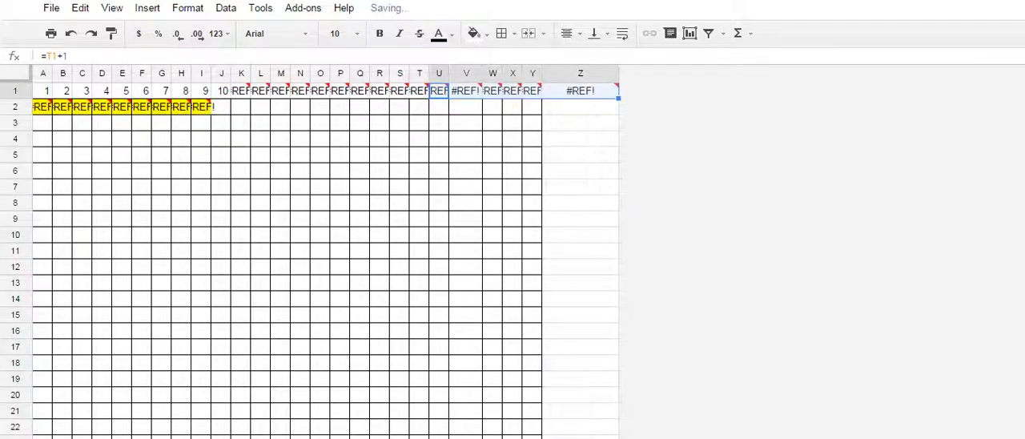
pyautogui.click(581, 107)
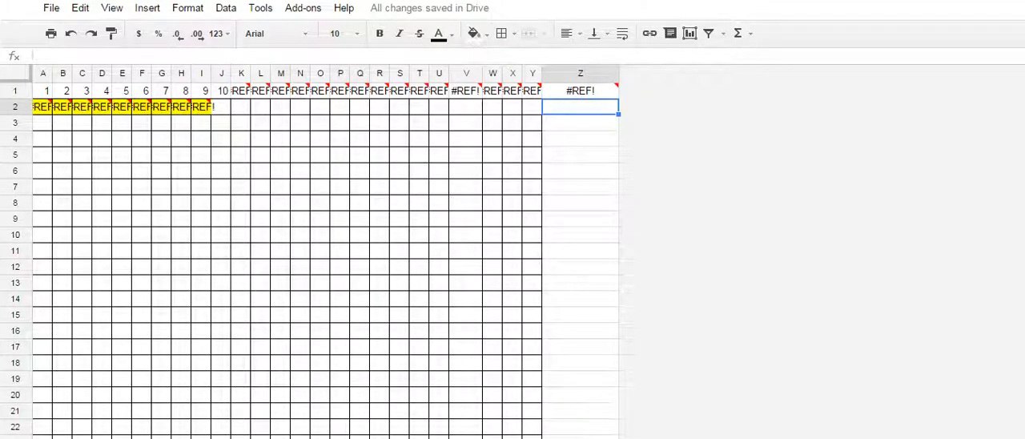
# - Set cell A2 to 1 to restart the numbering of the yellow cells in row 2
pyautogui.click(43, 107)
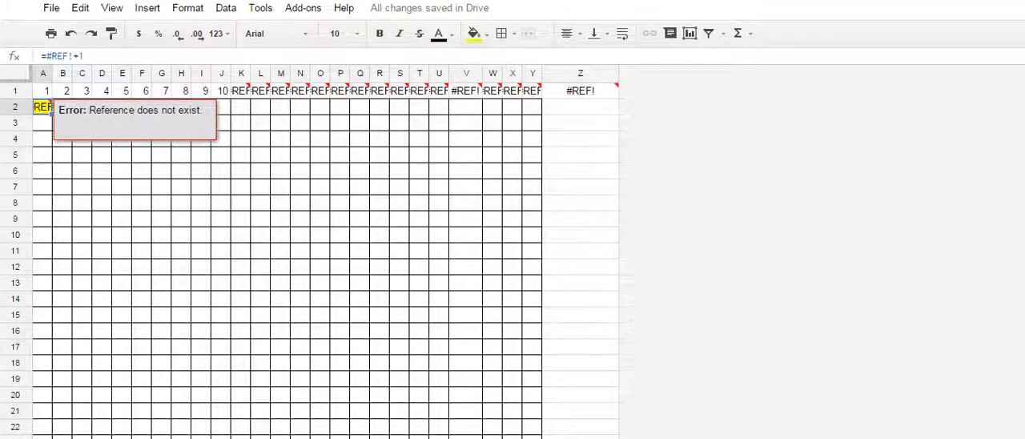
pyautogui.write('1')
pyautogui.press('Return')
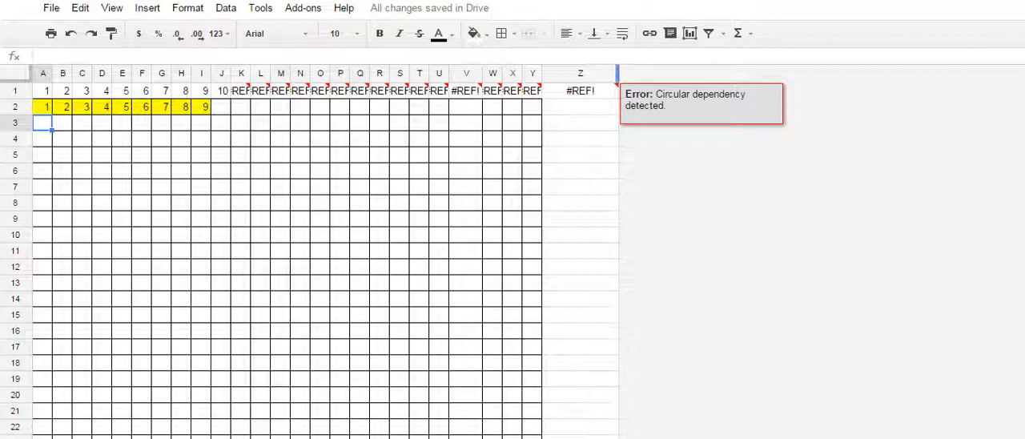
# - Fill J1's numbering formula across row 1 through V1, and narrow column V to match its neighbours
pyautogui.click(1023, 2)
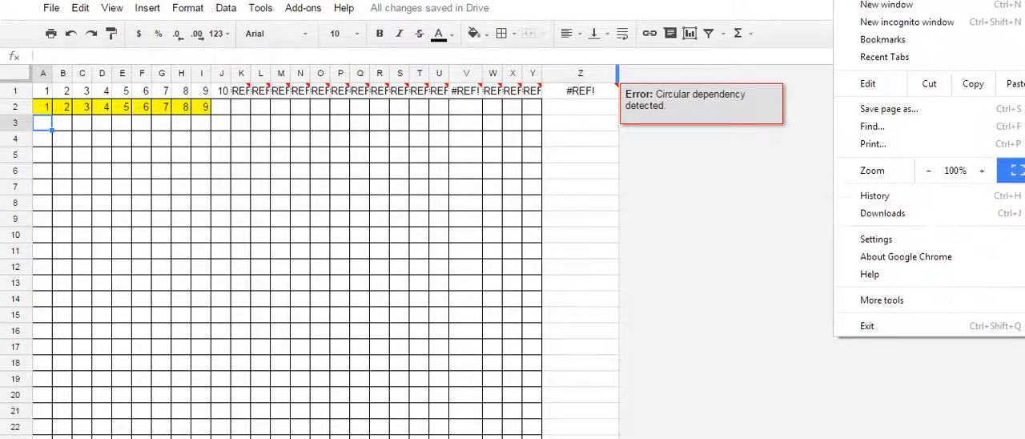
pyautogui.click(982, 170)
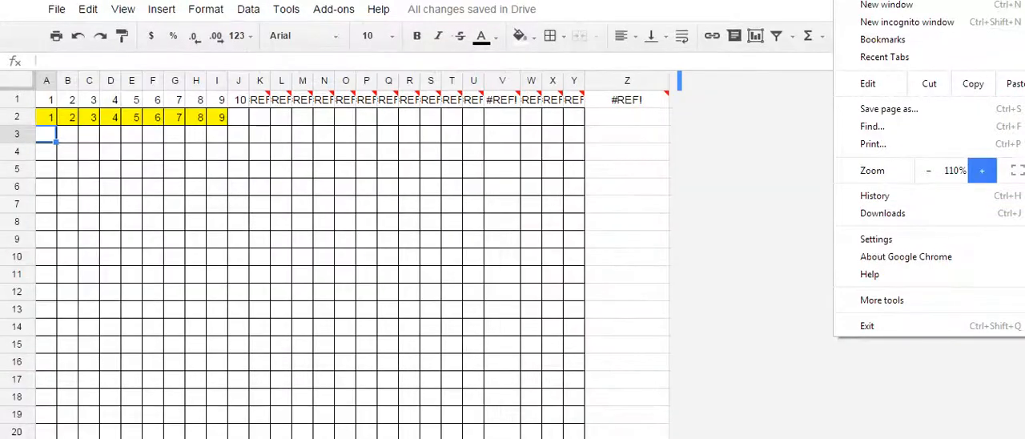
pyautogui.click(982, 170)
pyautogui.click(468, 211)
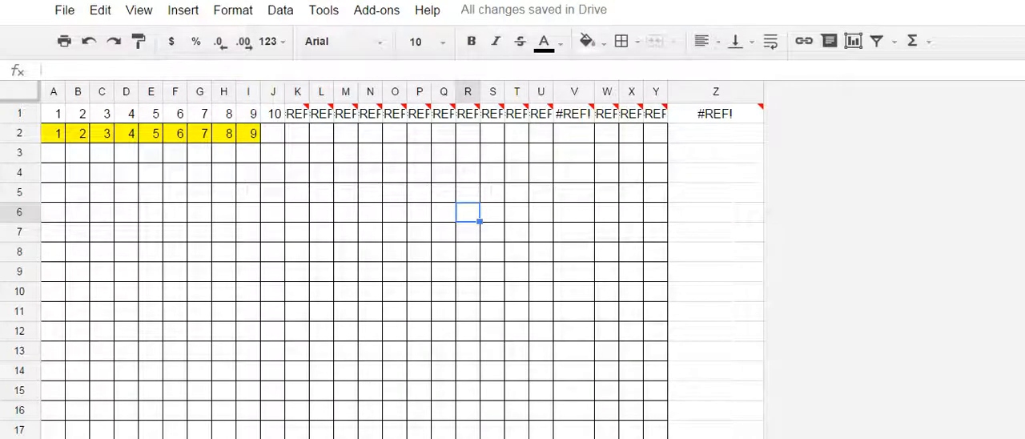
pyautogui.click(297, 114)
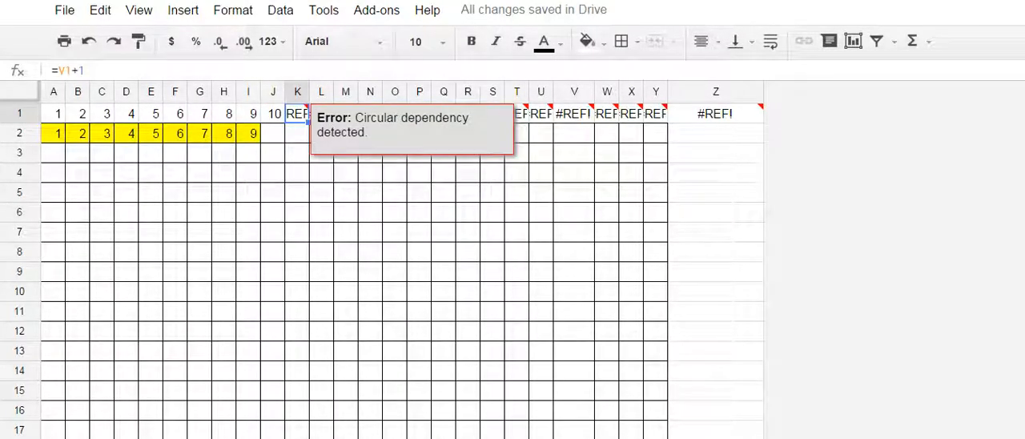
pyautogui.click(273, 114)
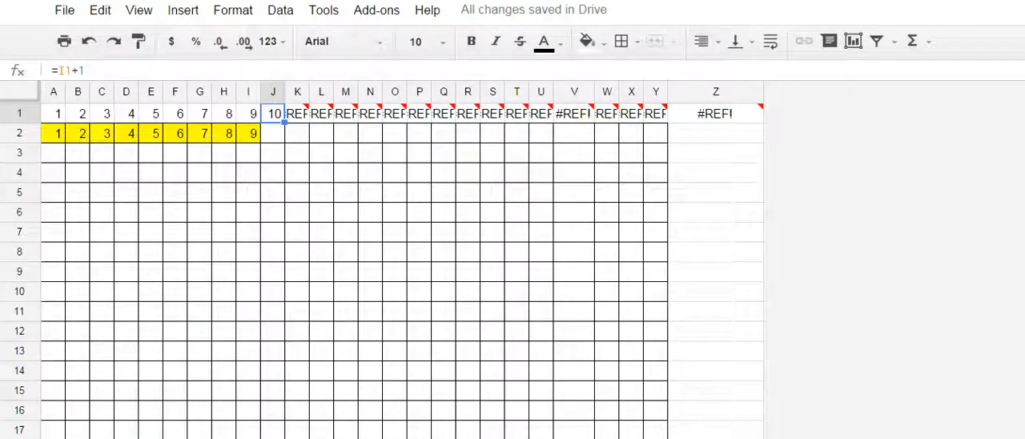
pyautogui.moveTo(284, 123); pyautogui.dragTo(728, 117)
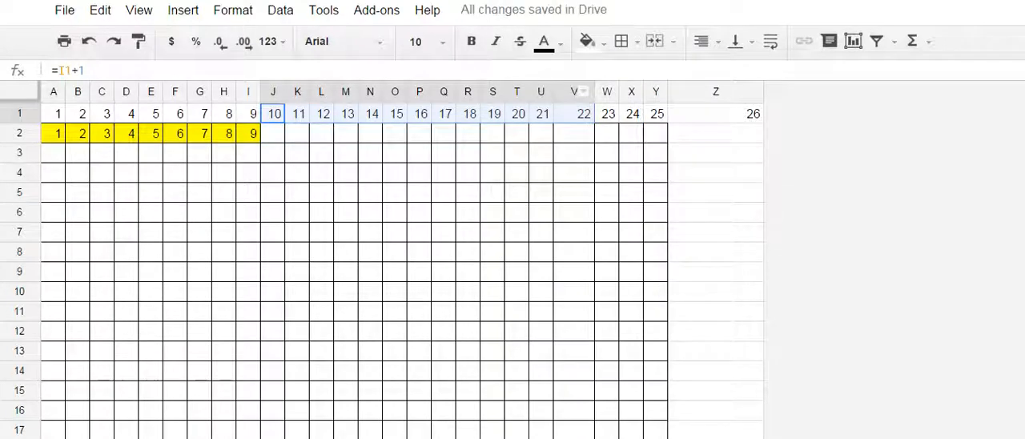
pyautogui.click(579, 91)
pyautogui.moveTo(590, 91); pyautogui.dragTo(579, 91)
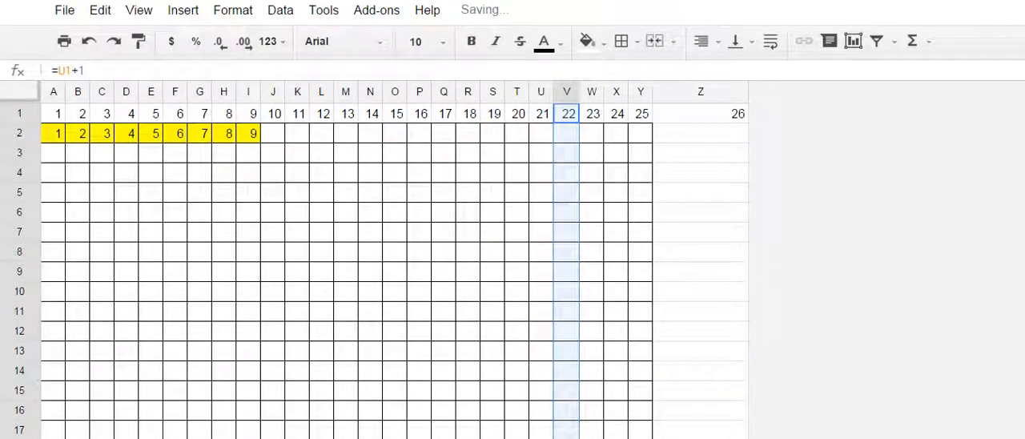
# - Insert a blank column before column A, ahead of the numbered chart
pyautogui.click(249, 153)
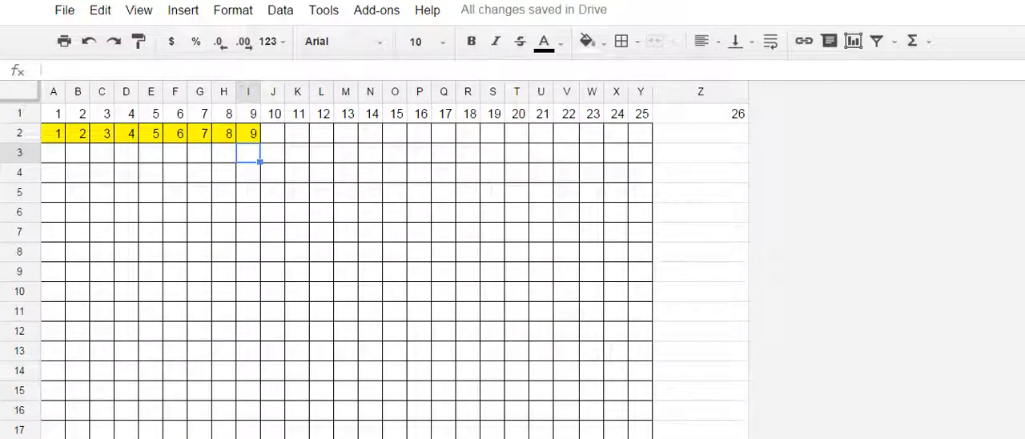
pyautogui.scroll(-17, 347, 270)
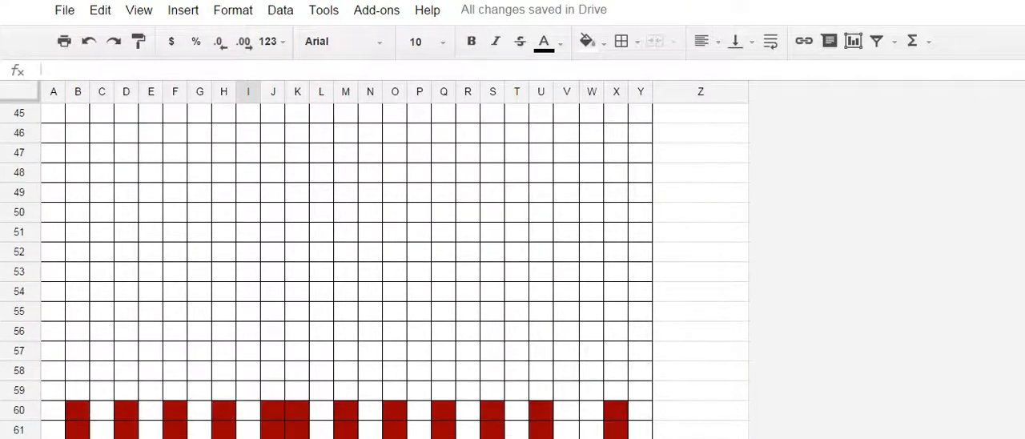
pyautogui.scroll(17, 347, 270)
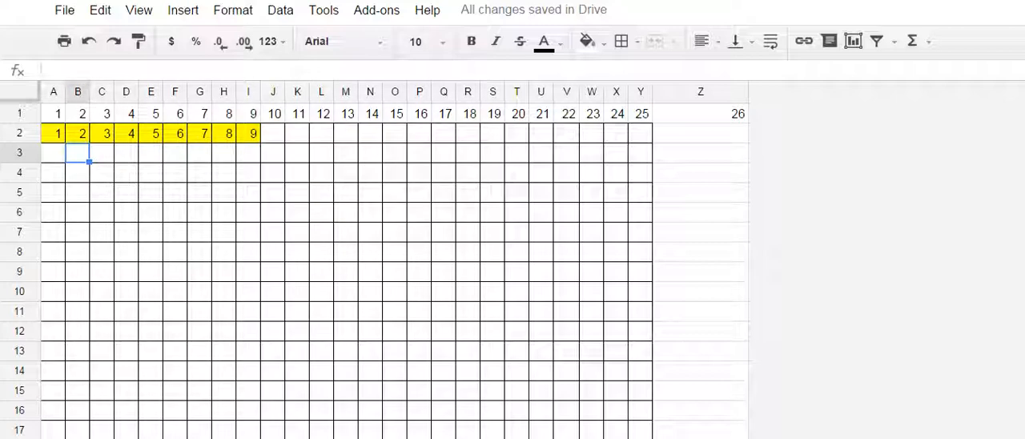
pyautogui.click(53, 134)
pyautogui.click(80, 134)
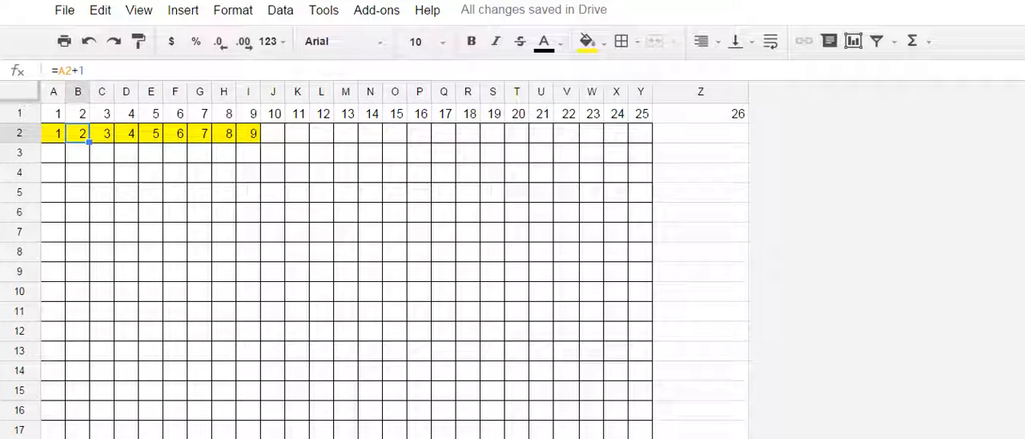
pyautogui.scroll(-5, 86, 134)
pyautogui.scroll(5, 85, 134)
pyautogui.click(54, 114)
pyautogui.click(182, 10)
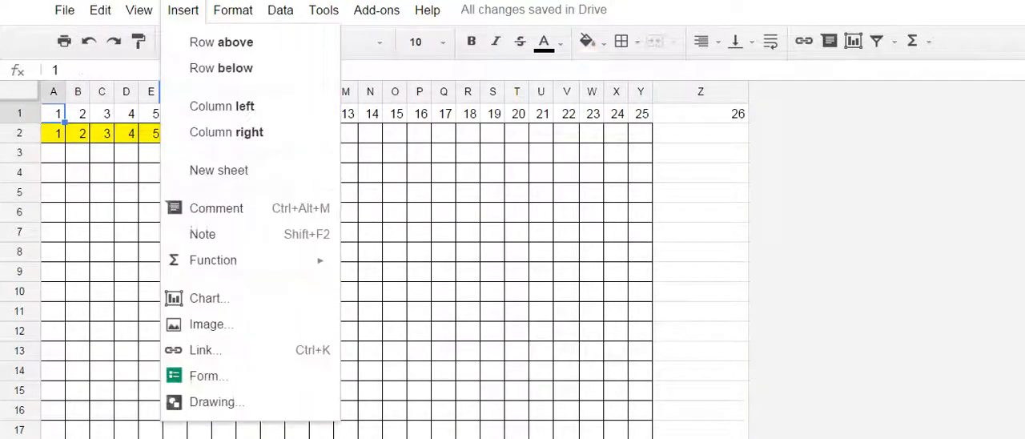
pyautogui.click(222, 106)
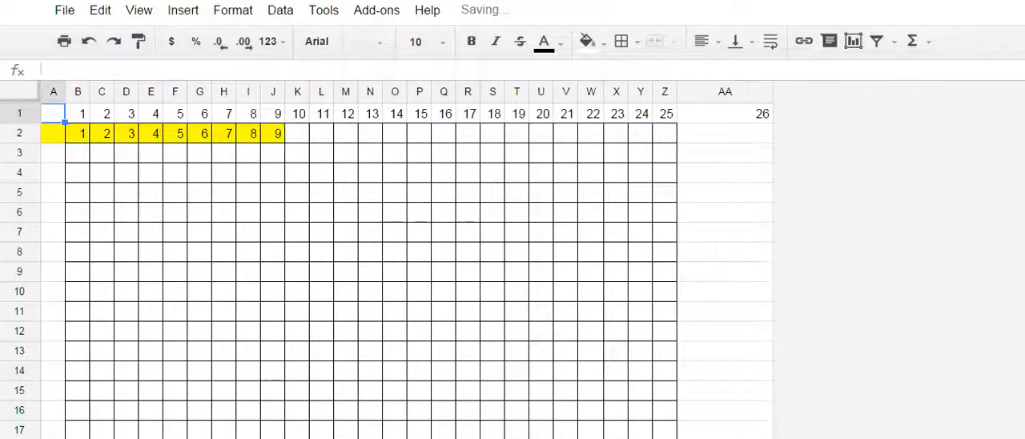
# - Start a descending row count in the new column by entering 58 in A2 and =A2-1 in A3
pyautogui.click(53, 134)
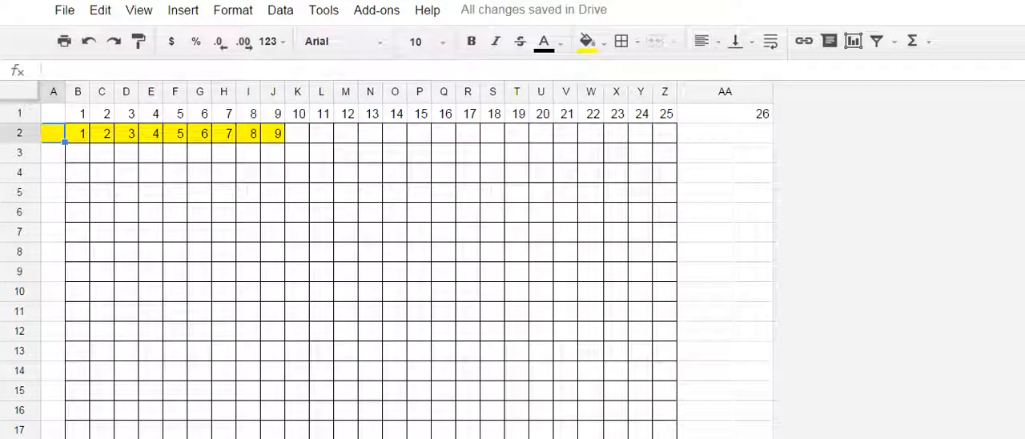
pyautogui.write('58')
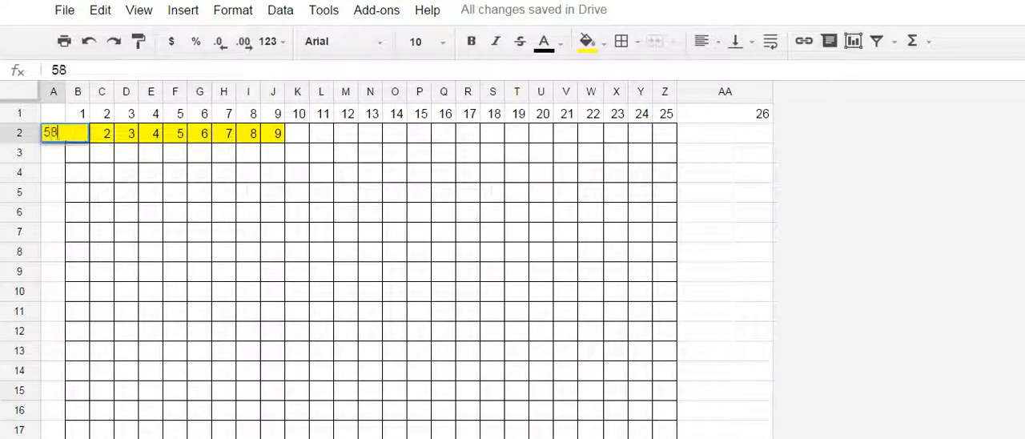
pyautogui.press('Return')
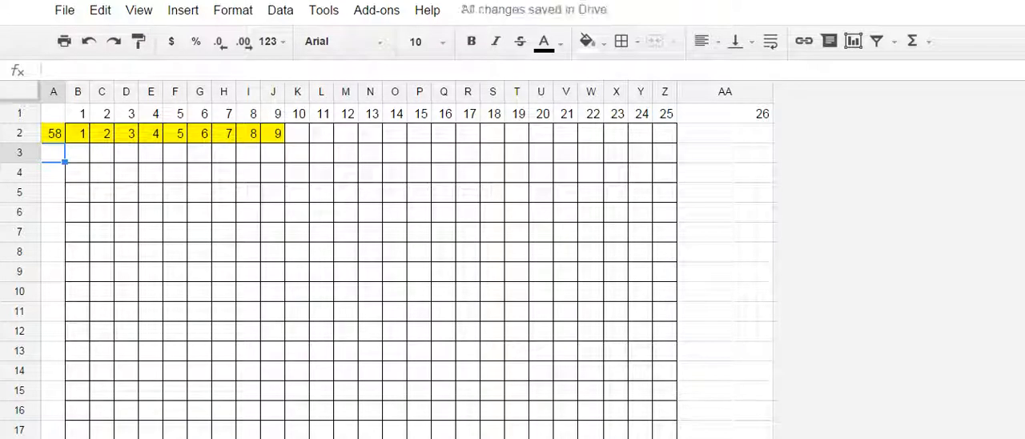
pyautogui.write('=A2')
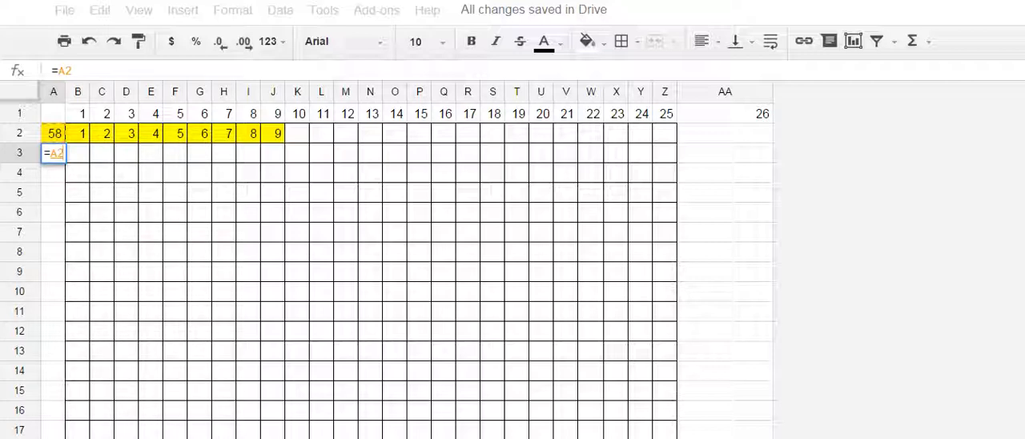
pyautogui.write('-')
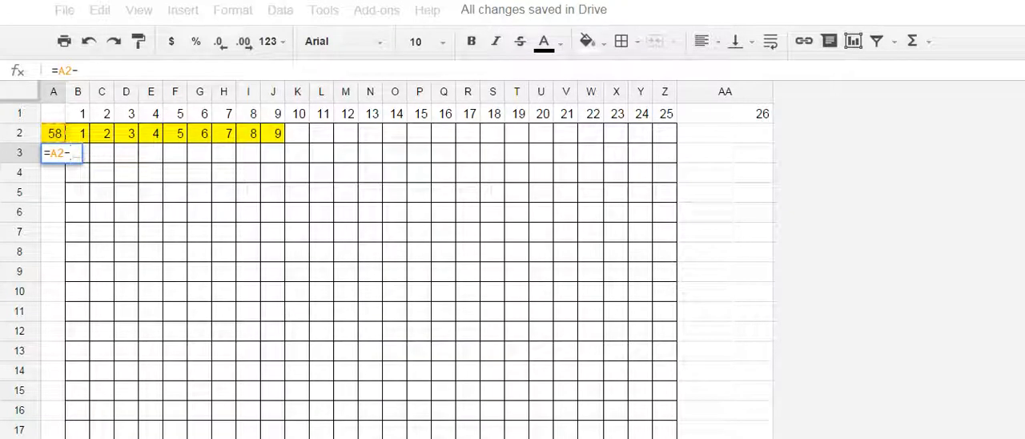
pyautogui.write('1')
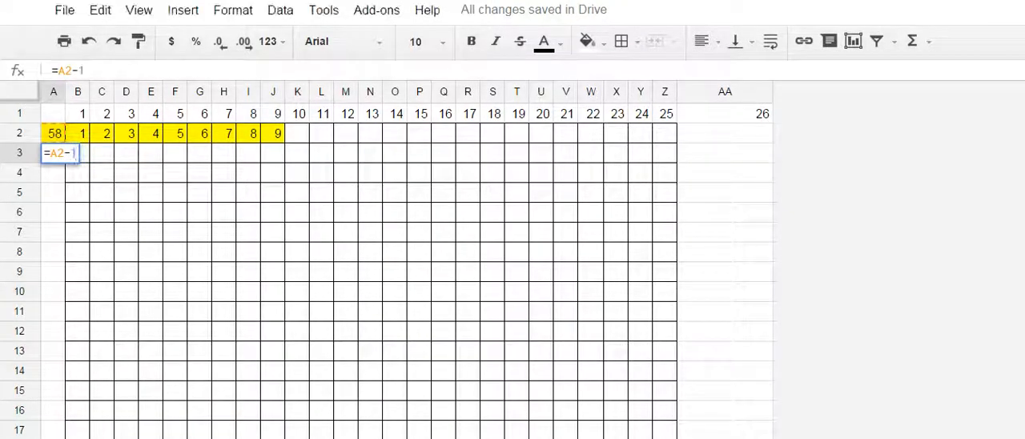
pyautogui.press('Return')
# - Fill A3's countdown formula down column A through A59
pyautogui.click(53, 153)
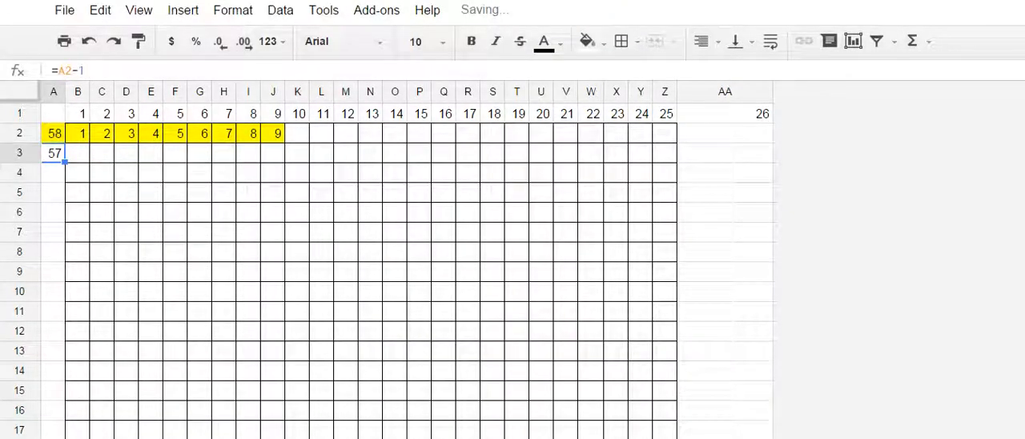
pyautogui.moveTo(65, 162); pyautogui.dragTo(64, 436)
pyautogui.moveTo(64, 391); pyautogui.dragTo(64, 391)
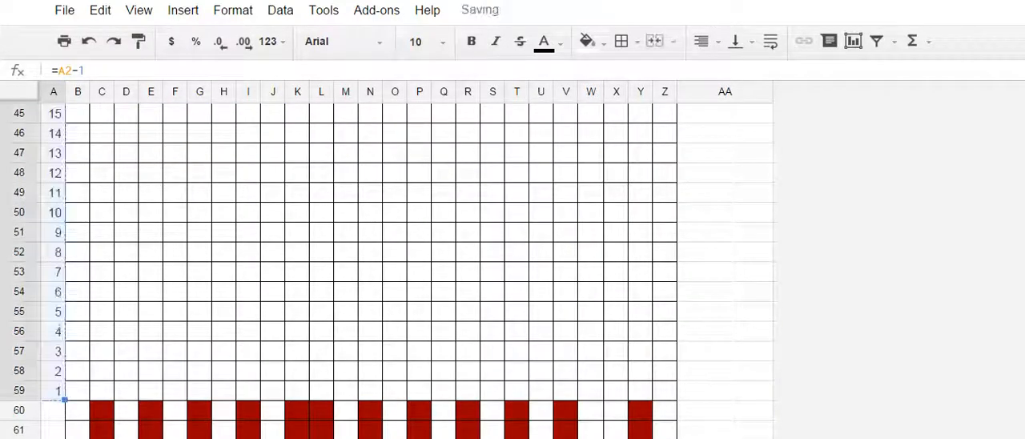
# - Copy A59's countdown formula into A61:A71, and set A60 to 12 to restart the numbering for the ribbing rows
pyautogui.click(57, 391)
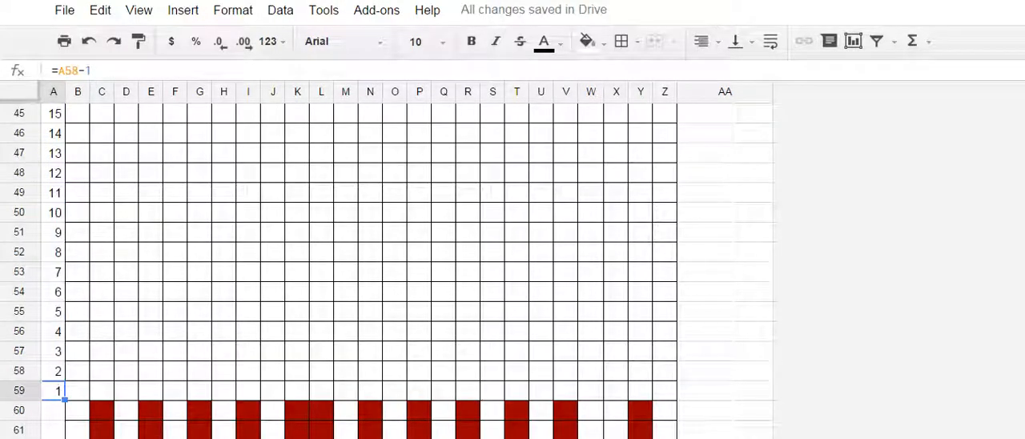
pyautogui.scroll(-4, 368, 256)
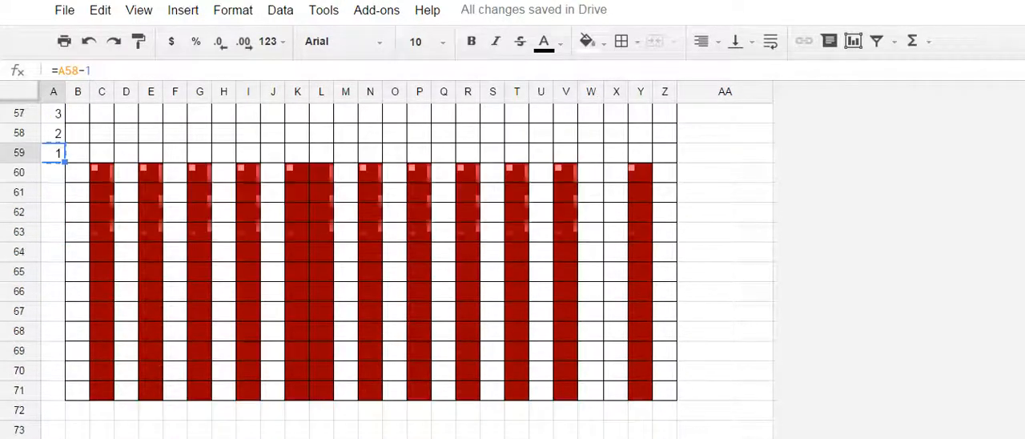
pyautogui.hotkey('ctrl', 'c')
pyautogui.moveTo(53, 193); pyautogui.dragTo(53, 390)
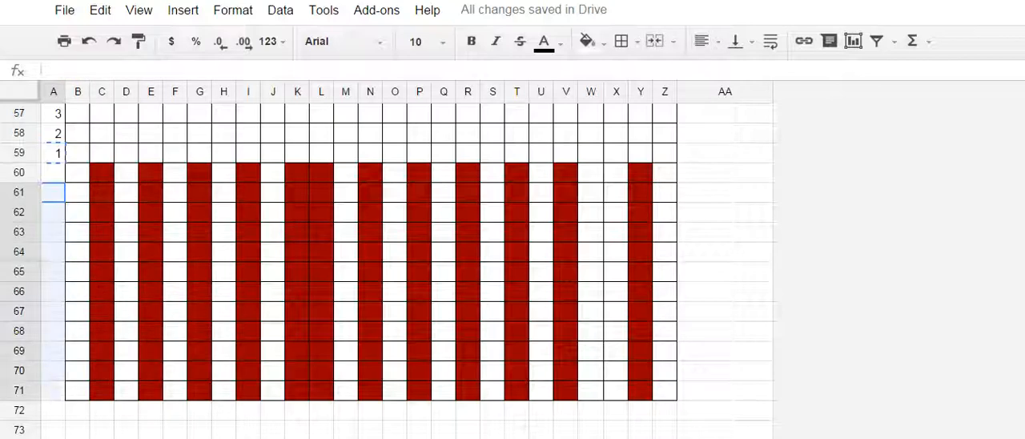
pyautogui.hotkey('ctrl', 'v')
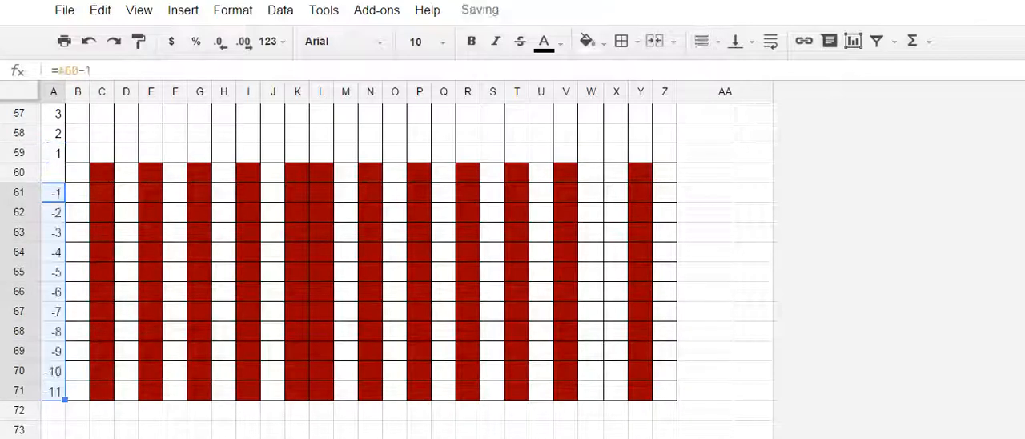
pyautogui.click(52, 173)
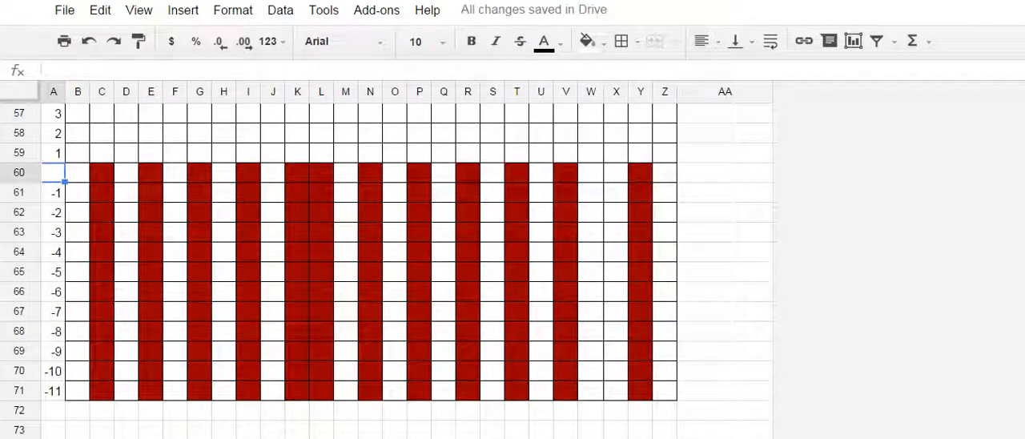
pyautogui.write('12')
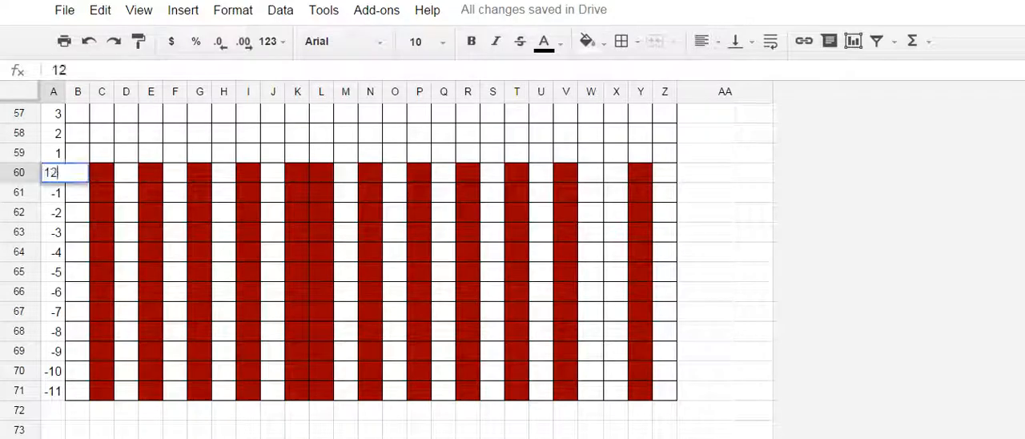
pyautogui.press('Return')
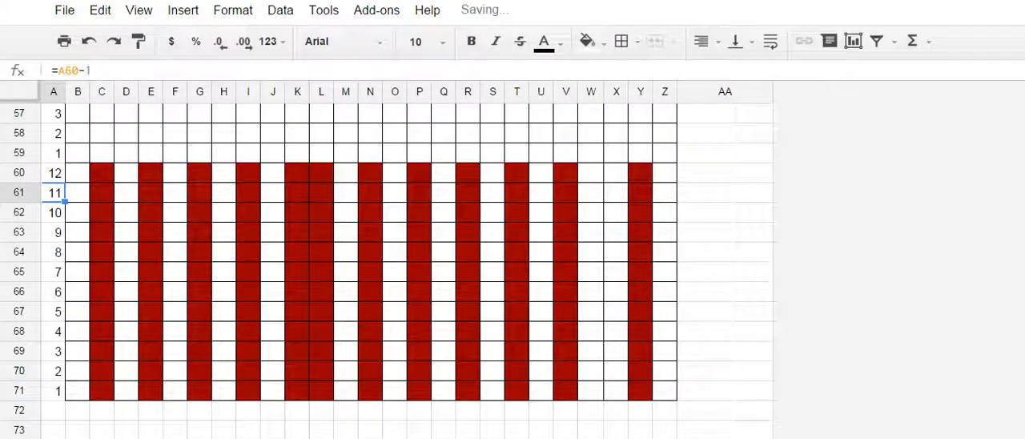
# - Repeat the alternating red and white ribbing columns across B61:Z71
pyautogui.click(150, 431)
pyautogui.scroll(2, 151, 430)
pyautogui.scroll(-3, 361, 264)
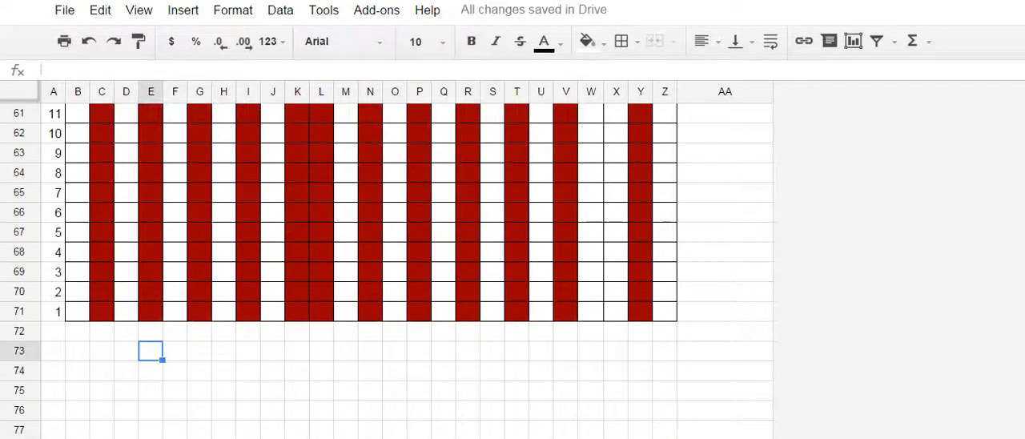
pyautogui.click(298, 153)
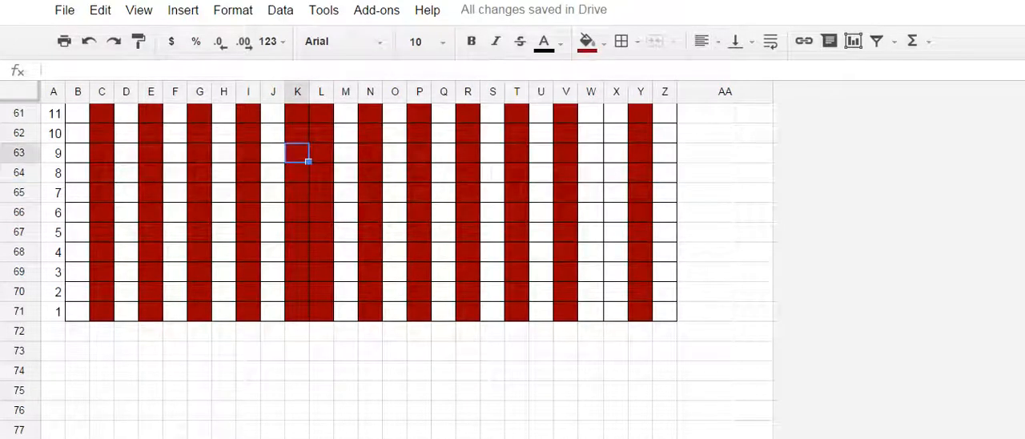
pyautogui.moveTo(78, 113); pyautogui.dragTo(665, 312)
pyautogui.click(396, 391)
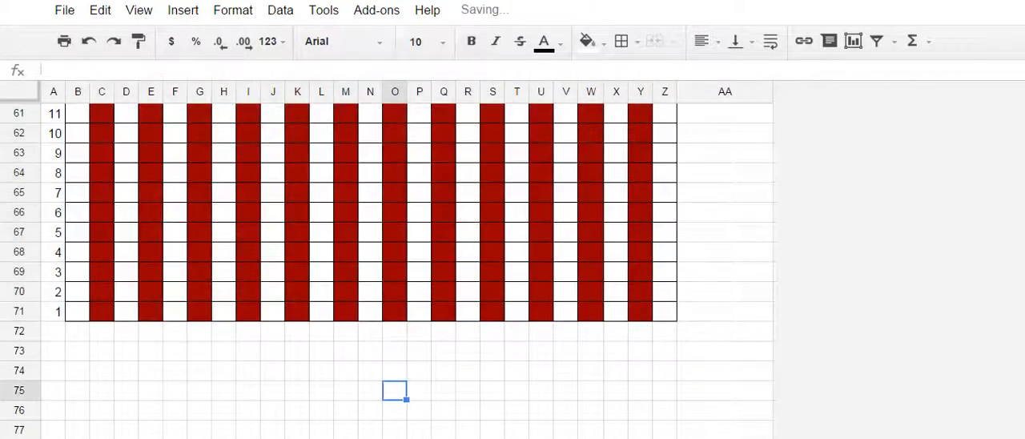
# - Apply the alternating red and white ribbing columns evenly across B60:Z71, including the topmost ribbing row
pyautogui.scroll(15, 396, 391)
pyautogui.scroll(-15, 396, 391)
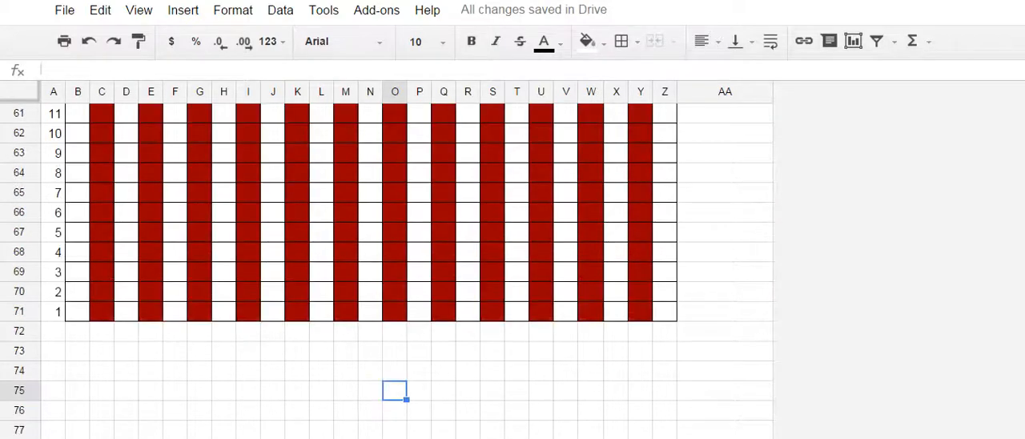
pyautogui.scroll(5, 397, 391)
pyautogui.scroll(-5, 396, 391)
pyautogui.scroll(3, 397, 391)
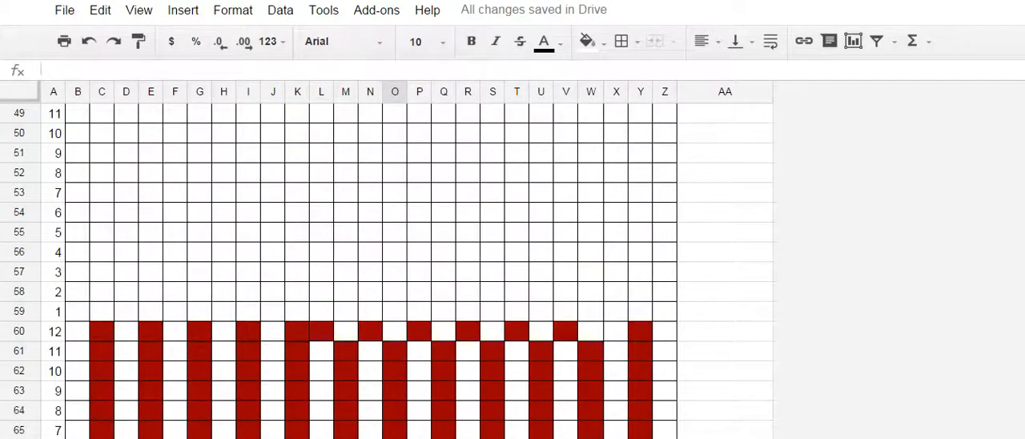
pyautogui.click(725, 252)
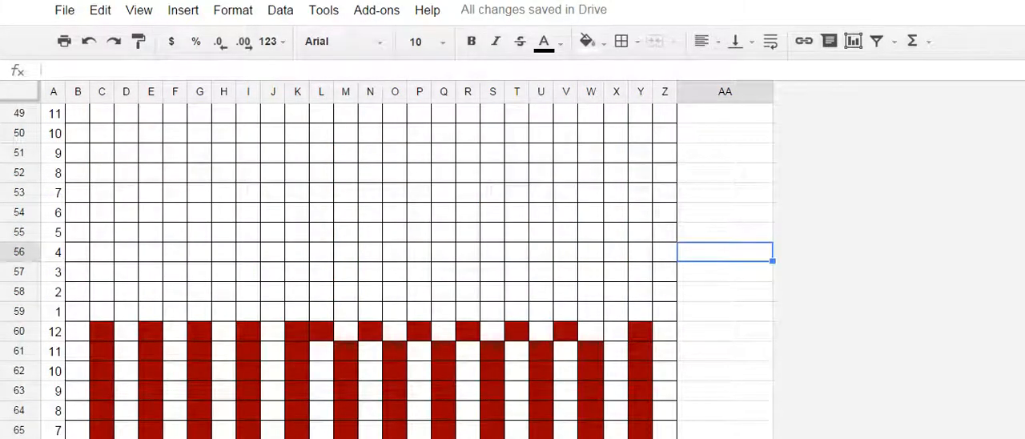
pyautogui.moveTo(78, 331); pyautogui.dragTo(126, 372)
pyautogui.scroll(-4, 126, 371)
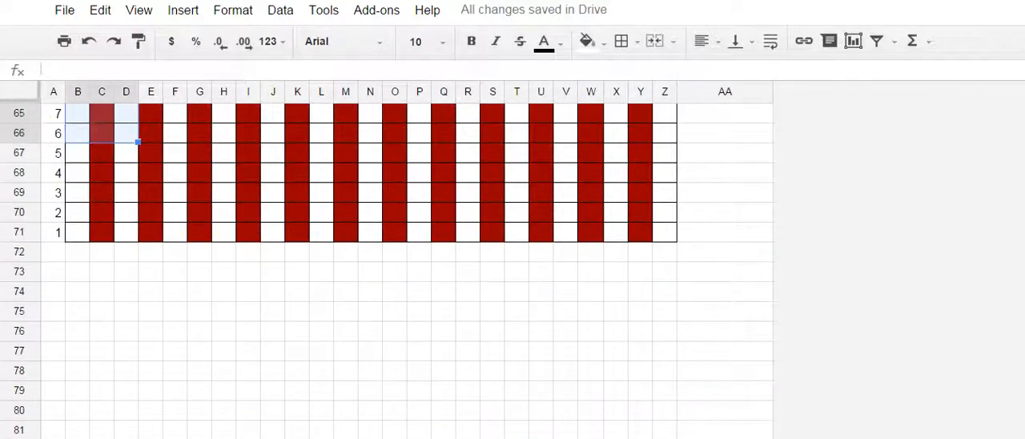
pyautogui.scroll(3, 372, 270)
pyautogui.scroll(-1, 372, 270)
pyautogui.click(77, 232)
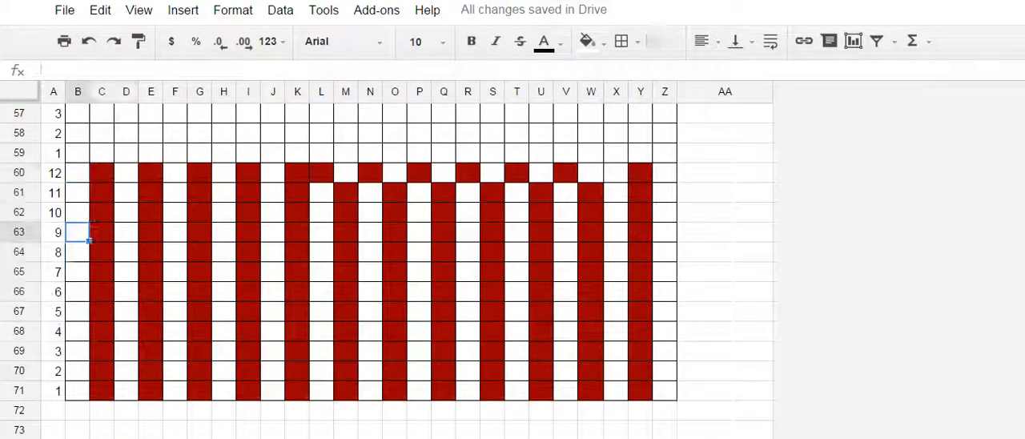
pyautogui.moveTo(78, 172); pyautogui.dragTo(669, 394)
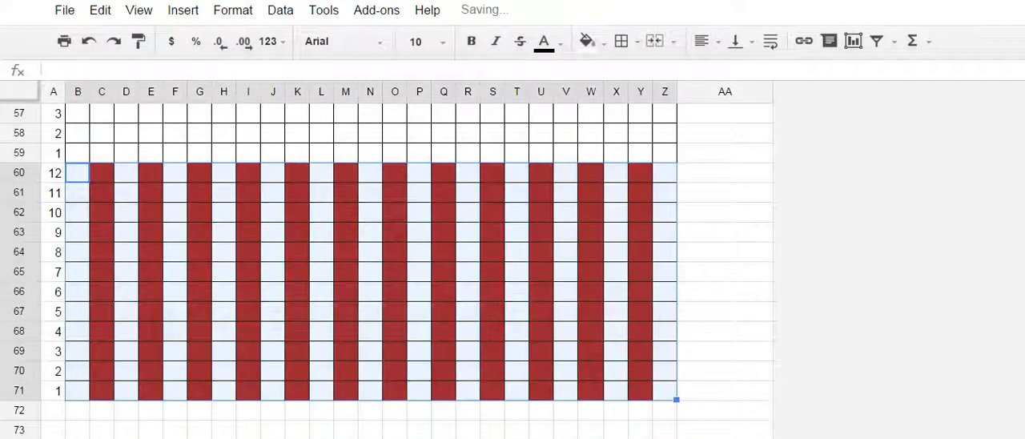
pyautogui.click(330, 218)
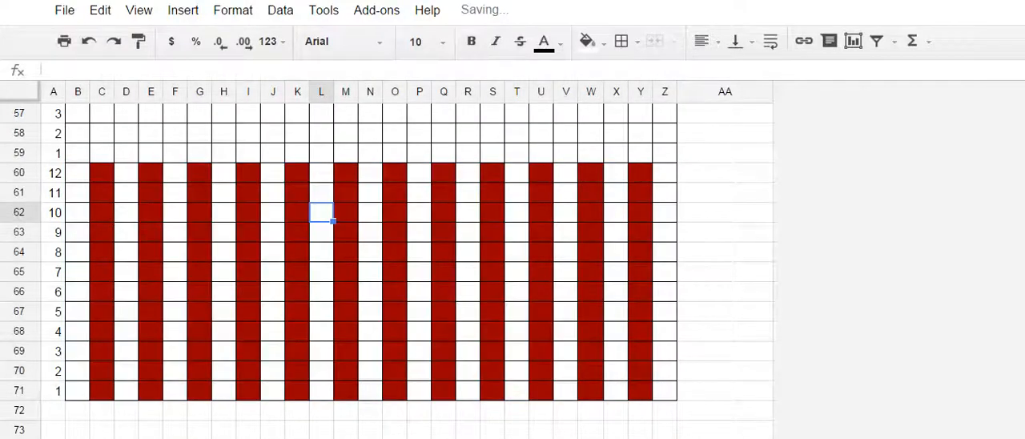
# - Freeze the first row and the first column so the chart's stitch and row numbers stay in view
pyautogui.scroll(5, 332, 222)
pyautogui.scroll(-4, 331, 264)
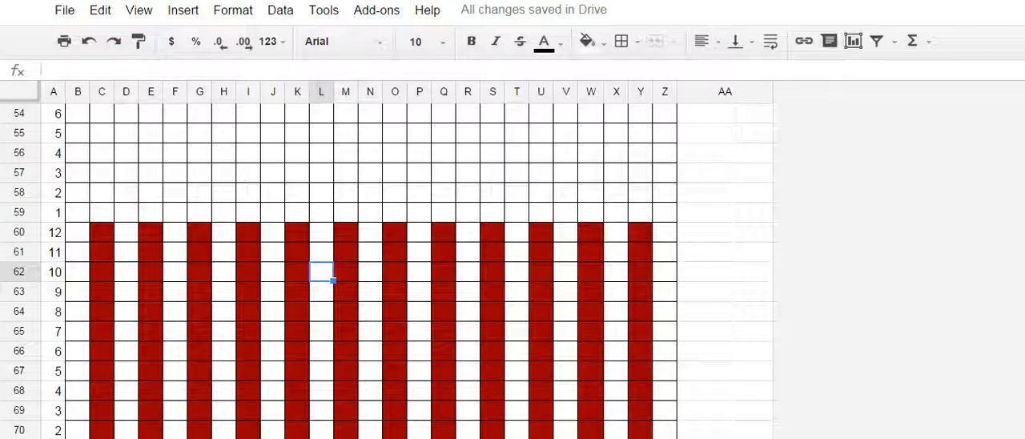
pyautogui.scroll(13, 360, 265)
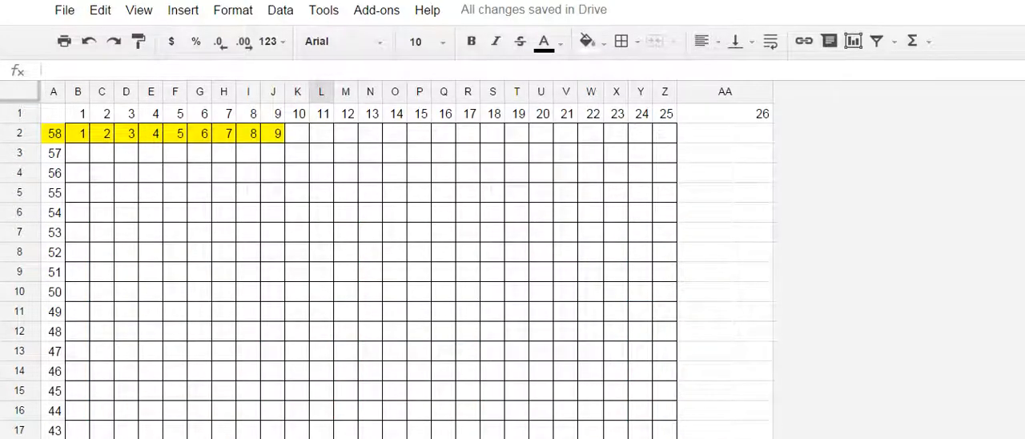
pyautogui.click(78, 133)
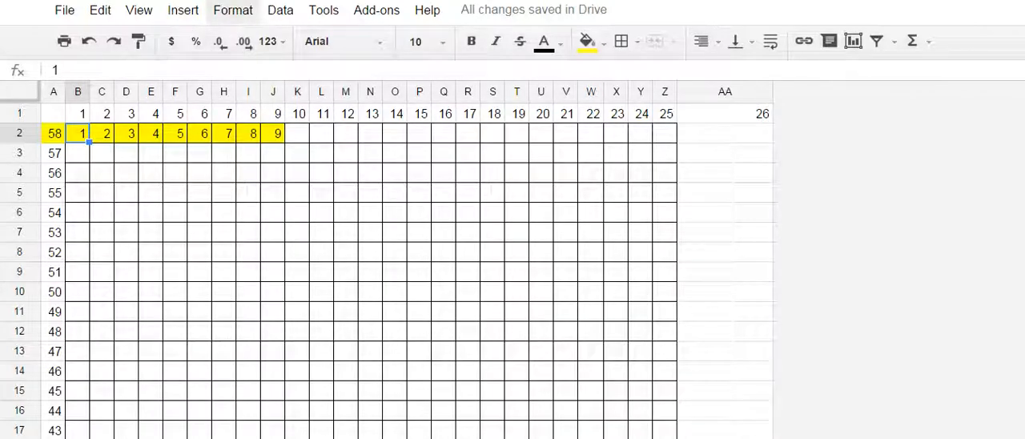
pyautogui.click(139, 10)
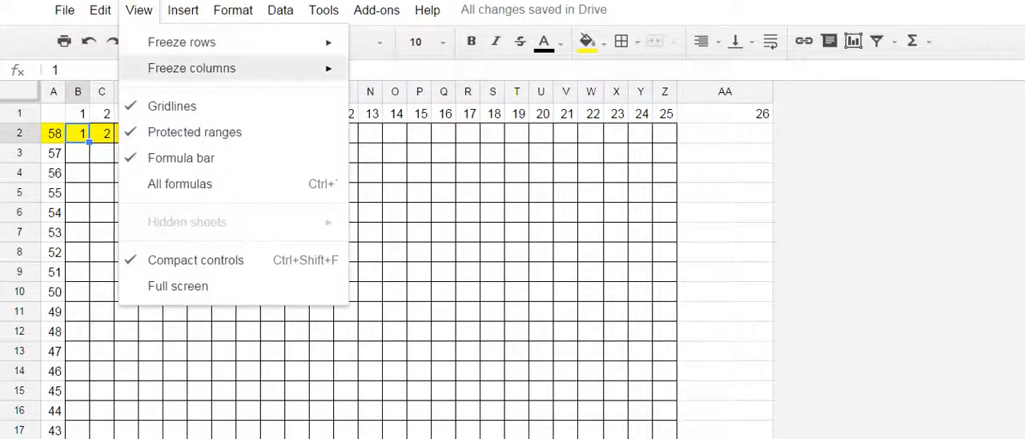
pyautogui.moveTo(184, 42)
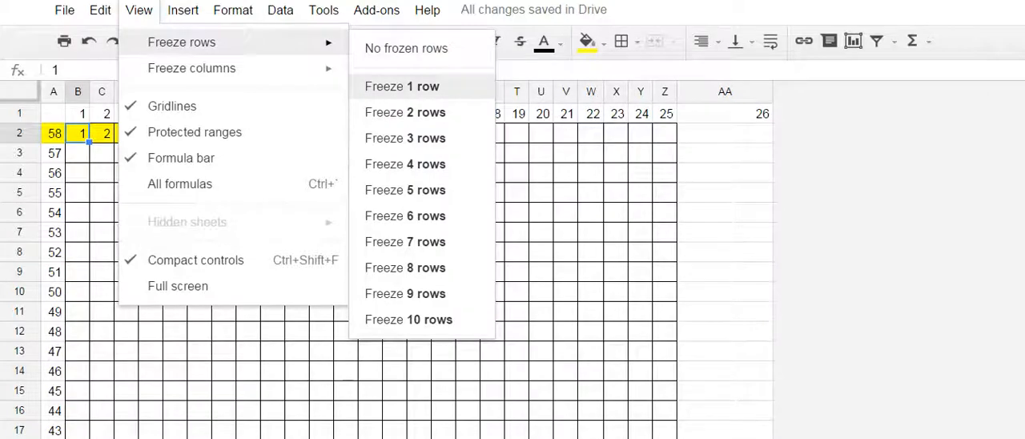
pyautogui.click(402, 86)
pyautogui.click(139, 10)
pyautogui.moveTo(191, 68)
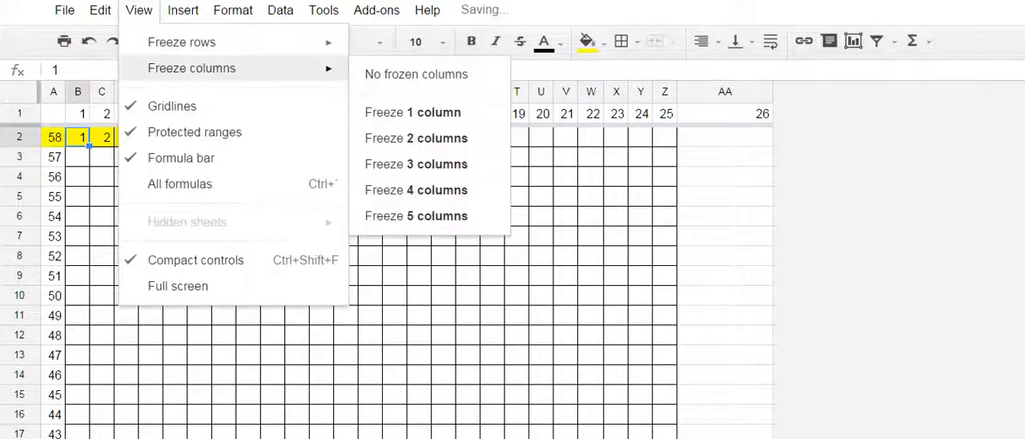
pyautogui.click(412, 112)
# - Fill cell B32, the first stitch of chart row 28, with orange
pyautogui.scroll(-7, 360, 280)
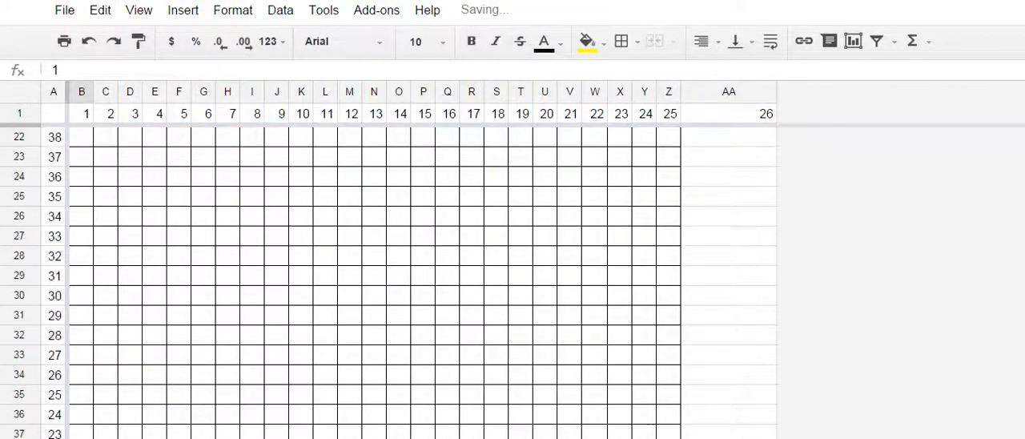
pyautogui.scroll(7, 361, 281)
pyautogui.scroll(-20, 375, 280)
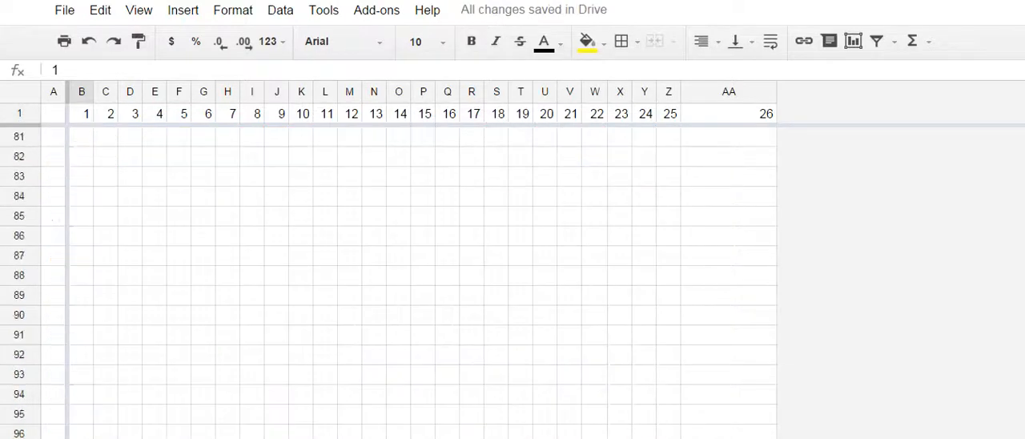
pyautogui.scroll(10, 375, 280)
pyautogui.scroll(1, 375, 280)
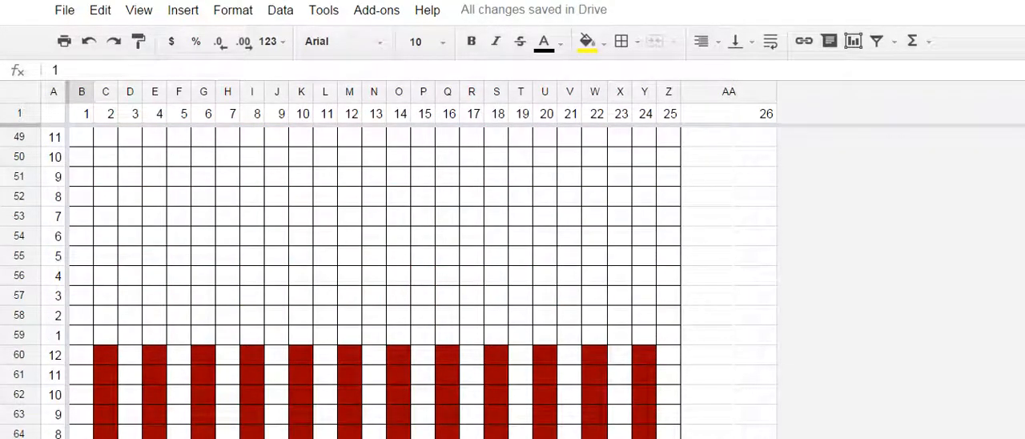
pyautogui.scroll(12, 375, 280)
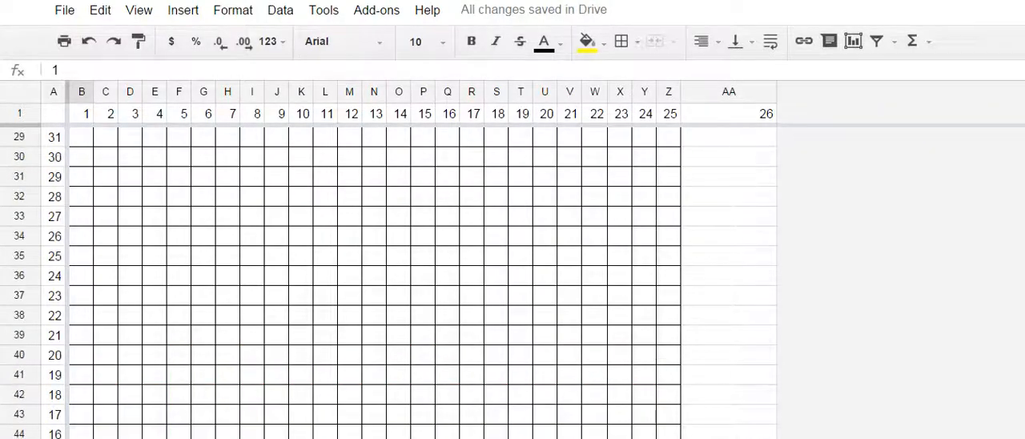
pyautogui.scroll(-4, 375, 280)
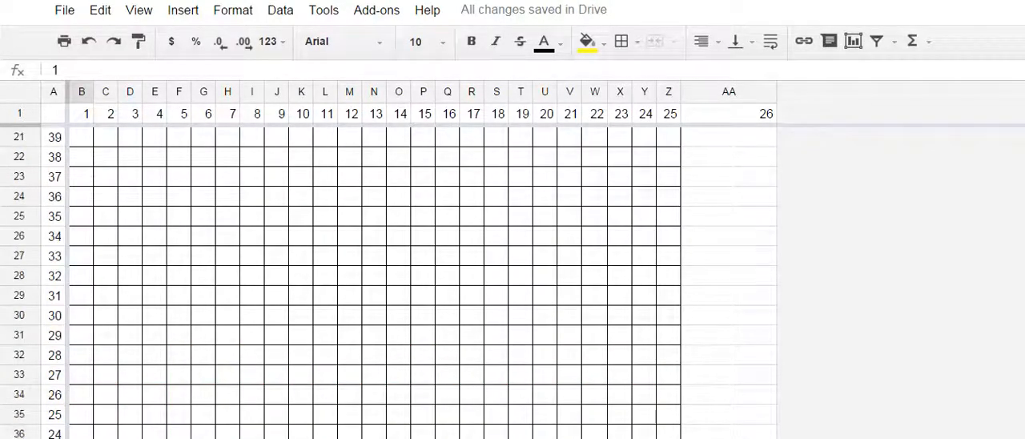
pyautogui.click(53, 276)
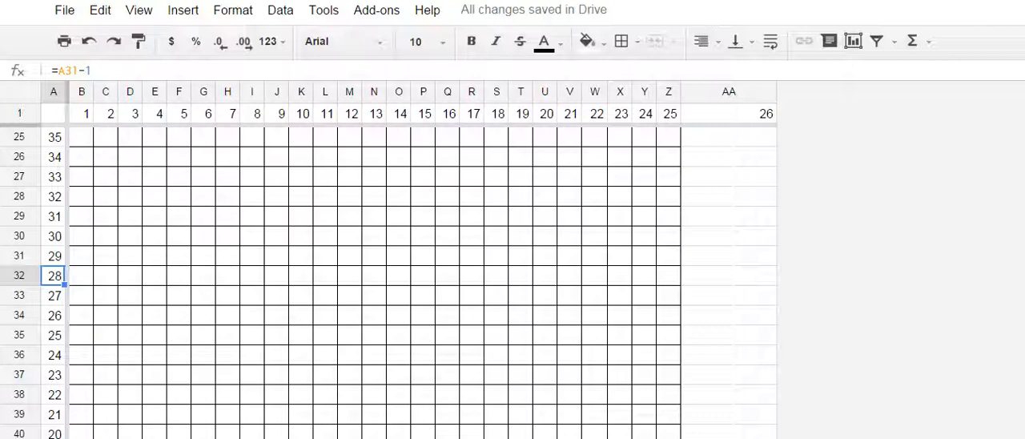
pyautogui.click(81, 276)
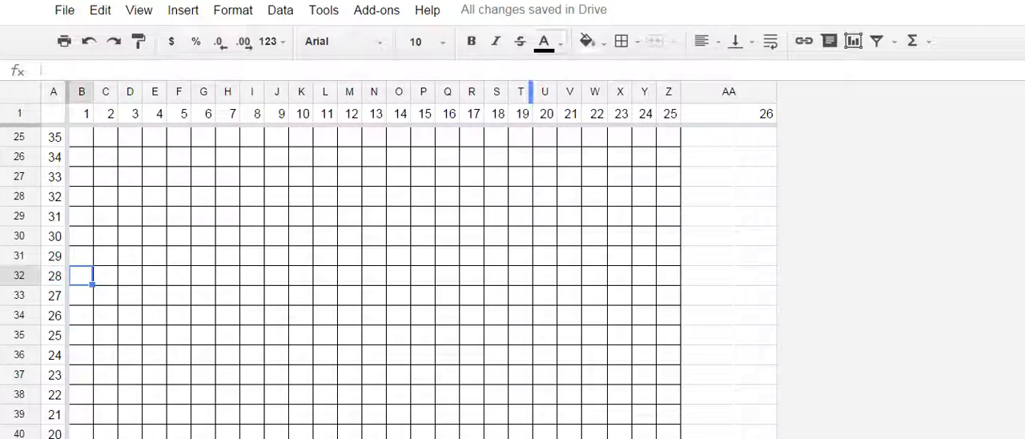
pyautogui.click(587, 41)
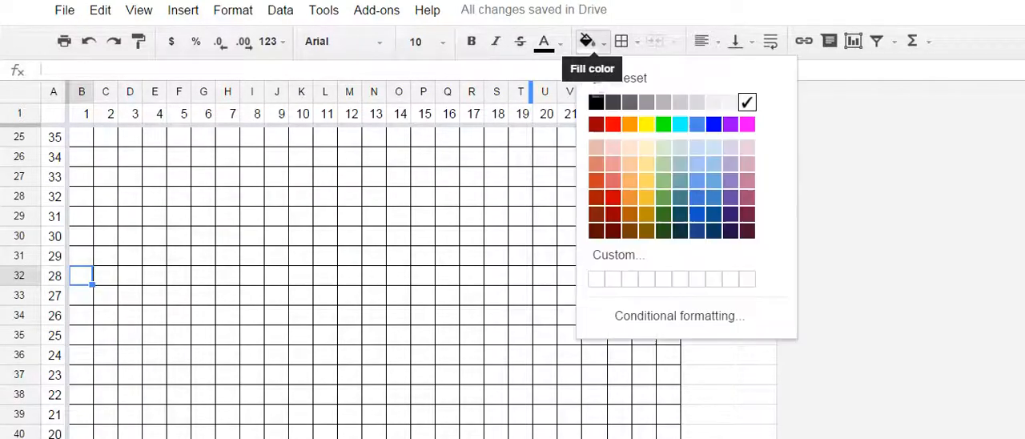
pyautogui.click(629, 124)
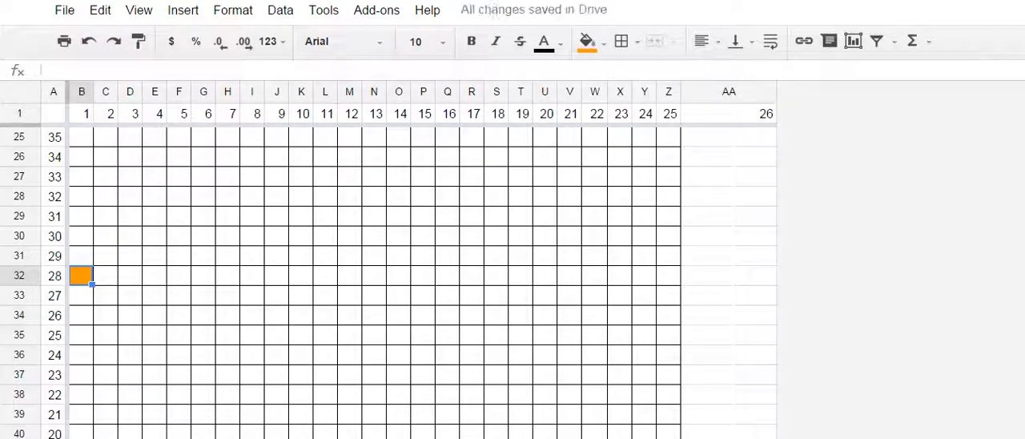
# - Fill the five cells B10:F10 in chart row 50 with yellow
pyautogui.scroll(7, 375, 280)
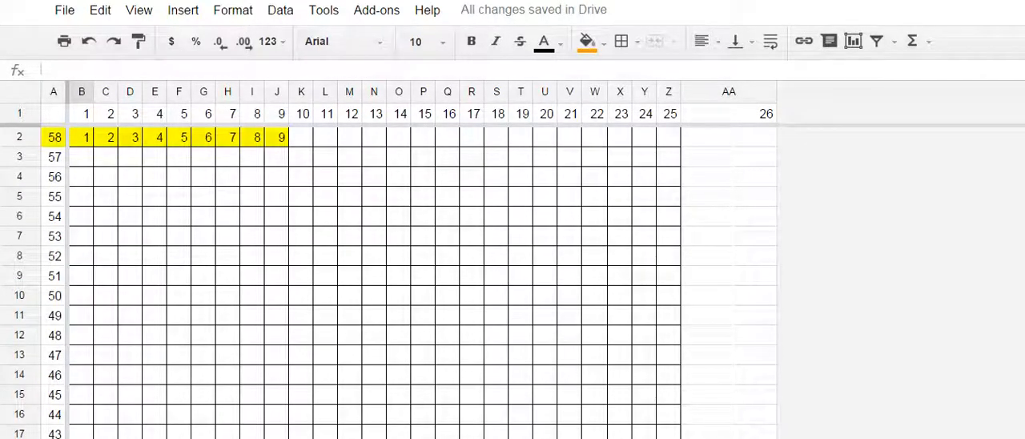
pyautogui.click(81, 295)
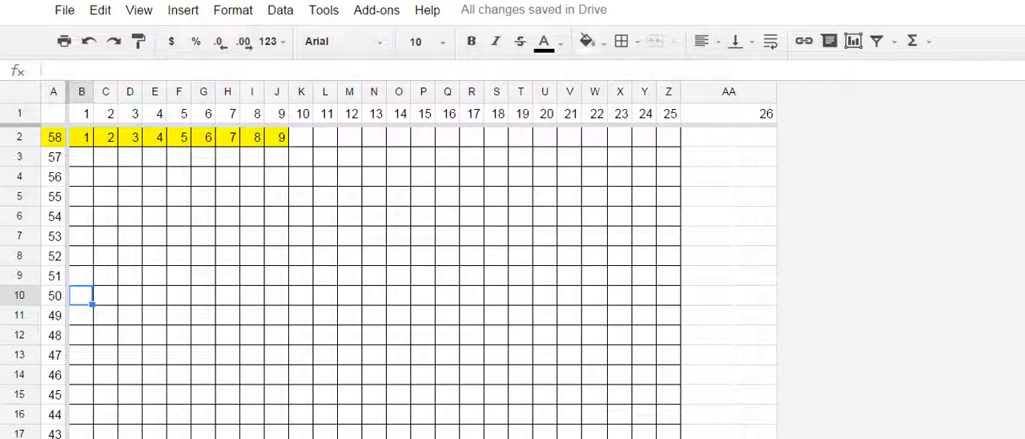
pyautogui.hotkey('shift', 'Right')
pyautogui.hotkey('shift', 'Right')
pyautogui.hotkey('shift', 'Right')
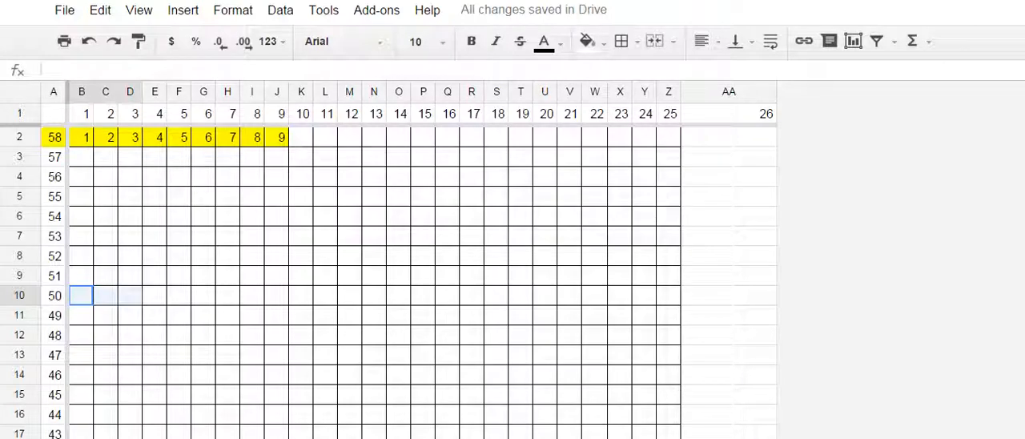
pyautogui.hotkey('shift', 'Right')
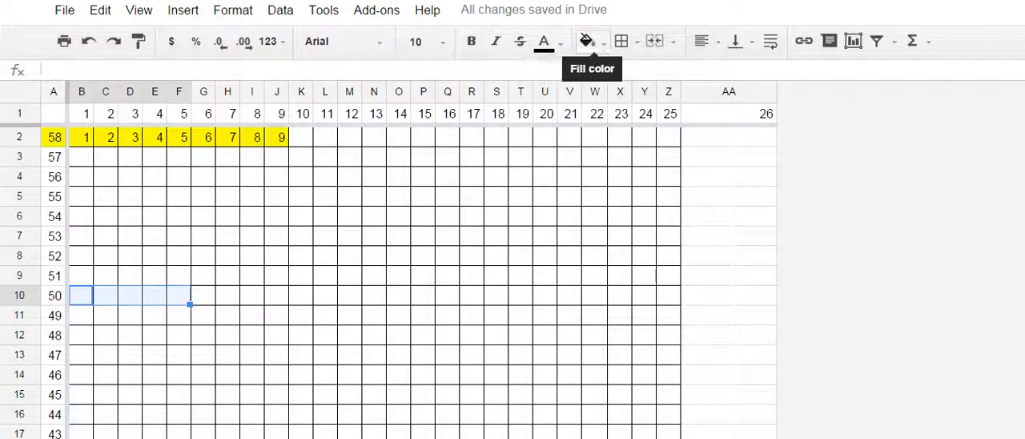
pyautogui.click(587, 40)
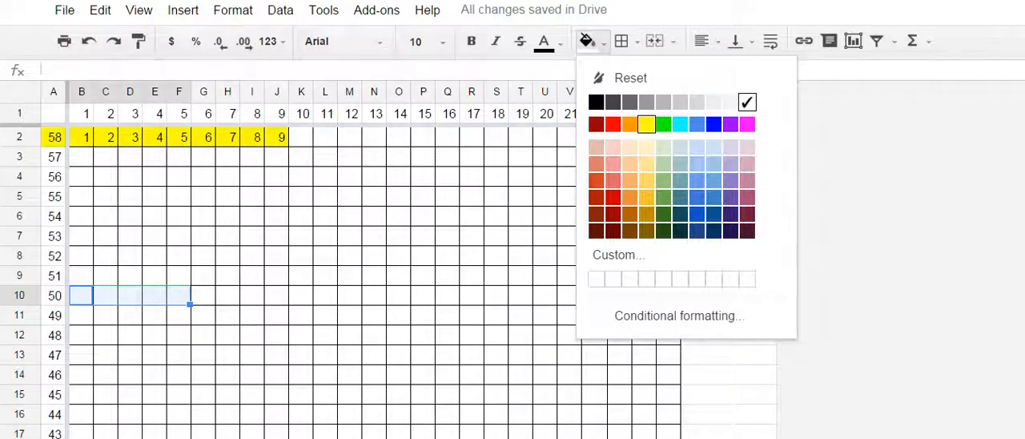
pyautogui.click(646, 124)
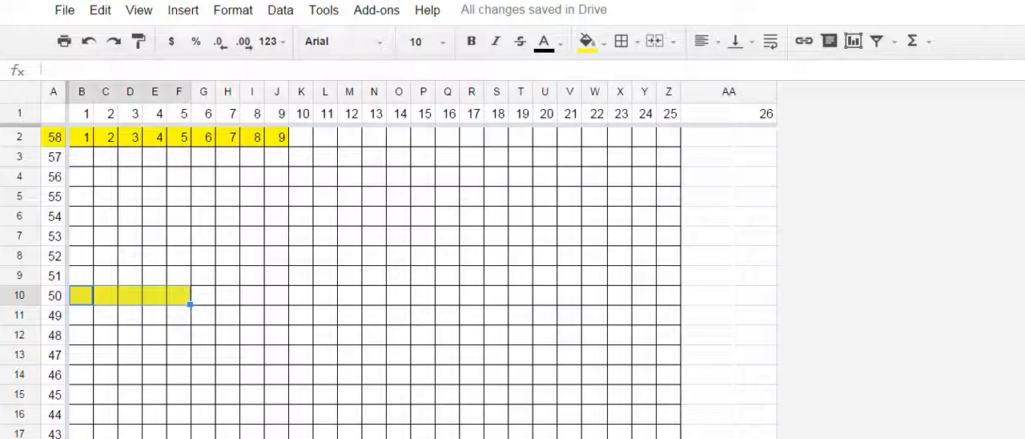
# - Move the five yellow cells from B10:F10 to V10:Z10 and restore all borders on B10:F10
pyautogui.click(130, 295)
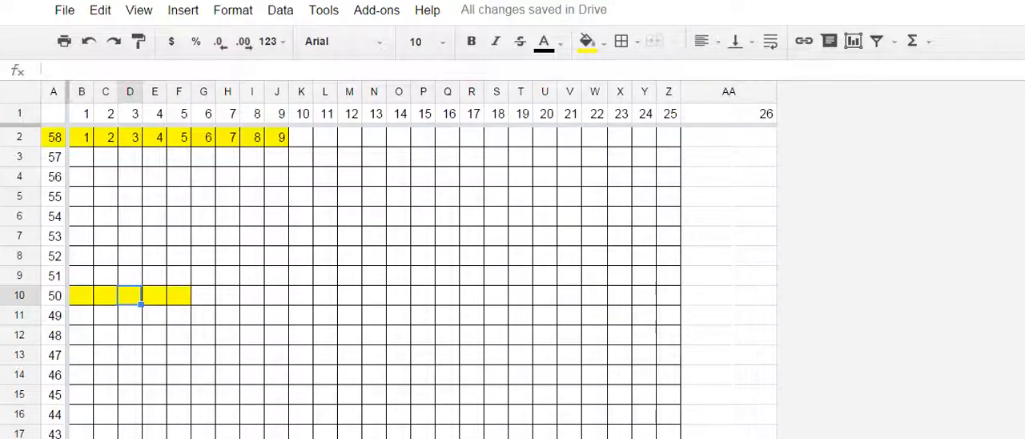
pyautogui.moveTo(82, 296); pyautogui.dragTo(643, 294)
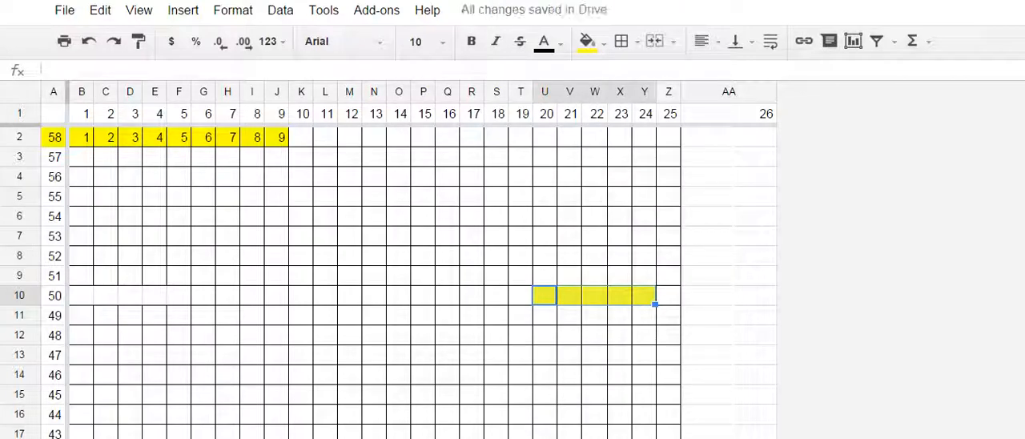
pyautogui.hotkey('ctrl', 'c')
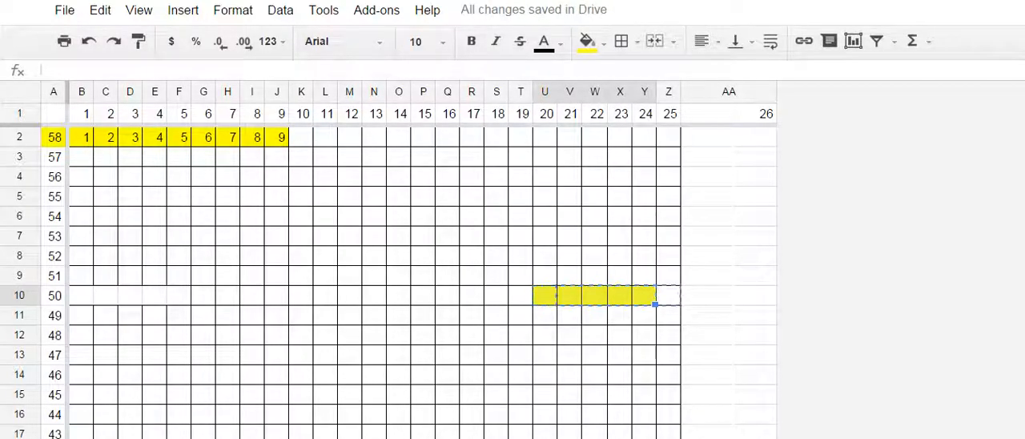
pyautogui.press('Right')
pyautogui.hotkey('ctrl', 'v')
pyautogui.moveTo(81, 296); pyautogui.dragTo(180, 296)
pyautogui.click(638, 41)
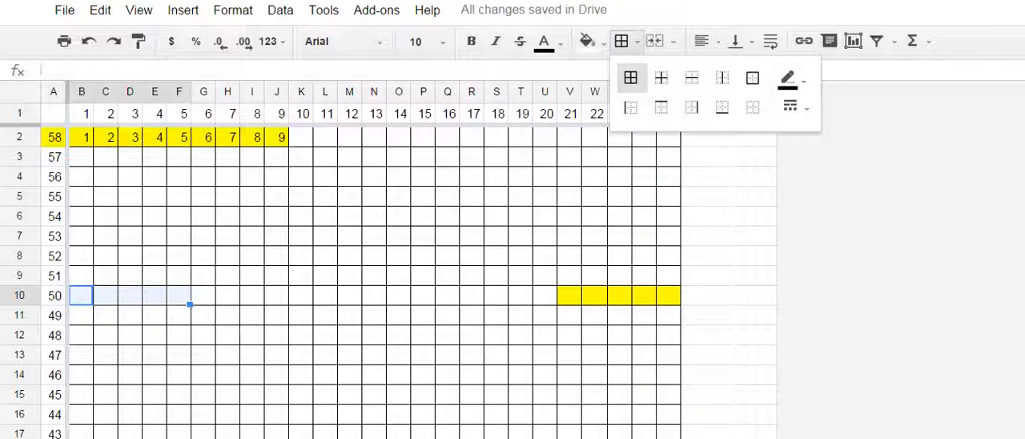
# - Copy the yellow cell V10 diagonally into U9, T8, S7 and R6 to mark the armhole decreases
pyautogui.click(569, 296)
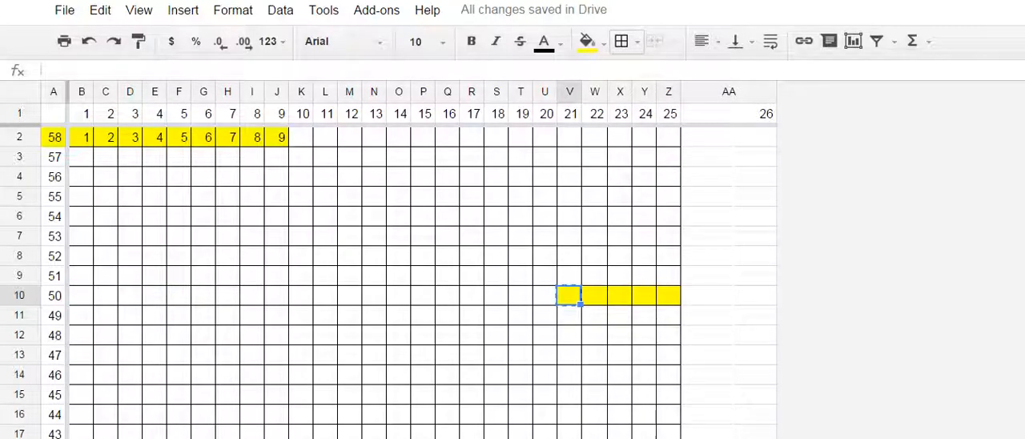
pyautogui.click(545, 276)
pyautogui.hotkey('ctrl', 'v')
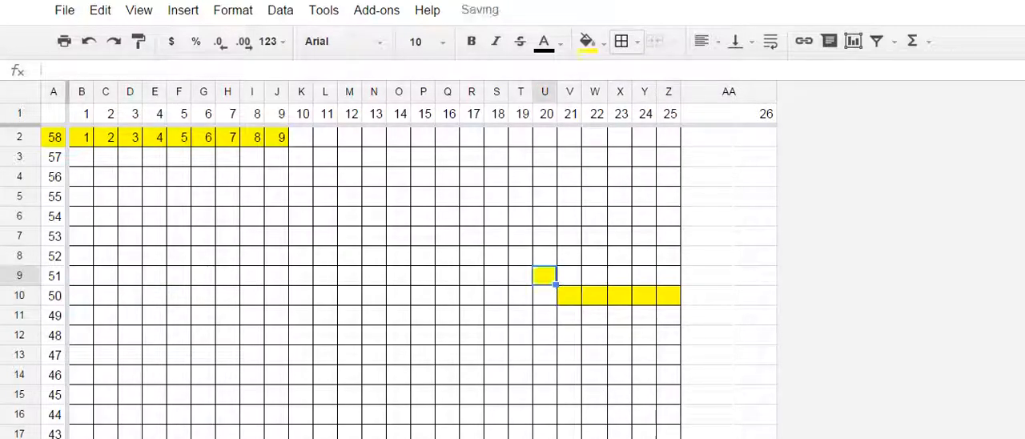
pyautogui.click(520, 256)
pyautogui.hotkey('ctrl', 'v')
pyautogui.click(496, 236)
pyautogui.hotkey('ctrl', 'v')
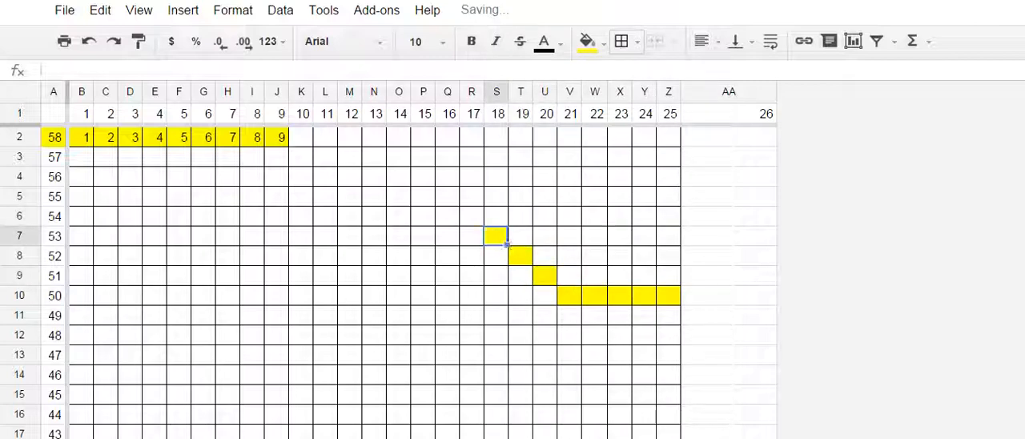
pyautogui.click(472, 216)
pyautogui.hotkey('ctrl', 'v')
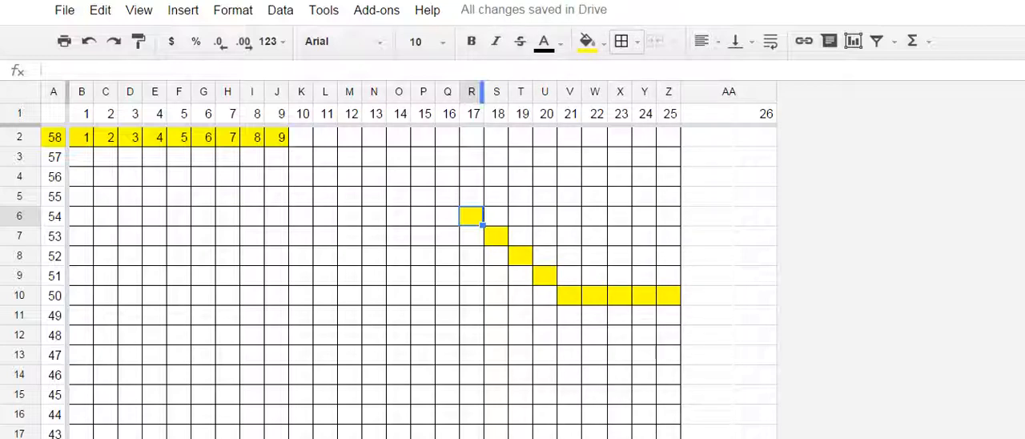
# - Remove all borders from the cells S2:Z5 outside the armhole shaping
pyautogui.click(447, 114)
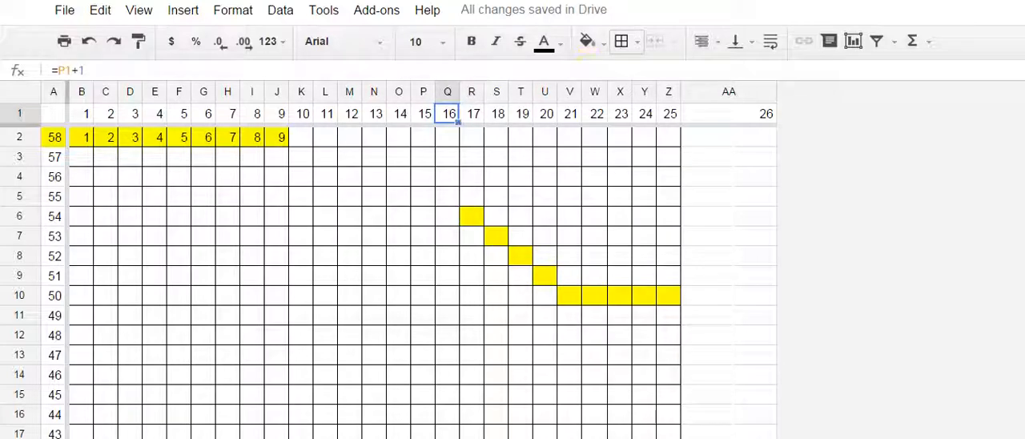
pyautogui.moveTo(471, 137); pyautogui.dragTo(670, 196)
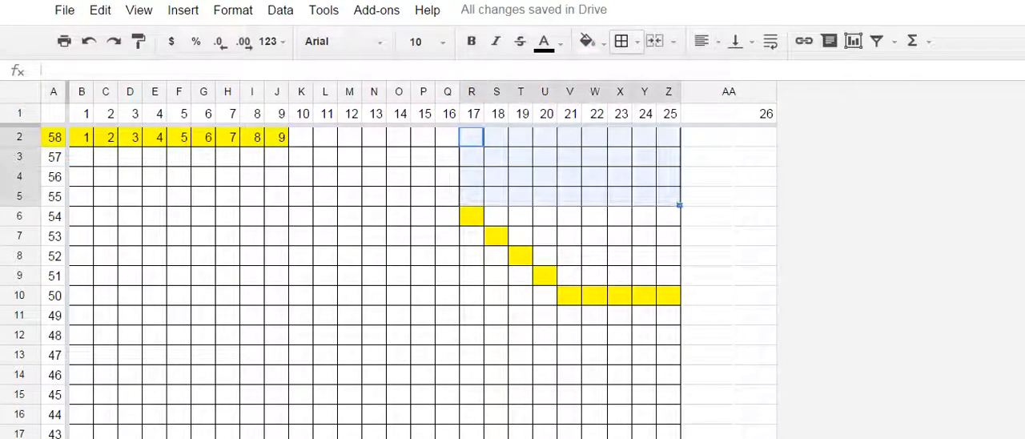
pyautogui.moveTo(496, 137); pyautogui.dragTo(668, 197)
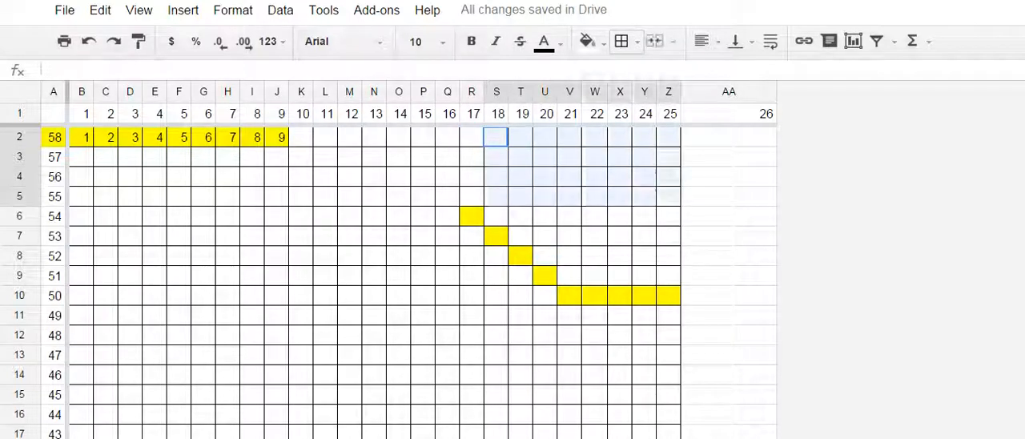
pyautogui.click(623, 40)
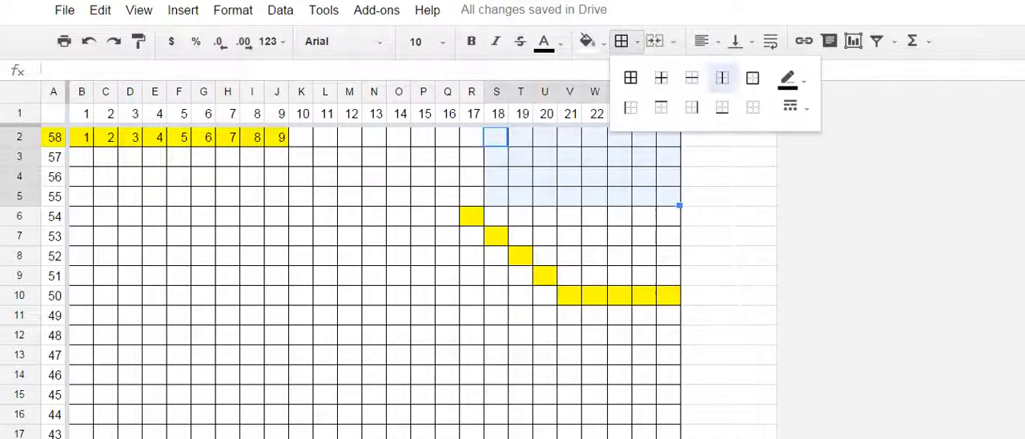
pyautogui.click(753, 107)
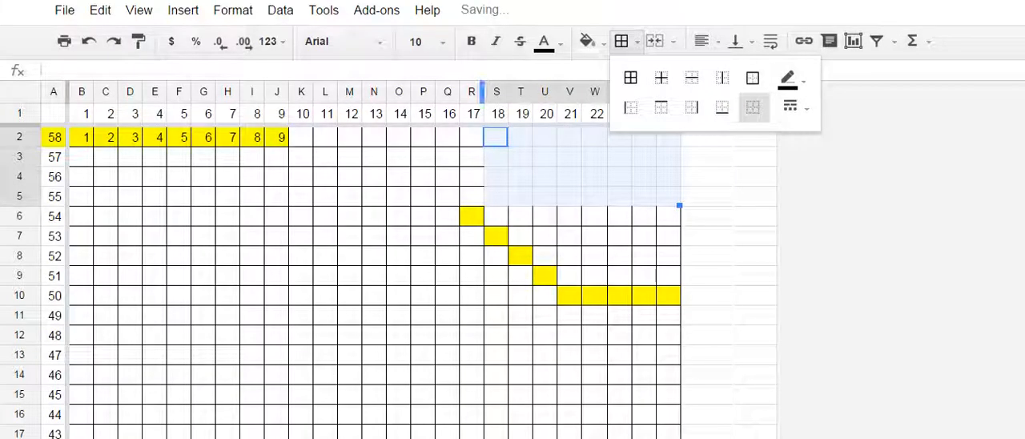
# - Remove all borders from the ranges S6:Z7 and T8:Z10 around the armhole decreases
pyautogui.moveTo(496, 215); pyautogui.dragTo(669, 235)
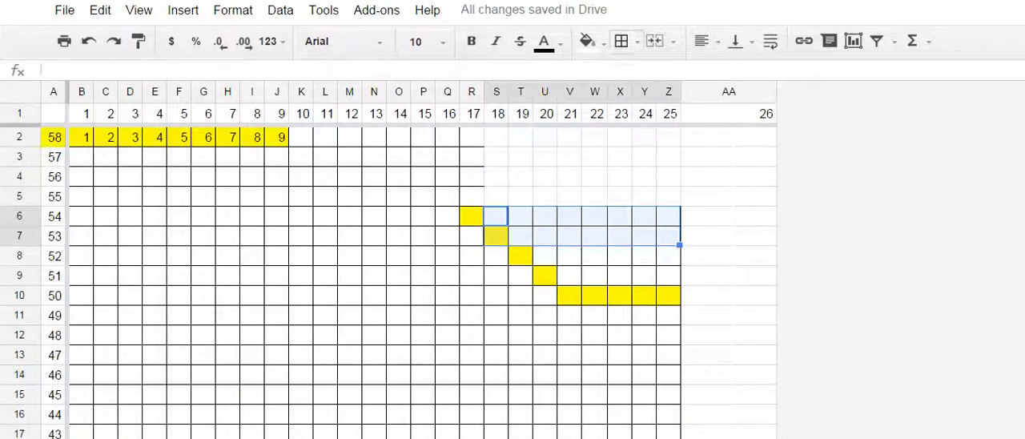
pyautogui.click(622, 41)
pyautogui.click(753, 106)
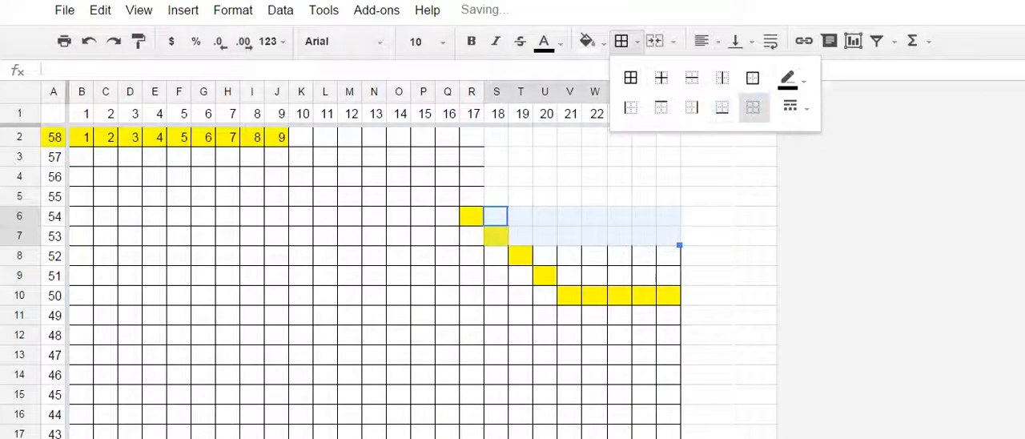
pyautogui.moveTo(521, 255); pyautogui.dragTo(669, 295)
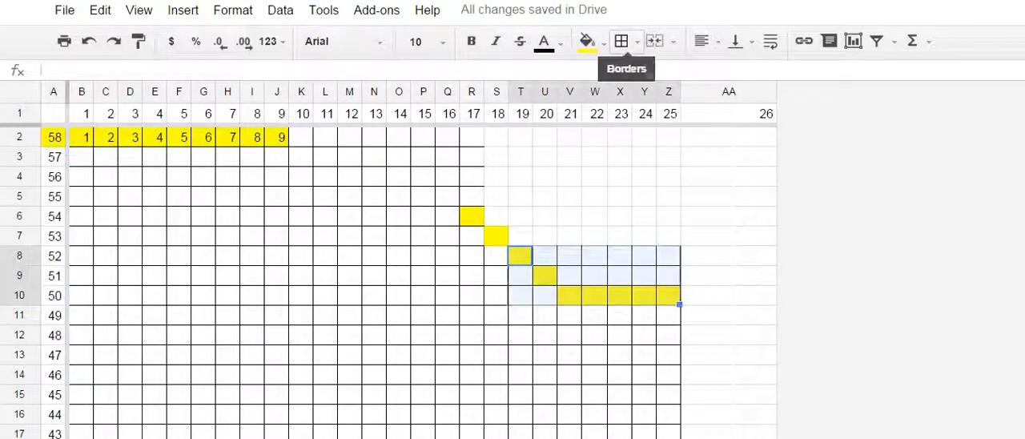
pyautogui.click(622, 41)
pyautogui.click(753, 107)
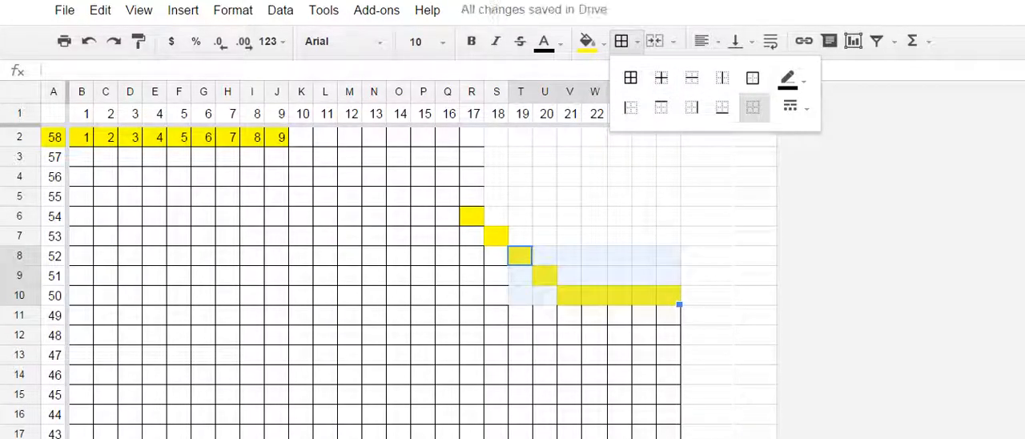
# - Restore all borders on the cells R2:R9 beside the armhole
pyautogui.moveTo(472, 137); pyautogui.dragTo(471, 275)
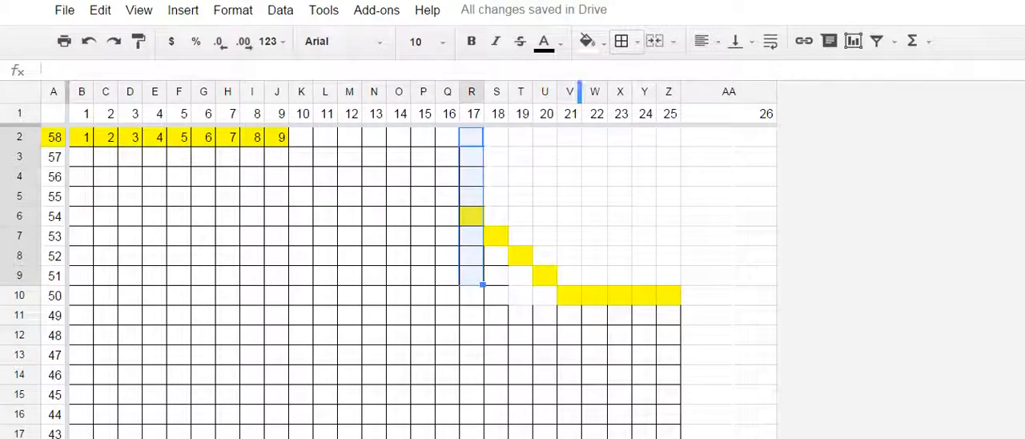
pyautogui.click(621, 41)
pyautogui.click(630, 78)
# - Try all borders on the block S7:T9 and undo them
pyautogui.moveTo(496, 236); pyautogui.dragTo(521, 275)
pyautogui.click(622, 41)
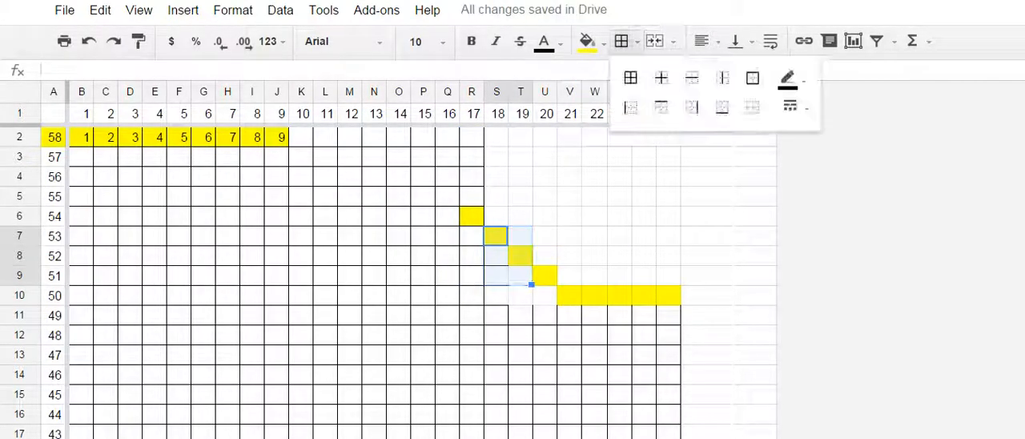
pyautogui.click(630, 78)
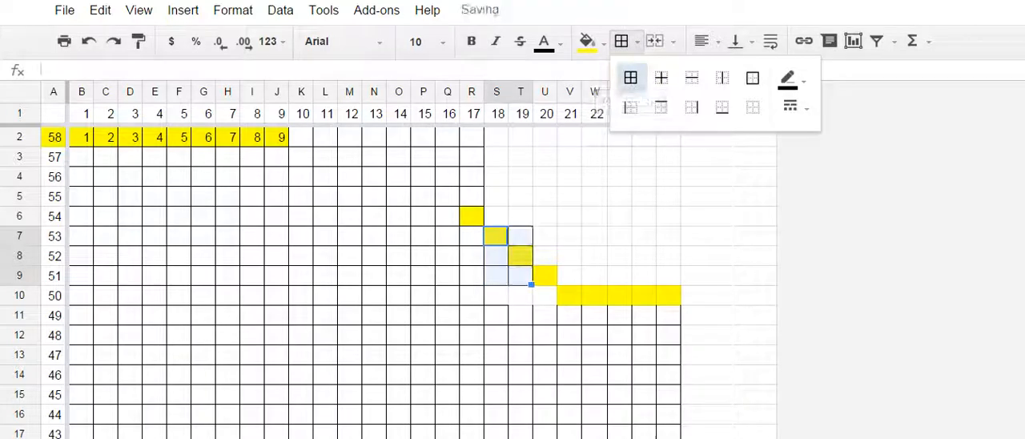
pyautogui.click(521, 256)
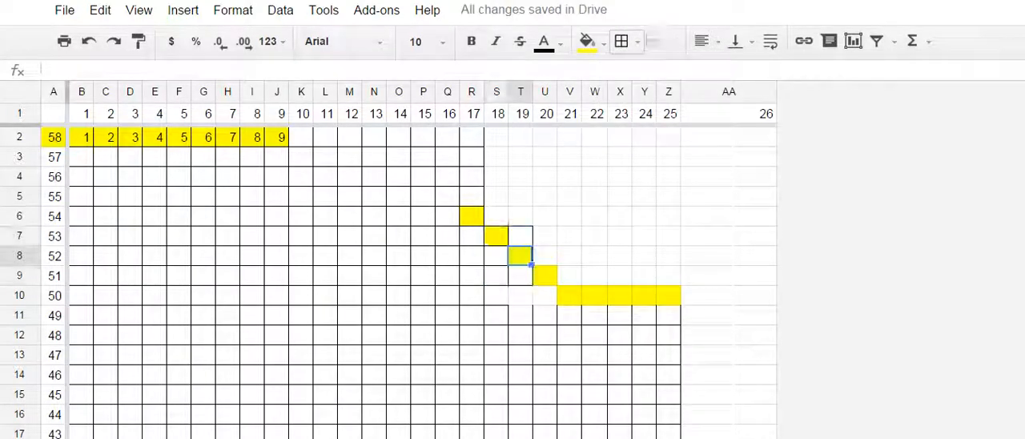
pyautogui.hotkey('ctrl', 'z')
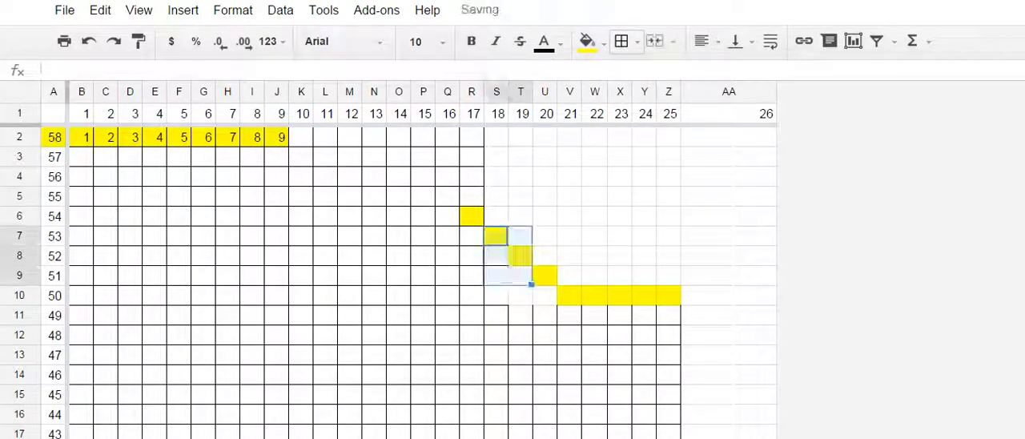
pyautogui.click(520, 256)
# - Apply all borders to the cells S7:S11 at and below the decrease in column S
pyautogui.moveTo(495, 237); pyautogui.dragTo(491, 316)
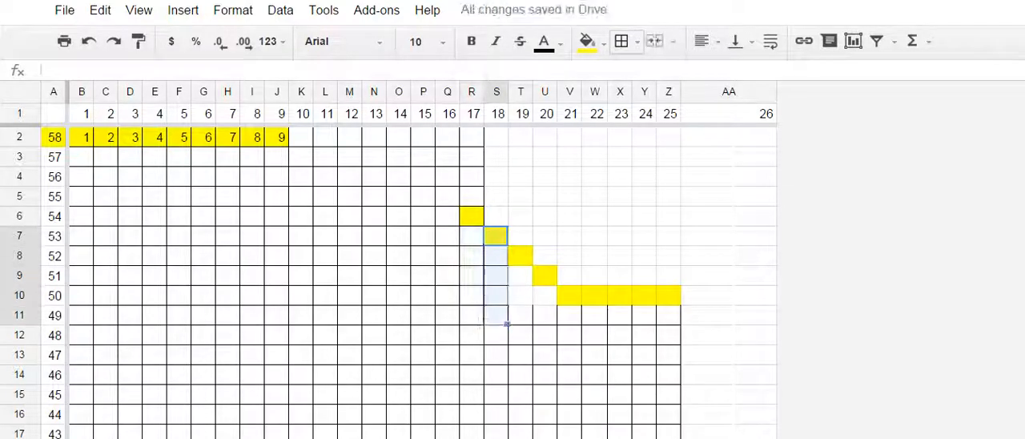
pyautogui.click(626, 41)
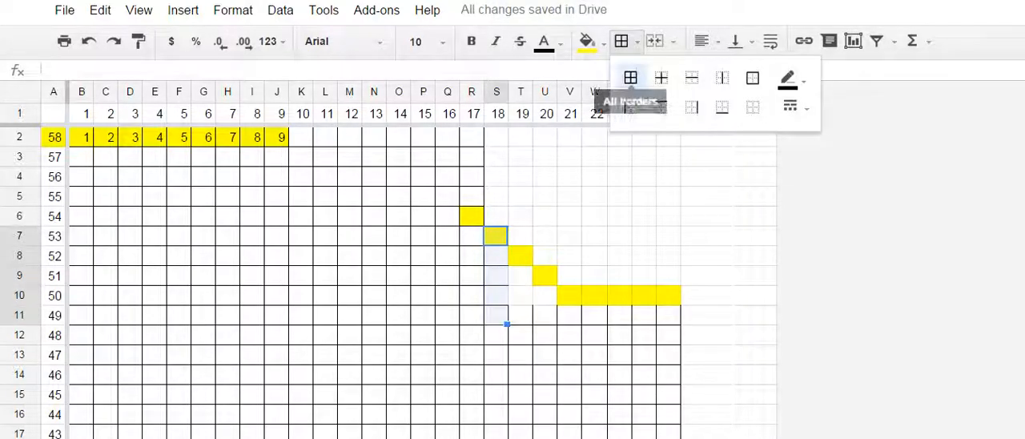
pyautogui.click(630, 77)
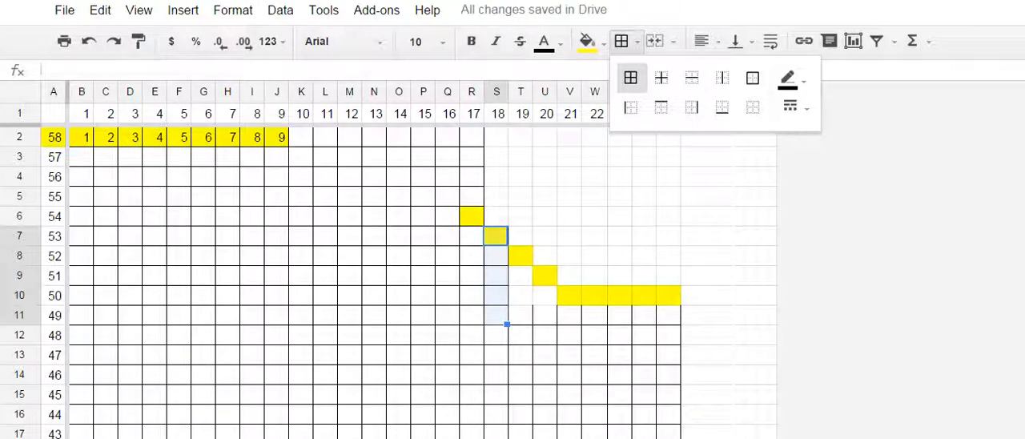
pyautogui.click(631, 77)
# - Apply all borders to the cells U9:U11 and T8:T11 at and below their yellow decreases
pyautogui.moveTo(521, 255); pyautogui.dragTo(520, 316)
pyautogui.click(621, 41)
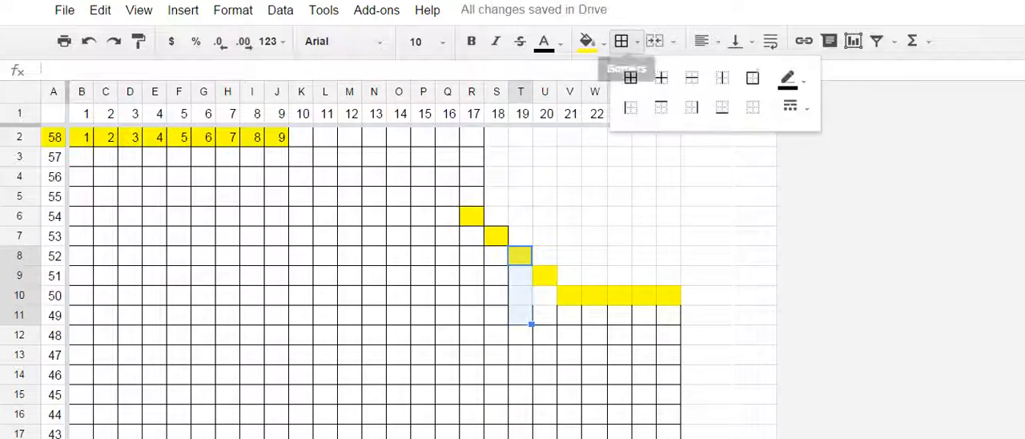
pyautogui.moveTo(544, 275); pyautogui.dragTo(545, 314)
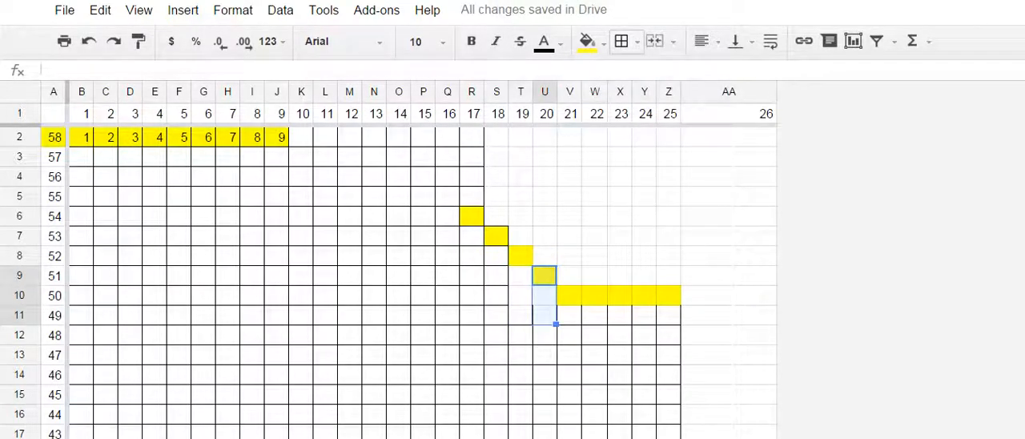
pyautogui.click(622, 41)
pyautogui.click(632, 78)
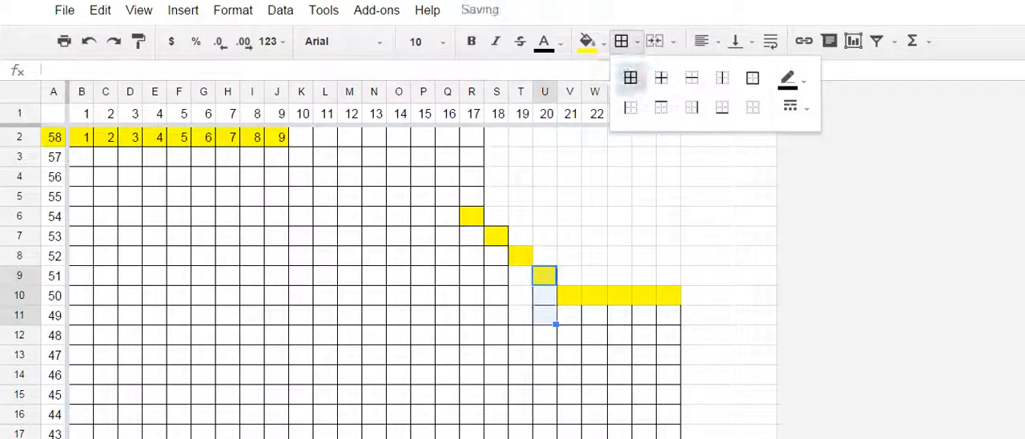
pyautogui.moveTo(521, 257); pyautogui.dragTo(521, 314)
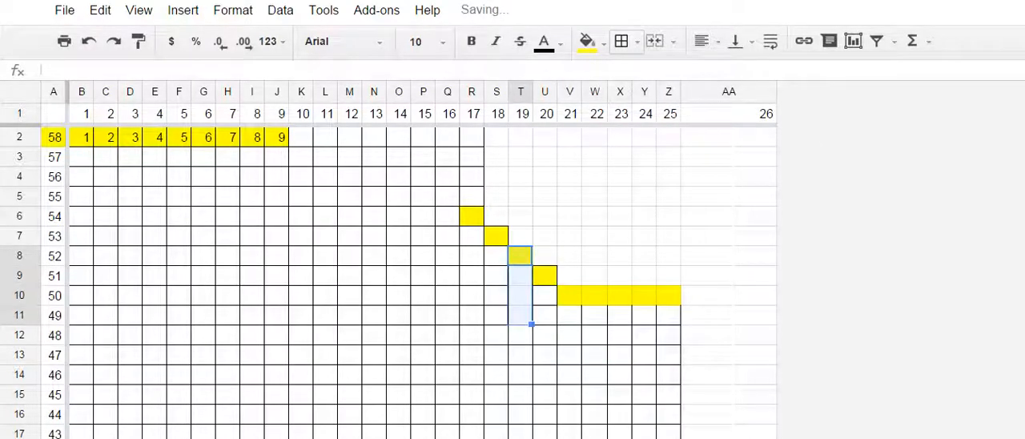
pyautogui.click(621, 40)
pyautogui.click(631, 77)
# - Apply all borders to the cells V10:Z11, including the yellow bound-off stitches in chart row 50
pyautogui.moveTo(570, 275); pyautogui.dragTo(670, 315)
pyautogui.click(569, 296)
pyautogui.click(622, 41)
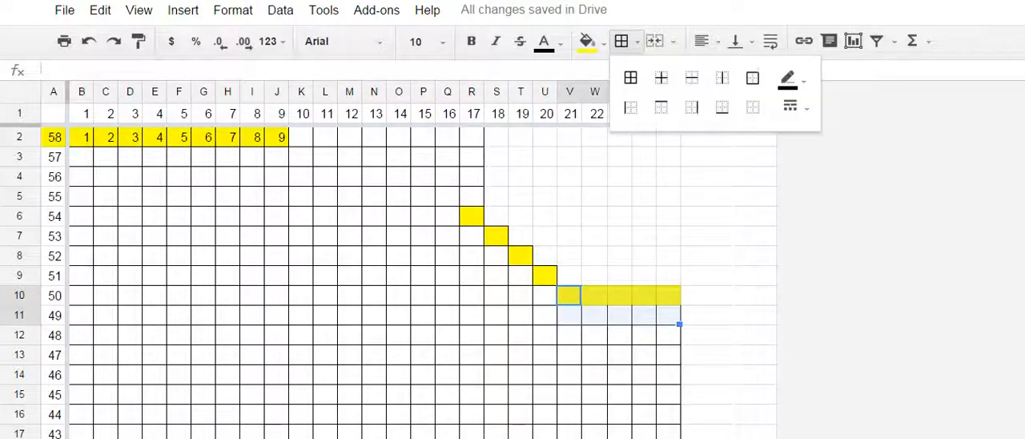
pyautogui.click(631, 77)
pyautogui.click(349, 276)
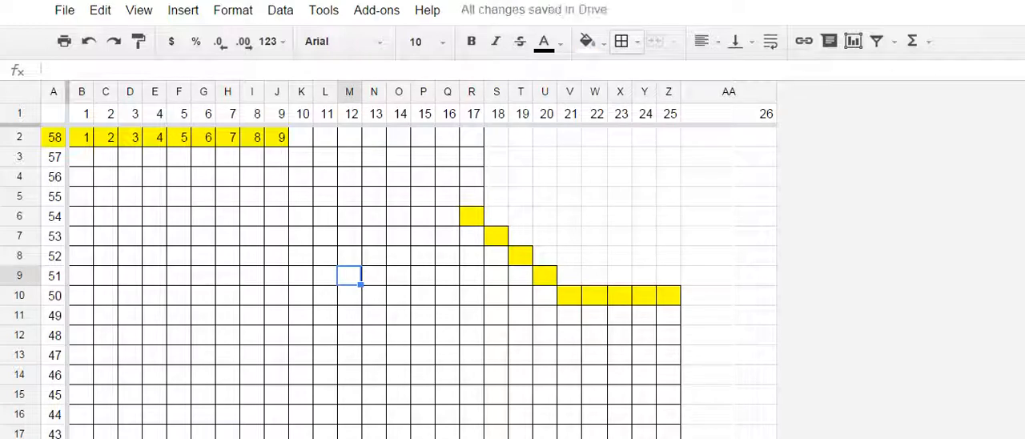
# - Clear the yellow fill from B2:L2 and extend the stitch numbering formula from J2 through R2
pyautogui.moveTo(82, 137); pyautogui.dragTo(325, 137)
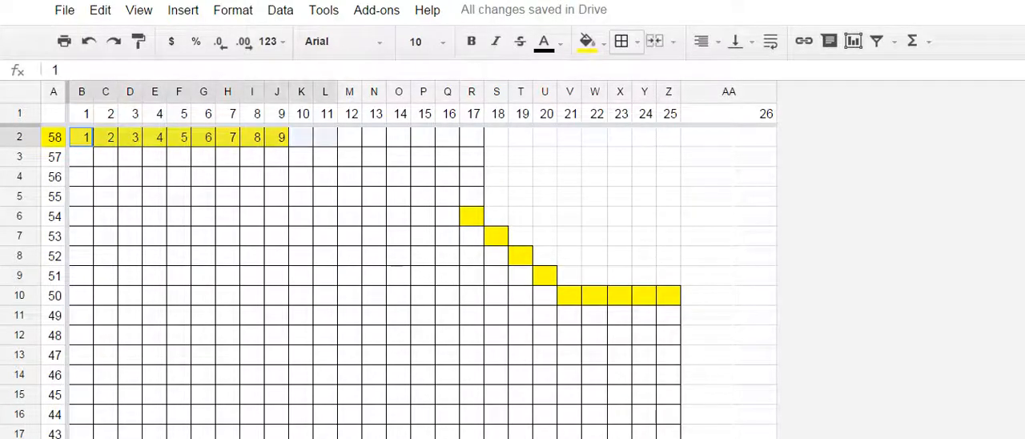
pyautogui.click(587, 41)
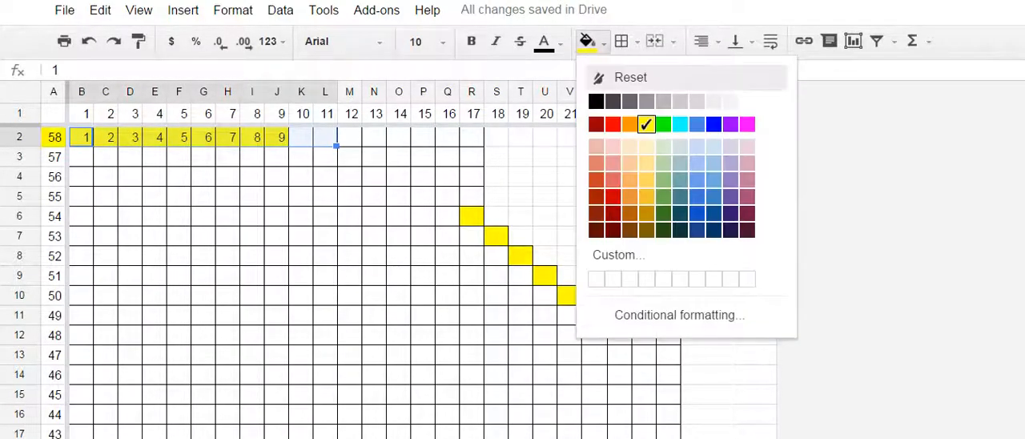
pyautogui.click(617, 78)
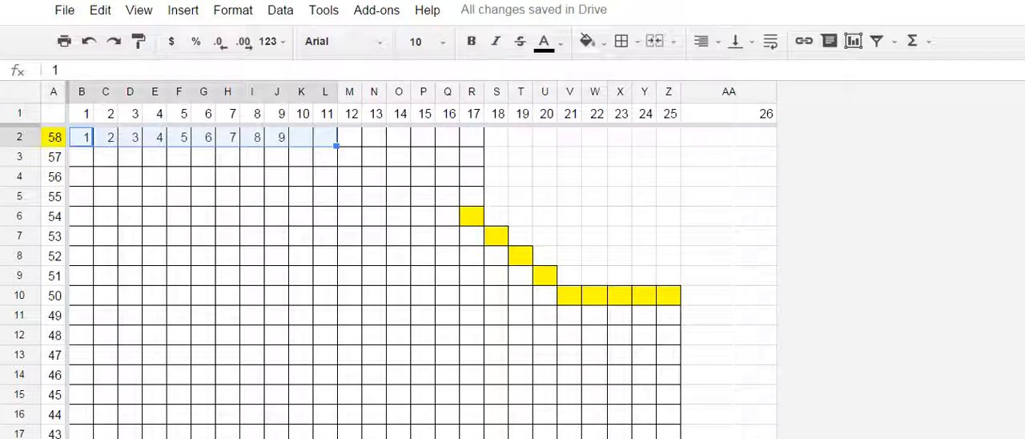
pyautogui.click(278, 138)
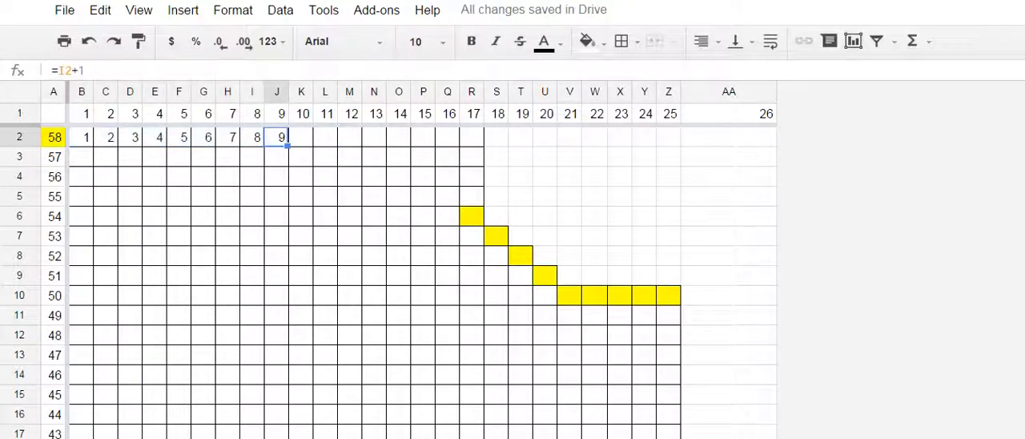
pyautogui.moveTo(287, 146); pyautogui.dragTo(474, 145)
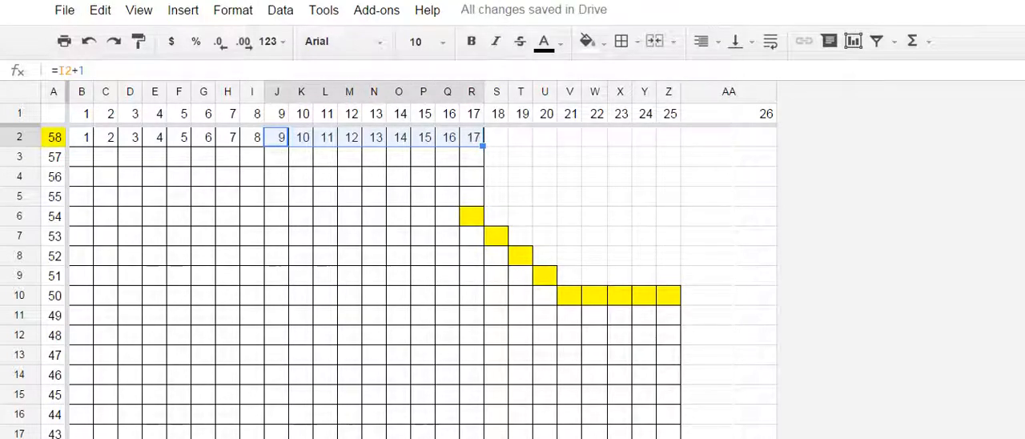
# - Remove all borders from R2:R5 above the top decrease and restore all borders on Q2:Q6
pyautogui.moveTo(471, 137); pyautogui.dragTo(472, 196)
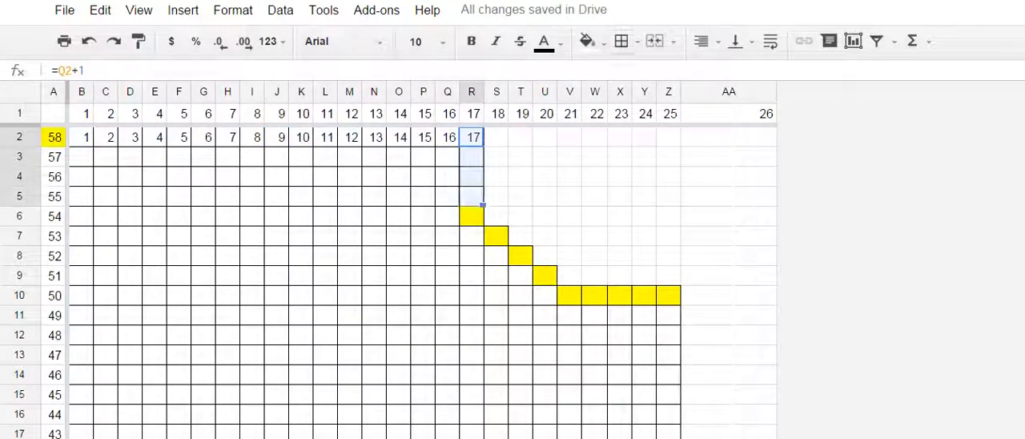
pyautogui.click(622, 41)
pyautogui.click(752, 106)
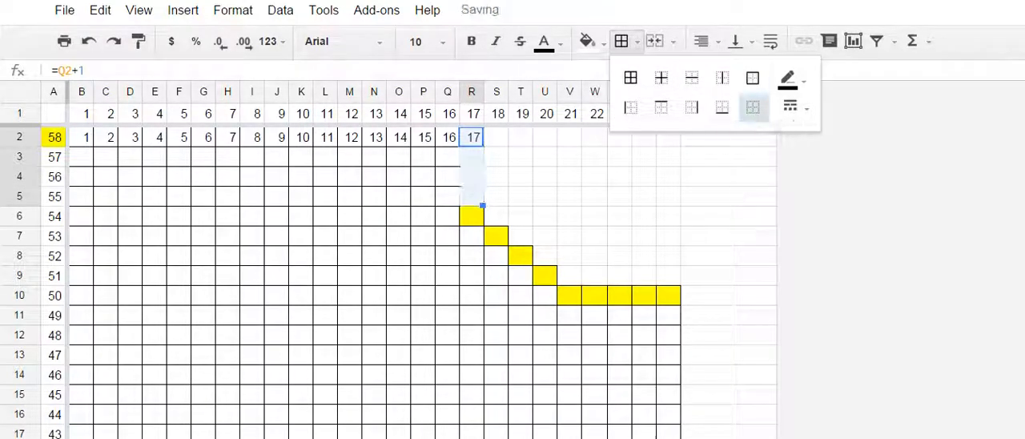
pyautogui.moveTo(448, 137); pyautogui.dragTo(448, 217)
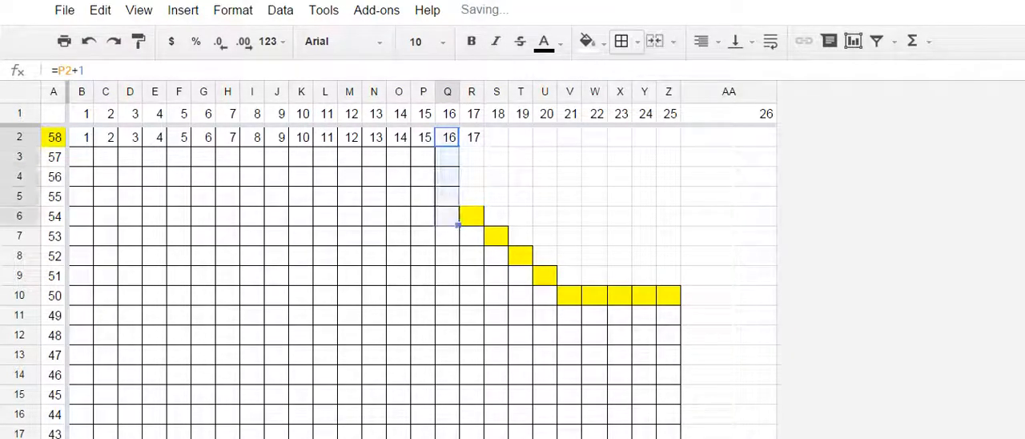
pyautogui.click(622, 41)
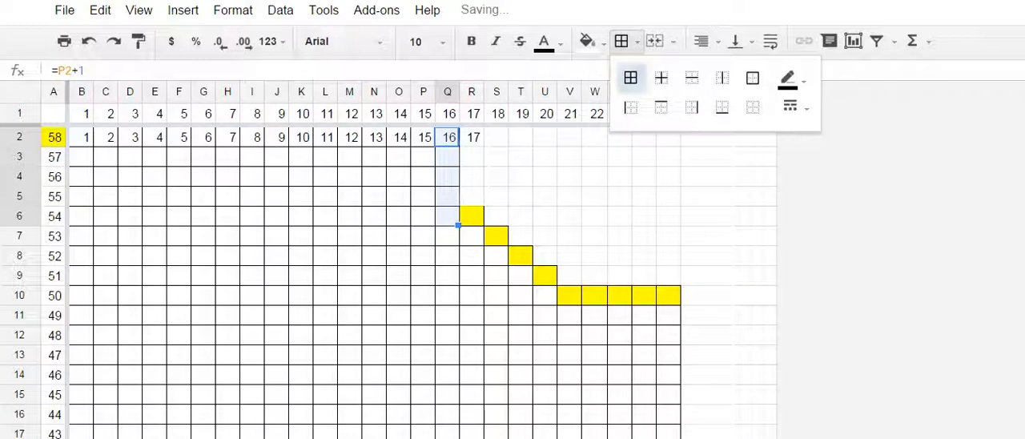
pyautogui.click(472, 217)
pyautogui.click(622, 40)
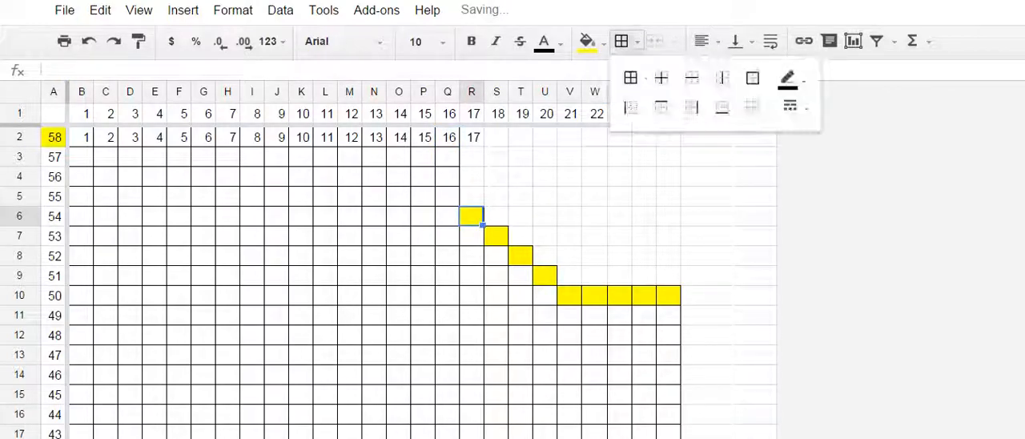
# - Clear the yellow fill from row label A2 and delete the surplus stitch number in R2
pyautogui.click(54, 137)
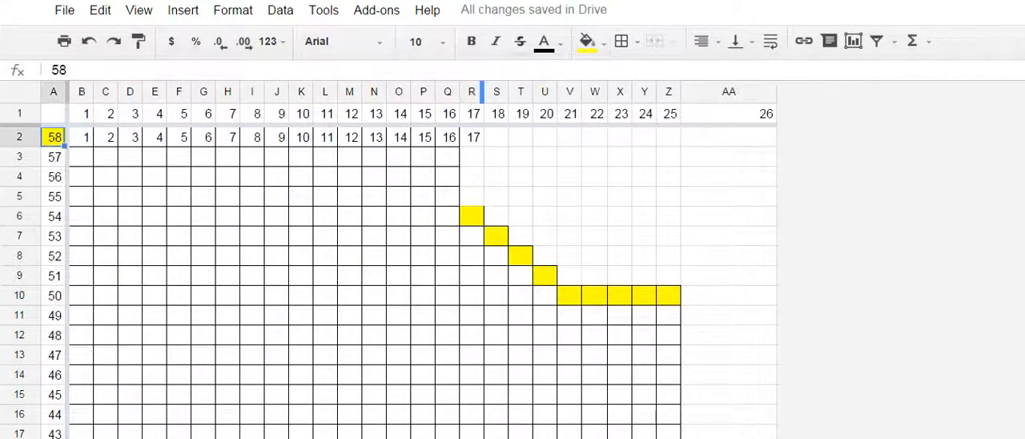
pyautogui.click(588, 40)
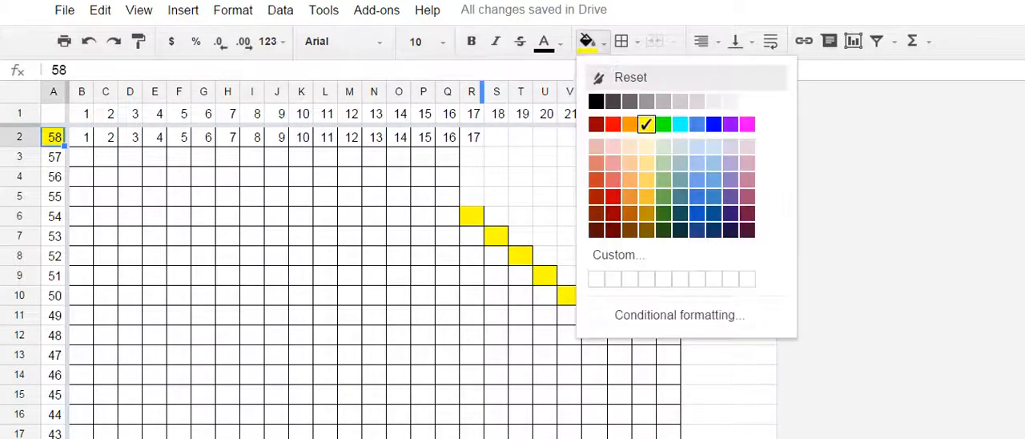
pyautogui.click(631, 77)
pyautogui.moveTo(179, 335); pyautogui.dragTo(178, 317)
pyautogui.scroll(-4, 385, 280)
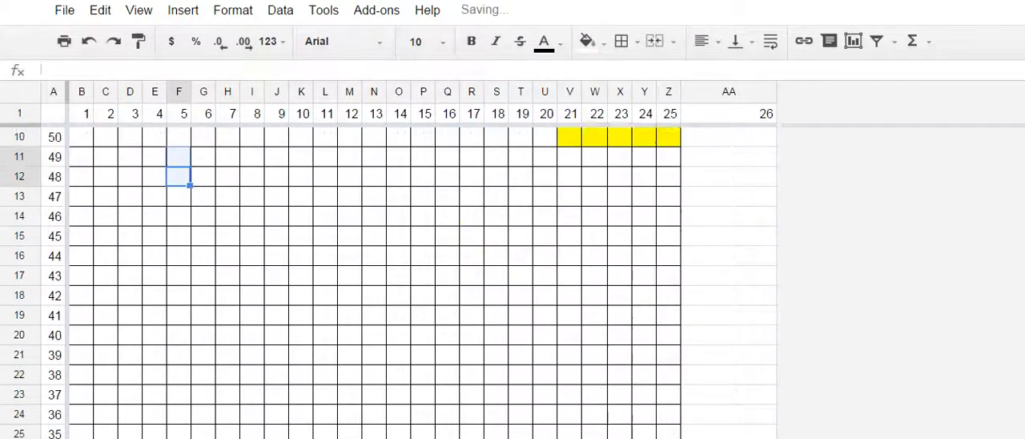
pyautogui.scroll(4, 384, 280)
pyautogui.click(473, 137)
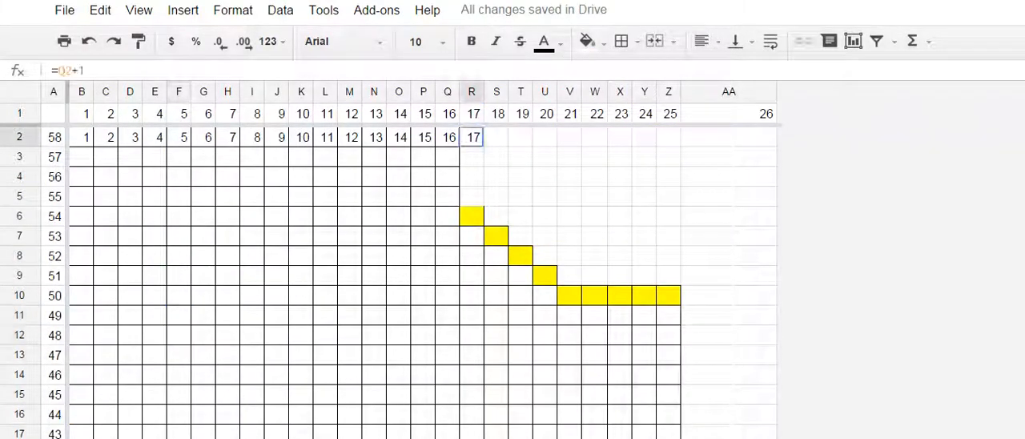
pyautogui.press('Delete')
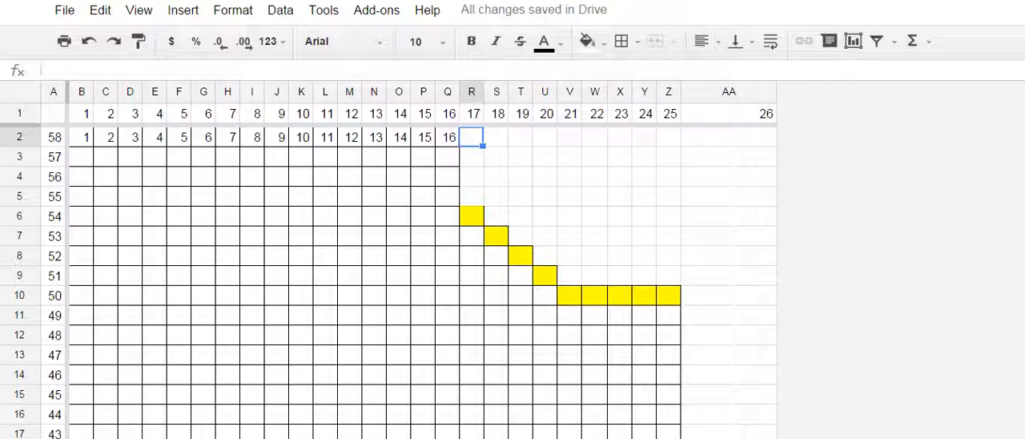
# - Open the chart sheet's name for editing
pyautogui.rightClick(200, 438)
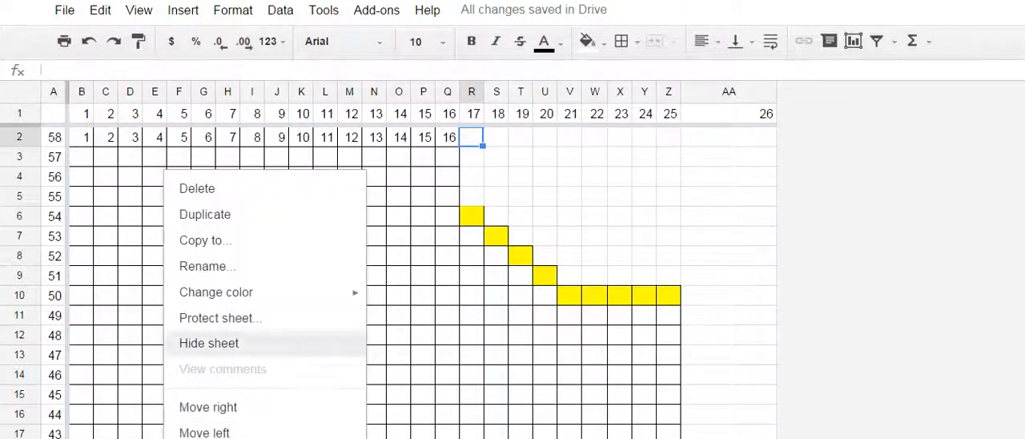
pyautogui.click(207, 266)
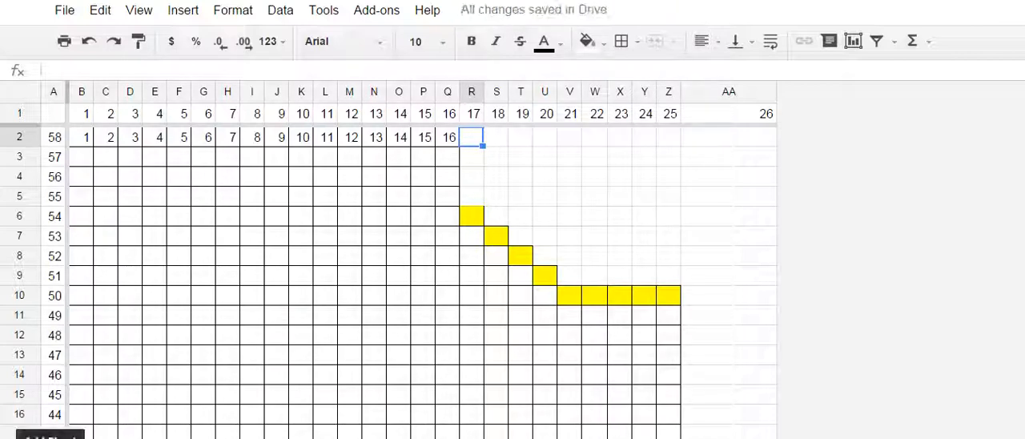
# - Add a new blank sheet to the spreadsheet and rename it
pyautogui.hotkey('shift', 'F11')
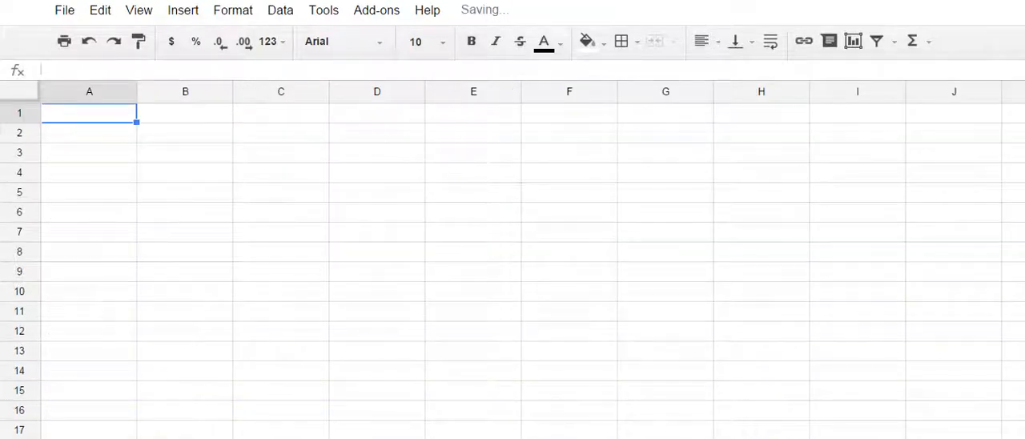
pyautogui.rightClick(277, 438)
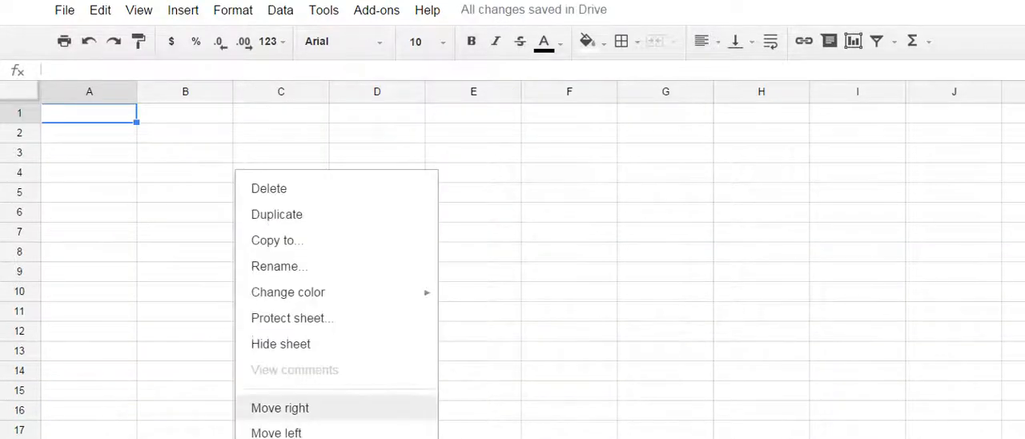
pyautogui.click(276, 266)
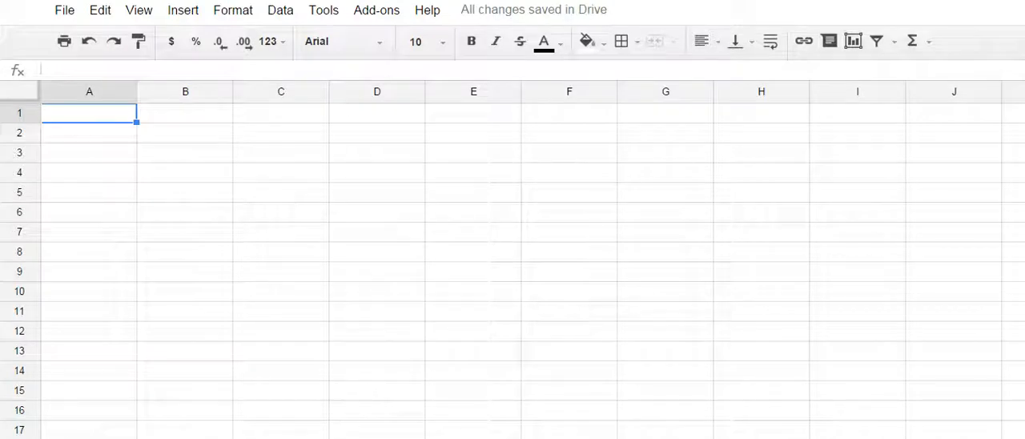
pyautogui.press('Return')
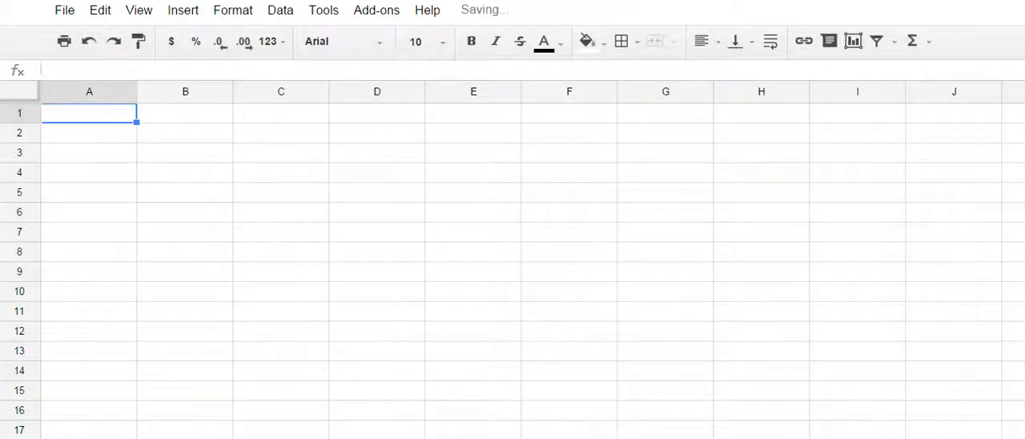
# - Narrow all columns of the empty sheet to the same small width for a near-square chart grid
pyautogui.hotkey('ctrl', 'a')
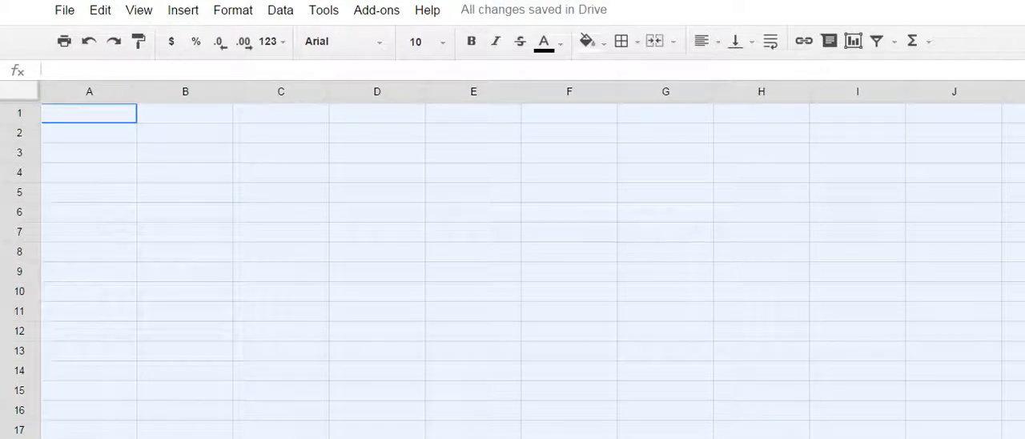
pyautogui.moveTo(136, 91); pyautogui.dragTo(69, 91)
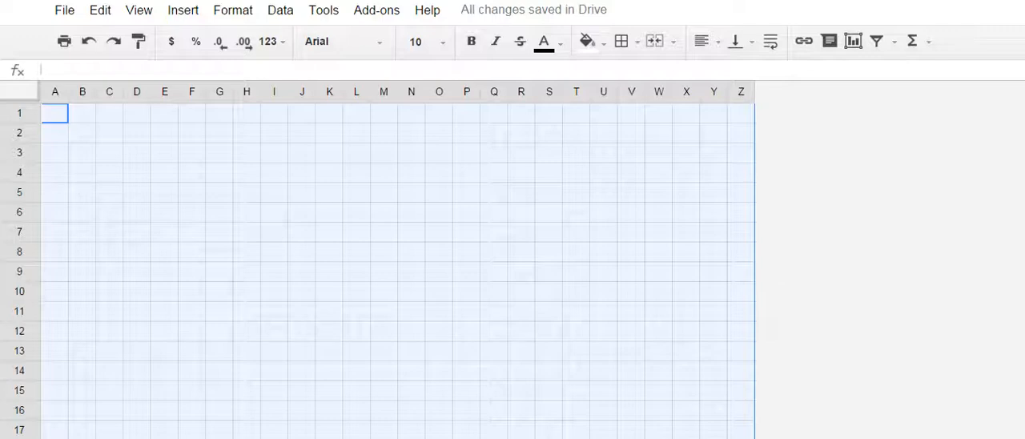
pyautogui.click(82, 133)
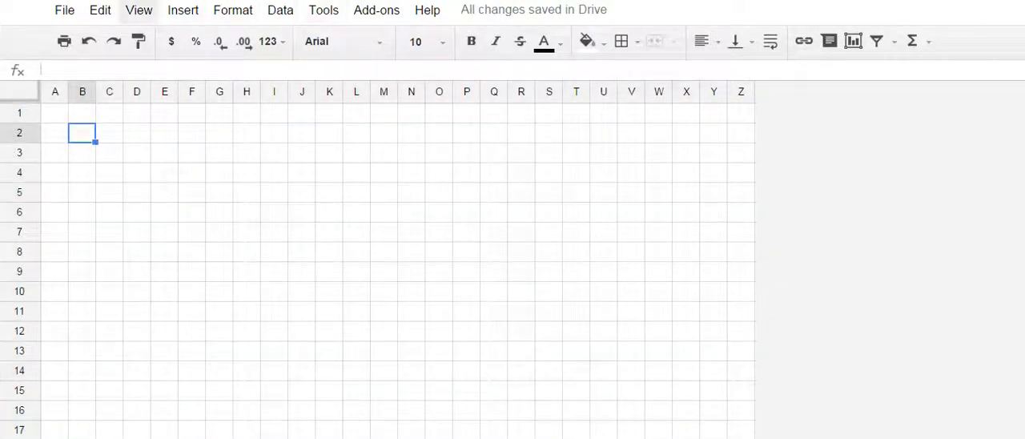
# - Freeze the first row and the first column of the sheet
pyautogui.click(138, 10)
pyautogui.moveTo(182, 42)
pyautogui.click(402, 85)
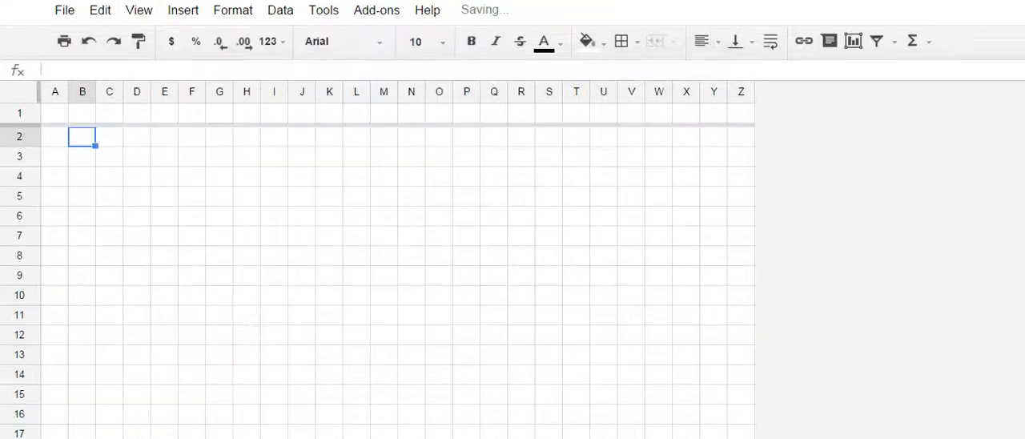
pyautogui.click(138, 9)
pyautogui.moveTo(192, 68)
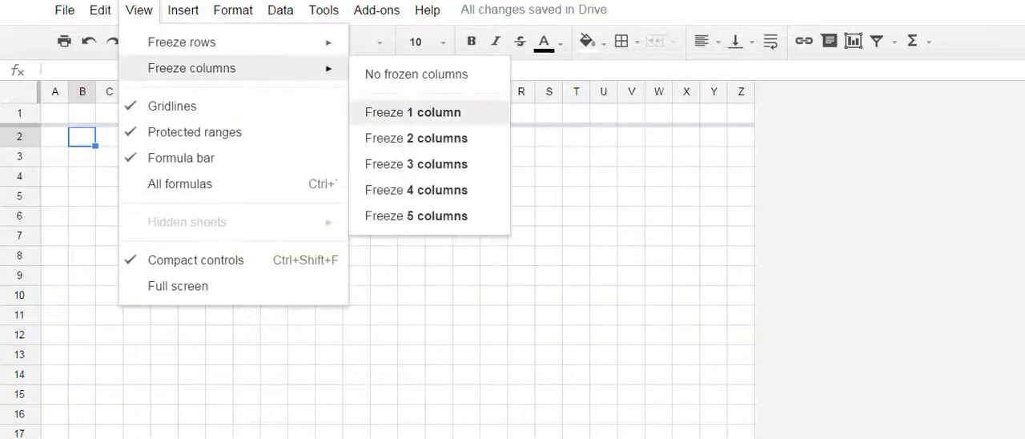
pyautogui.click(414, 112)
# - Number the stitches in row 1, entering 1 in B1 and filling the formula =B1+1 from C1 through Z1
pyautogui.click(85, 113)
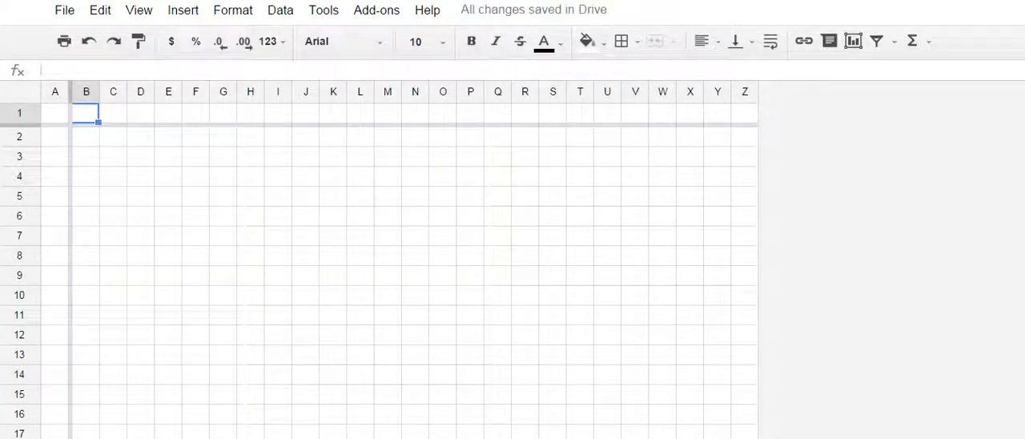
pyautogui.write('1')
pyautogui.press('Tab')
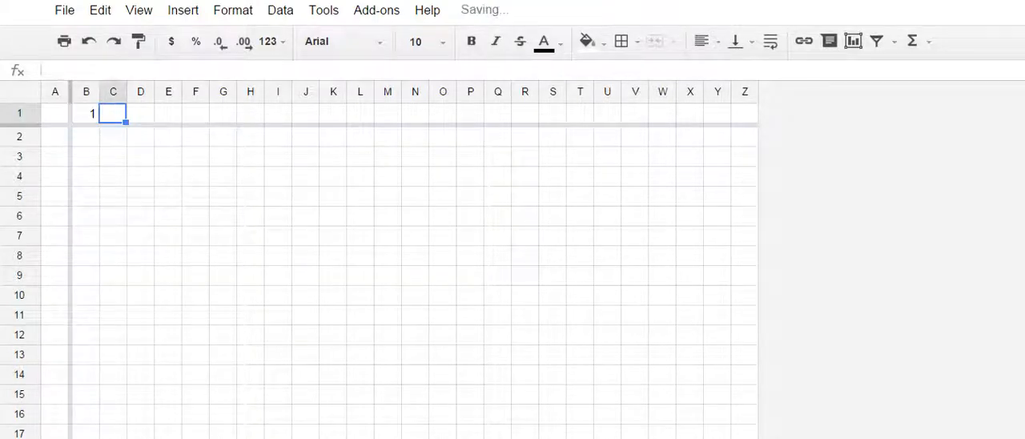
pyautogui.write('=')
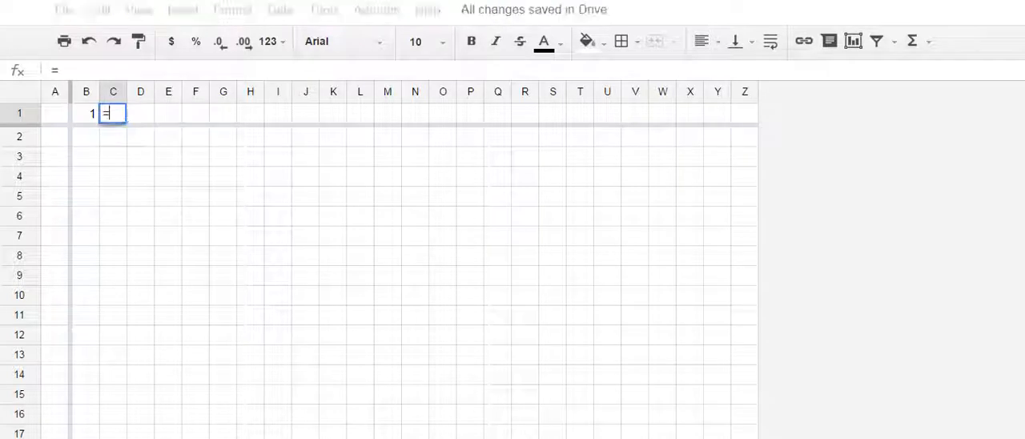
pyautogui.press('Left')
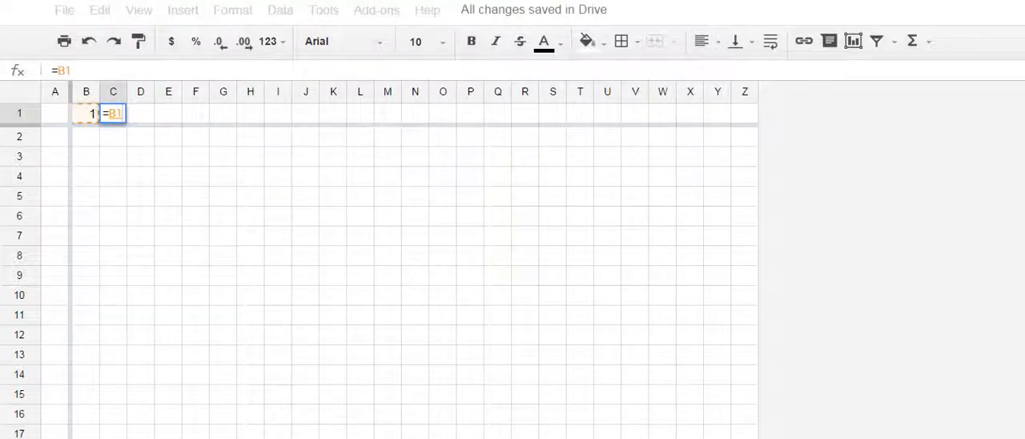
pyautogui.write('-1')
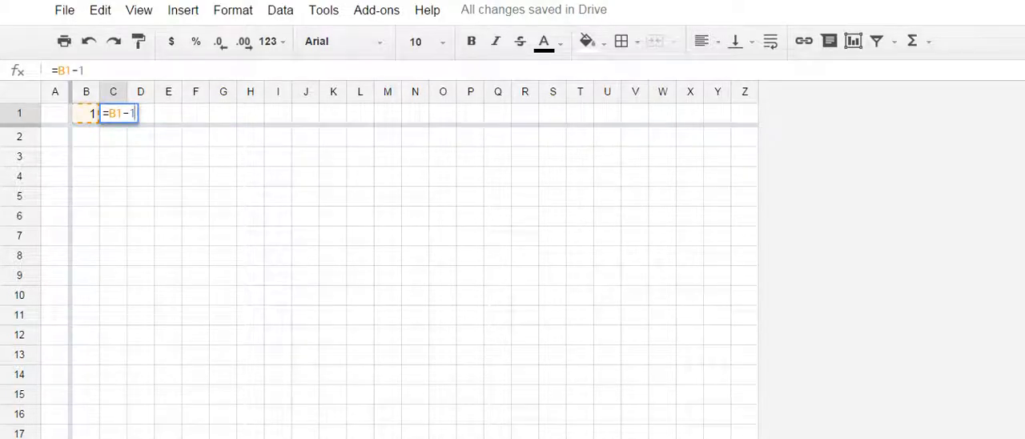
pyautogui.press('BackSpace')
pyautogui.press('BackSpace')
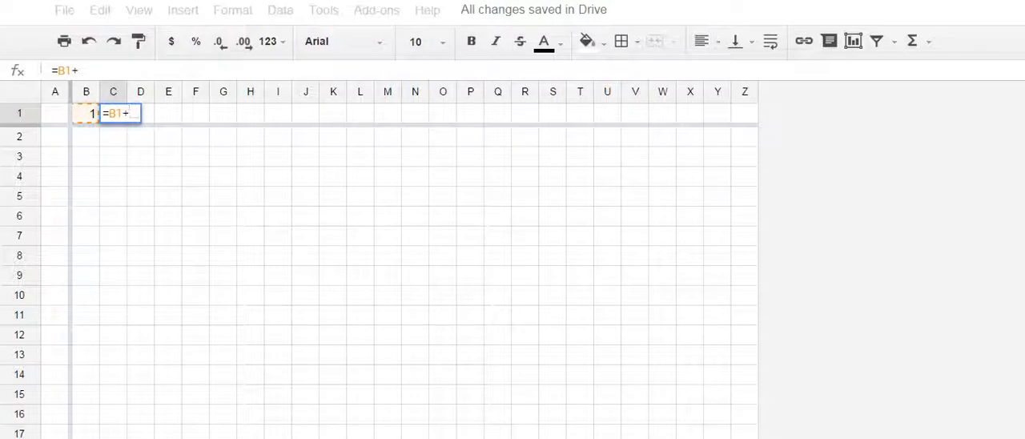
pyautogui.write('1')
pyautogui.press('Return')
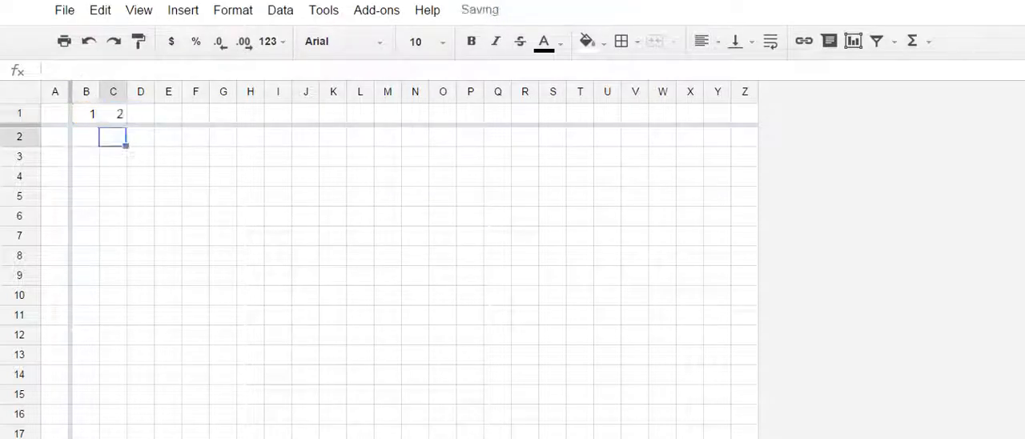
pyautogui.click(113, 113)
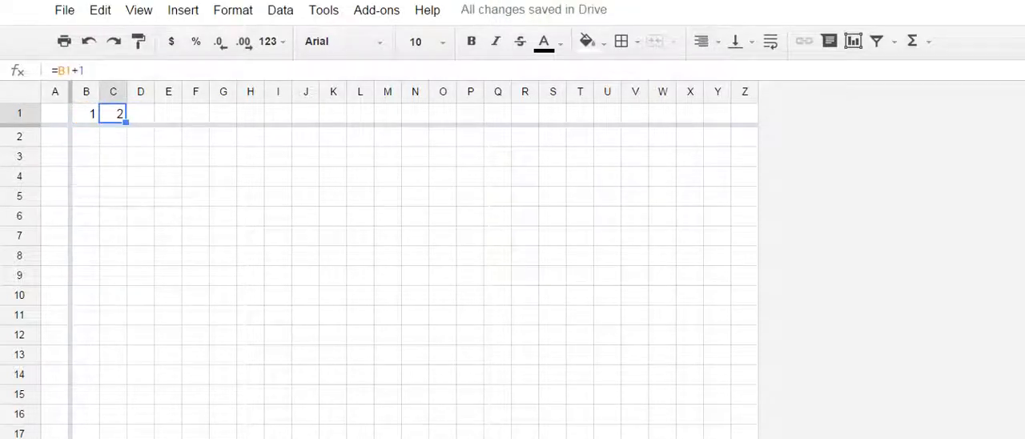
pyautogui.moveTo(126, 123); pyautogui.dragTo(746, 117)
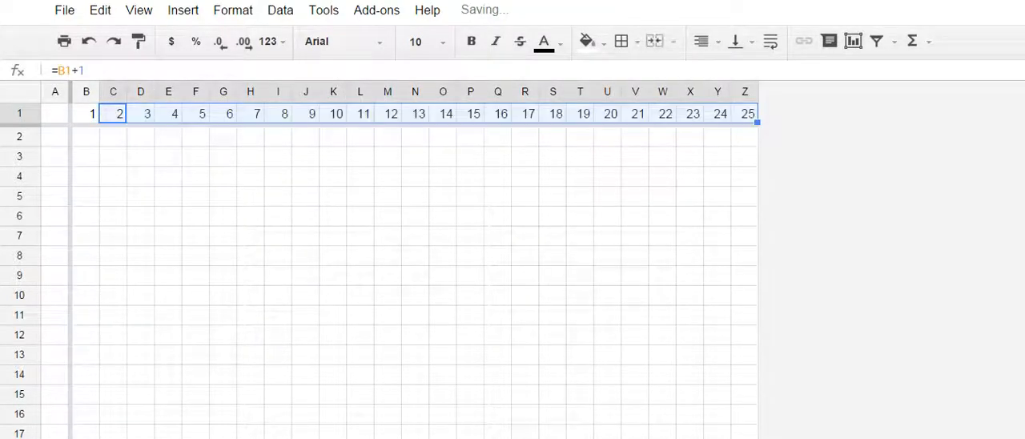
# - Insert two columns to the right of Z and extend the stitch numbering formula through AB1
pyautogui.click(745, 137)
pyautogui.press('Left')
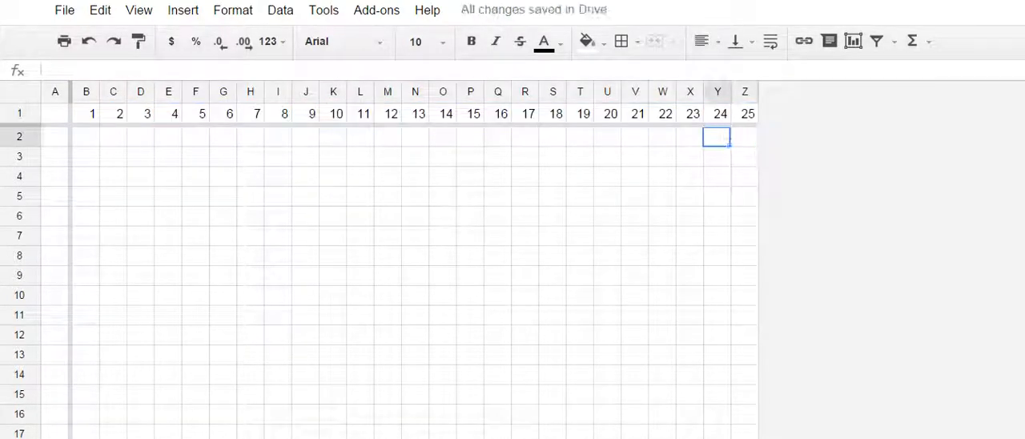
pyautogui.hotkey('shift', 'Right')
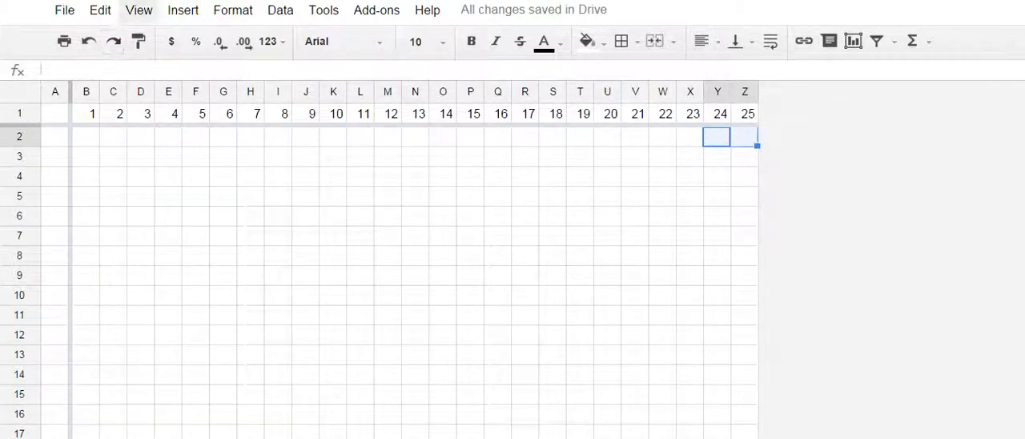
pyautogui.click(183, 10)
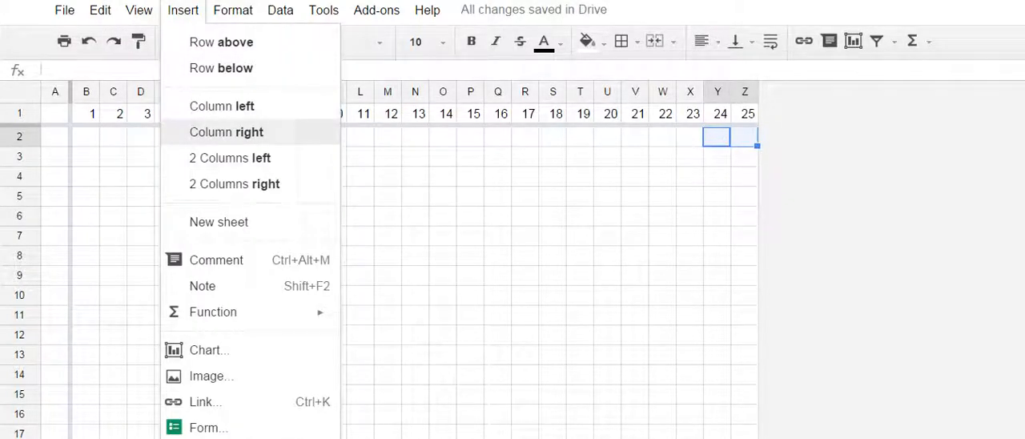
pyautogui.click(233, 184)
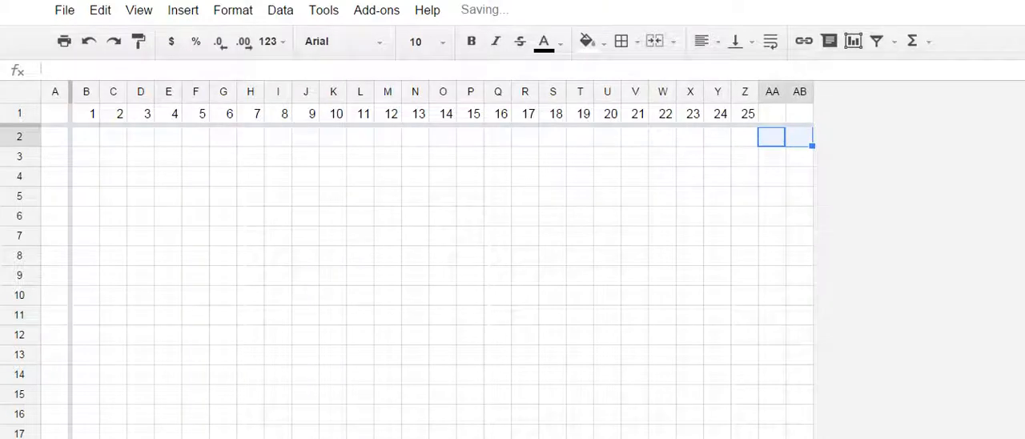
pyautogui.click(745, 114)
pyautogui.moveTo(757, 123); pyautogui.dragTo(800, 120)
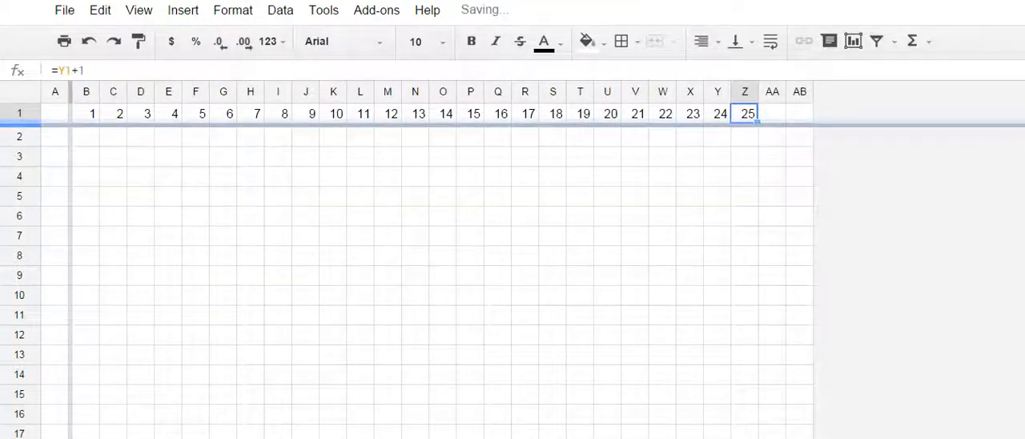
pyautogui.click(759, 125)
pyautogui.moveTo(757, 122); pyautogui.dragTo(800, 120)
pyautogui.click(772, 137)
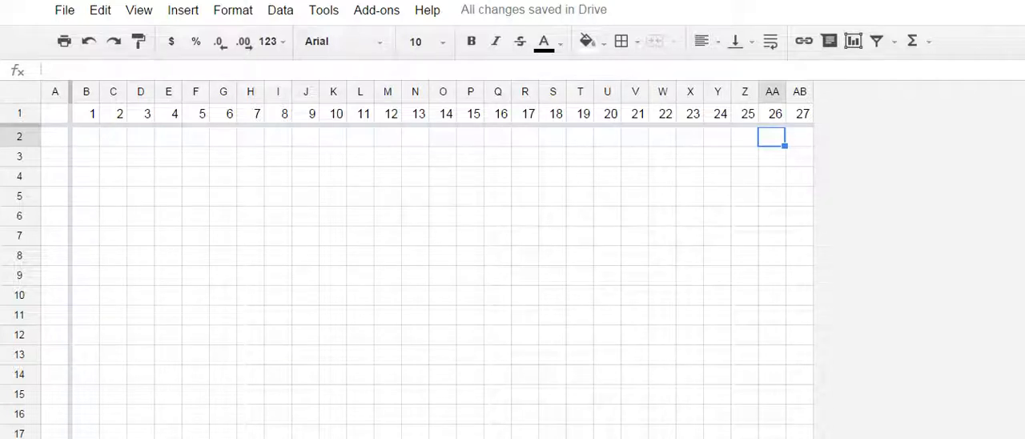
# - Insert 12 more columns to the right of column AB
pyautogui.click(800, 114)
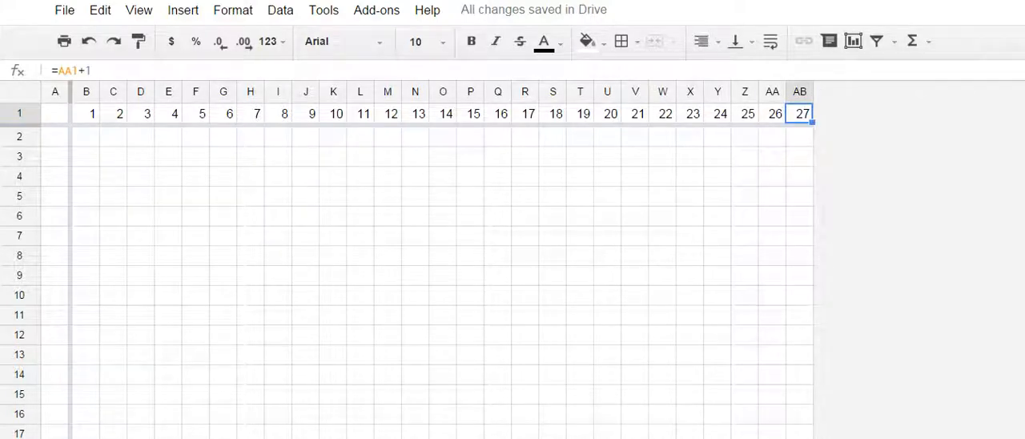
pyautogui.moveTo(799, 137); pyautogui.dragTo(498, 157)
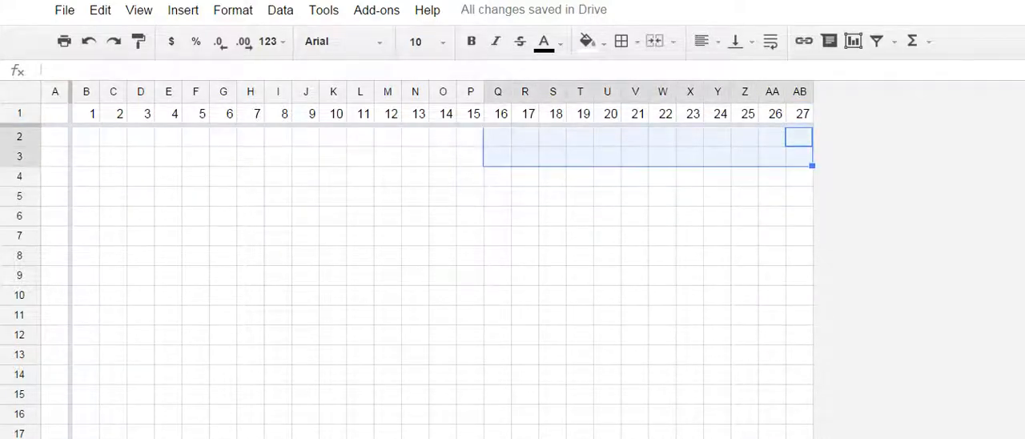
pyautogui.click(182, 9)
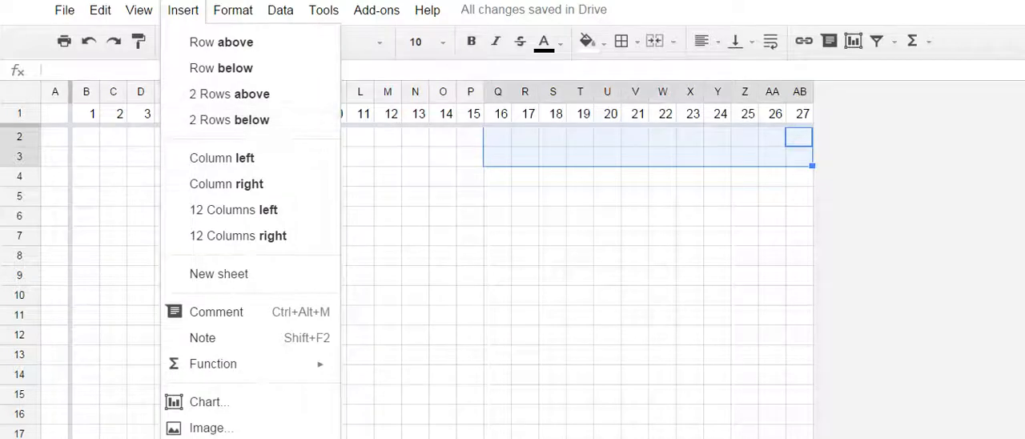
pyautogui.click(238, 236)
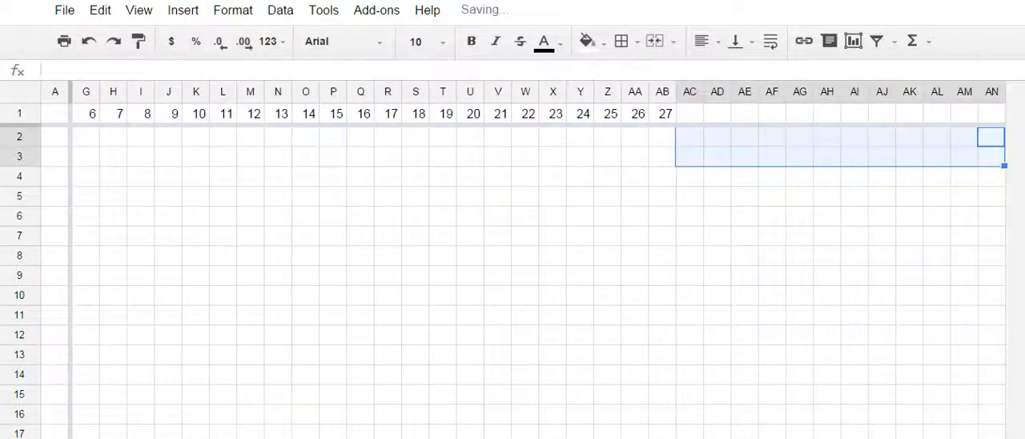
pyautogui.click(717, 137)
# - Extend the stitch numbering from AB1 through AN1 and delete the surplus numbers in AJ1:AN1
pyautogui.click(662, 114)
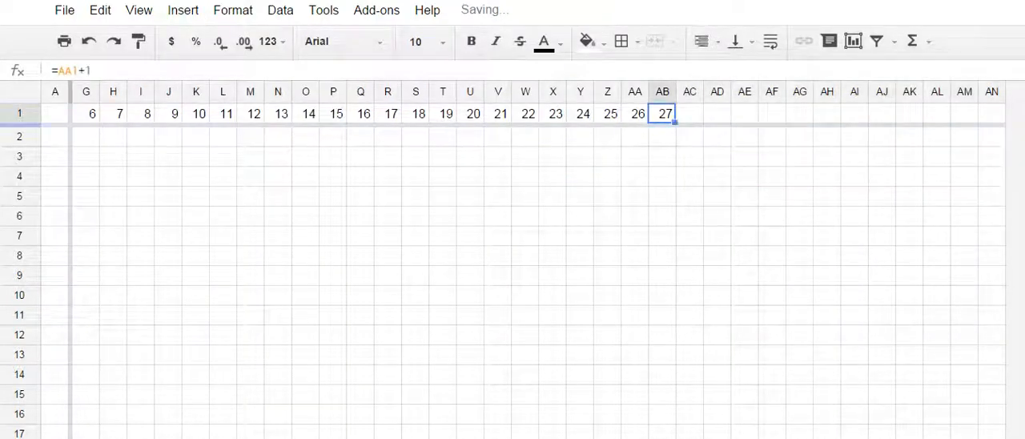
pyautogui.moveTo(675, 122); pyautogui.dragTo(994, 119)
pyautogui.click(854, 137)
pyautogui.moveTo(882, 114); pyautogui.dragTo(992, 114)
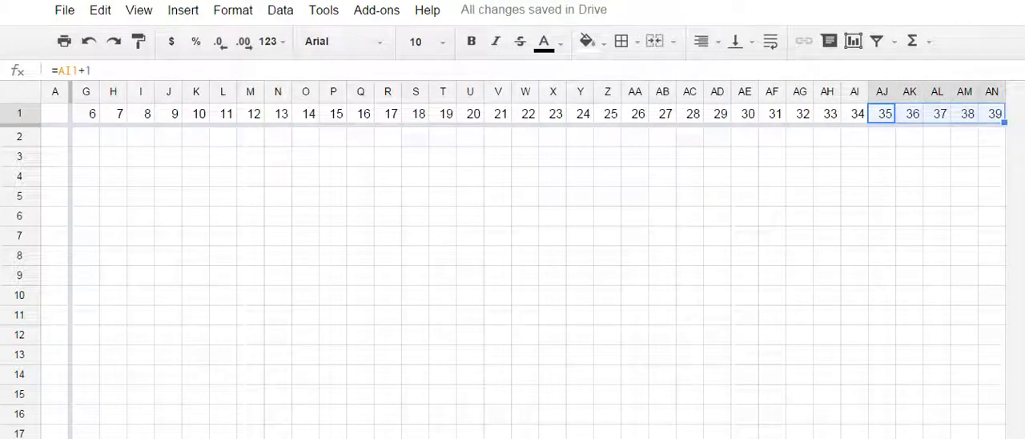
pyautogui.press('Delete')
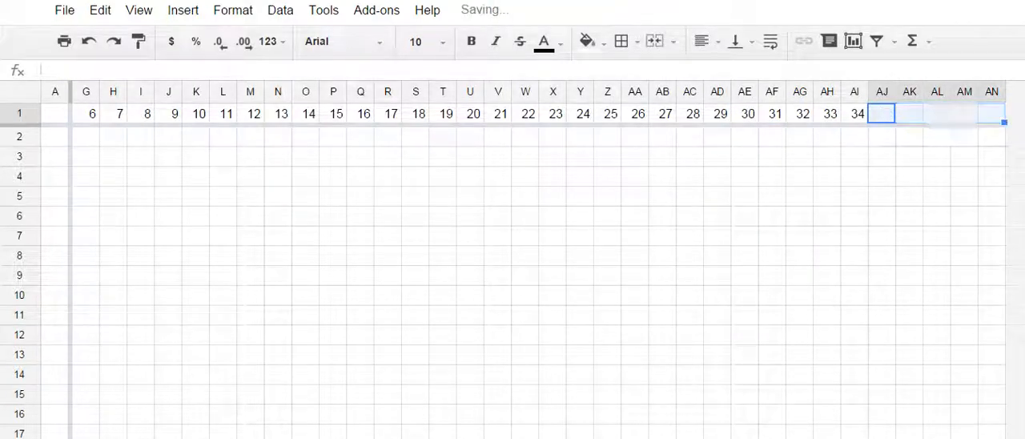
# - Start the descending row numbering with 34 in A2 and the formula =A2-1 in A3
pyautogui.click(55, 137)
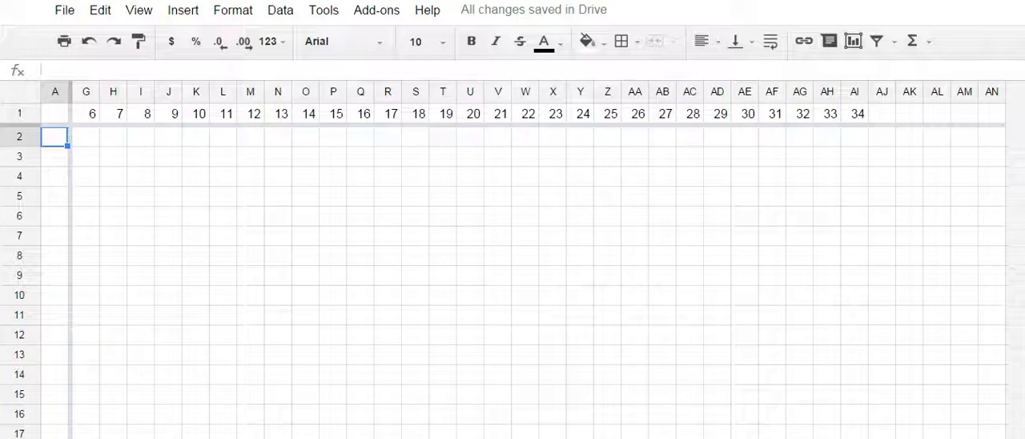
pyautogui.write('34')
pyautogui.press('Return')
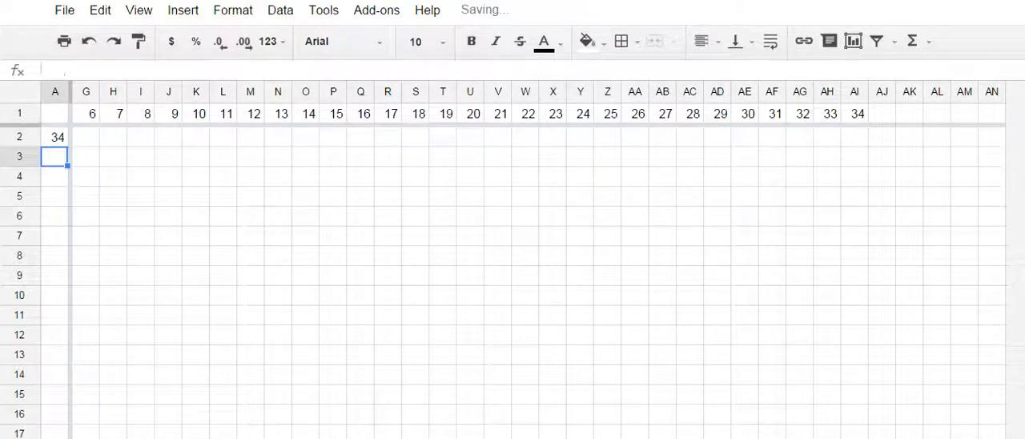
pyautogui.write('=A2')
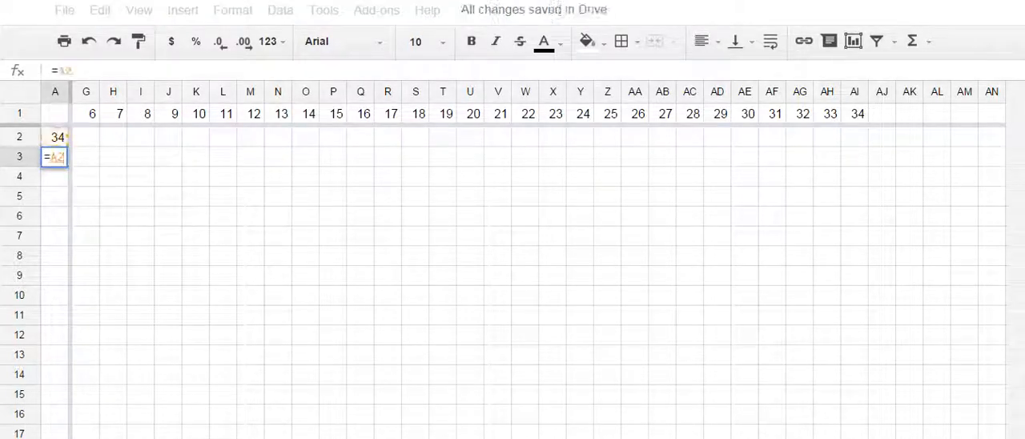
pyautogui.write('-1')
pyautogui.press('Return')
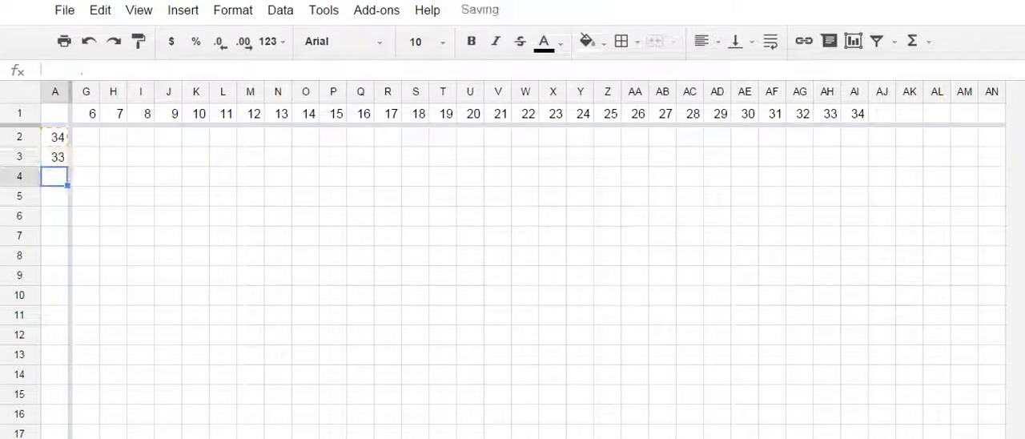
# - Extend the descending row numbering formula from A3 down through A35
pyautogui.click(54, 157)
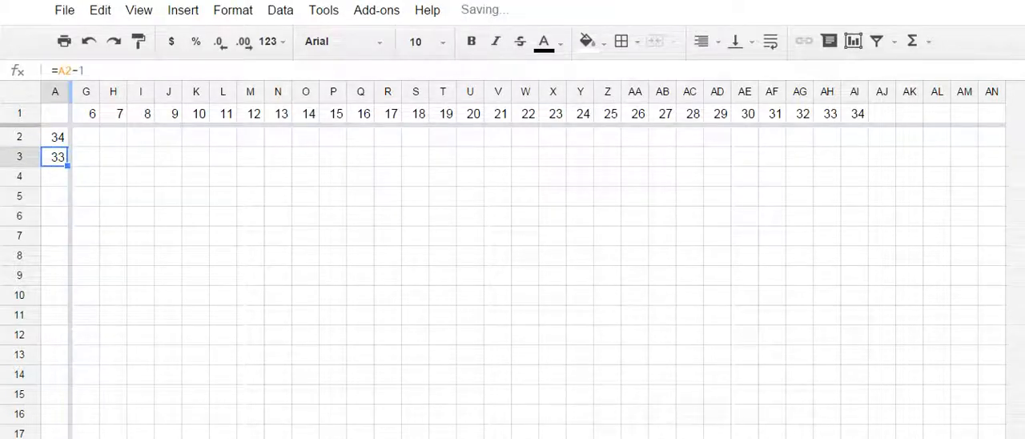
pyautogui.scroll(-4, 512, 281)
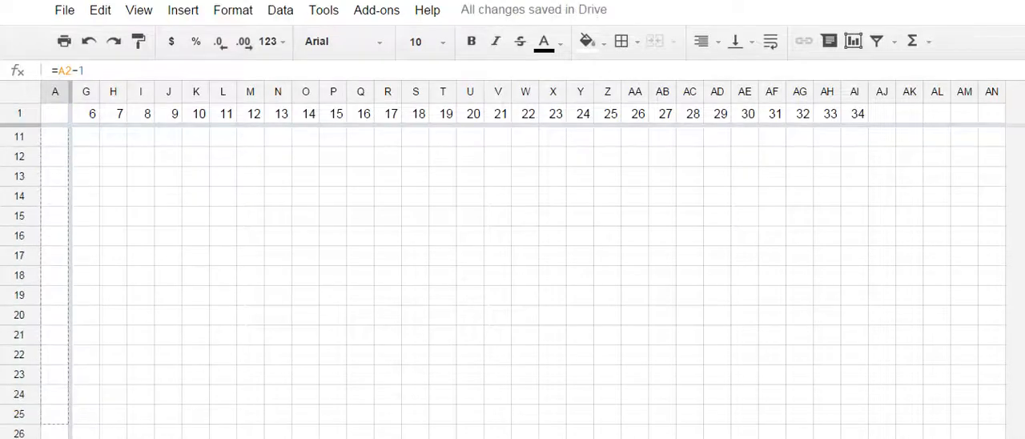
pyautogui.scroll(-2, 512, 280)
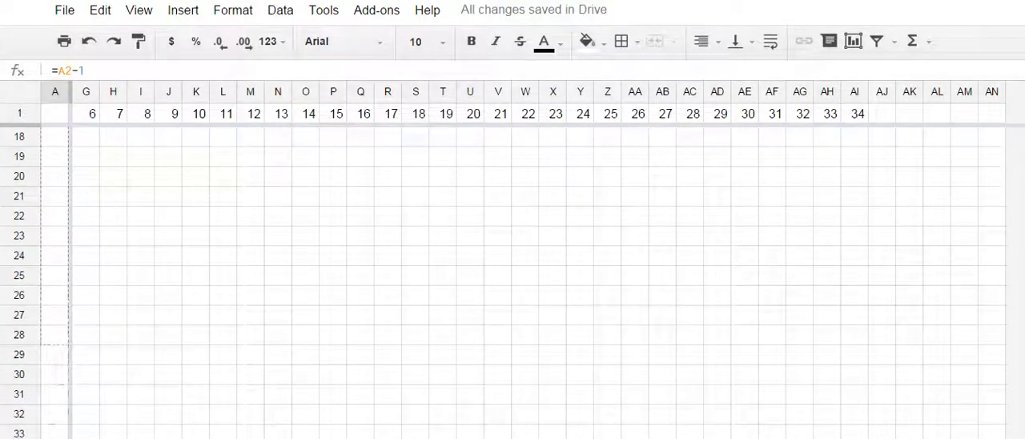
pyautogui.hotkey('ctrl', 'v')
pyautogui.scroll(-5, 513, 281)
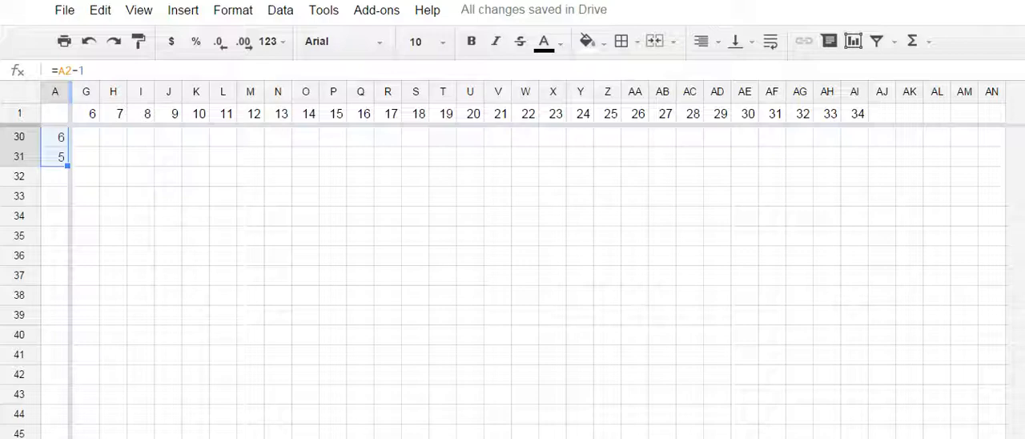
pyautogui.moveTo(67, 165); pyautogui.dragTo(67, 237)
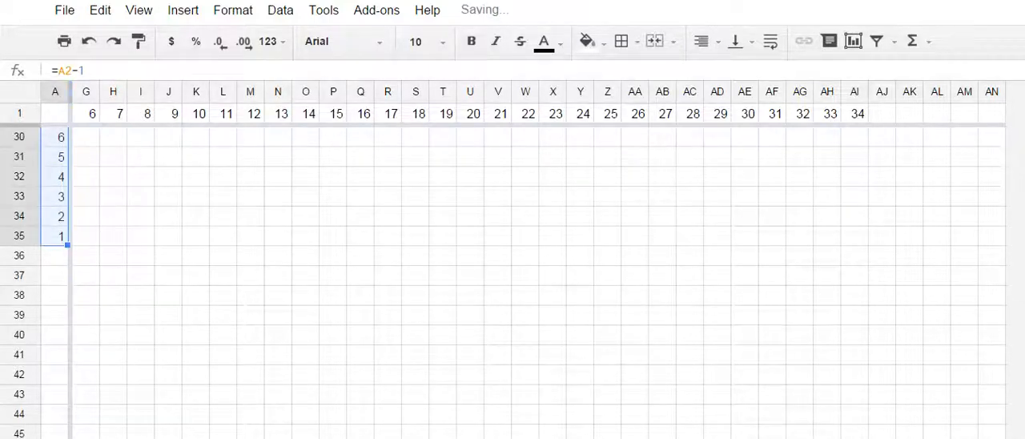
# - Extend the row numbering formula through A42 and restart the count with 12 in A36
pyautogui.hscroll(-3, 537, 264)
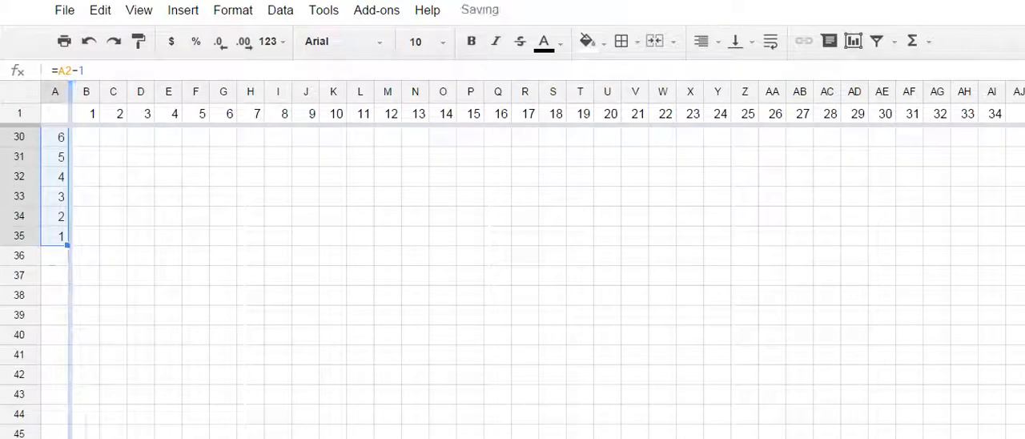
pyautogui.moveTo(68, 245); pyautogui.dragTo(67, 286)
pyautogui.moveTo(67, 340); pyautogui.dragTo(67, 381)
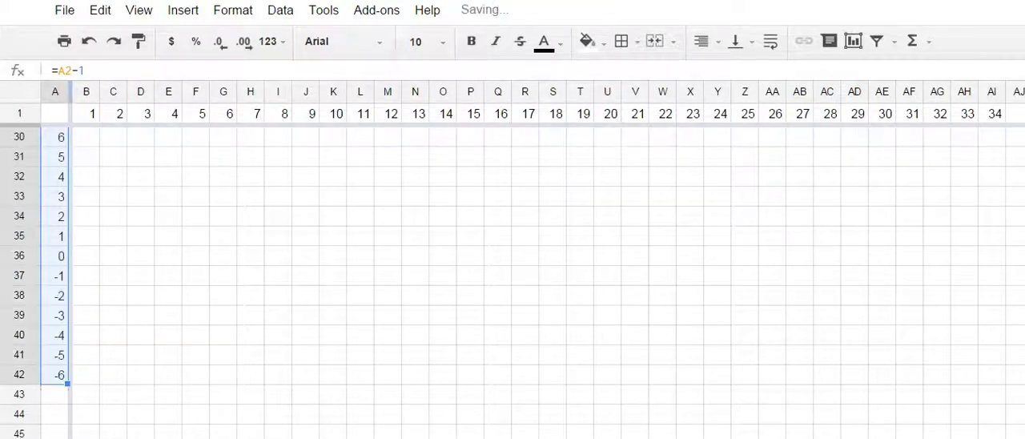
pyautogui.click(55, 256)
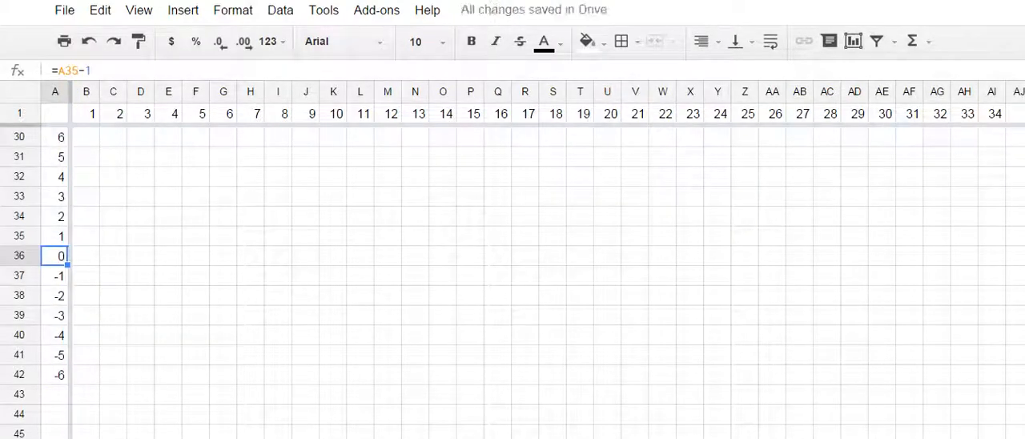
pyautogui.write('12')
pyautogui.press('Return')
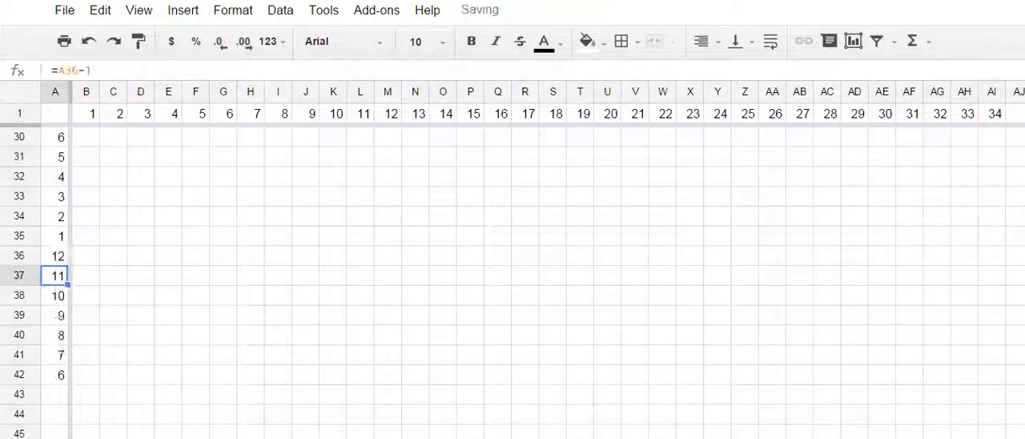
# - Continue the lower block's row numbering formula from A42 down through A47
pyautogui.scroll(-4, 513, 280)
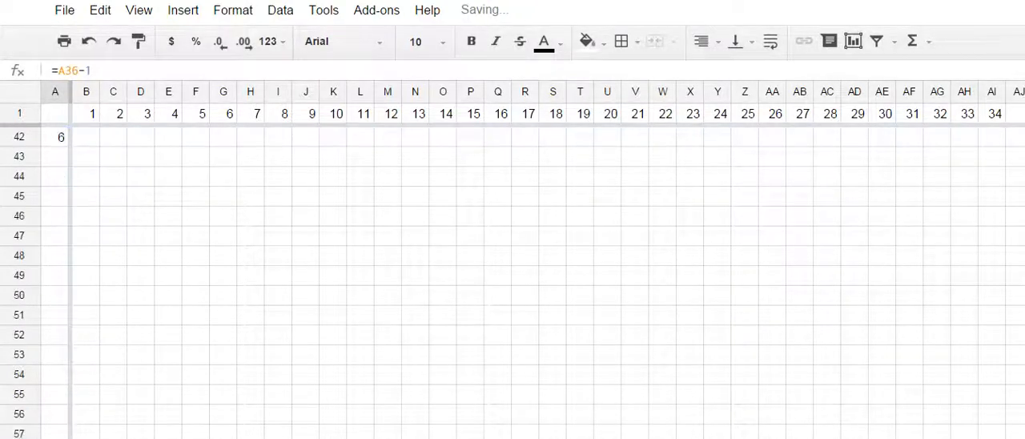
pyautogui.scroll(3, 513, 280)
pyautogui.click(54, 295)
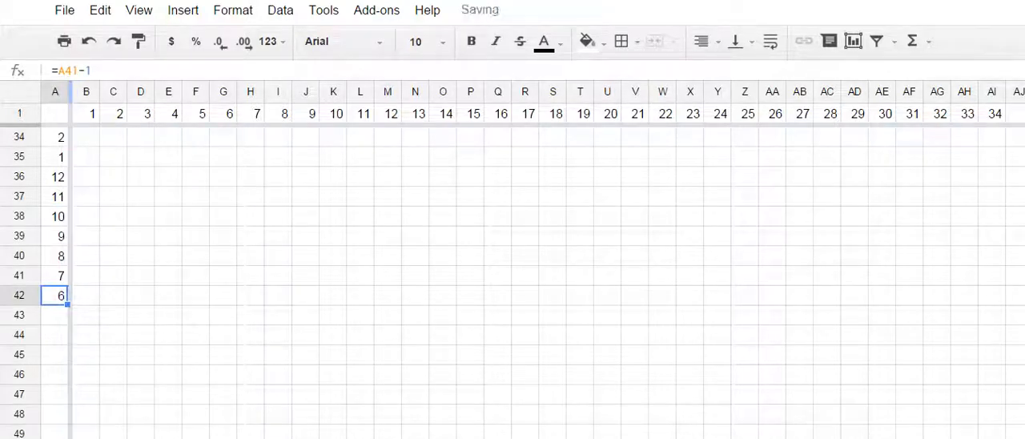
pyautogui.moveTo(68, 305); pyautogui.dragTo(65, 396)
pyautogui.click(86, 394)
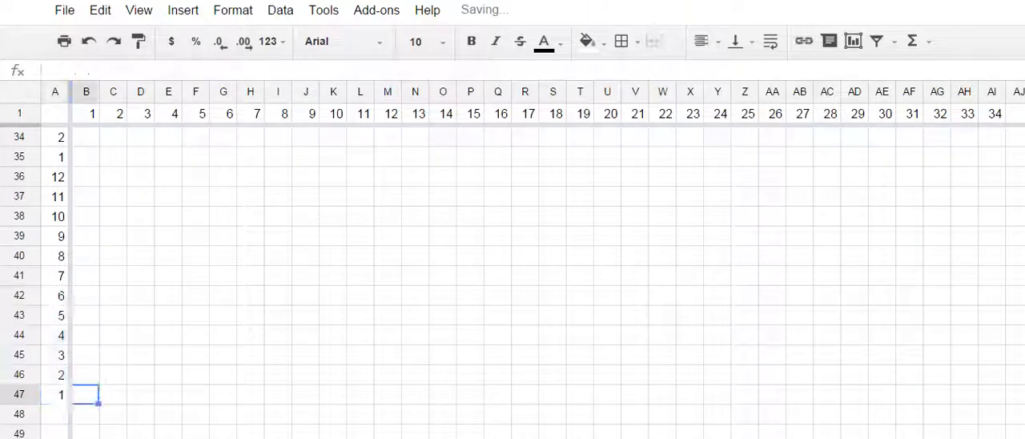
# - Apply black borders around all cells in B36:C47
pyautogui.moveTo(86, 177); pyautogui.dragTo(113, 395)
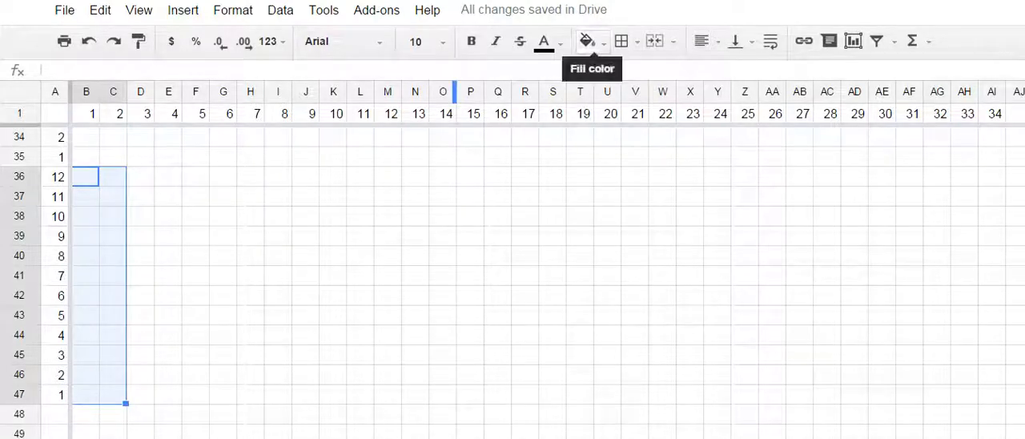
pyautogui.click(621, 41)
pyautogui.click(631, 78)
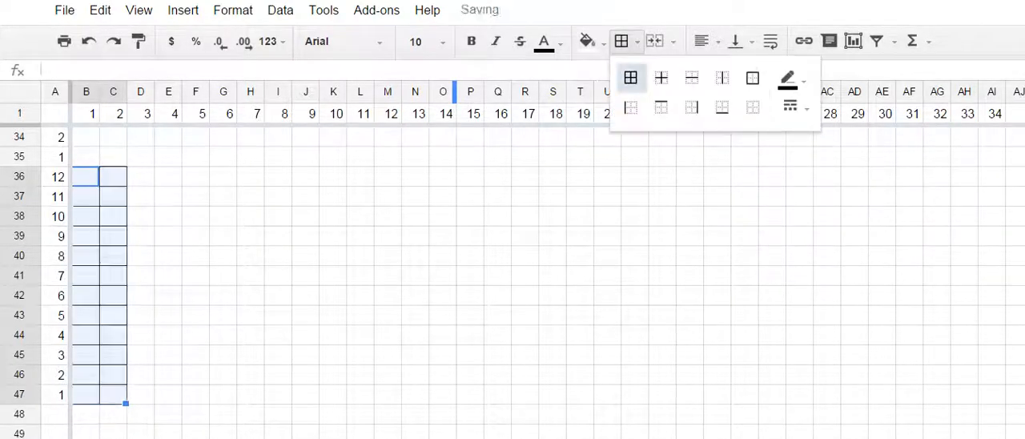
pyautogui.click(223, 257)
# - Fill cells C36:C47 with the salmon-red color
pyautogui.moveTo(113, 176); pyautogui.dragTo(112, 395)
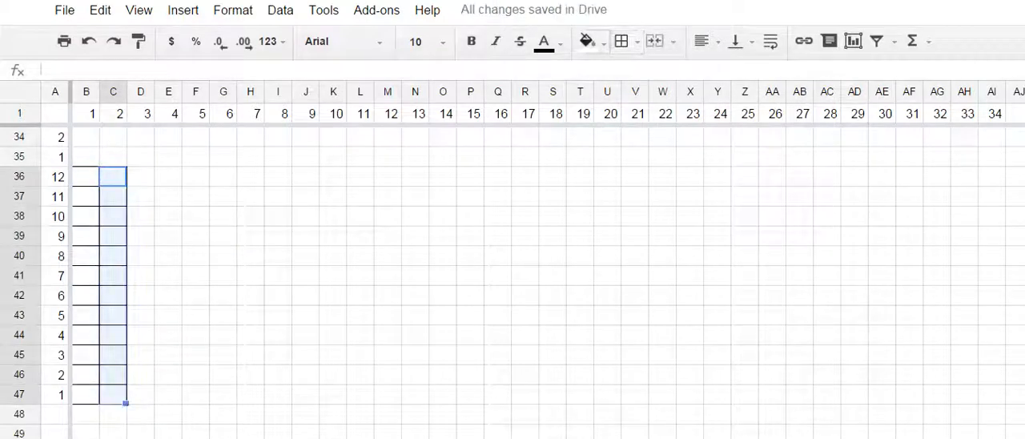
pyautogui.click(587, 41)
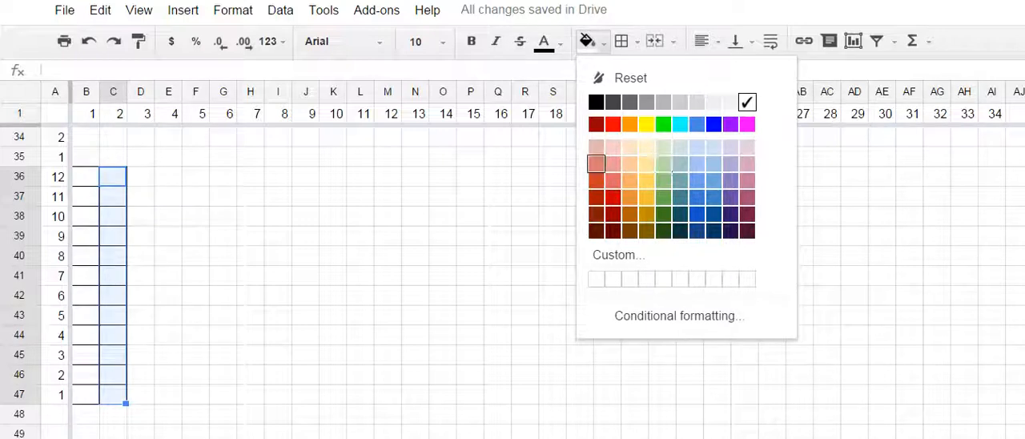
pyautogui.click(596, 163)
pyautogui.click(140, 196)
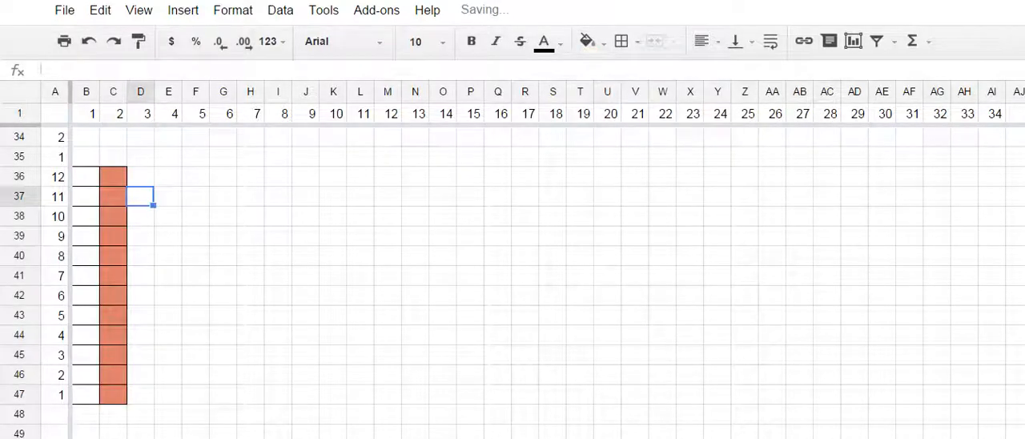
# - Copy the bordered two-column stripe pattern in B36:C47 across rows 36 to 47 through column AI
pyautogui.moveTo(85, 177); pyautogui.dragTo(112, 394)
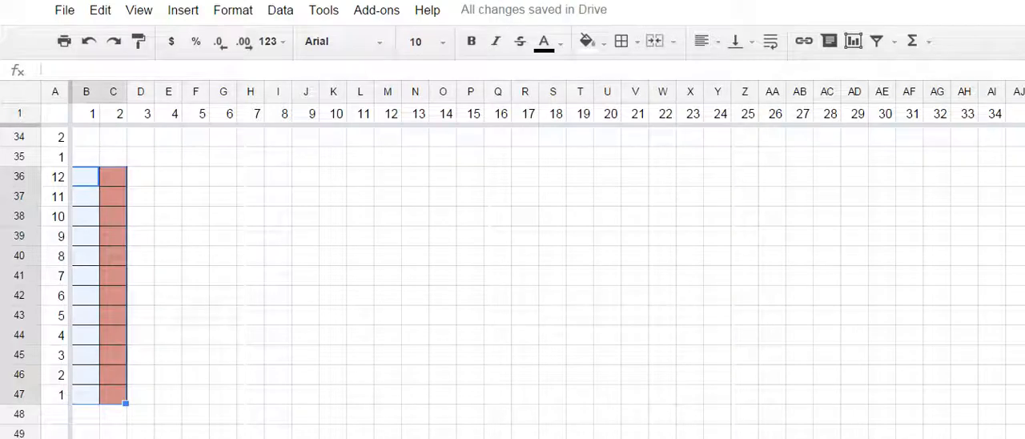
pyautogui.hotkey('ctrl', 'c')
pyautogui.hscroll(5, 537, 264)
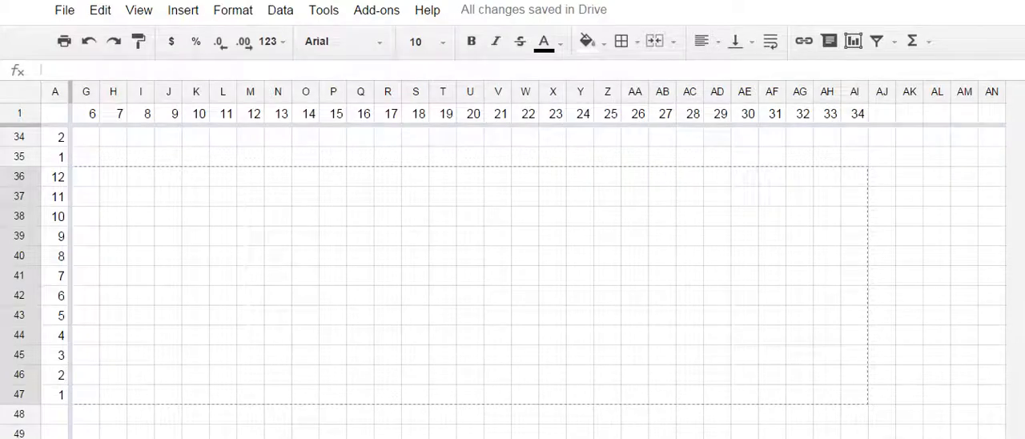
pyautogui.moveTo(853, 387); pyautogui.dragTo(854, 387)
pyautogui.rightClick(854, 388)
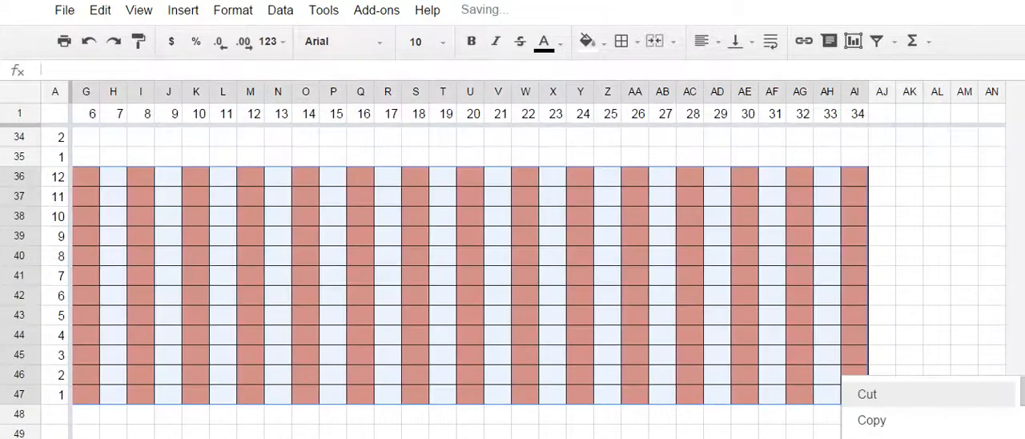
pyautogui.click(909, 334)
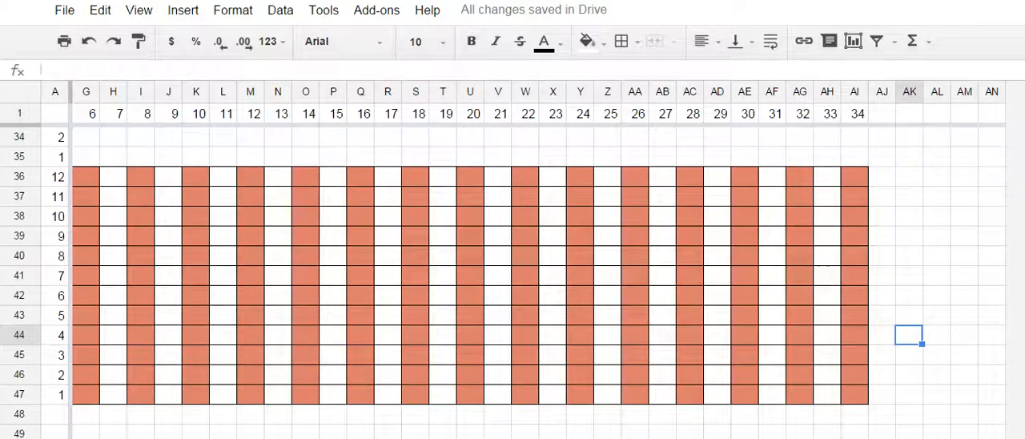
# - Clear the borders and reset the fill color in AC36:AJ48, beyond stitch 27
pyautogui.click(690, 157)
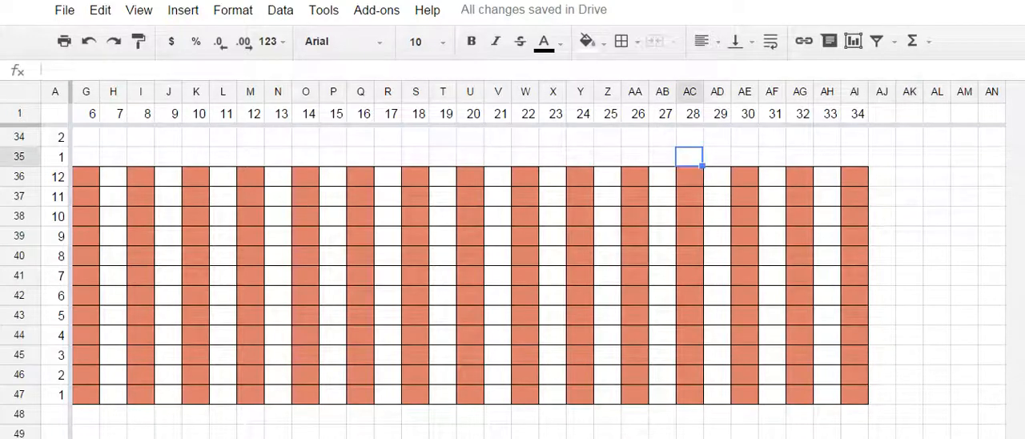
pyautogui.moveTo(690, 175); pyautogui.dragTo(882, 414)
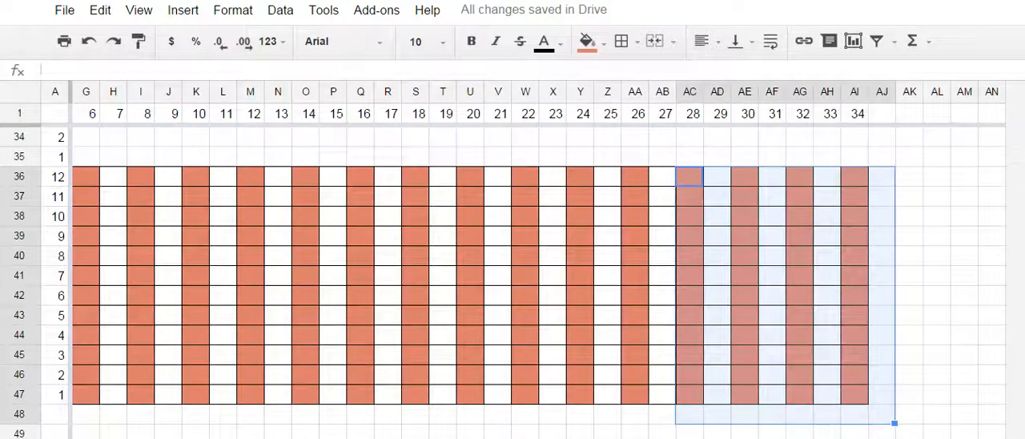
pyautogui.click(623, 42)
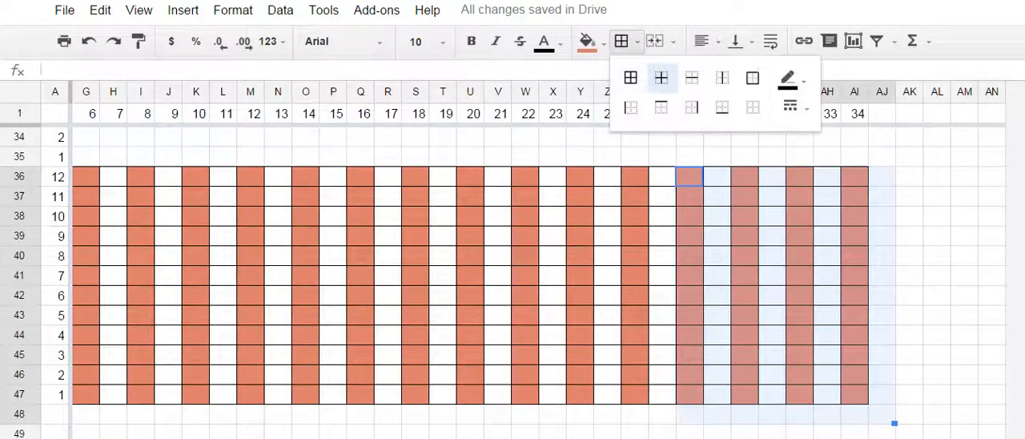
pyautogui.click(753, 107)
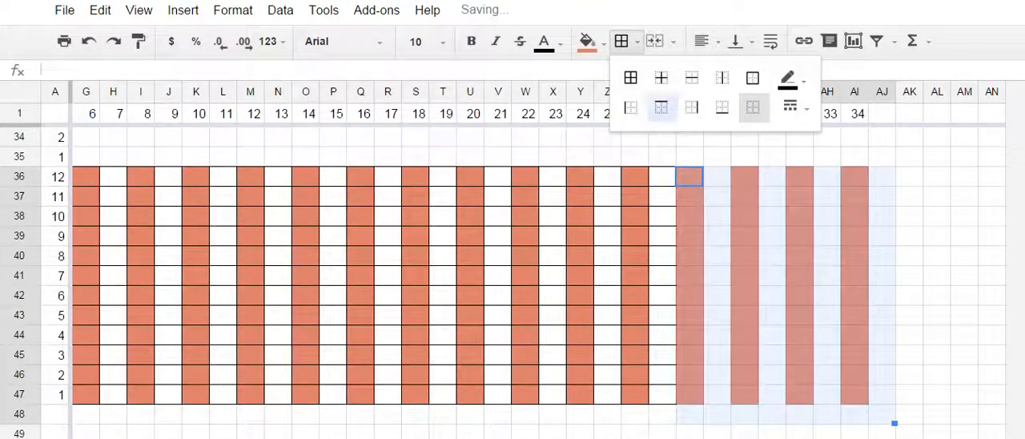
pyautogui.click(587, 41)
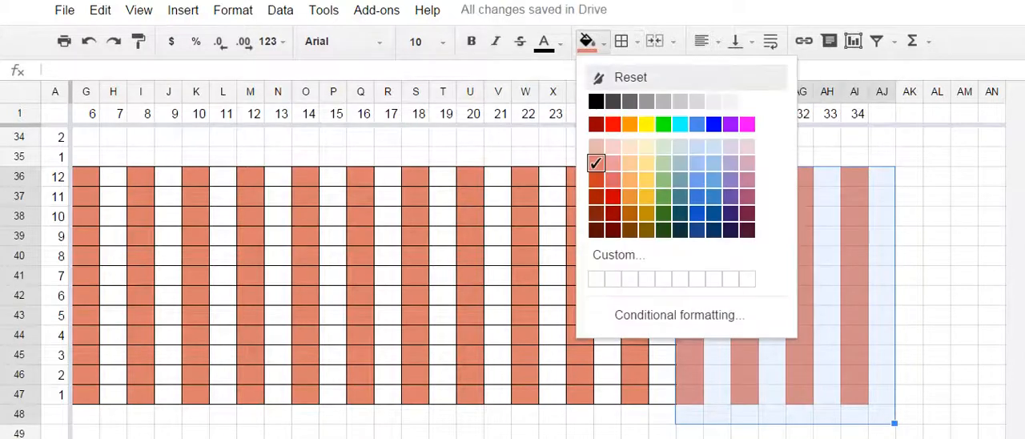
pyautogui.click(621, 79)
# - Reapply all cell borders to AB36:AB47, the last stitch column of the striped block
pyautogui.click(662, 197)
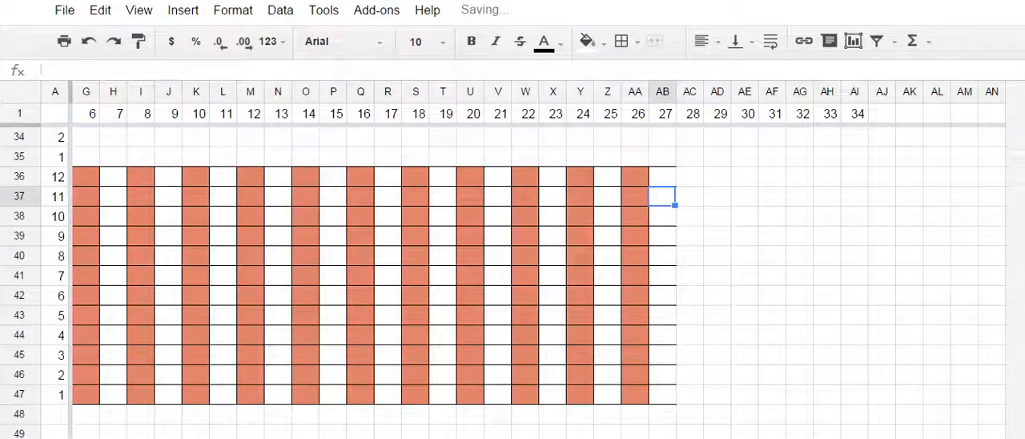
pyautogui.moveTo(662, 176); pyautogui.dragTo(662, 394)
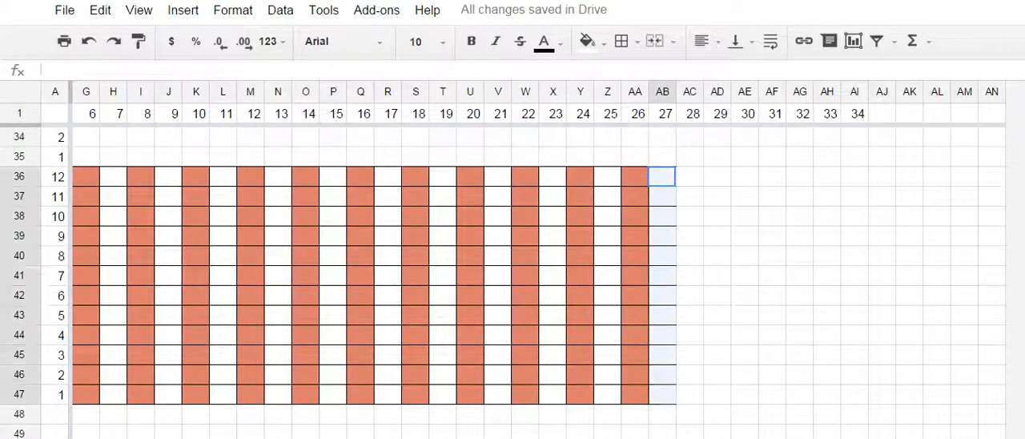
pyautogui.click(621, 41)
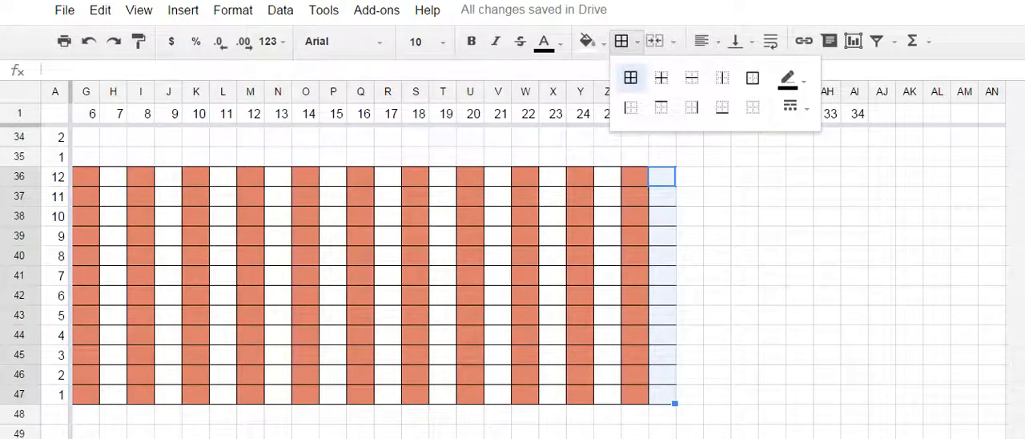
pyautogui.click(630, 78)
pyautogui.click(745, 216)
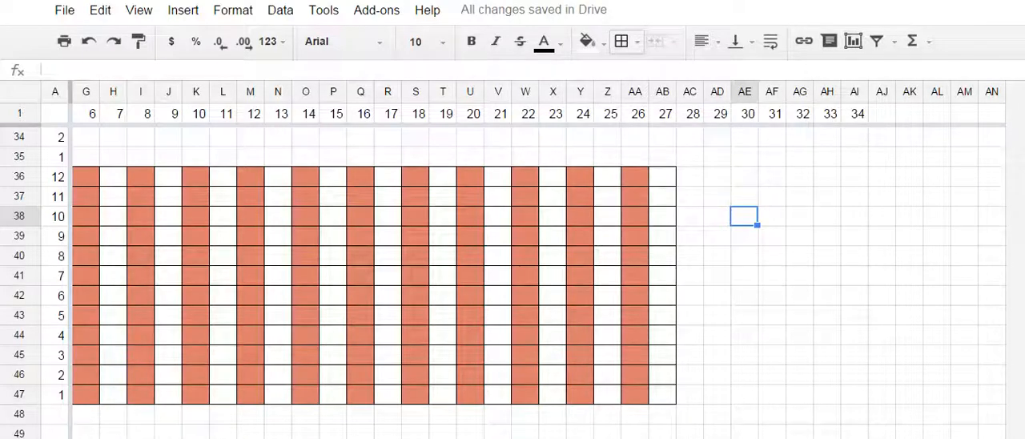
# - Reduce the browser zoom to 100%
pyautogui.click(415, 375)
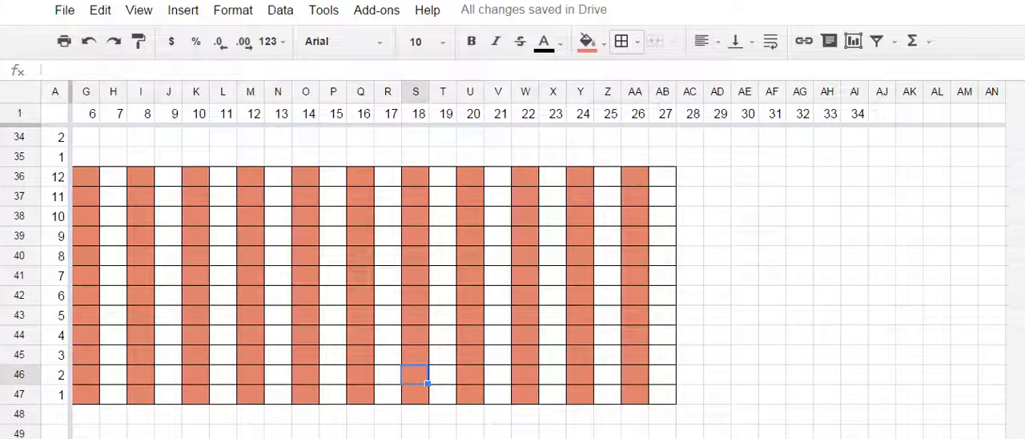
pyautogui.hotkey('alt', 'f')
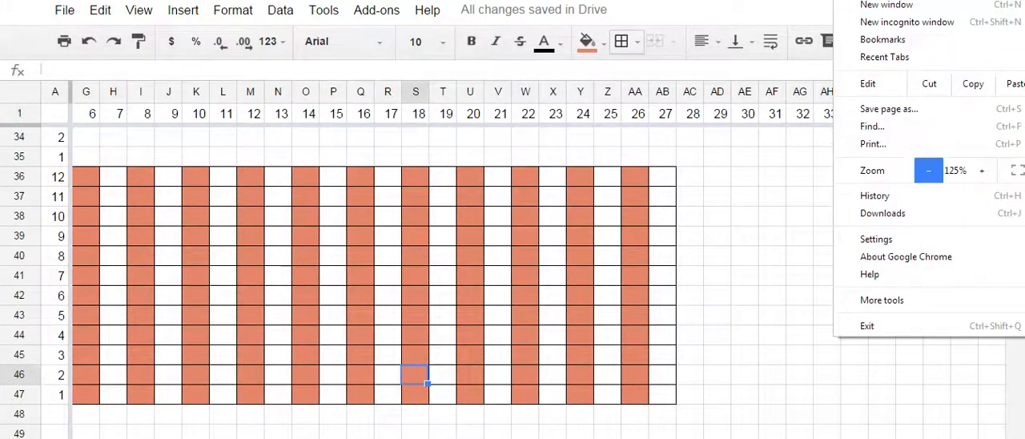
pyautogui.click(928, 169)
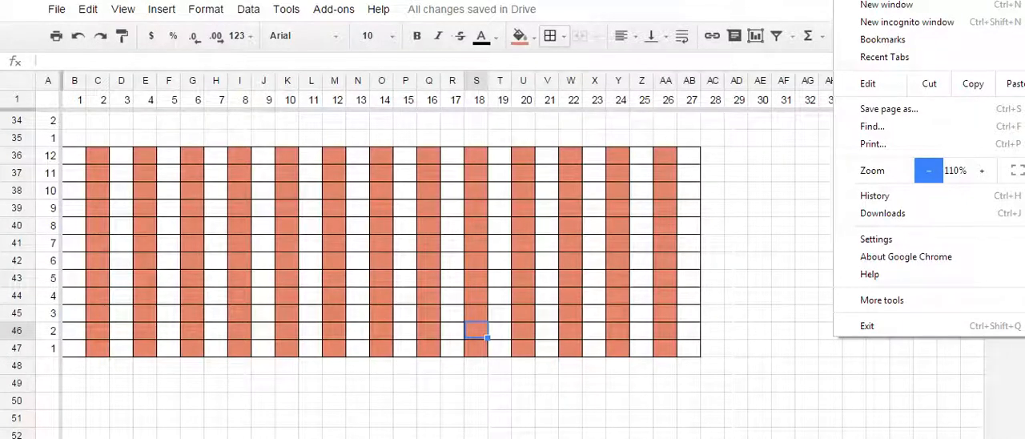
pyautogui.click(929, 170)
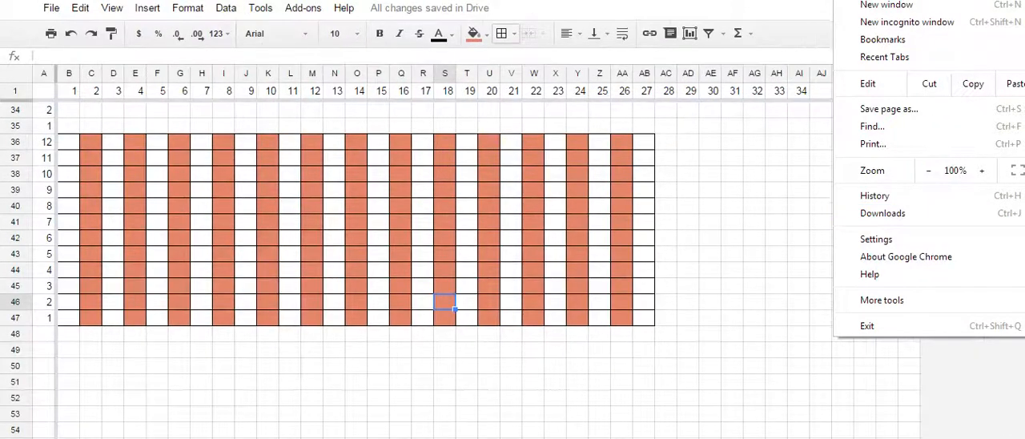
pyautogui.click(799, 238)
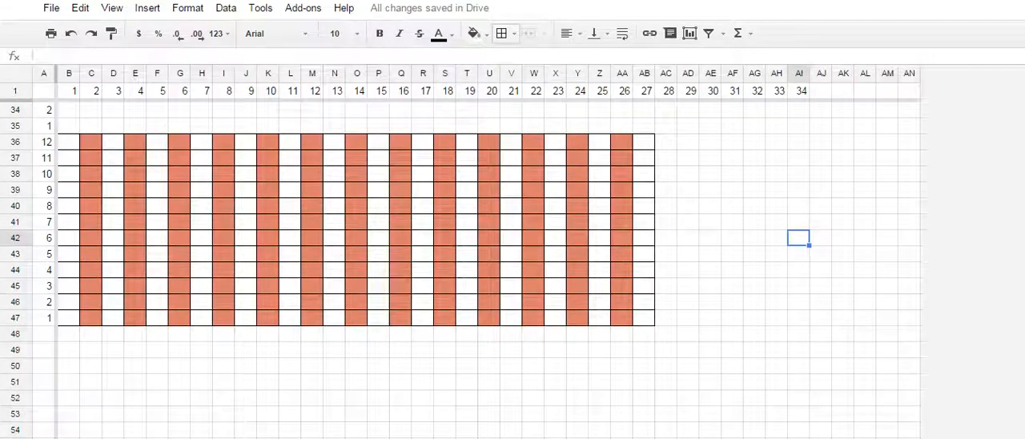
# - Extend the stitch numbering in row 1 from AI1 through AN1, up to 39
pyautogui.moveTo(69, 142); pyautogui.dragTo(644, 318)
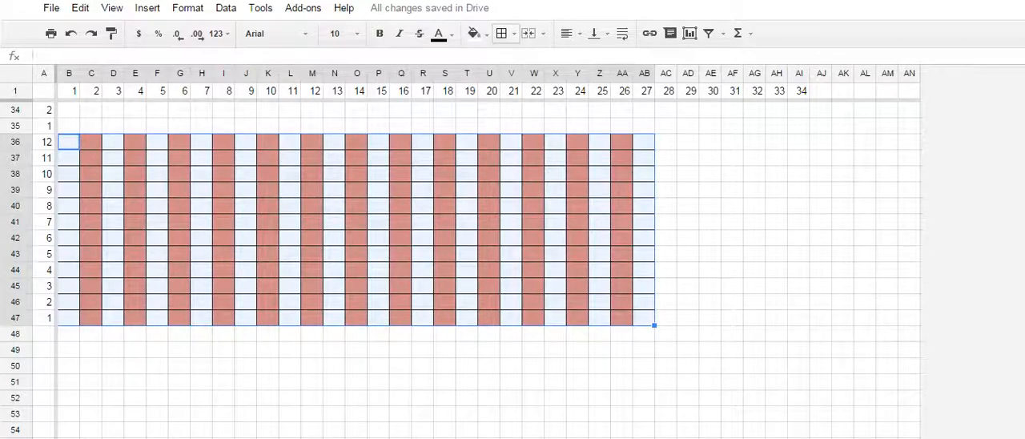
pyautogui.click(799, 92)
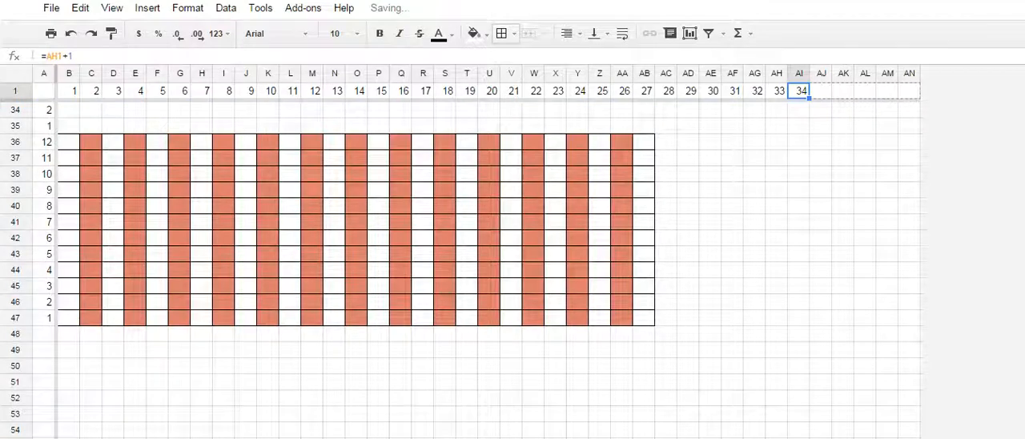
pyautogui.moveTo(809, 98); pyautogui.dragTo(910, 93)
pyautogui.click(909, 110)
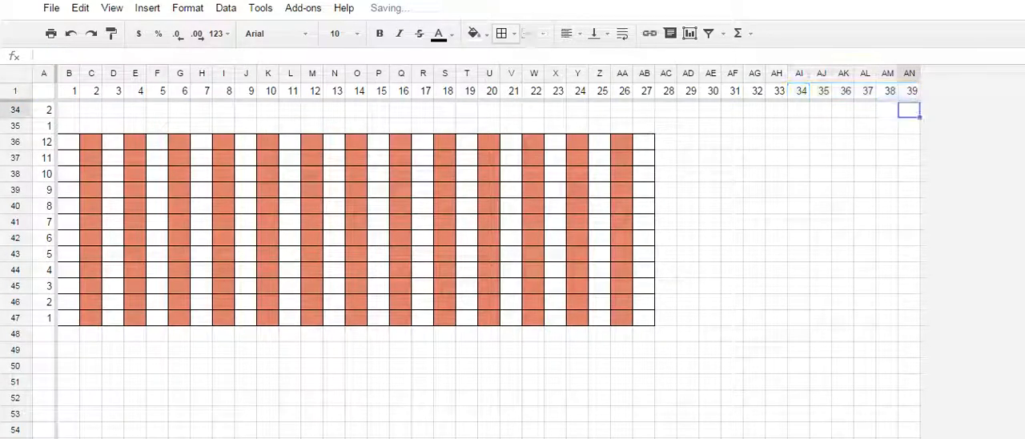
pyautogui.click(909, 92)
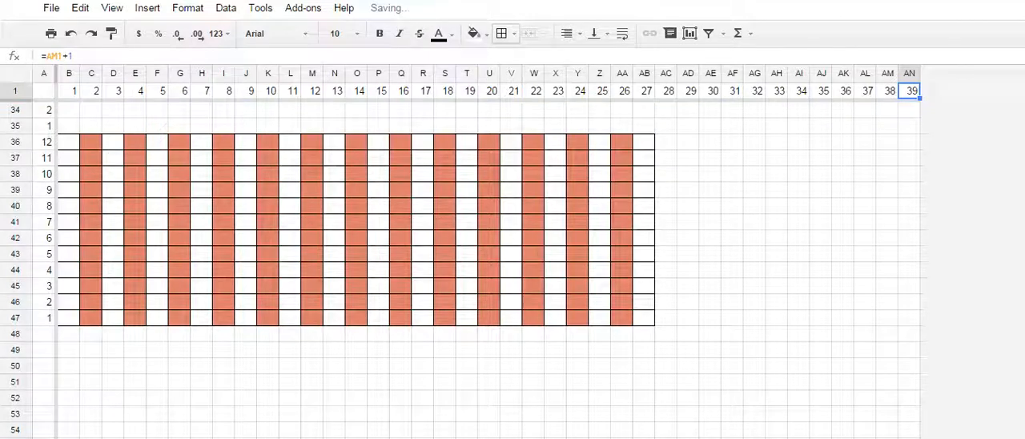
# - Insert four columns to the right of column AN
pyautogui.click(909, 110)
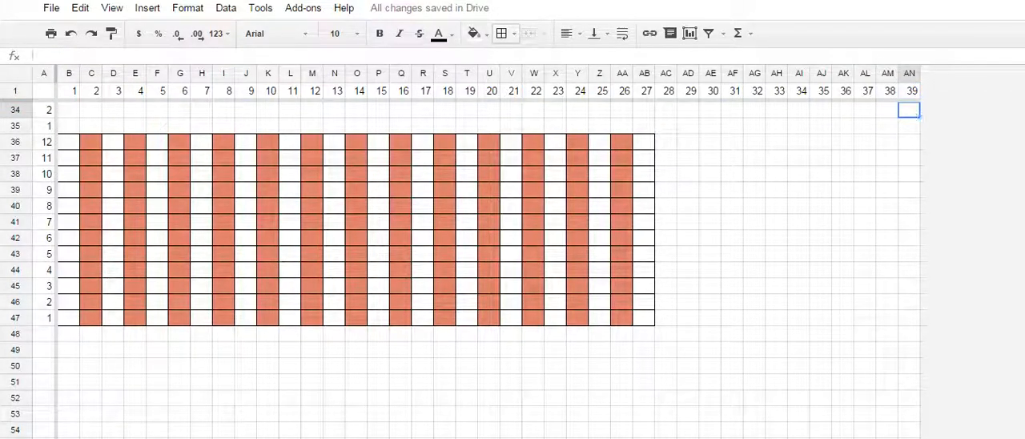
pyautogui.hotkey('shift', 'Left')
pyautogui.hotkey('shift', 'Left')
pyautogui.hotkey('shift', 'Left')
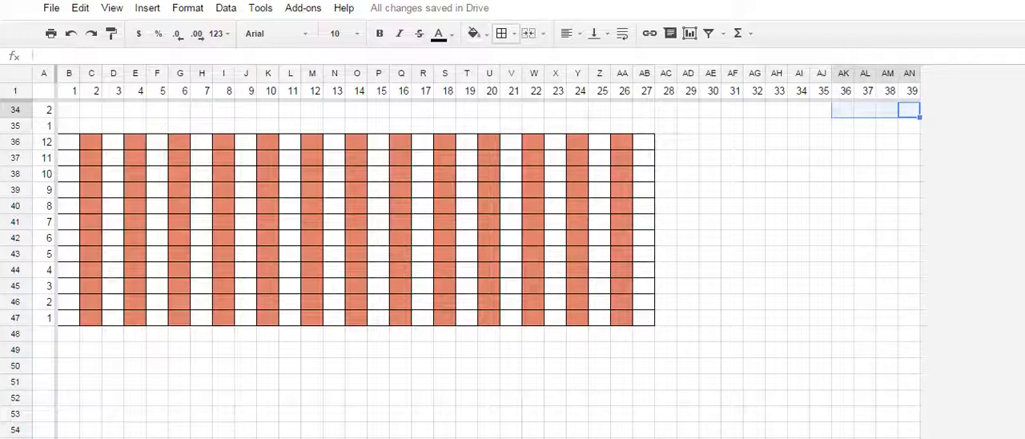
pyautogui.click(148, 8)
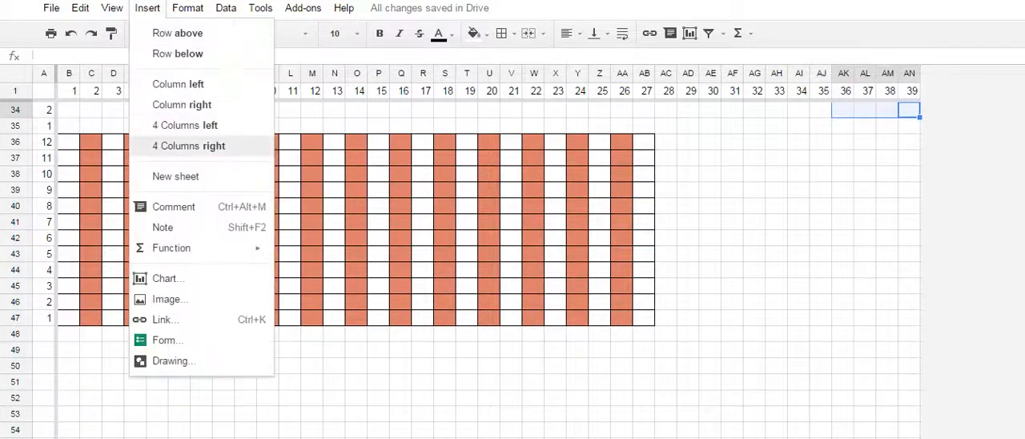
pyautogui.click(189, 146)
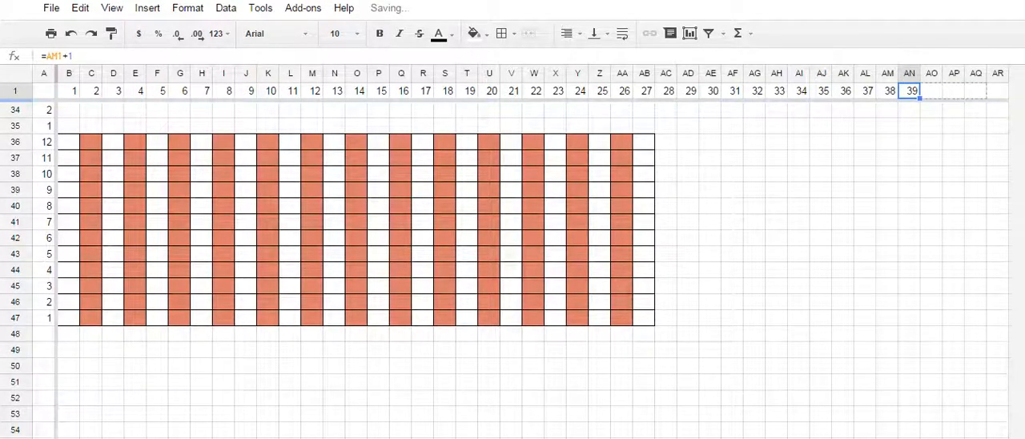
# - Continue the stitch numbering in row 1 from AN1 through AR1, up to 43
pyautogui.moveTo(920, 98); pyautogui.dragTo(1000, 92)
pyautogui.click(842, 157)
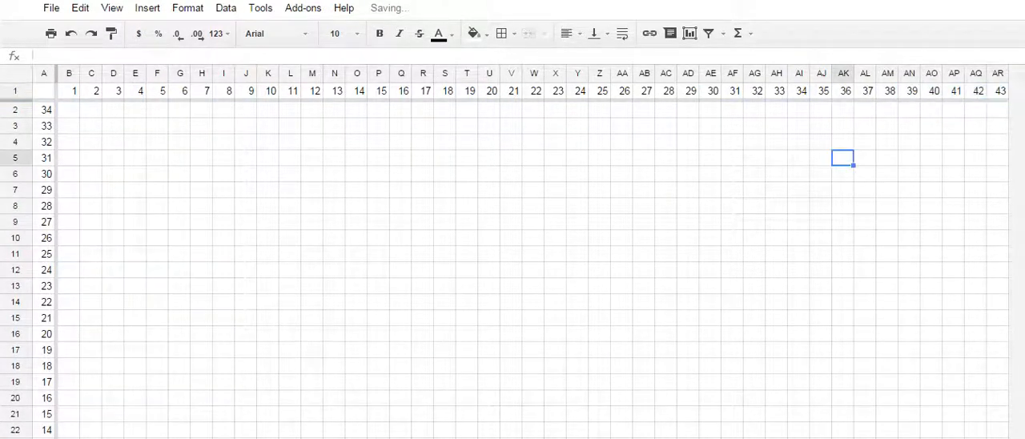
pyautogui.scroll(-10, 841, 138)
pyautogui.scroll(4, 841, 138)
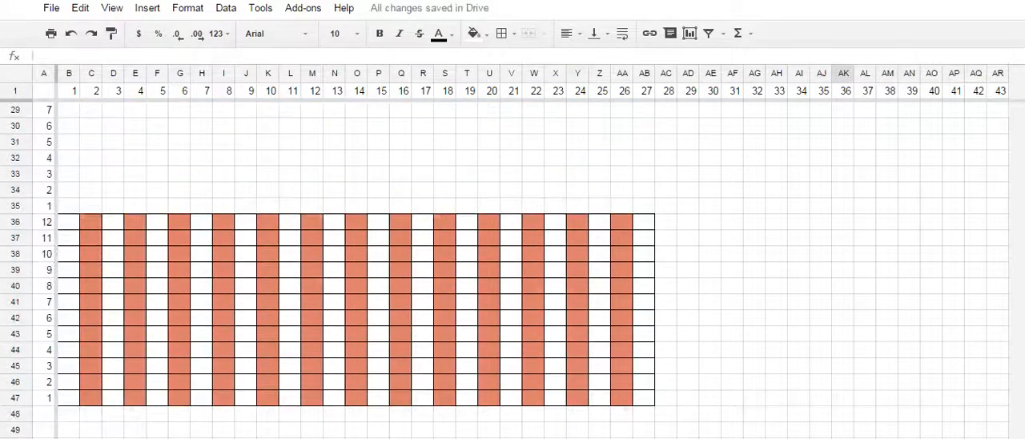
pyautogui.scroll(-2, 513, 264)
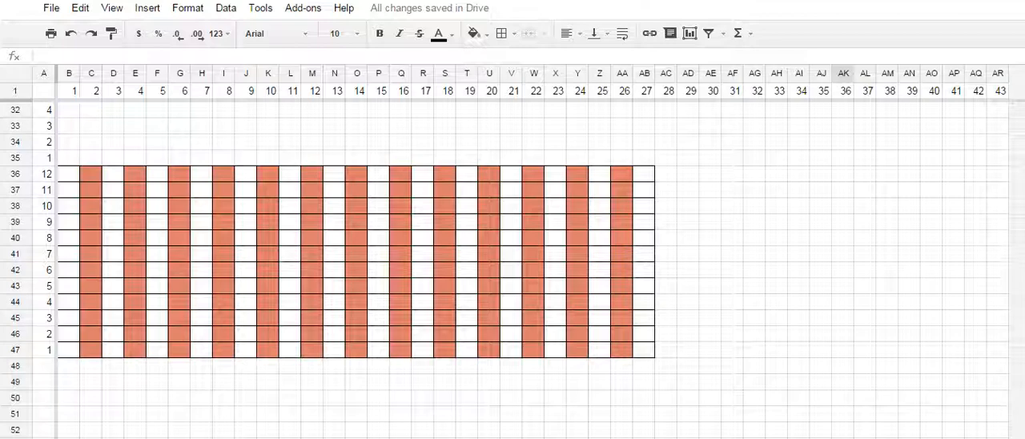
# - Mark the center stitch by filling cell W1, stitch 22, with green
pyautogui.moveTo(69, 173); pyautogui.dragTo(644, 349)
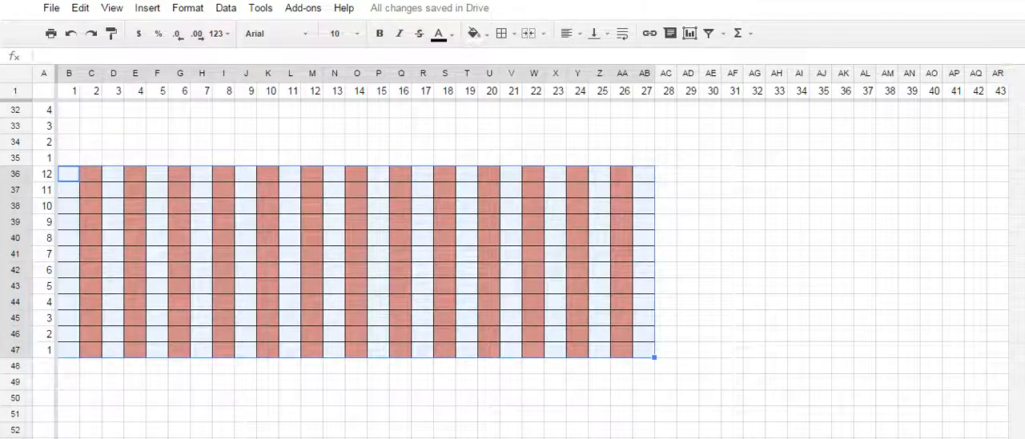
pyautogui.click(998, 91)
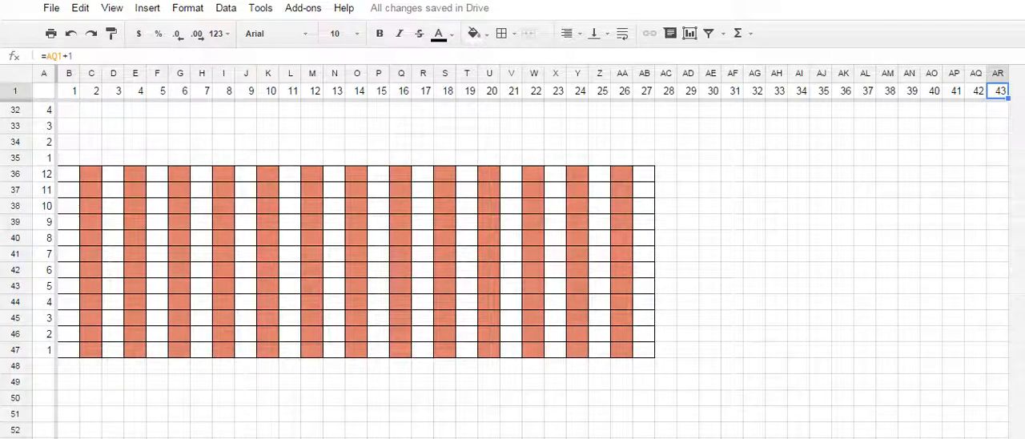
pyautogui.click(511, 91)
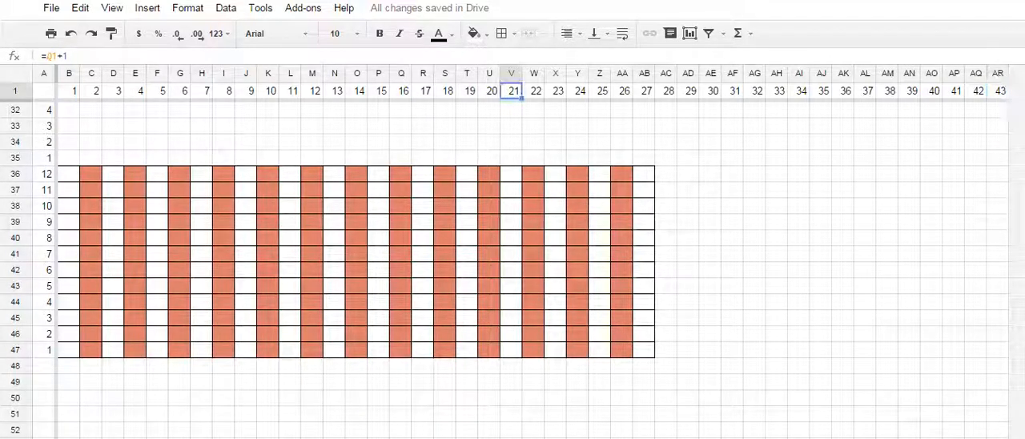
pyautogui.click(534, 91)
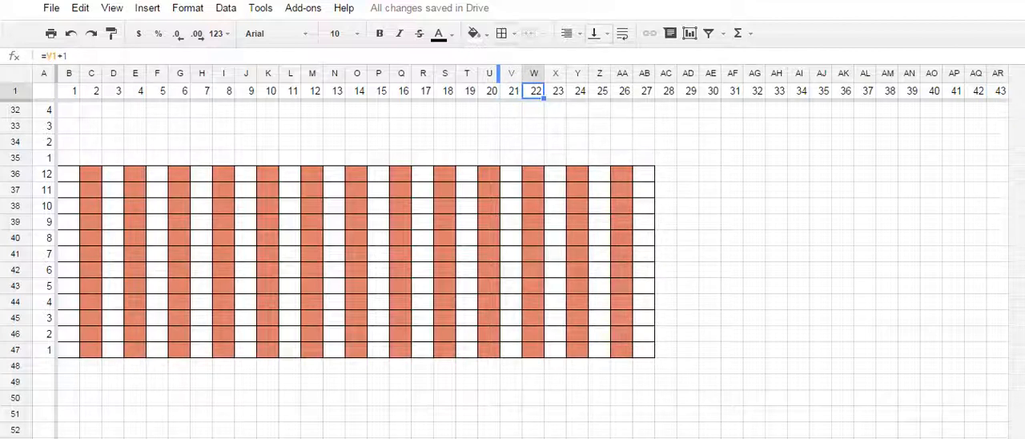
pyautogui.click(501, 33)
pyautogui.click(474, 33)
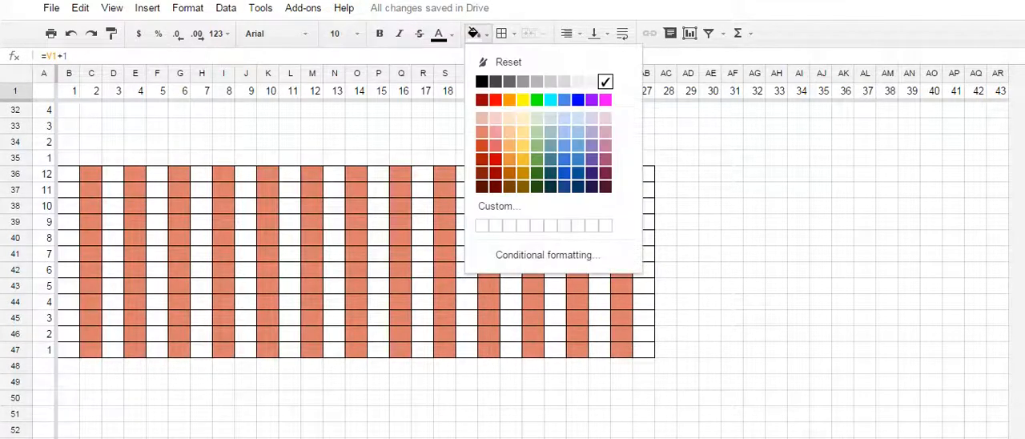
pyautogui.click(537, 99)
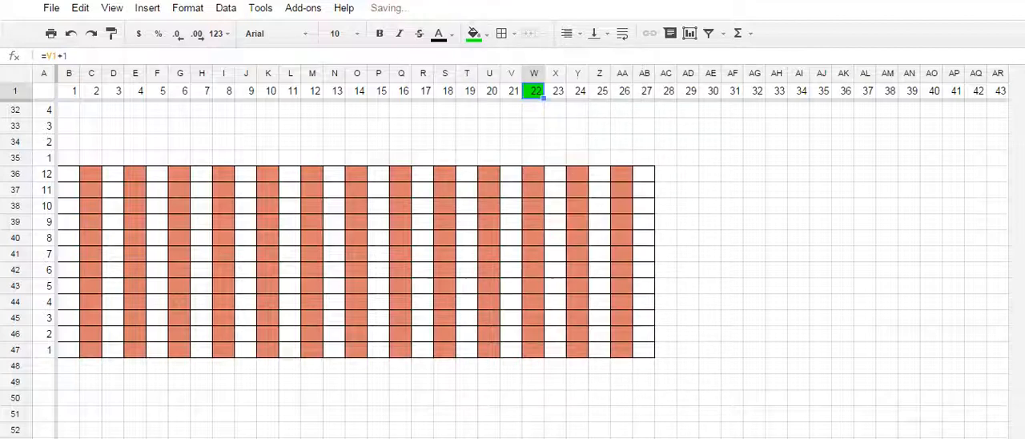
pyautogui.moveTo(688, 172); pyautogui.dragTo(688, 161)
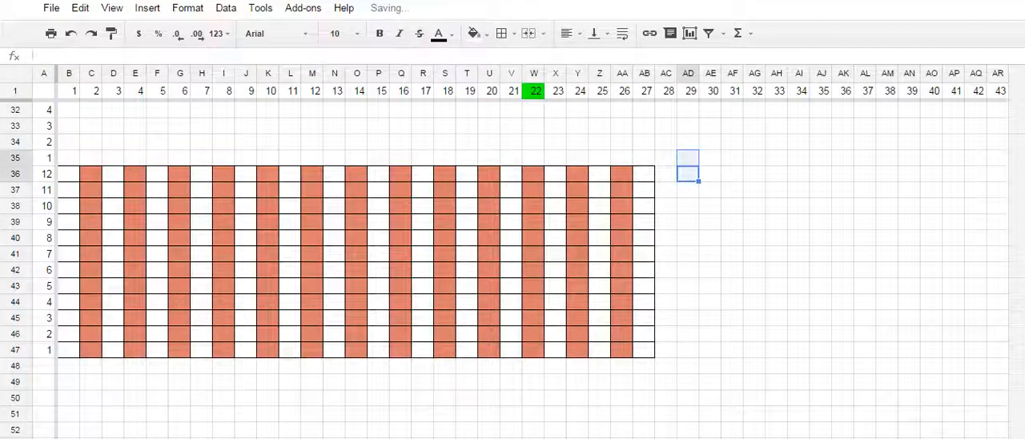
# - Move the striped ribbing block from B36:AB47 to K36:AK47, toward the center of the chart
pyautogui.moveTo(69, 173); pyautogui.dragTo(868, 343)
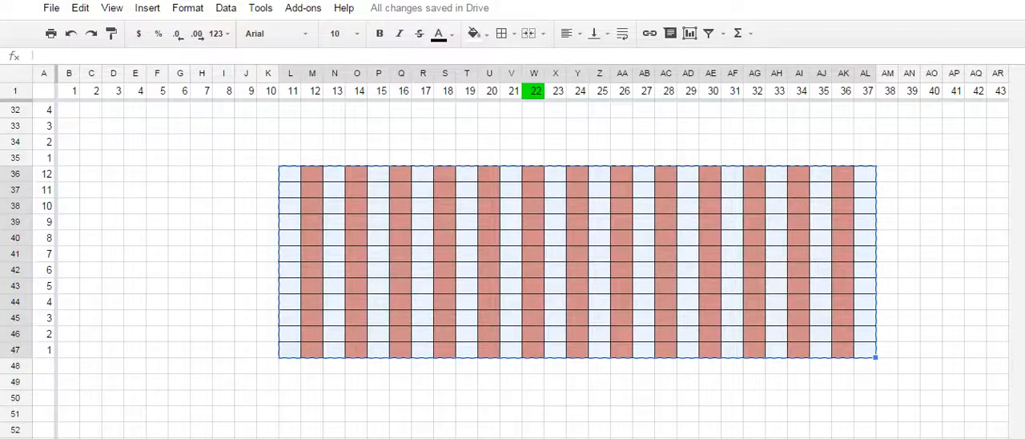
pyautogui.hotkey('ctrl', 'c')
pyautogui.hotkey('ctrl', 'v')
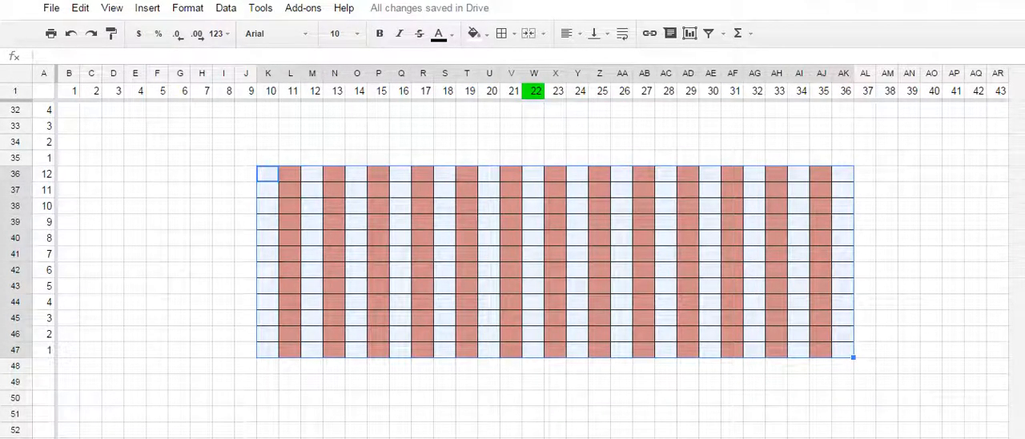
pyautogui.click(997, 158)
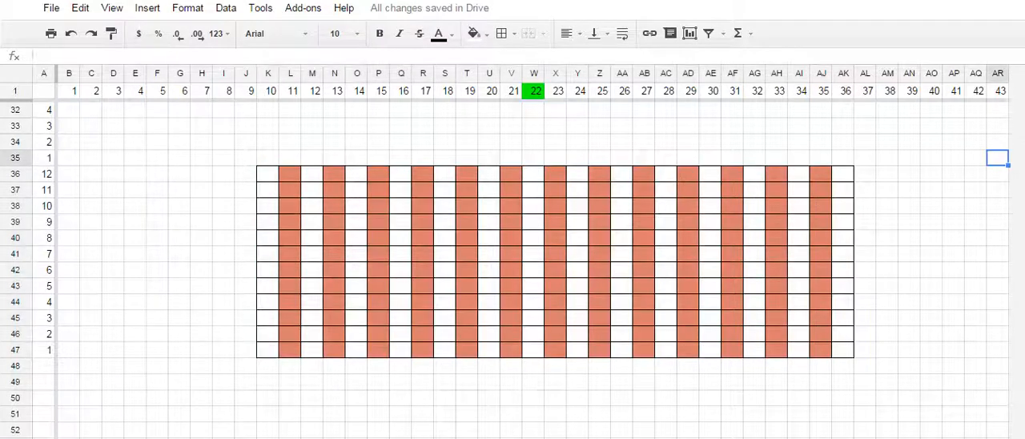
# - Number row 35 leftward, entering 1 in AR35 and =AR35+1 in AQ35, and fill the formula across to AJ35
pyautogui.write('1')
pyautogui.press('Left')
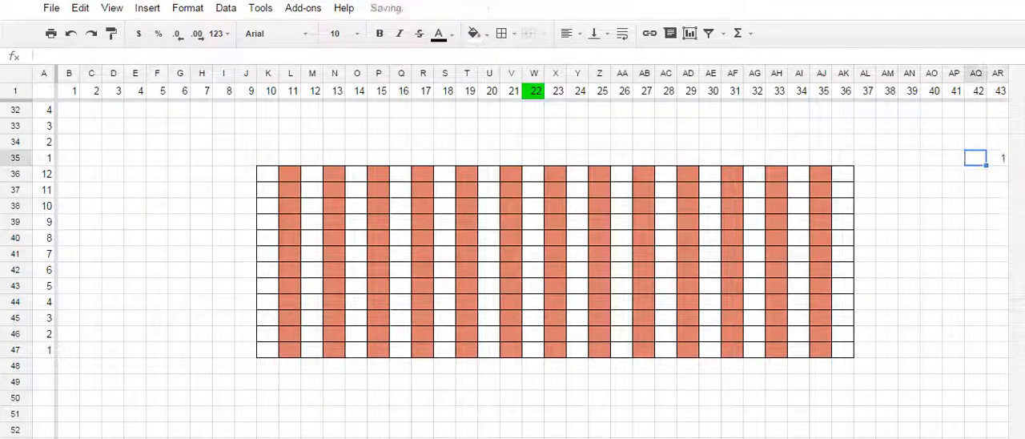
pyautogui.write('=')
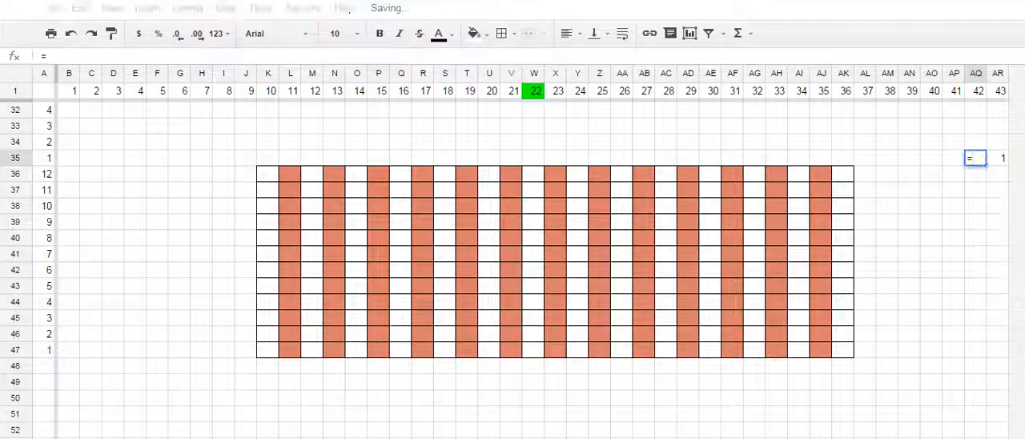
pyautogui.press('Right')
pyautogui.write('+1')
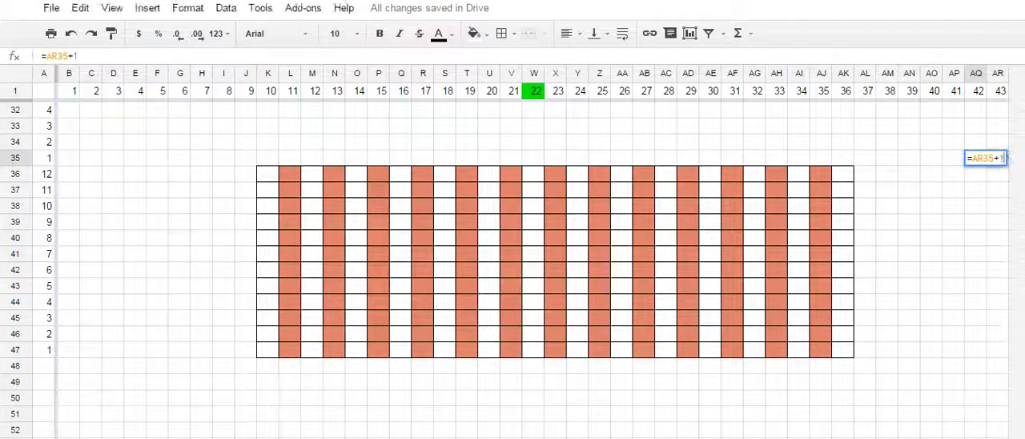
pyautogui.press('Return')
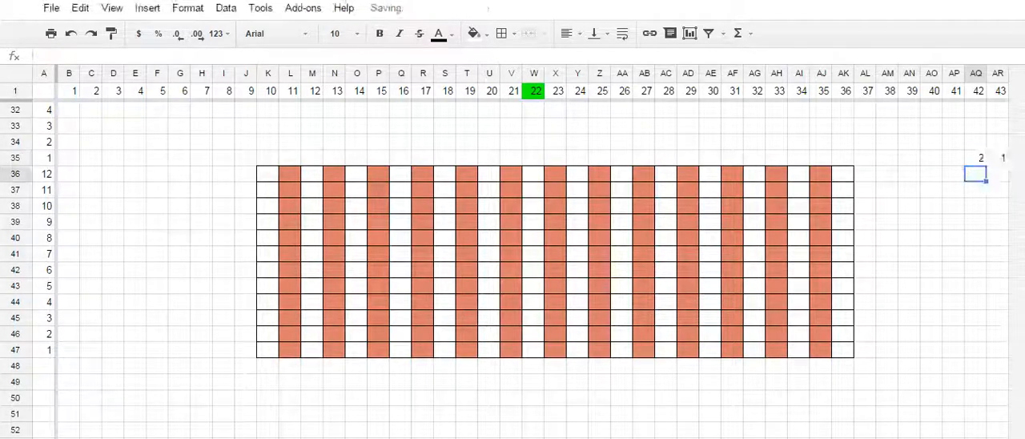
pyautogui.press('Up')
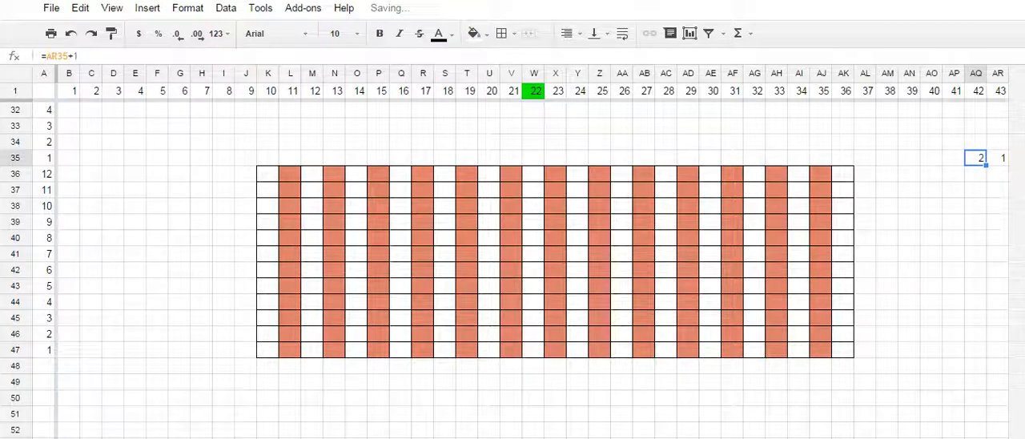
pyautogui.moveTo(986, 165); pyautogui.dragTo(818, 163)
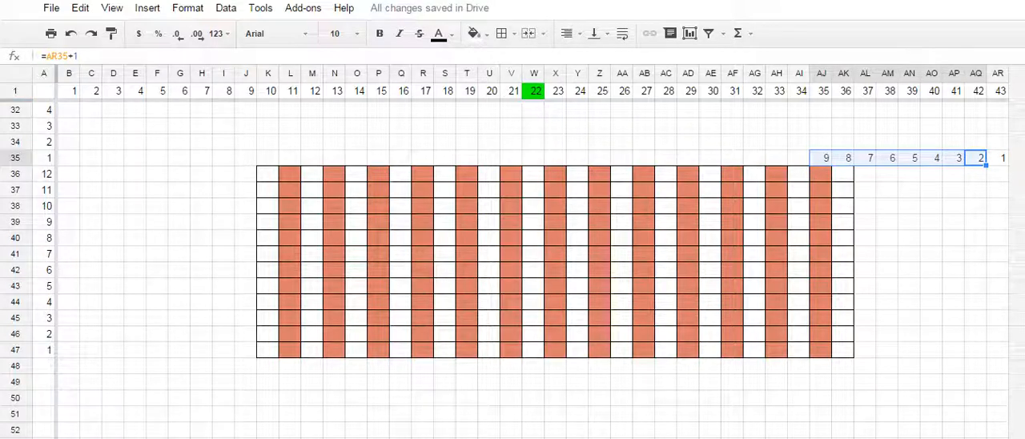
# - Move the striped block one column left to J36:AJ47 so that it centers on column W
pyautogui.moveTo(267, 173); pyautogui.dragTo(843, 350)
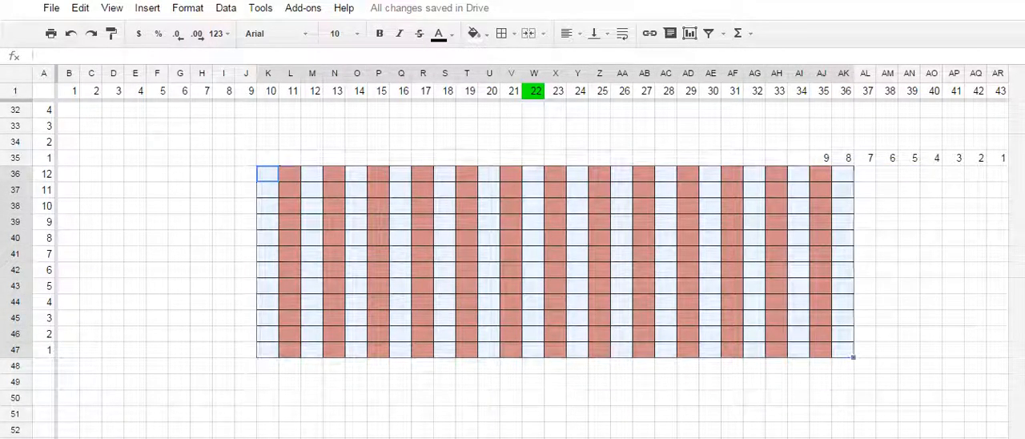
pyautogui.hotkey('ctrl', 'c')
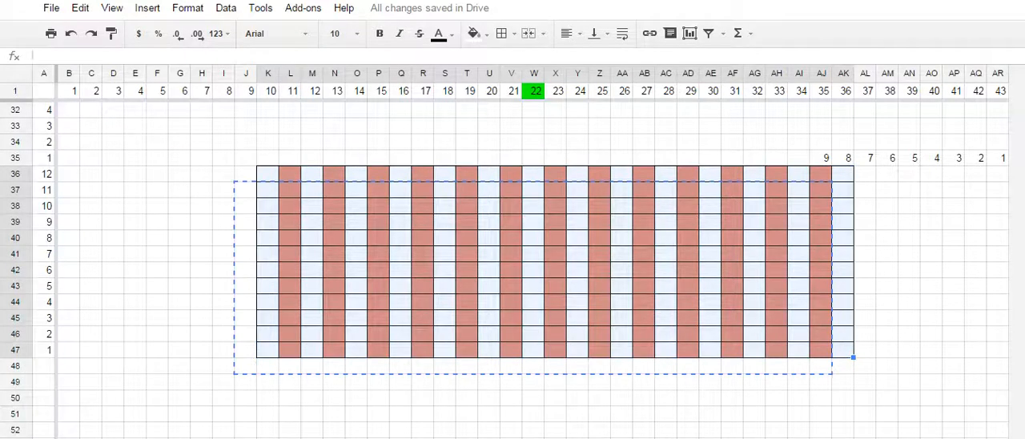
pyautogui.moveTo(854, 342); pyautogui.dragTo(832, 342)
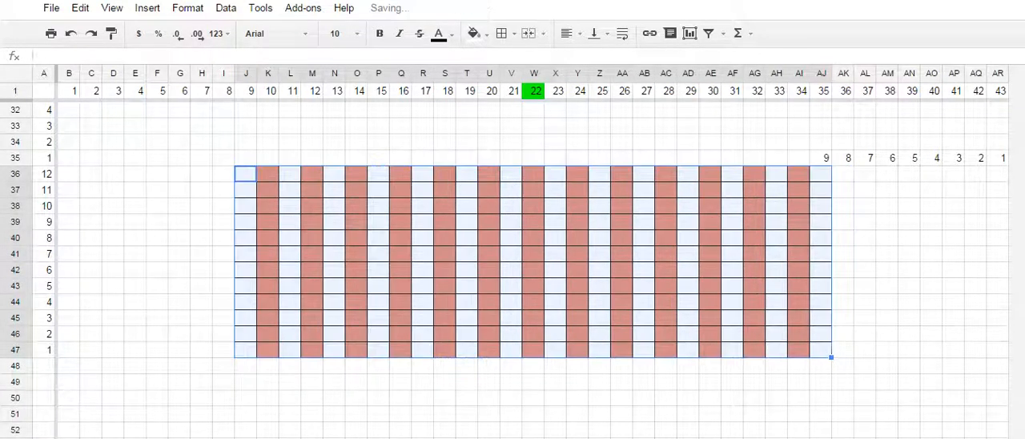
# - Delete the helper numbers from AJ35:AR35
pyautogui.click(223, 91)
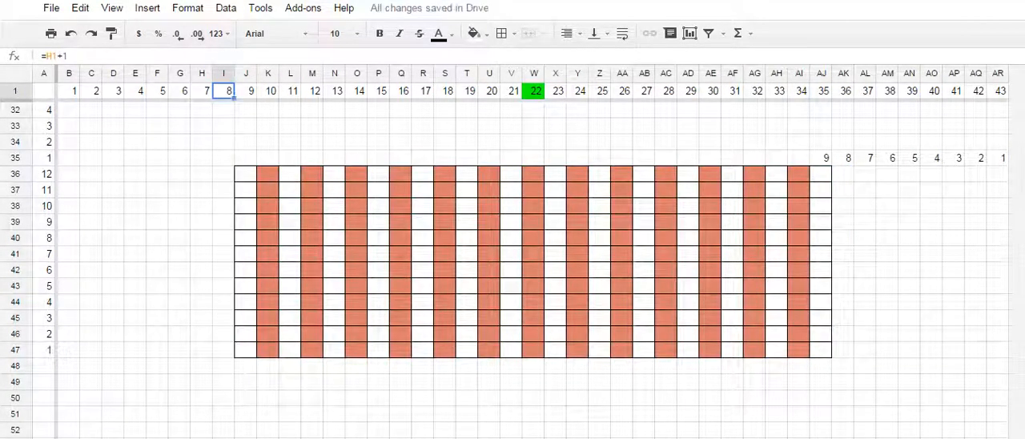
pyautogui.click(845, 91)
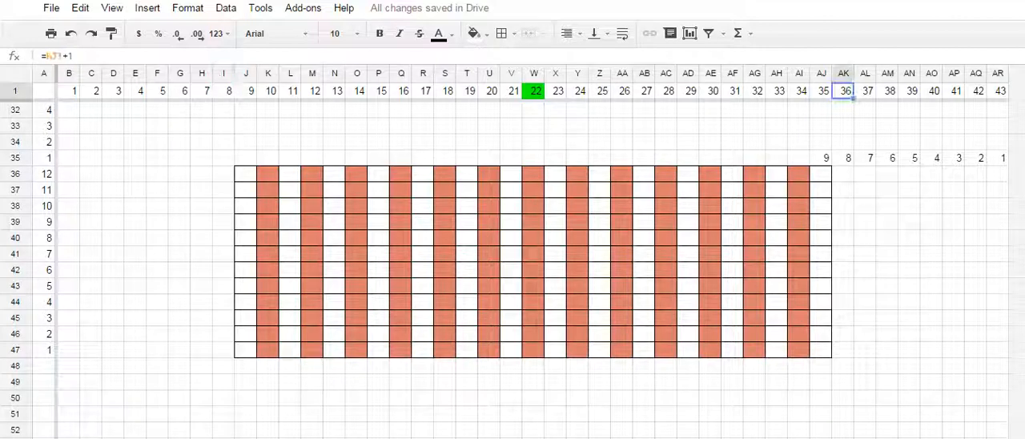
pyautogui.click(844, 157)
pyautogui.moveTo(821, 157); pyautogui.dragTo(1002, 158)
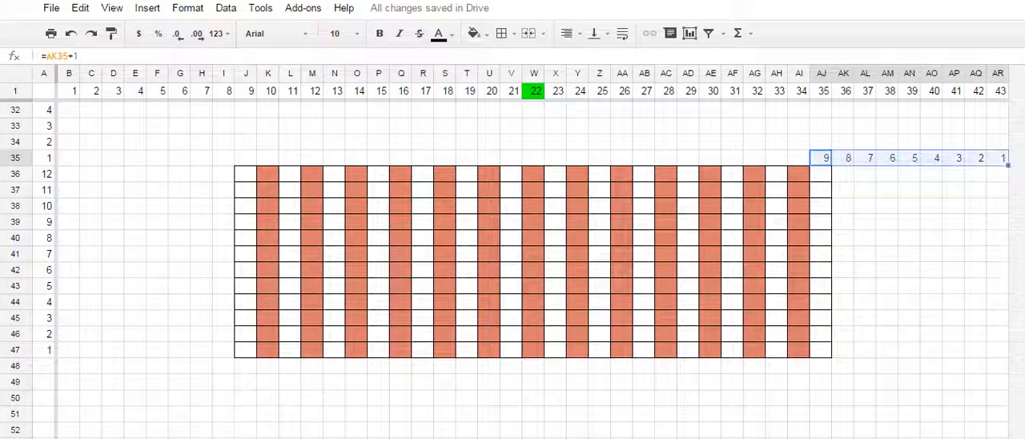
pyautogui.press('Delete')
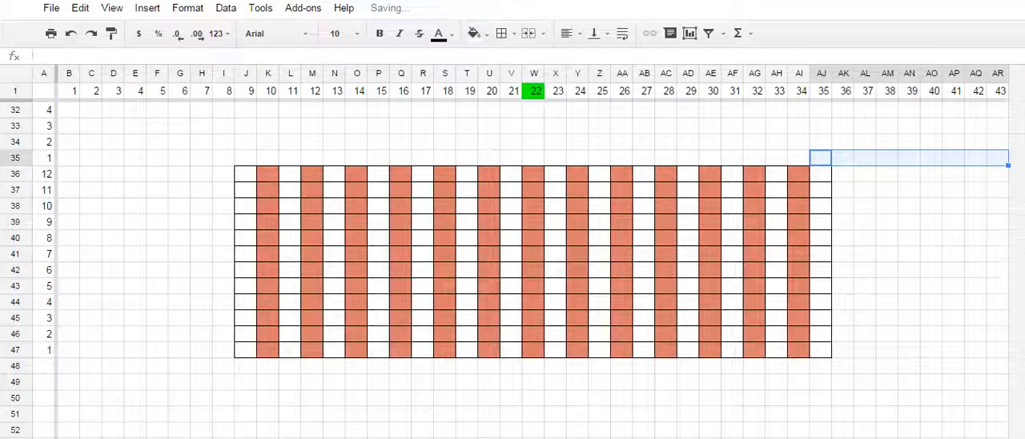
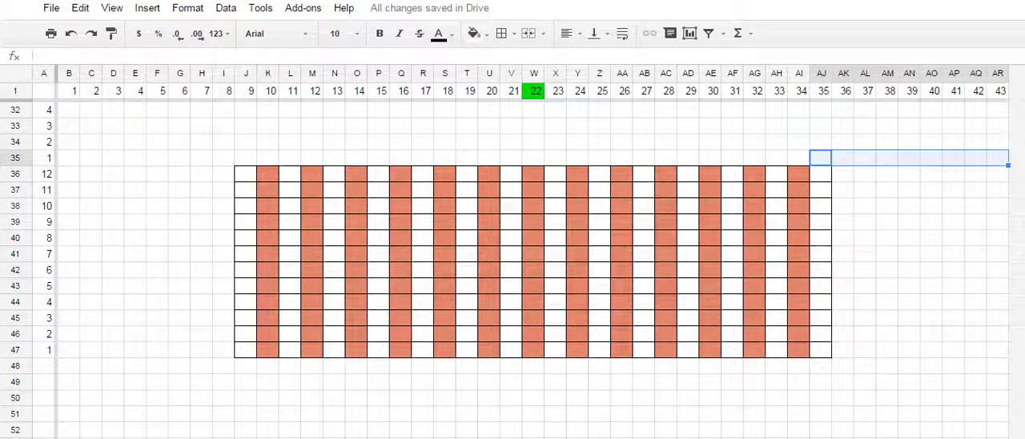
pyautogui.moveTo(268, 74); pyautogui.dragTo(401, 74)
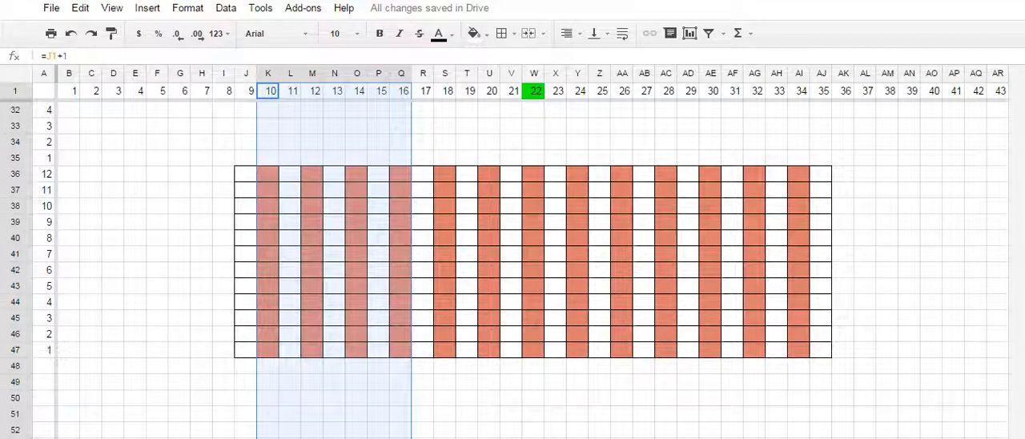
pyautogui.click(268, 91)
pyautogui.click(267, 74)
pyautogui.moveTo(268, 73); pyautogui.dragTo(379, 74)
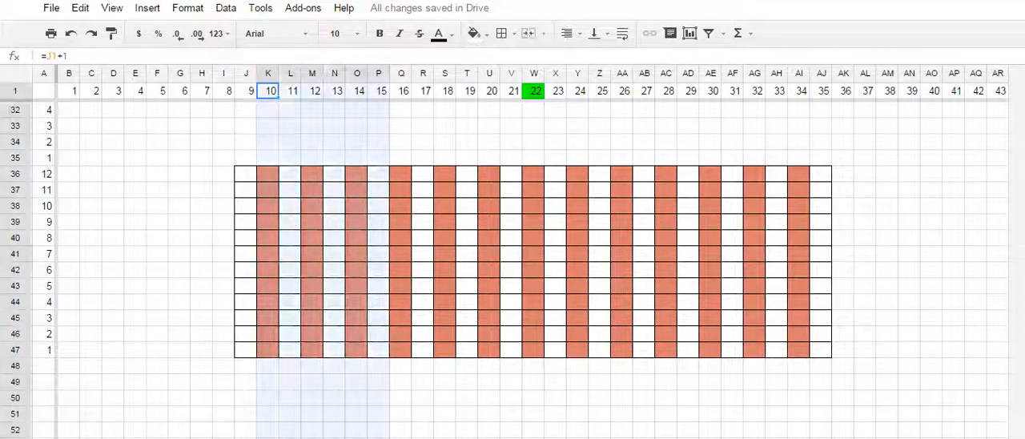
pyautogui.scroll(10, 512, 273)
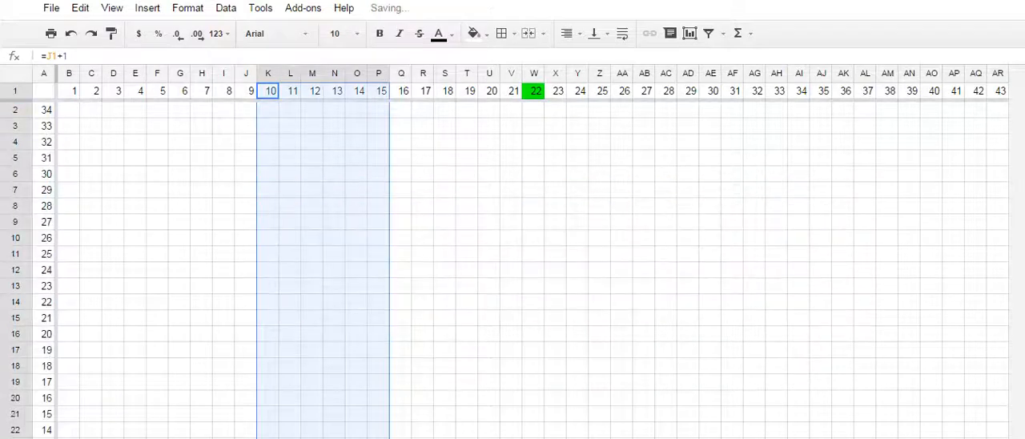
pyautogui.click(268, 110)
pyautogui.scroll(-10, 513, 273)
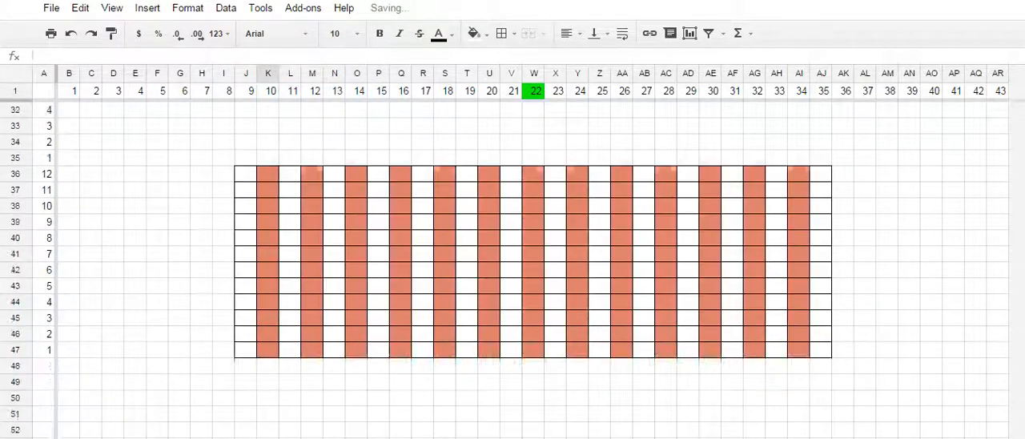
pyautogui.scroll(10, 512, 272)
pyautogui.scroll(-13, 512, 272)
pyautogui.scroll(5, 513, 272)
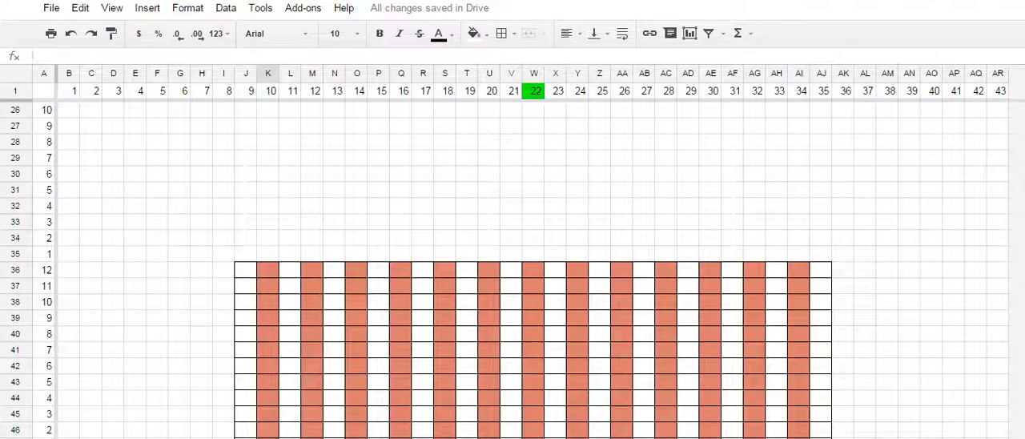
# - Hide columns K through AI so that only the two edge columns of the ribbing block remain in view
pyautogui.moveTo(268, 74); pyautogui.dragTo(777, 74)
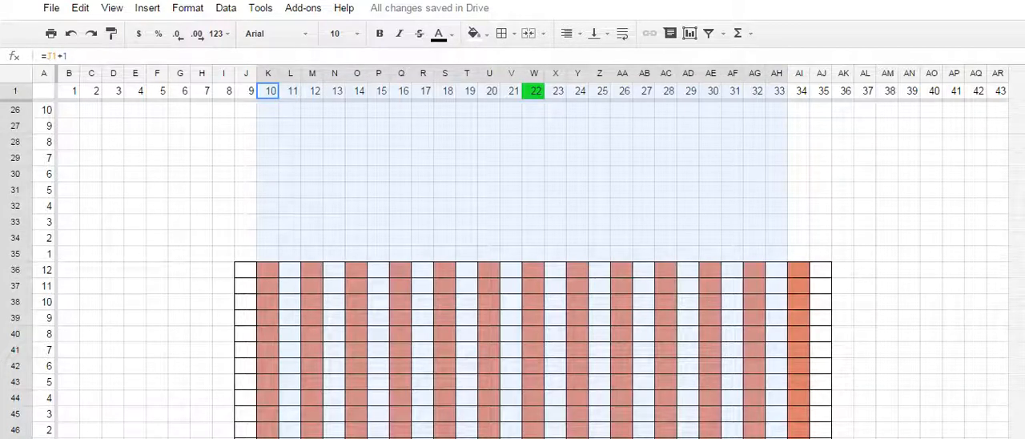
pyautogui.moveTo(777, 74); pyautogui.dragTo(799, 73)
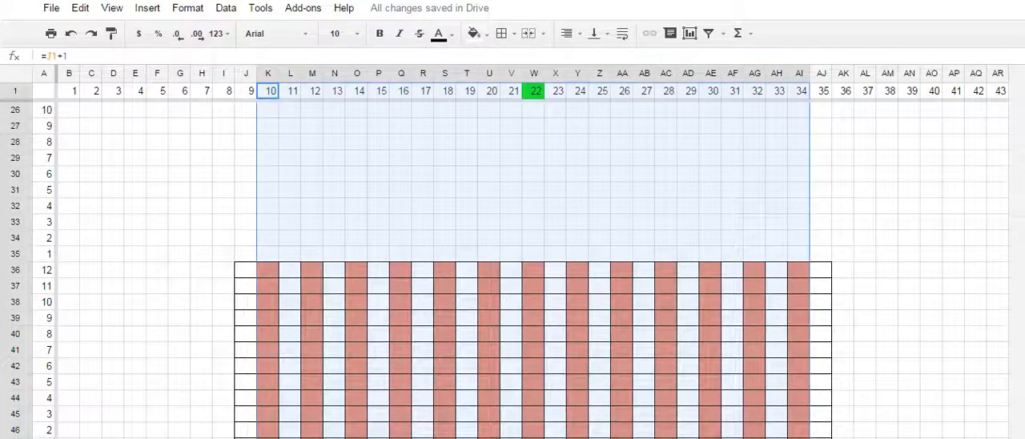
pyautogui.rightClick(463, 179)
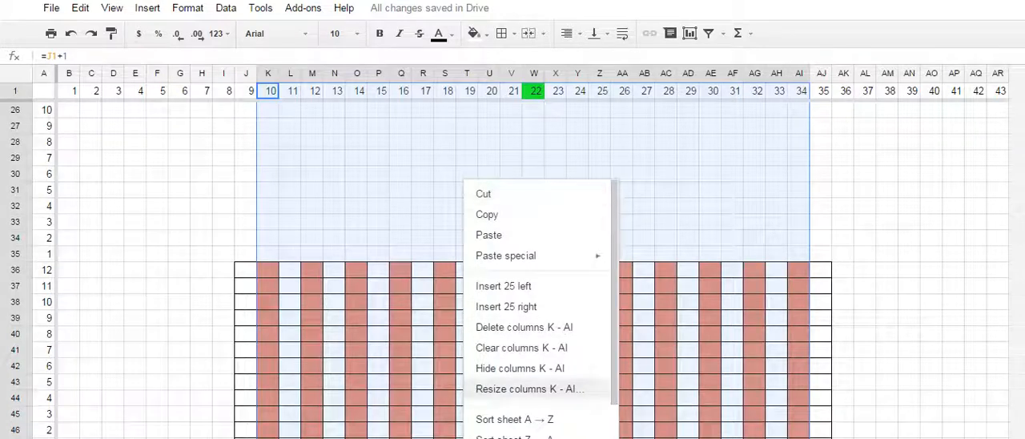
pyautogui.click(520, 368)
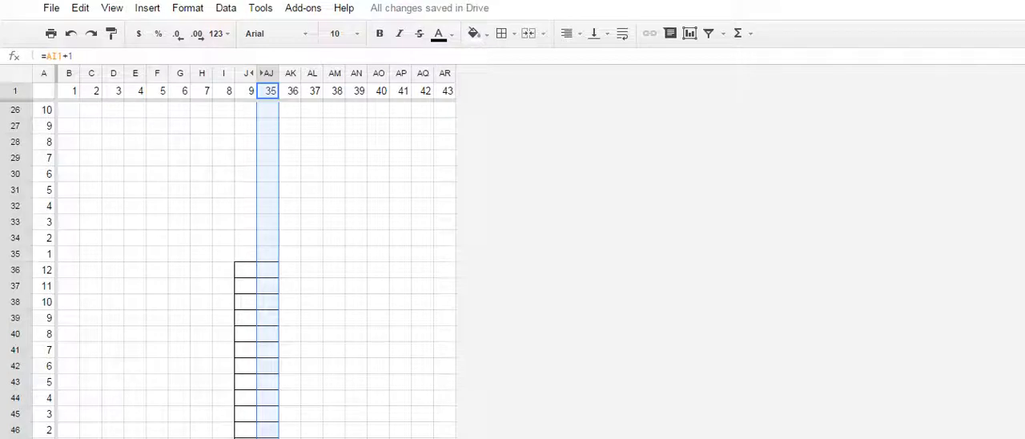
# - Copy the empty bordered cell J36 onto I33:AK35, adding a three-row tier one stitch wider on each side
pyautogui.click(246, 270)
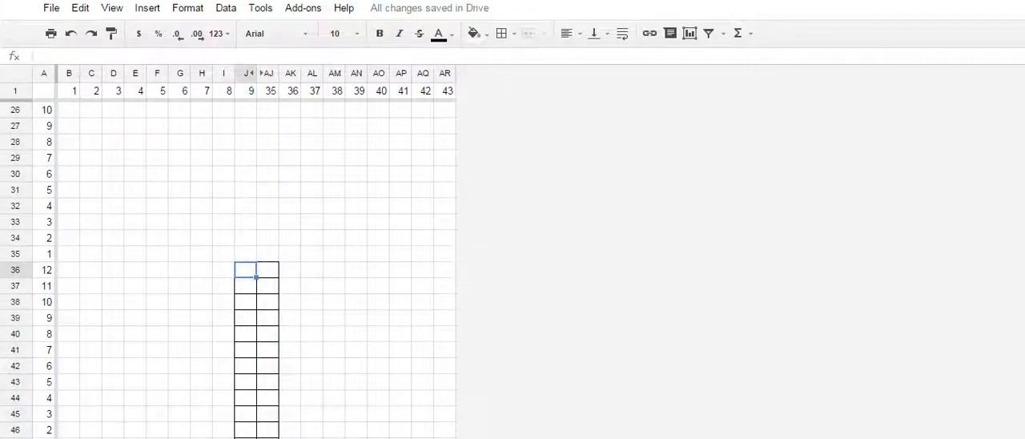
pyautogui.hotkey('ctrl', 'c')
pyautogui.moveTo(224, 222); pyautogui.dragTo(290, 254)
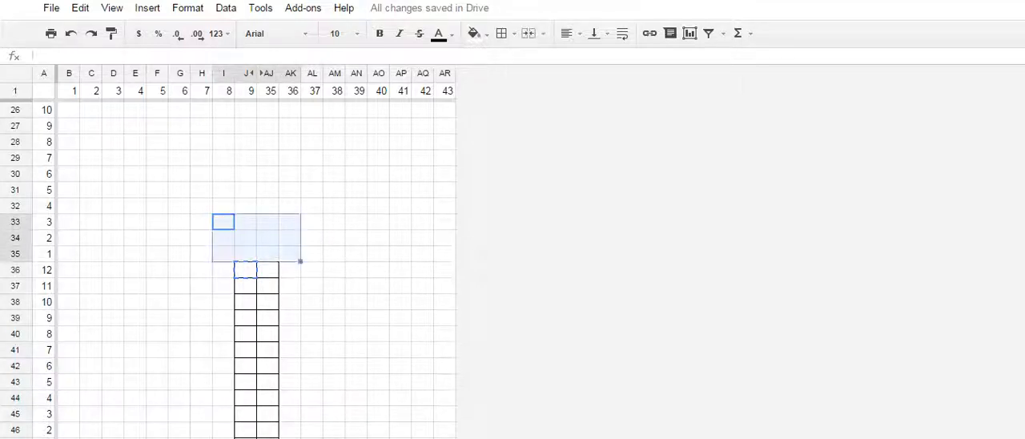
pyautogui.hotkey('ctrl', 'v')
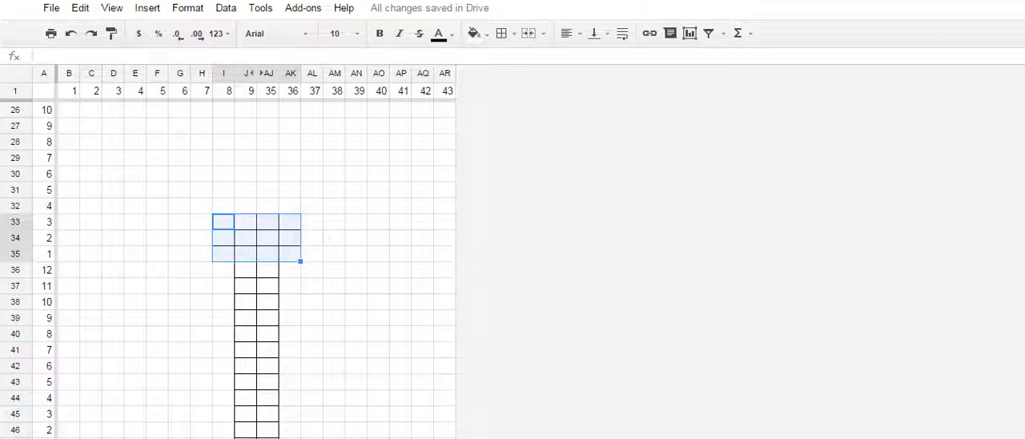
# - Apply the same cell borders to H29:AL32 and G25:AM28, widening each four-row tier by one stitch per side
pyautogui.moveTo(201, 157); pyautogui.dragTo(312, 205)
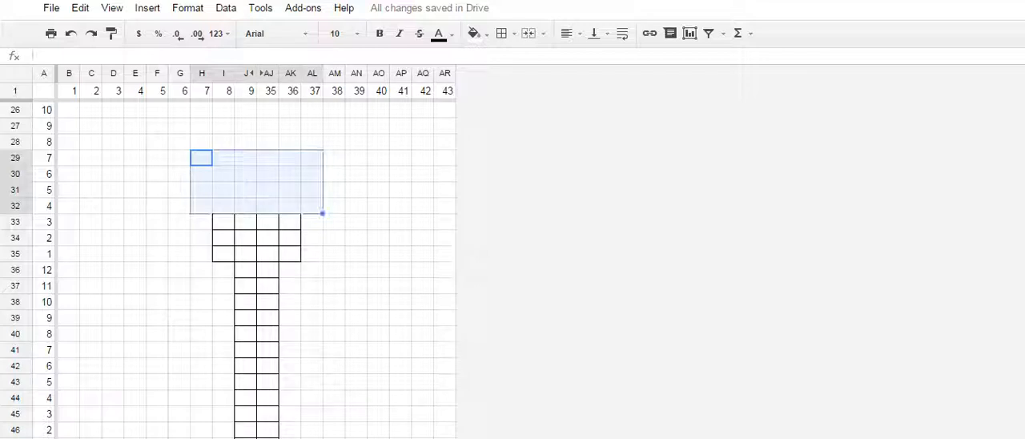
pyautogui.hotkey('ctrl', 'y')
pyautogui.scroll(2, 313, 205)
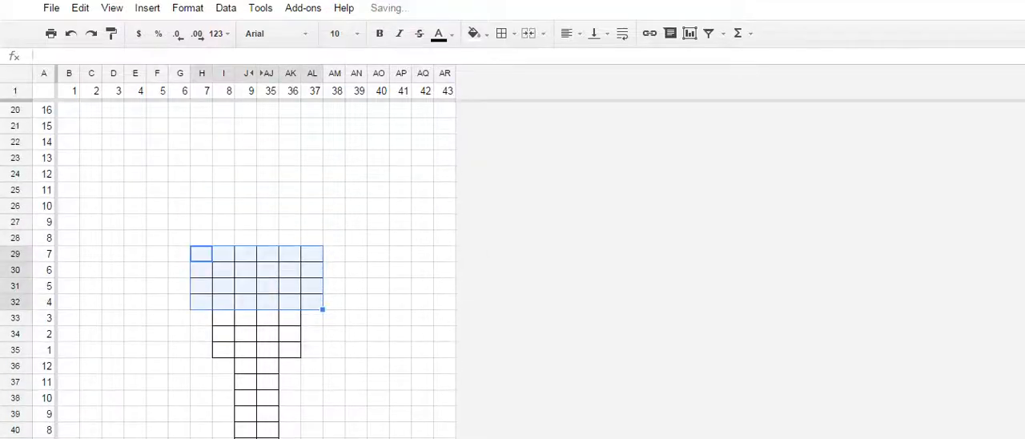
pyautogui.moveTo(180, 190); pyautogui.dragTo(334, 238)
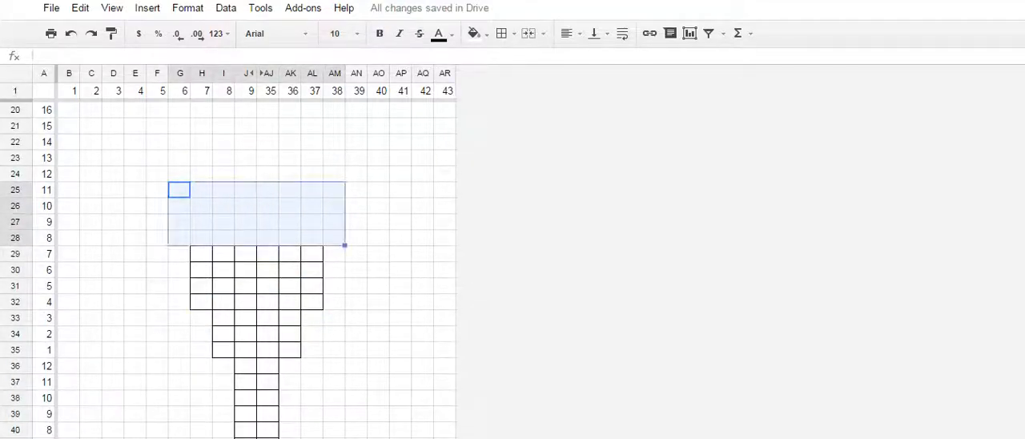
pyautogui.hotkey('ctrl', 'y')
# - Apply the same cell borders to the four-row tier F21:AN24
pyautogui.scroll(3, 256, 265)
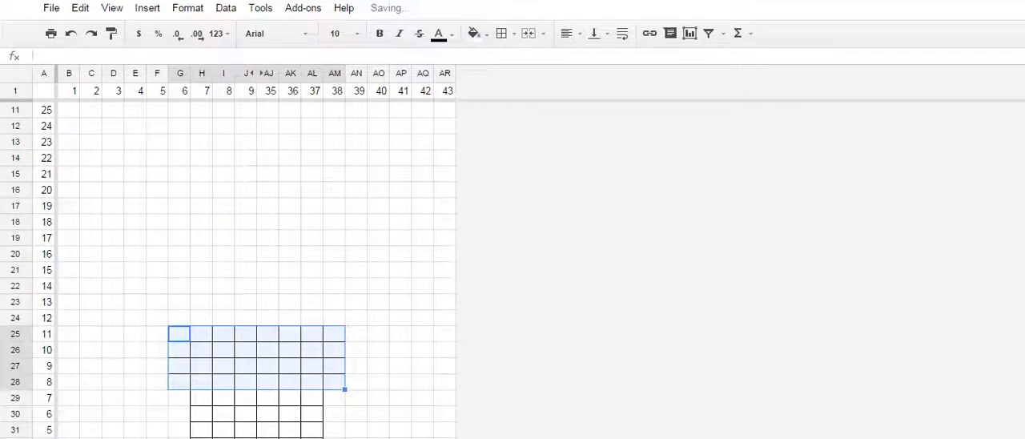
pyautogui.moveTo(157, 254); pyautogui.dragTo(224, 318)
pyautogui.click(157, 286)
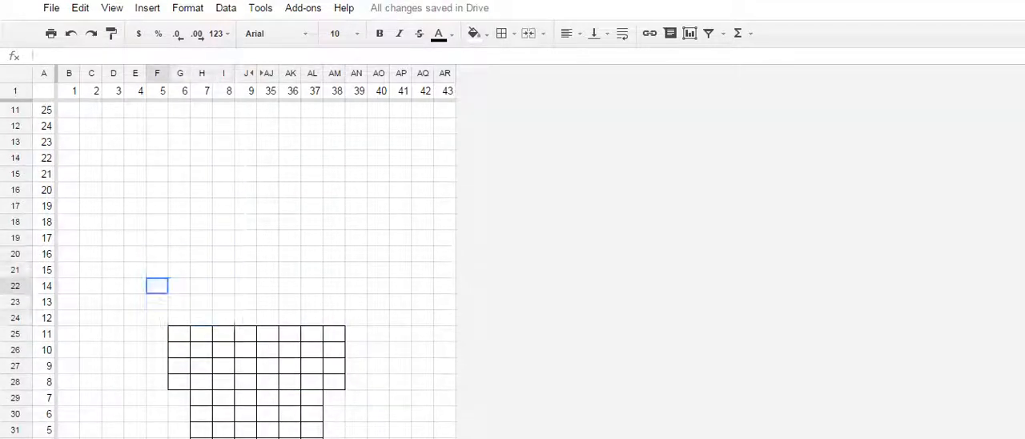
pyautogui.moveTo(157, 270); pyautogui.dragTo(357, 318)
pyautogui.hotkey('ctrl', 'y')
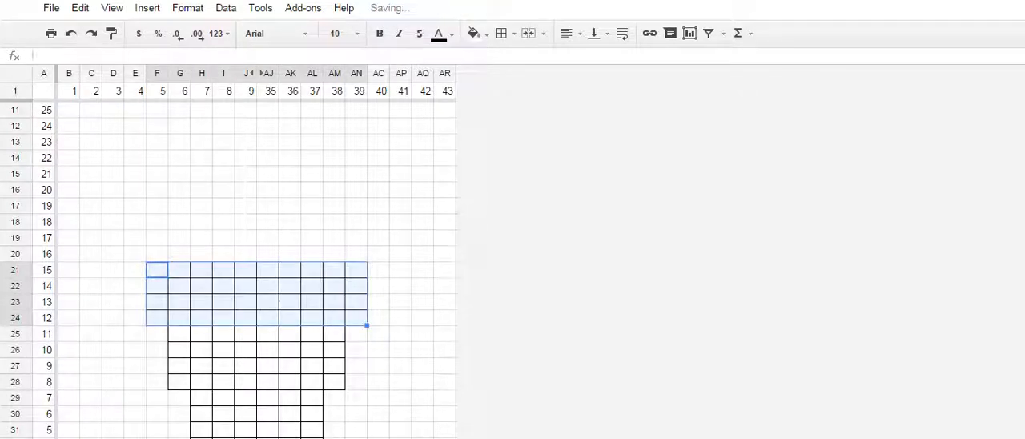
# - Try applying the cell borders to E16:AO21 and undo them
pyautogui.moveTo(135, 190); pyautogui.dragTo(379, 270)
pyautogui.hotkey('ctrl', 'y')
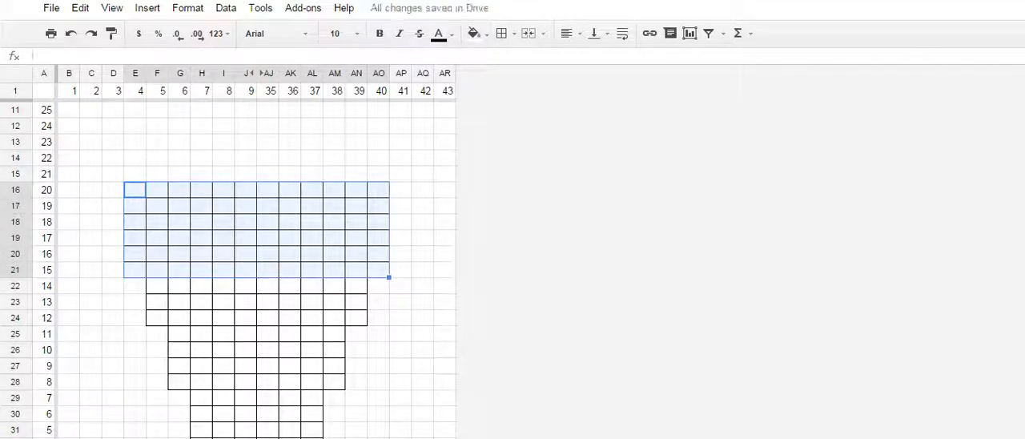
pyautogui.click(379, 302)
pyautogui.click(357, 318)
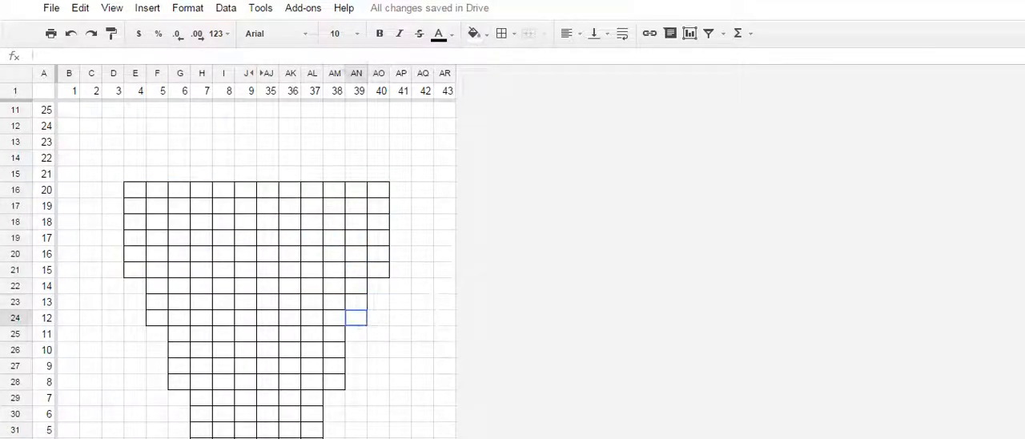
pyautogui.click(356, 302)
pyautogui.click(356, 286)
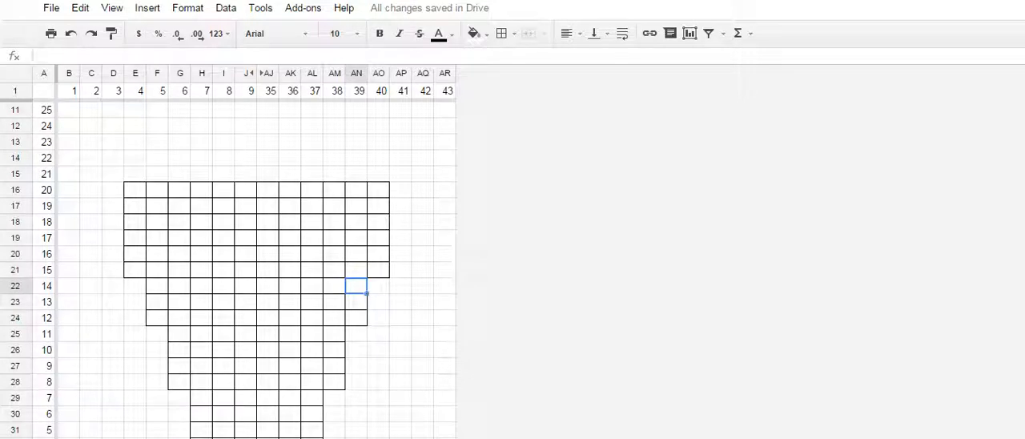
pyautogui.hotkey('ctrl', 'z')
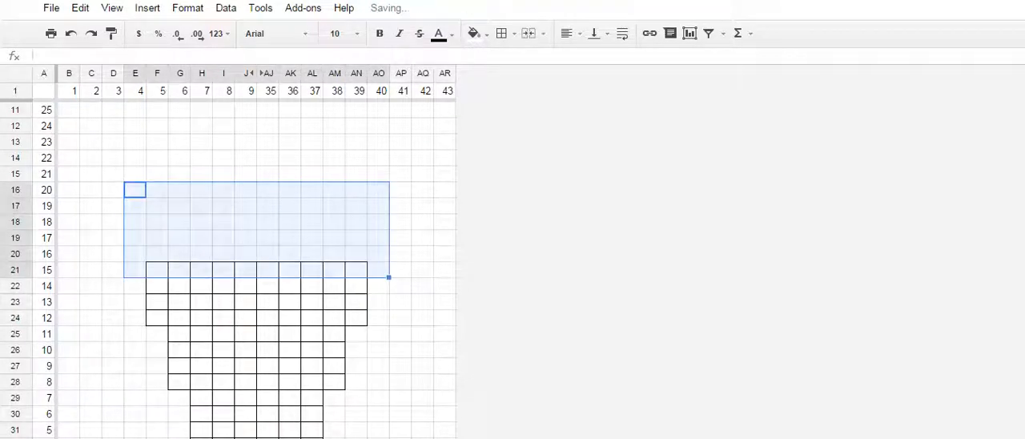
# - Add all borders to the four-row tier E17:AO20, one stitch wider on each side than the tier below
pyautogui.click(334, 270)
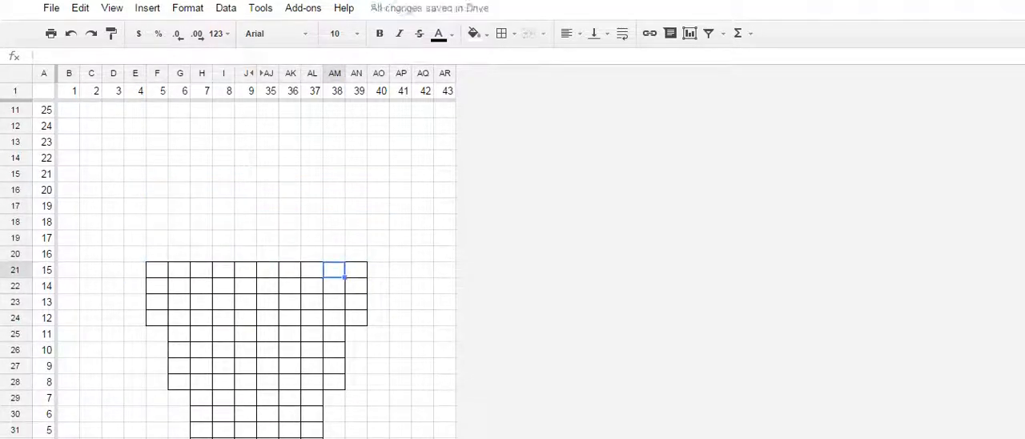
pyautogui.click(157, 270)
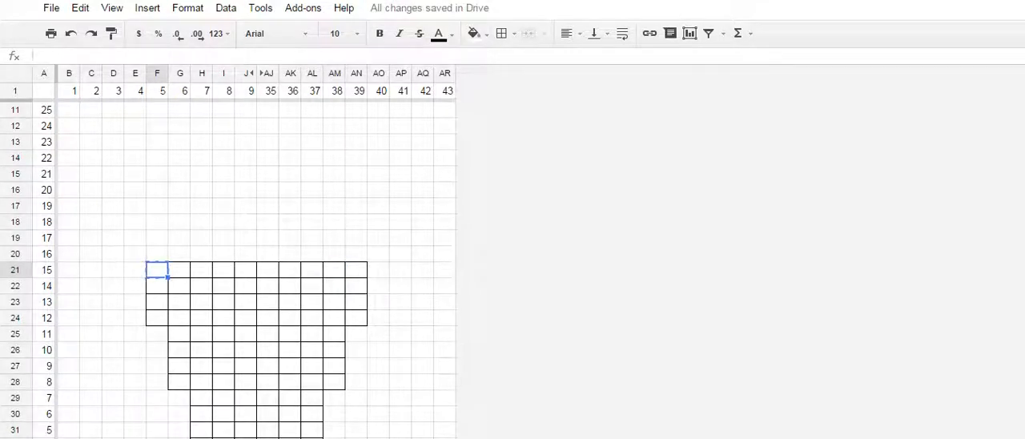
pyautogui.moveTo(135, 254); pyautogui.dragTo(378, 207)
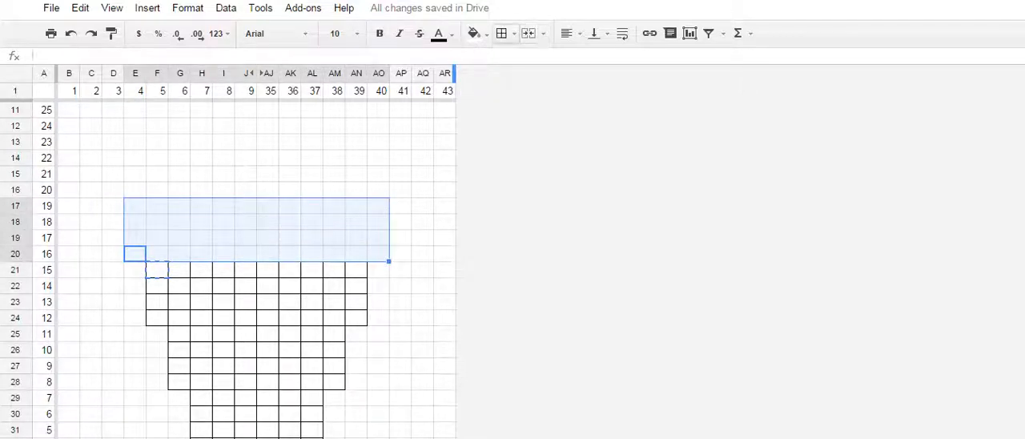
pyautogui.click(501, 33)
pyautogui.click(509, 62)
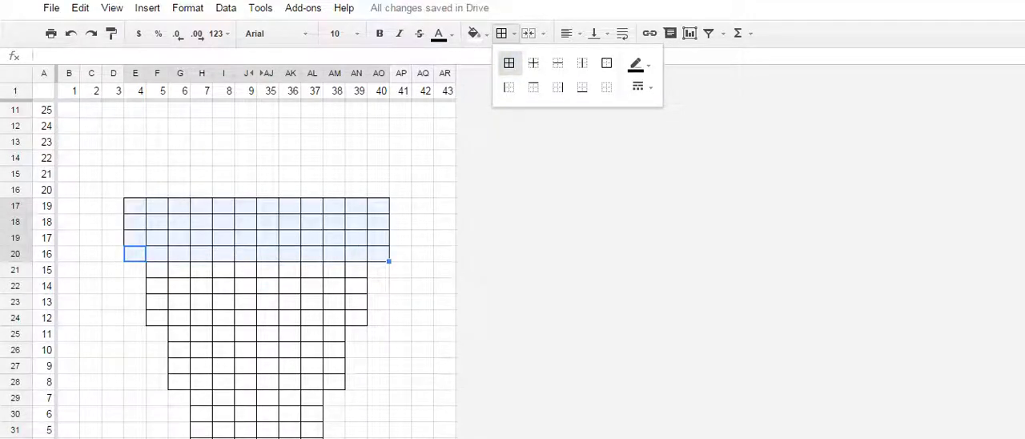
# - Check the stepped increases along the chart's left edge from the ribbing block up to row 16
pyautogui.scroll(-3, 256, 265)
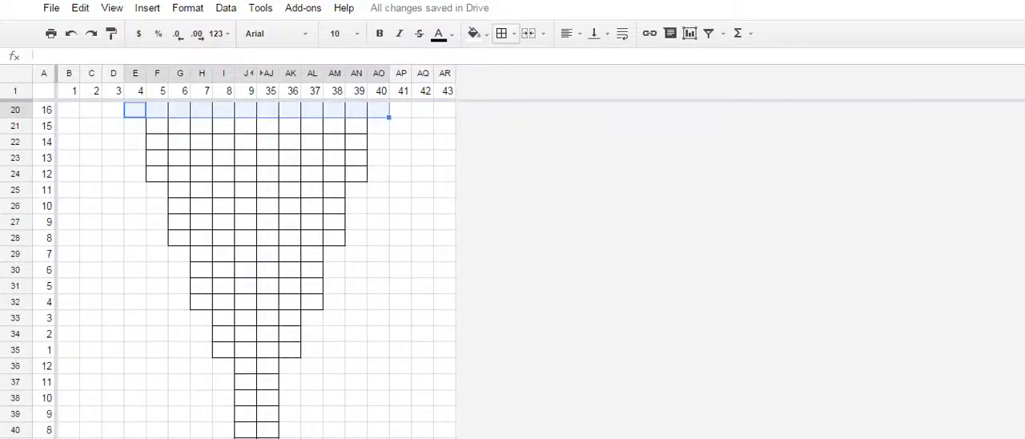
pyautogui.click(180, 270)
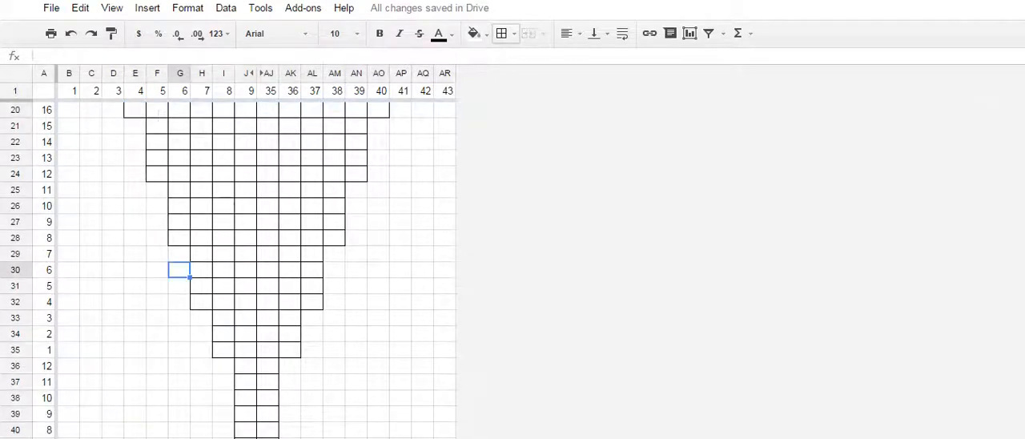
pyautogui.moveTo(174, 222); pyautogui.dragTo(163, 222)
pyautogui.click(157, 158)
pyautogui.scroll(2, 157, 158)
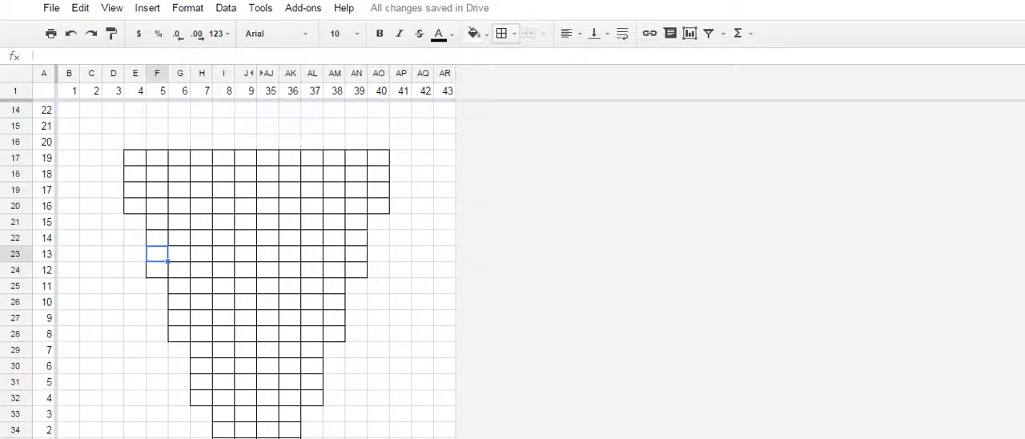
pyautogui.click(134, 190)
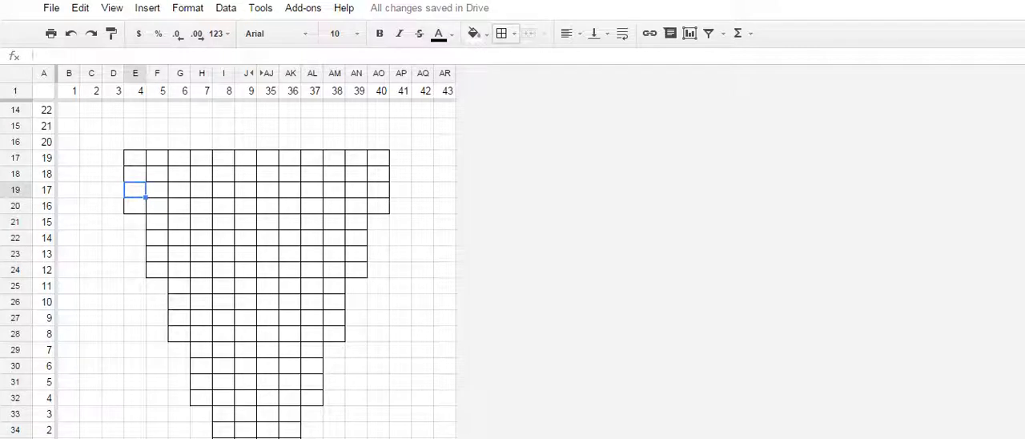
pyautogui.click(135, 142)
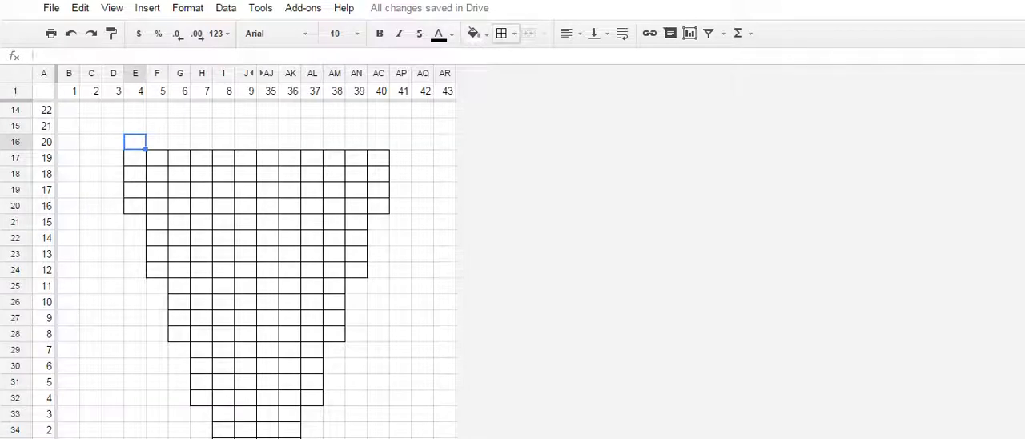
# - Number the stitches across E17:AO17, entering 1 in E17 and filling the formula =E17+1 from F17 through AO17
pyautogui.click(135, 158)
pyautogui.write('1')
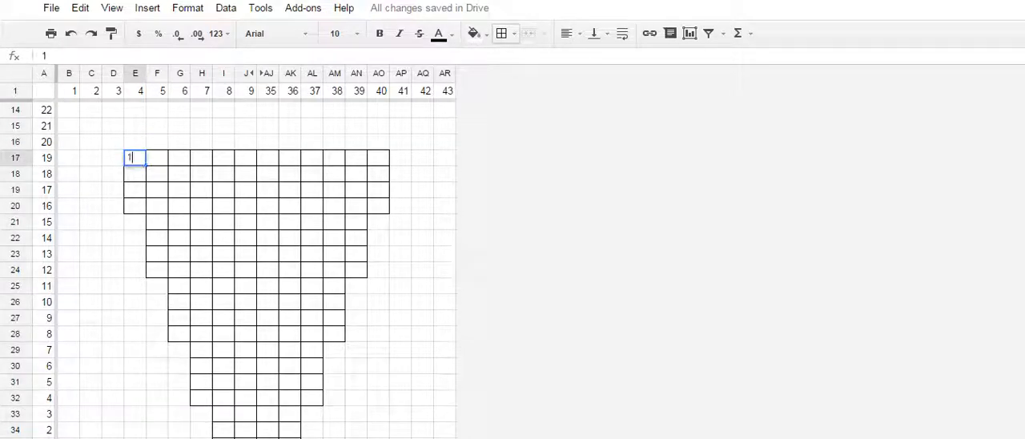
pyautogui.press('Tab')
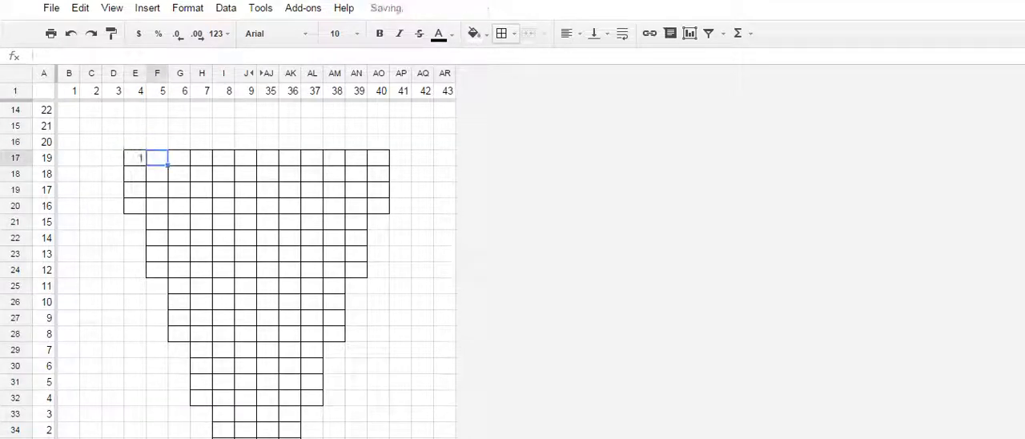
pyautogui.write('=')
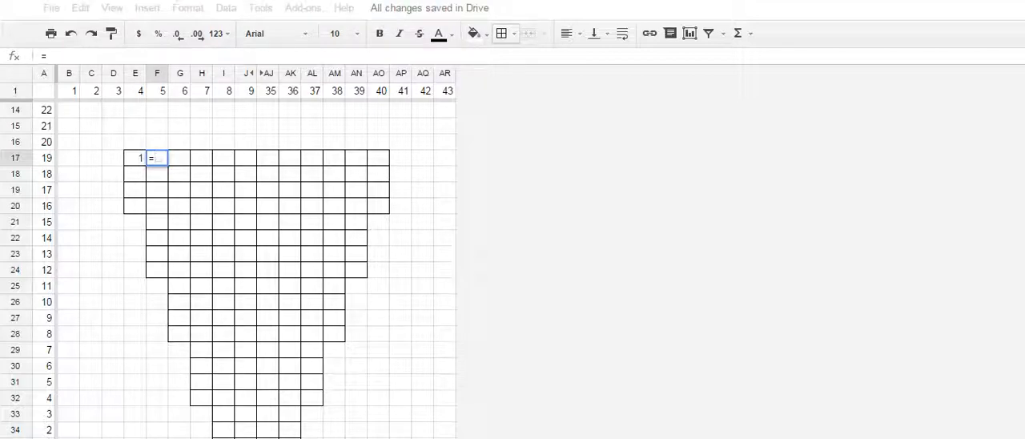
pyautogui.press('Left')
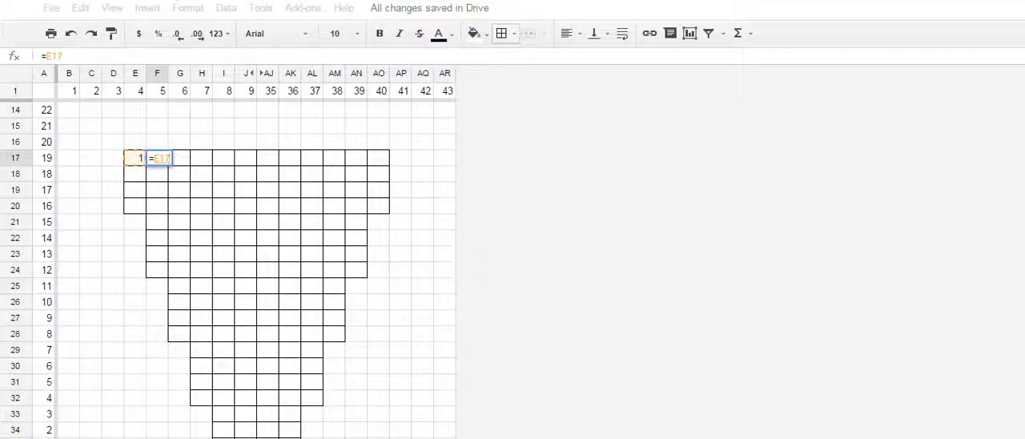
pyautogui.write('+1')
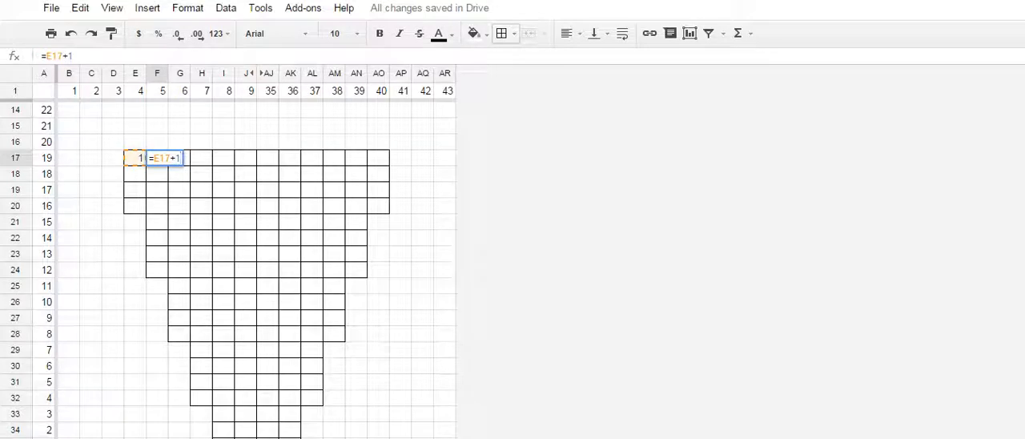
pyautogui.press('Return')
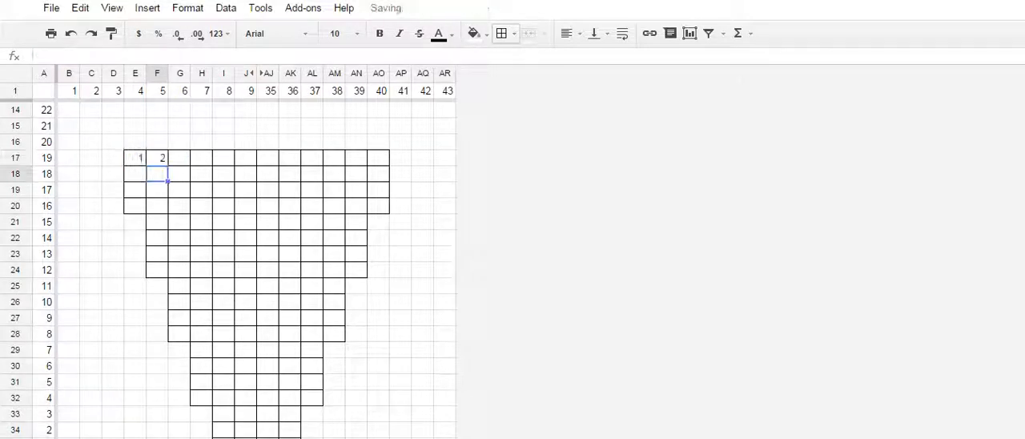
pyautogui.click(157, 158)
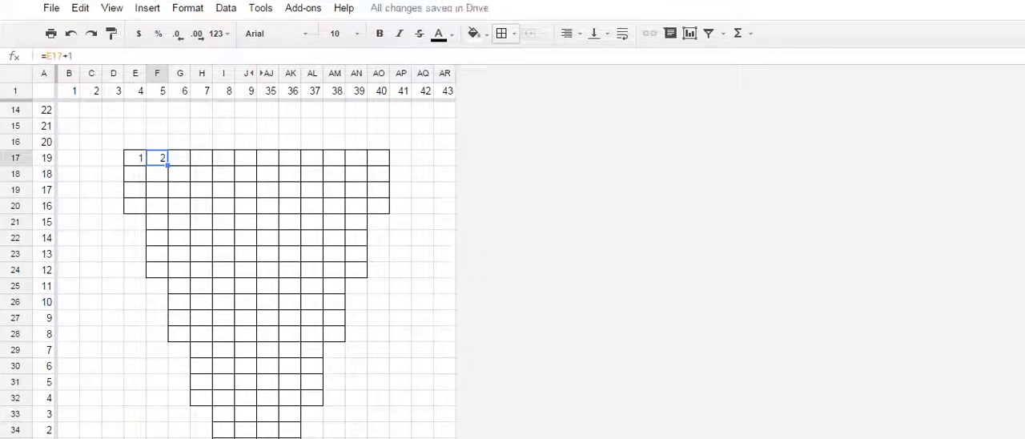
pyautogui.moveTo(168, 166); pyautogui.dragTo(382, 159)
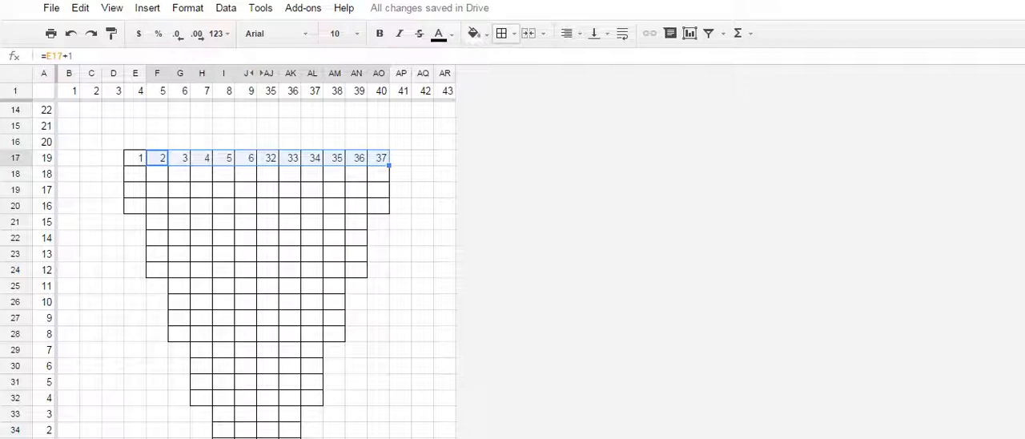
# - Enter the increase number 1 in G30, just outside the bordered tier that begins in column H
pyautogui.scroll(-2, 256, 272)
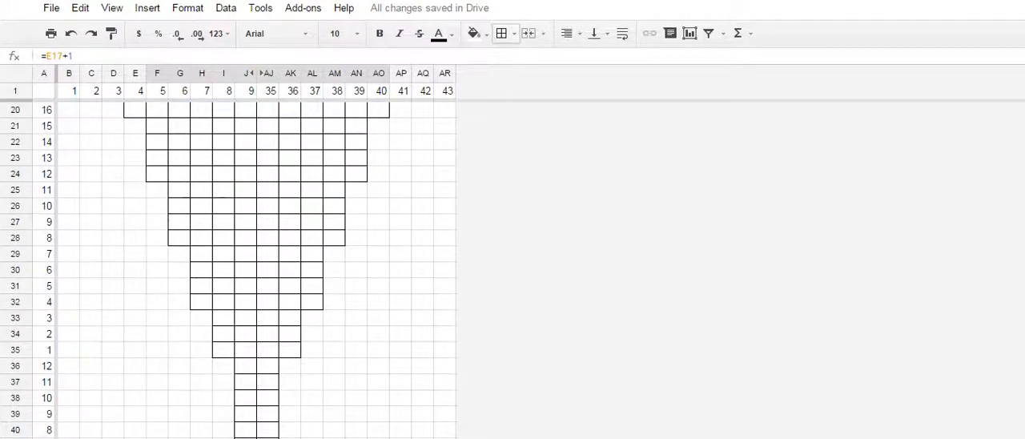
pyautogui.scroll(-1, 256, 272)
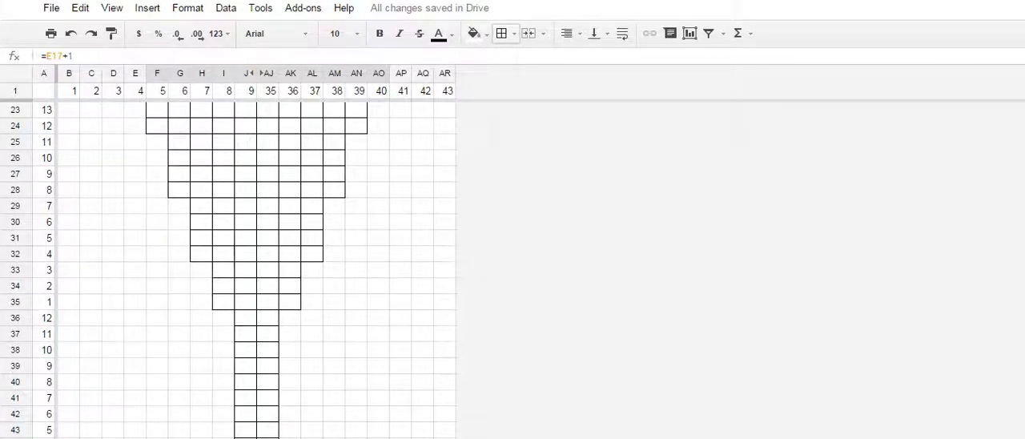
pyautogui.click(224, 270)
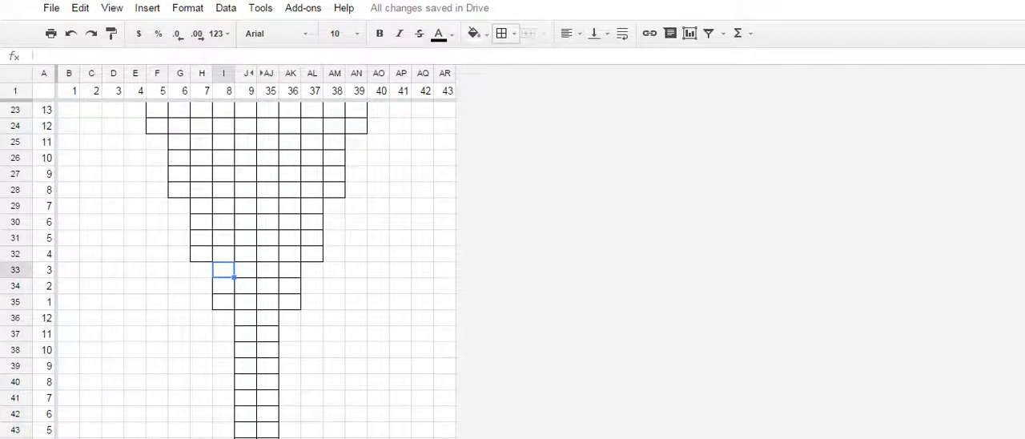
pyautogui.click(180, 206)
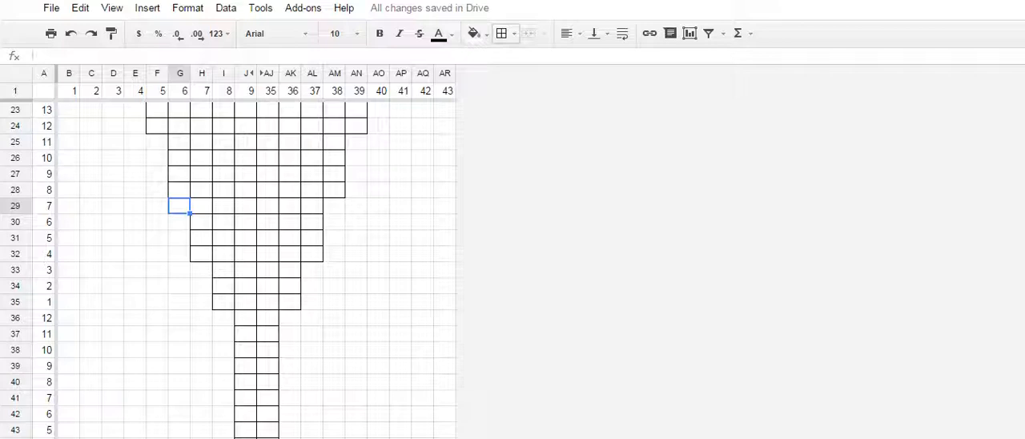
pyautogui.click(179, 222)
pyautogui.write('1')
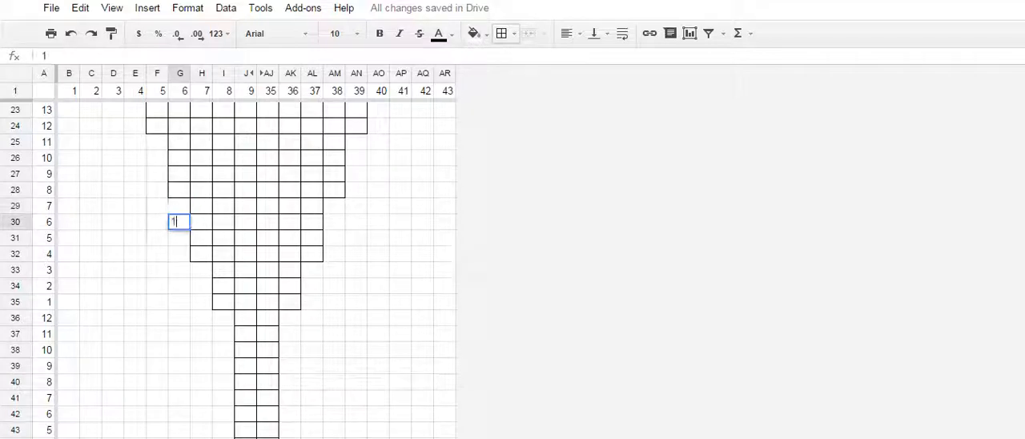
pyautogui.click(157, 142)
pyautogui.write('1')
pyautogui.scroll(1, 157, 142)
pyautogui.scroll(2, 256, 270)
pyautogui.scroll(-5, 257, 270)
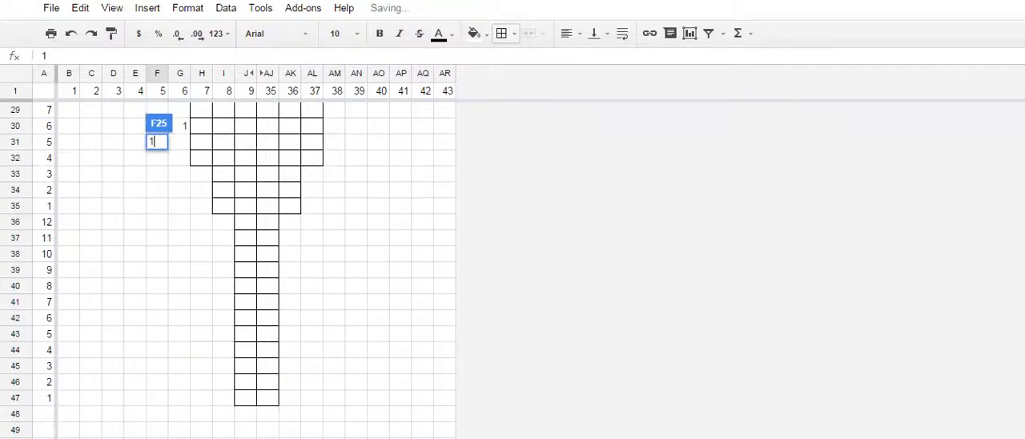
pyautogui.scroll(3, 256, 269)
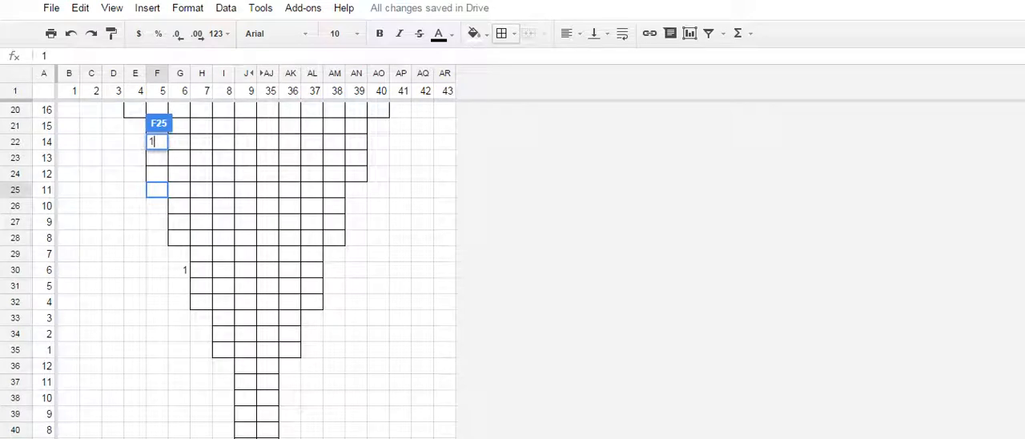
pyautogui.press('Escape')
# - Enter 2 as the increase number in F26 and in E21, beside the chart's left edge
pyautogui.click(157, 206)
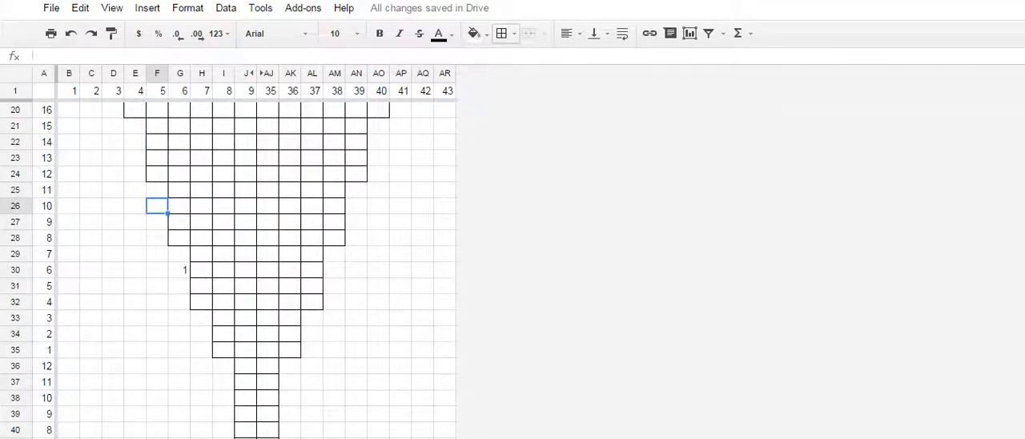
pyautogui.write('2')
pyautogui.scroll(2, 256, 269)
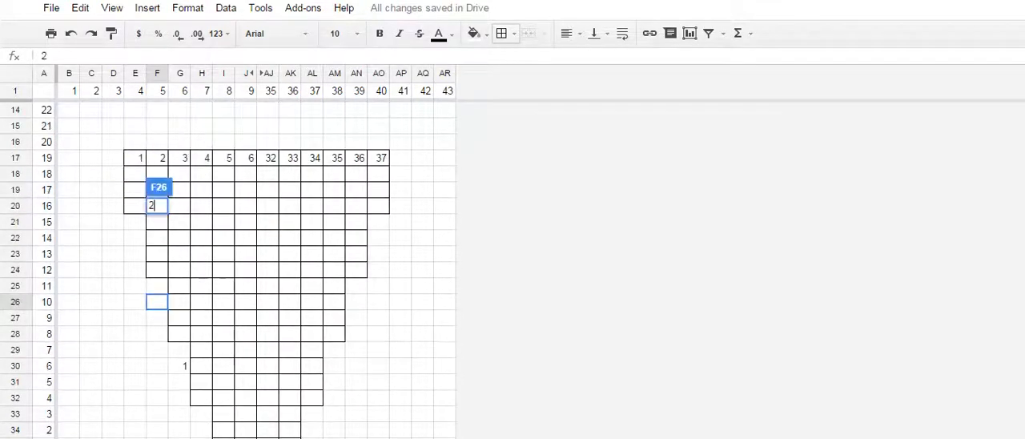
pyautogui.click(135, 222)
pyautogui.write('2')
pyautogui.click(91, 157)
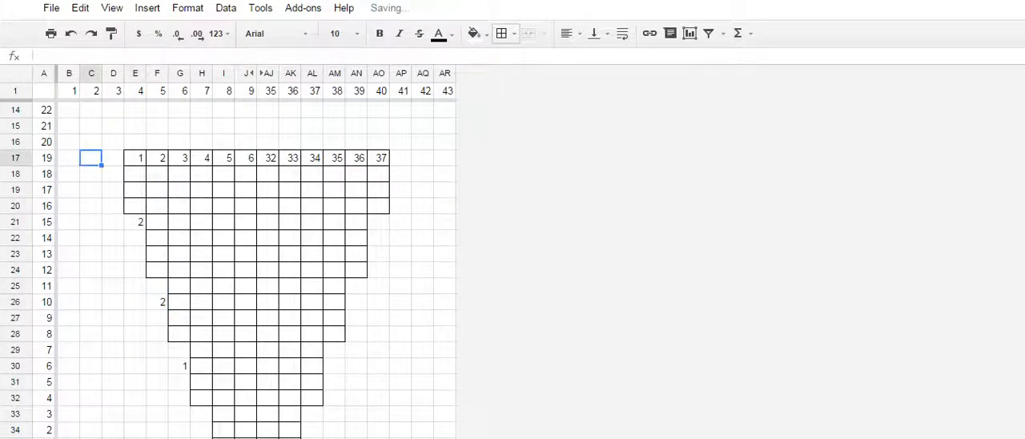
# - Enter the increase number 4 in D17, beside the numbered stitch row
pyautogui.click(113, 158)
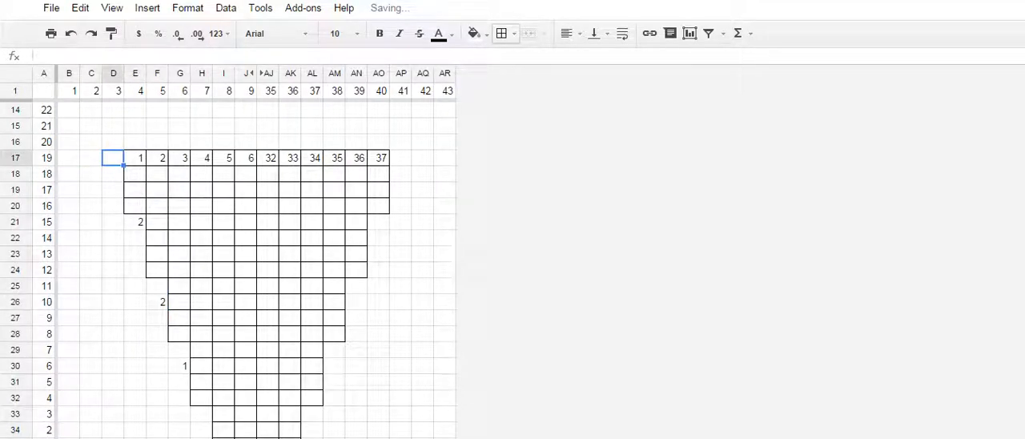
pyautogui.write('2')
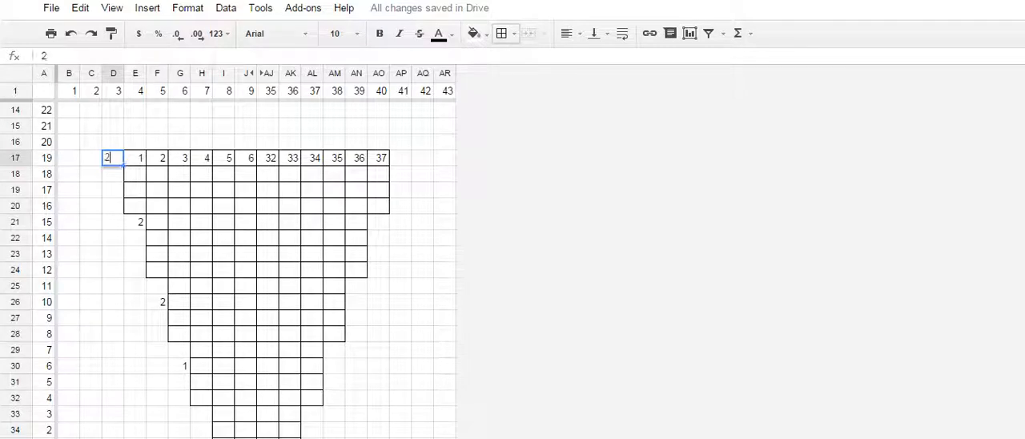
pyautogui.scroll(1, 256, 269)
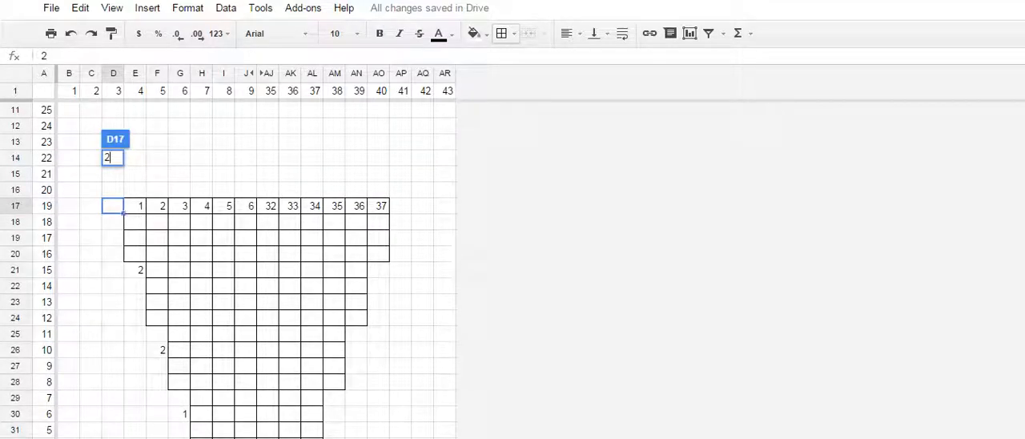
pyautogui.press('Escape')
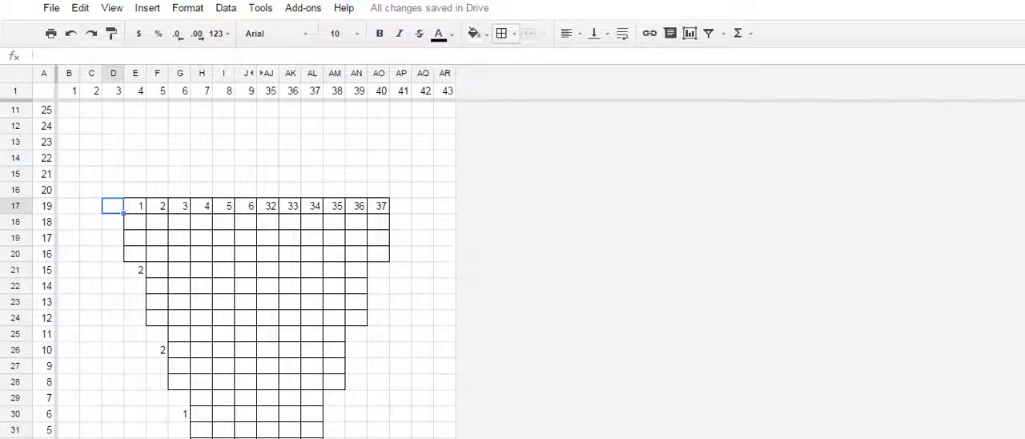
pyautogui.write('4')
pyautogui.press('Tab')
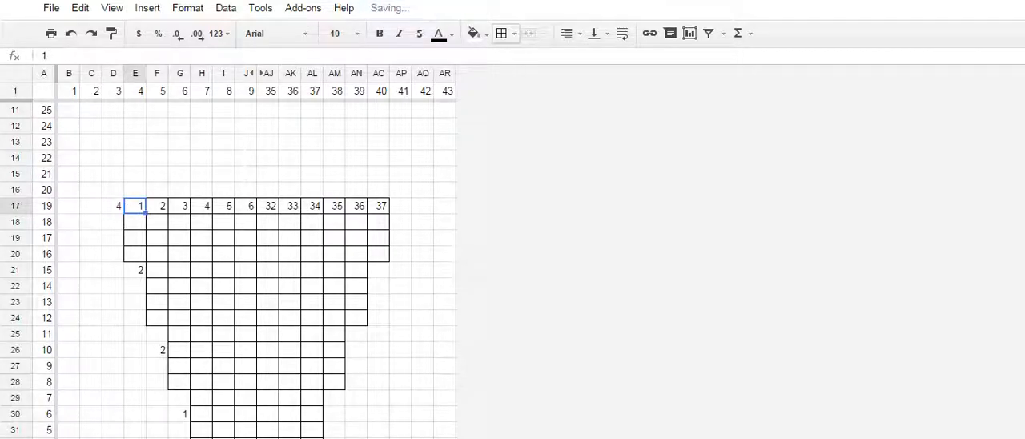
# - Add all borders to the four-row tier D13:AP16, one stitch wider on each side than the tier below
pyautogui.moveTo(113, 191); pyautogui.dragTo(401, 144)
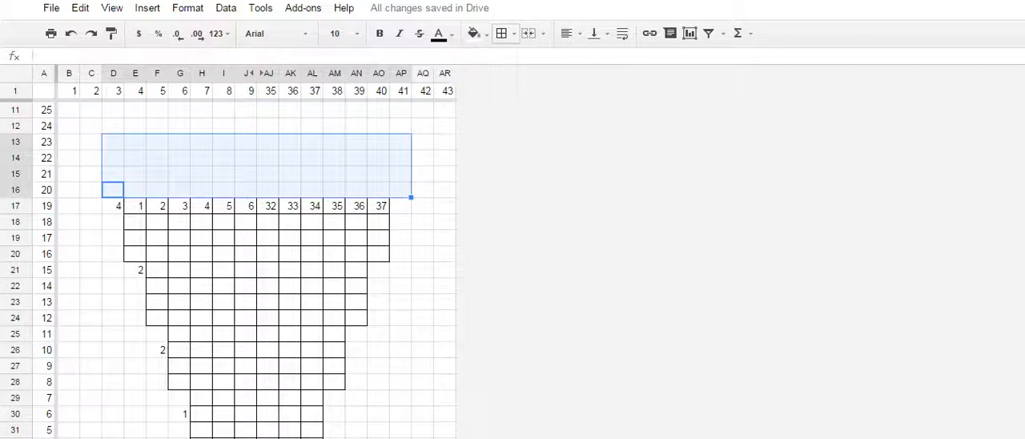
pyautogui.click(505, 33)
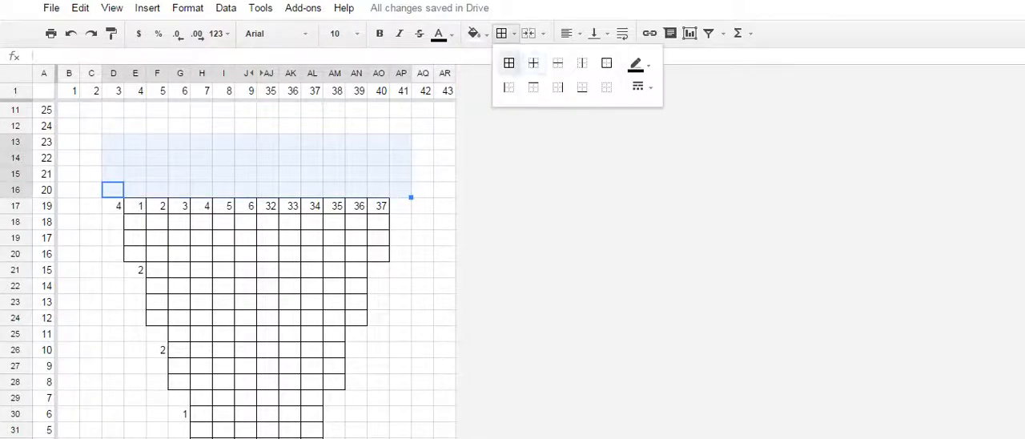
pyautogui.click(509, 62)
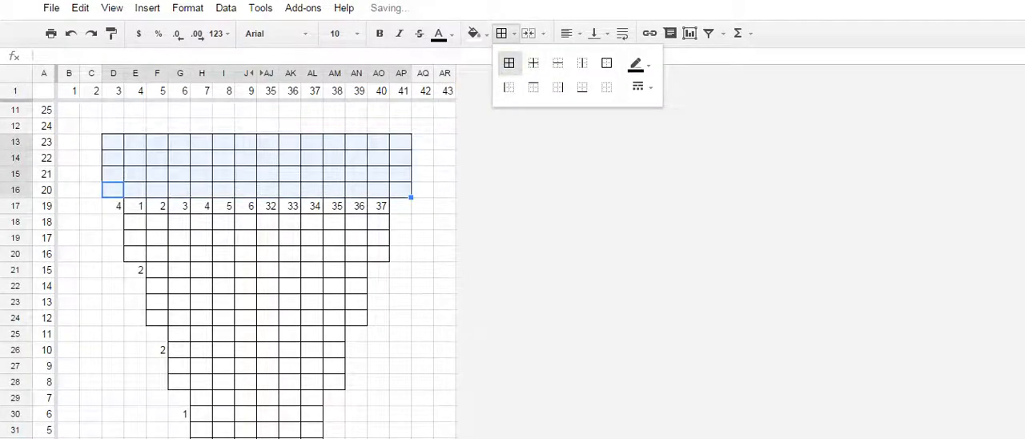
# - Enter the increase number 5 in C13, beside the top row of the D13:AP16 tier
pyautogui.click(91, 142)
pyautogui.write('5')
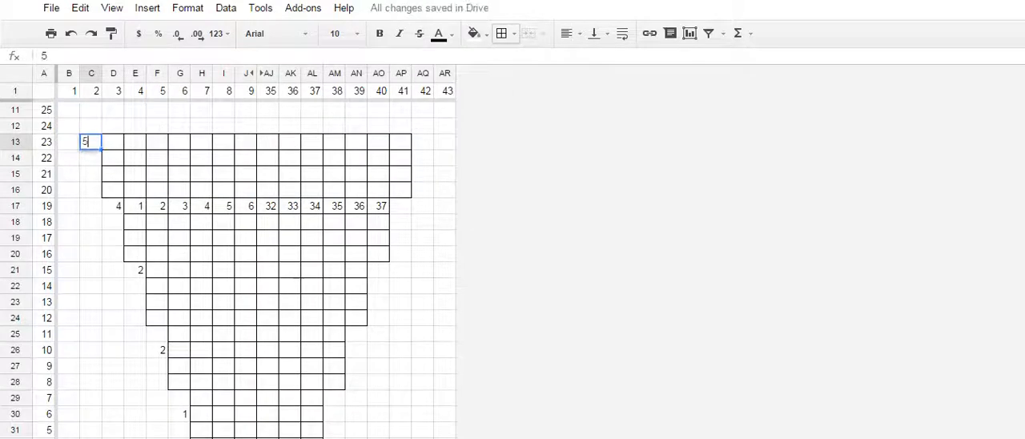
pyautogui.scroll(2, 89, 122)
pyautogui.scroll(-2, 240, 240)
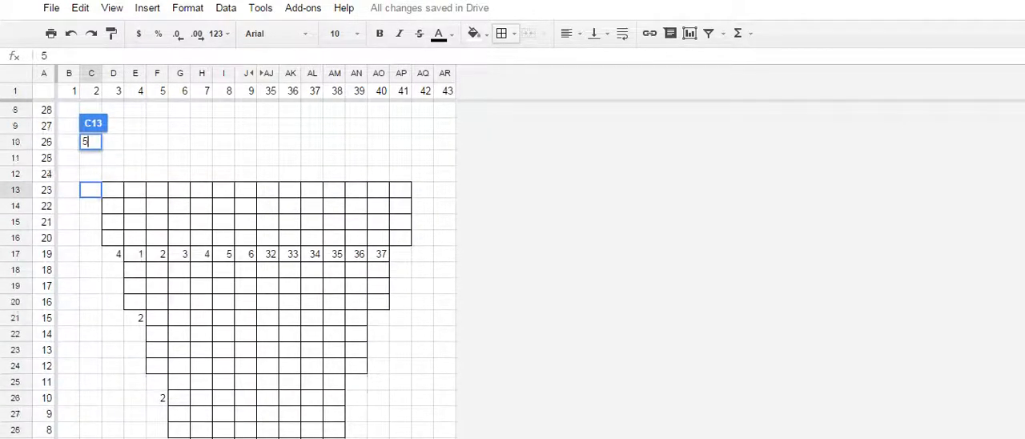
pyautogui.press('Return')
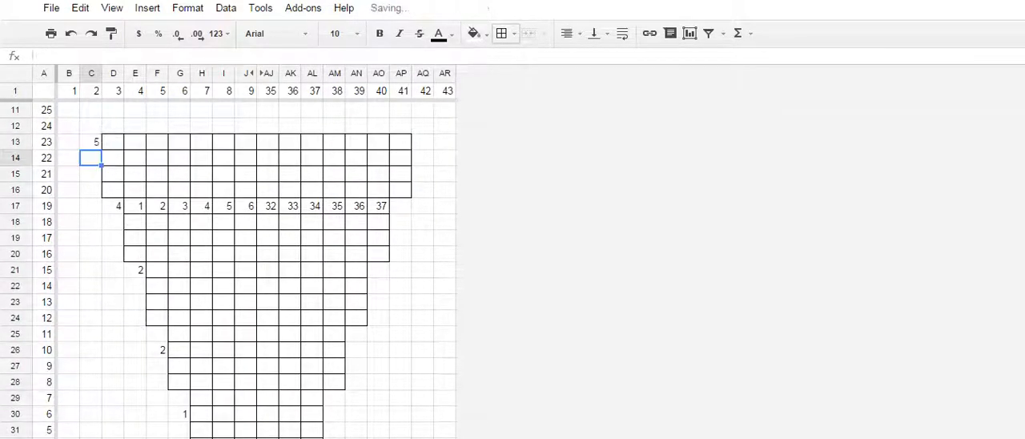
# - Add all borders to the four-row tier C9:AQ12 above the D13:AP16 tier
pyautogui.scroll(3, 240, 264)
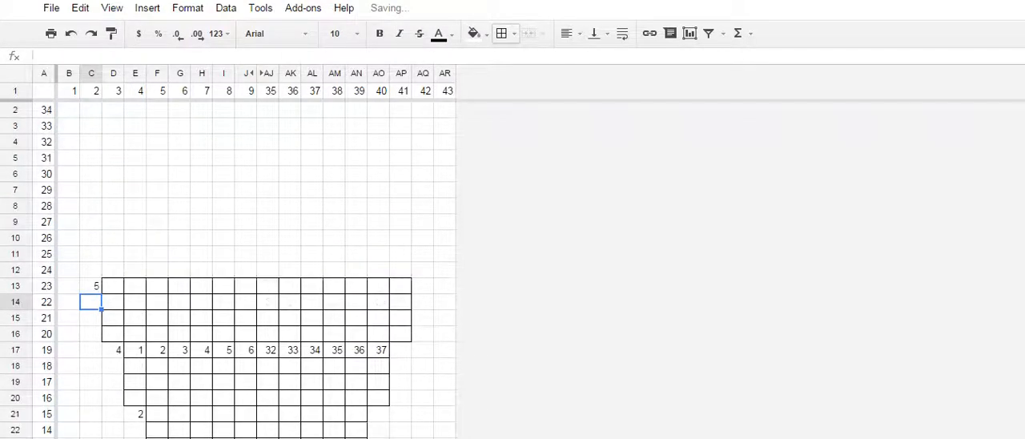
pyautogui.click(91, 270)
pyautogui.moveTo(90, 270); pyautogui.dragTo(423, 222)
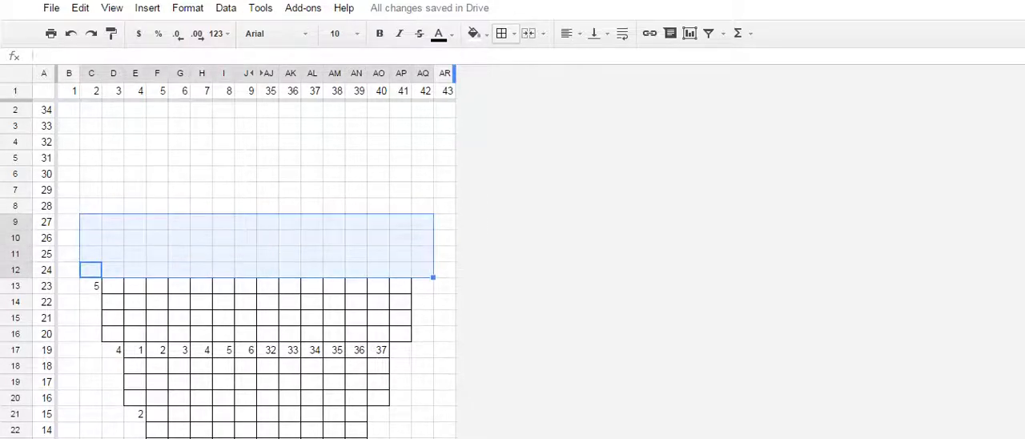
pyautogui.click(503, 34)
pyautogui.click(509, 64)
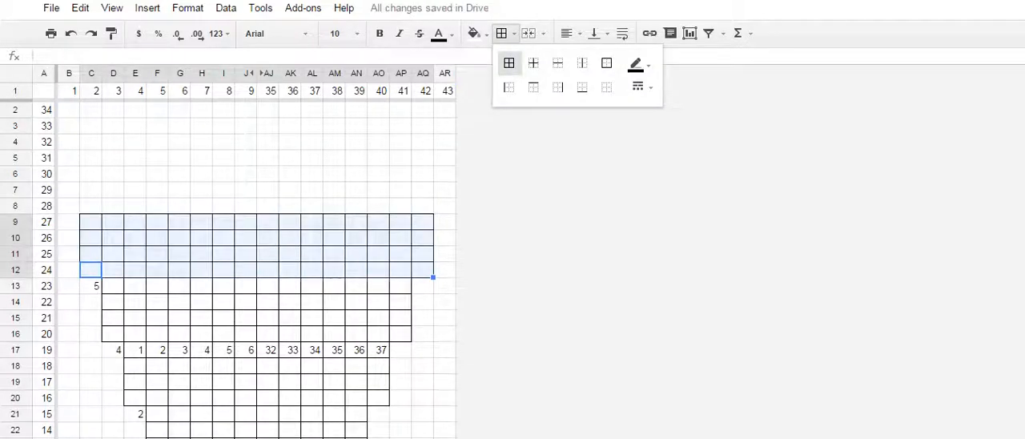
# - Enter the increase number 6 in B9, beside the top row of the C9:AQ12 tier
pyautogui.click(69, 222)
pyautogui.write('6')
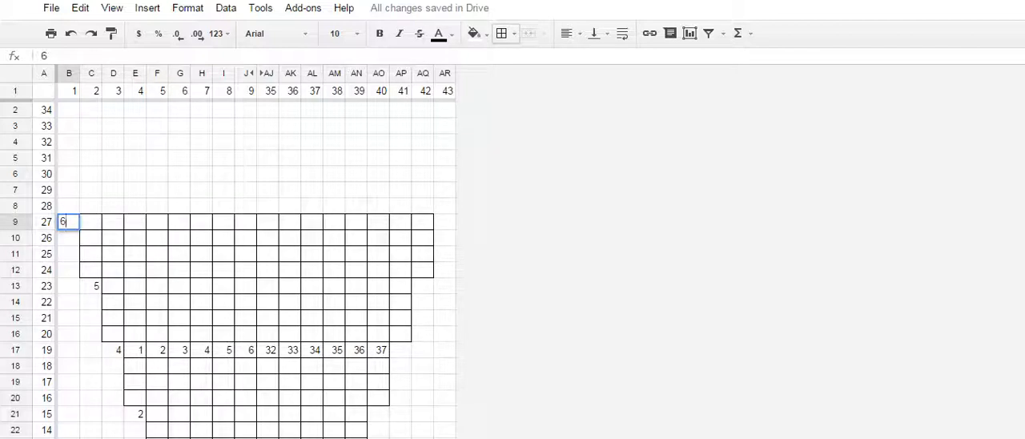
pyautogui.press('Return')
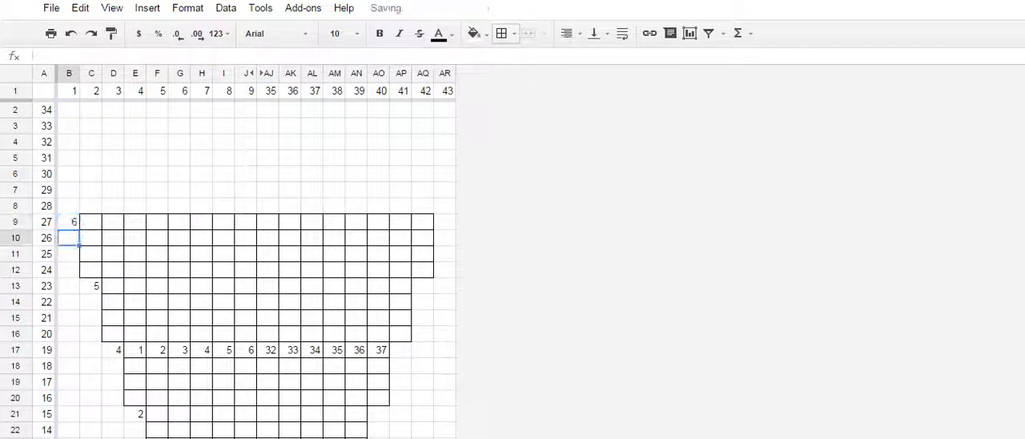
# - Add all borders to the four-row, full-width tier B5:AR8 above the C9:AQ12 tier
pyautogui.press('Up')
pyautogui.press('Up')
pyautogui.hotkey('shift', 'Up')
pyautogui.hotkey('shift', 'Up')
pyautogui.hotkey('shift', 'Up')
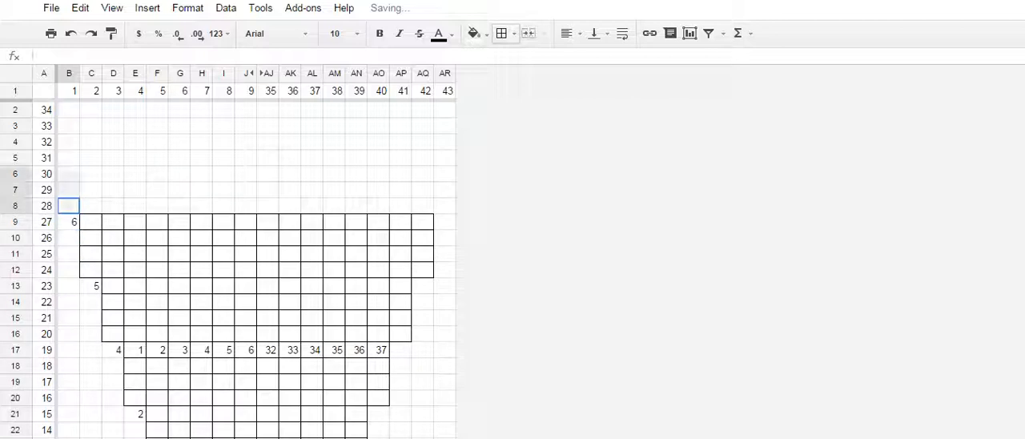
pyautogui.hotkey('shift', 'Right')
pyautogui.hotkey('shift', 'Right')
pyautogui.hotkey('shift', 'Right')
pyautogui.hotkey('shift', 'Right')
pyautogui.hotkey('shift', 'Right')
pyautogui.hotkey('shift', 'Right')
pyautogui.hotkey('shift', 'Right')
pyautogui.hotkey('shift', 'Right')
pyautogui.hotkey('shift', 'Right')
pyautogui.hotkey('shift', 'Right')
pyautogui.hotkey('shift', 'Right')
pyautogui.hotkey('shift', 'Right')
pyautogui.hotkey('shift', 'Right')
pyautogui.hotkey('shift', 'Right')
pyautogui.hotkey('shift', 'Right')
pyautogui.hotkey('shift', 'Right')
pyautogui.hotkey('shift', 'Right')
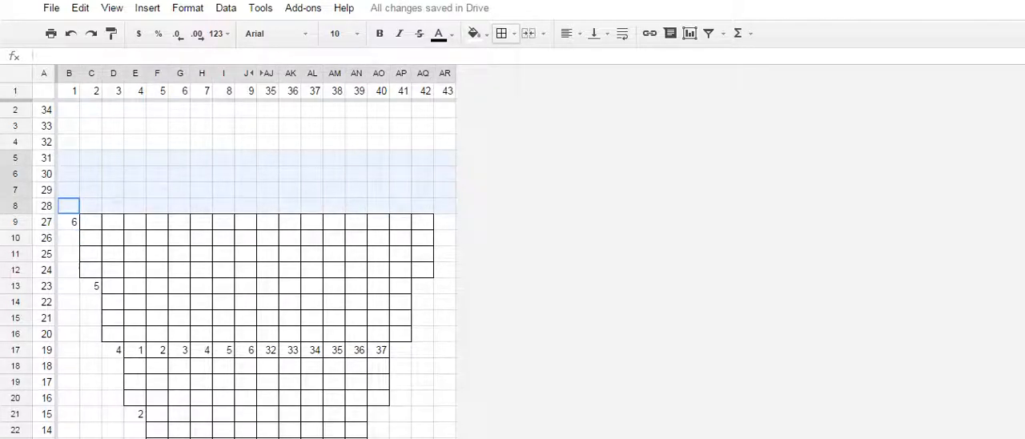
pyautogui.click(504, 34)
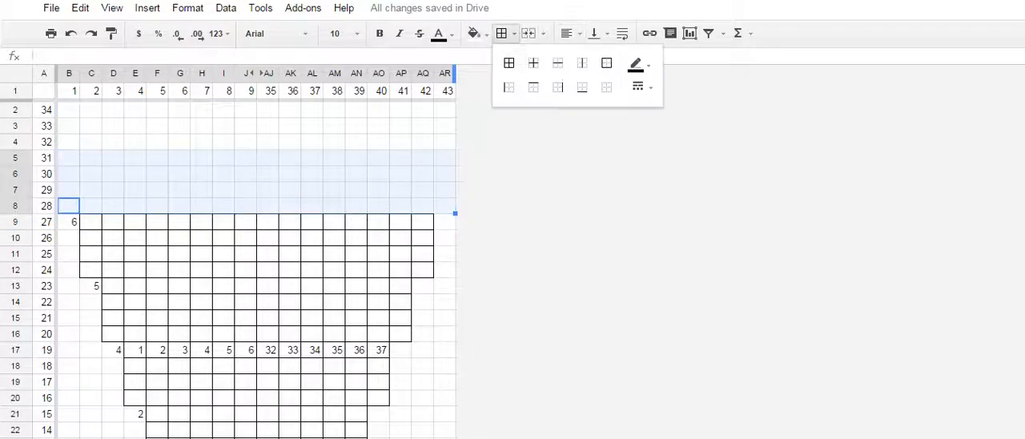
pyautogui.click(508, 63)
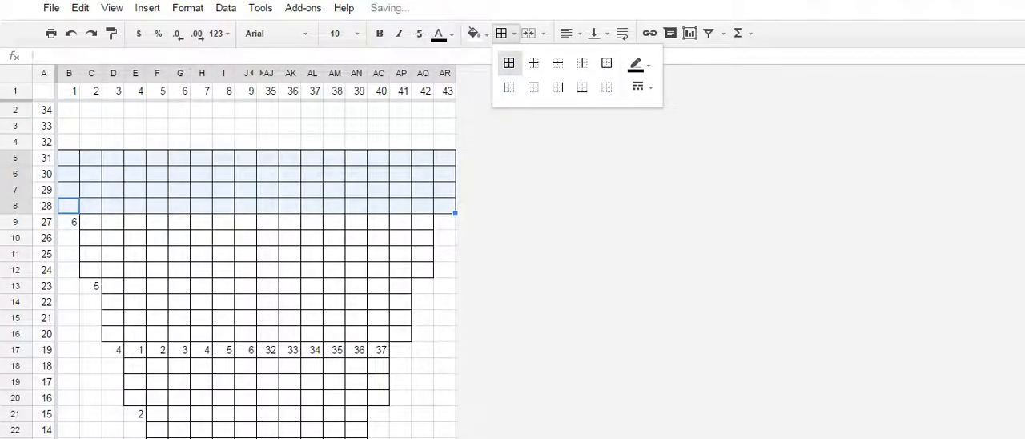
pyautogui.click(223, 237)
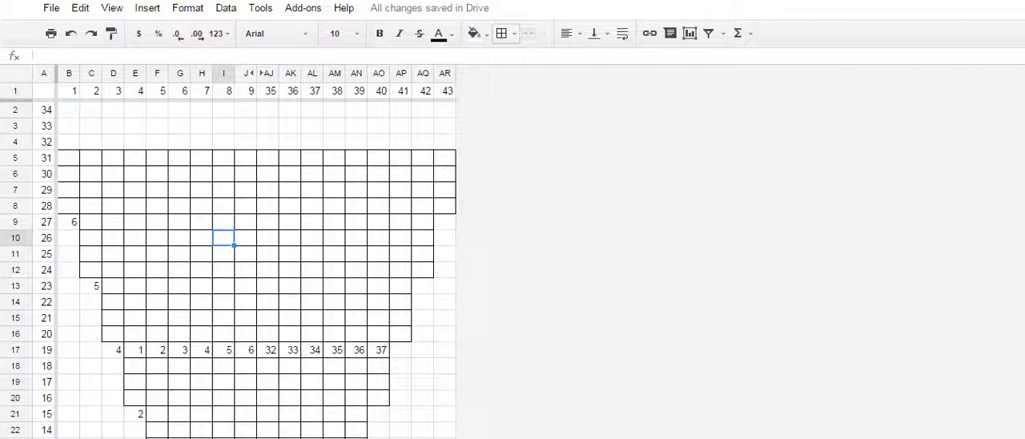
# - Extend the full-width grid to the first chart row by adding all borders to B2:AR5
pyautogui.moveTo(69, 158); pyautogui.dragTo(444, 109)
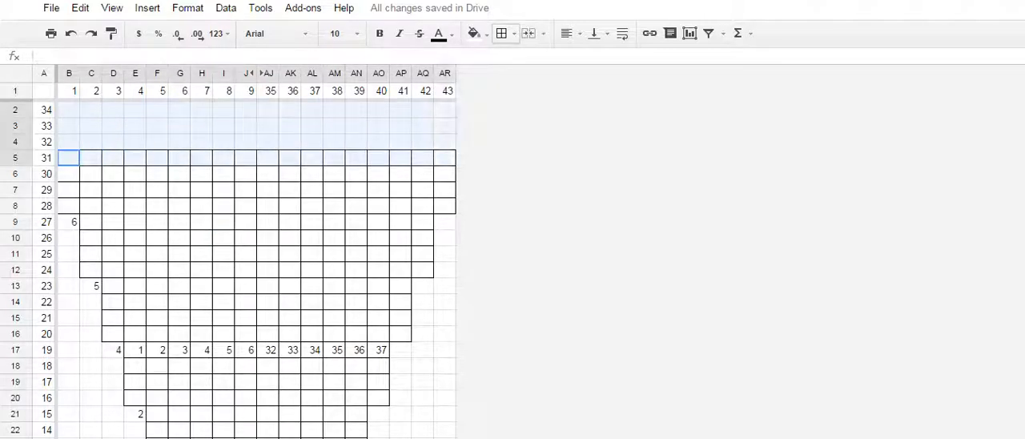
pyautogui.click(502, 34)
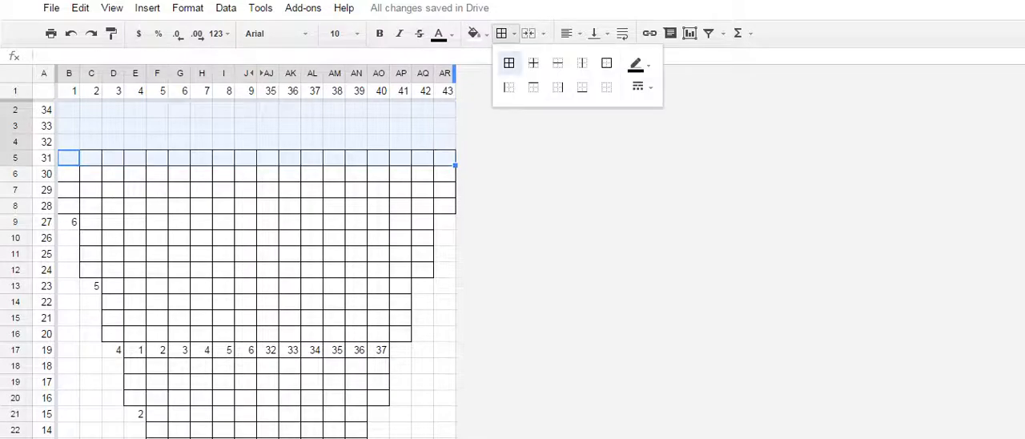
pyautogui.click(509, 63)
# - Examine the outlined chart from its narrow base in row 47 up to the full-width rows, comparing both ends and the side edges
pyautogui.scroll(-15, 256, 264)
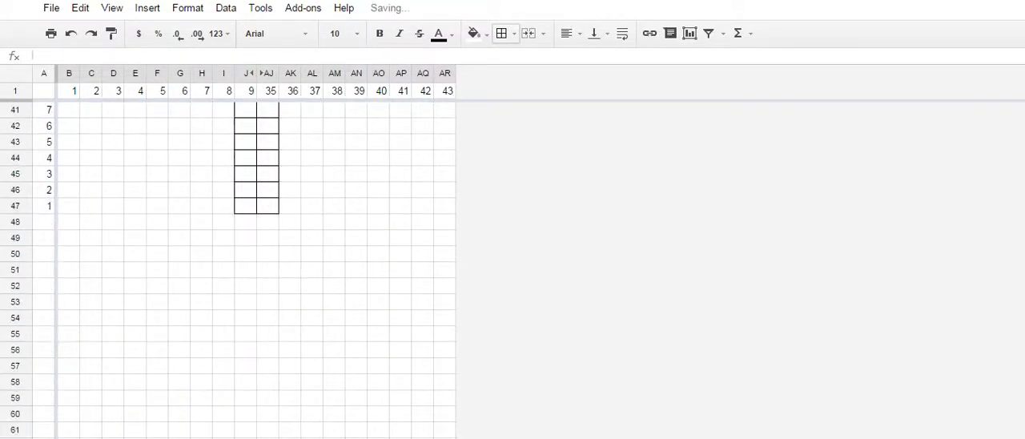
pyautogui.scroll(-2, 256, 264)
pyautogui.scroll(10, 256, 264)
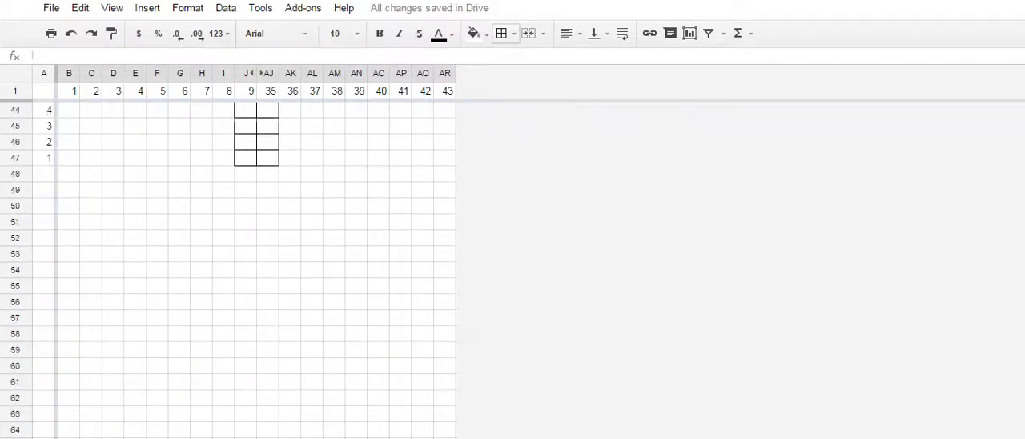
pyautogui.scroll(8, 257, 264)
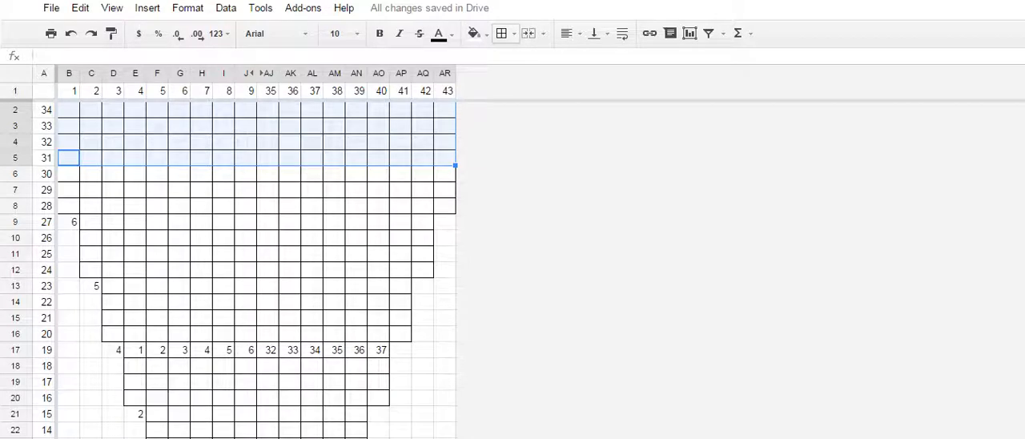
pyautogui.click(69, 110)
pyautogui.scroll(-11, 256, 264)
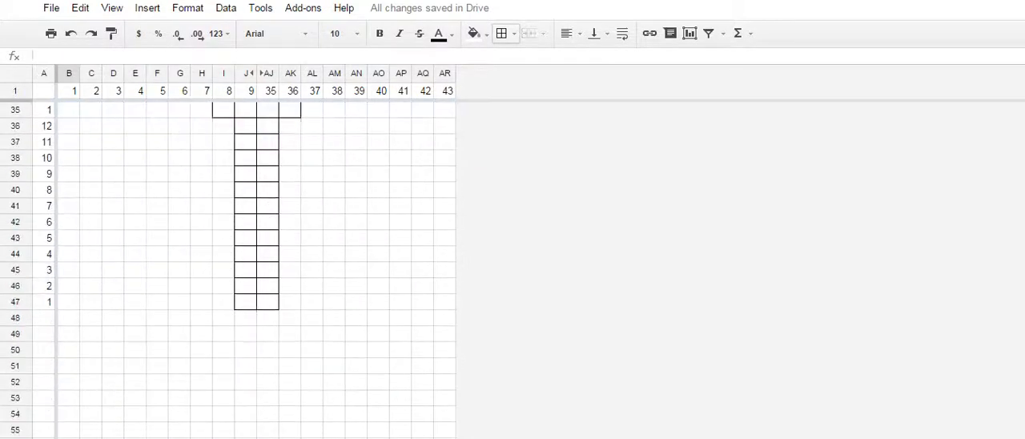
pyautogui.click(245, 302)
pyautogui.scroll(11, 256, 264)
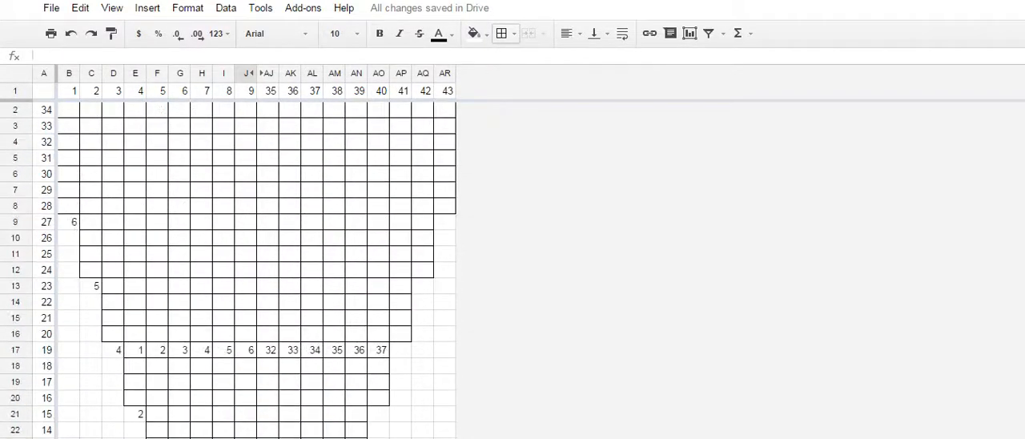
pyautogui.click(69, 110)
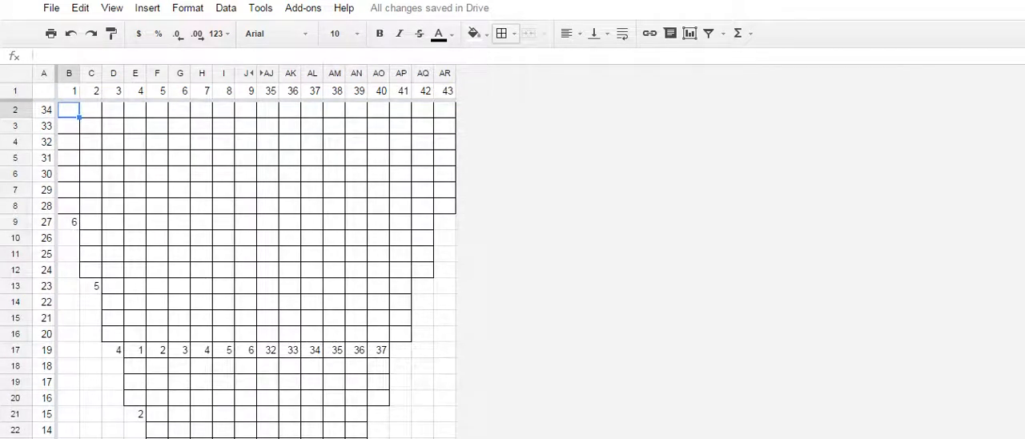
pyautogui.moveTo(446, 142); pyautogui.dragTo(446, 174)
pyautogui.click(446, 206)
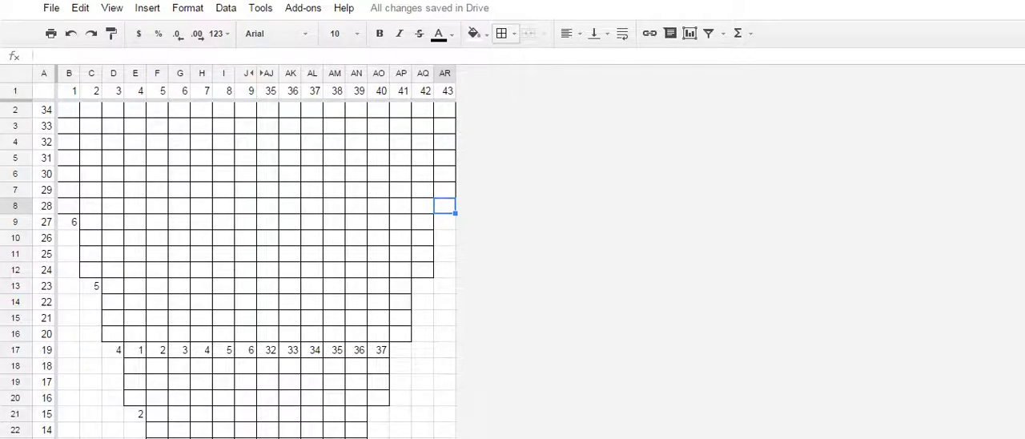
pyautogui.scroll(-7, 256, 264)
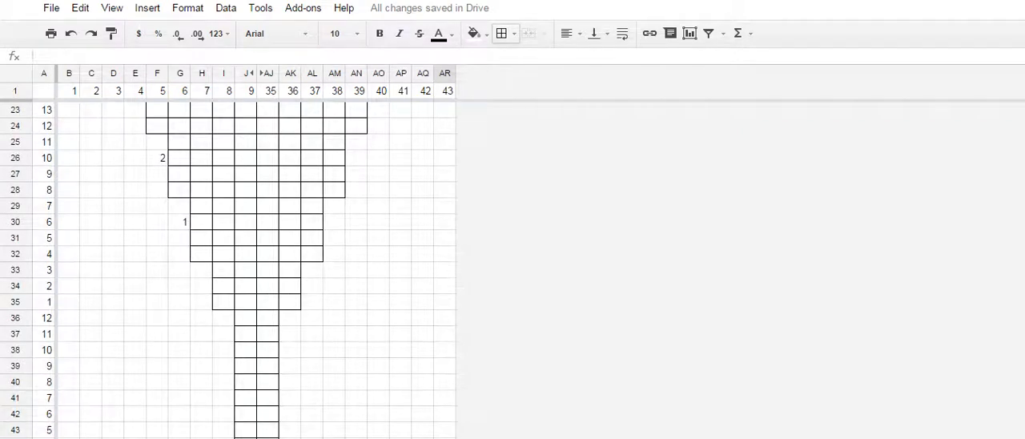
pyautogui.click(224, 270)
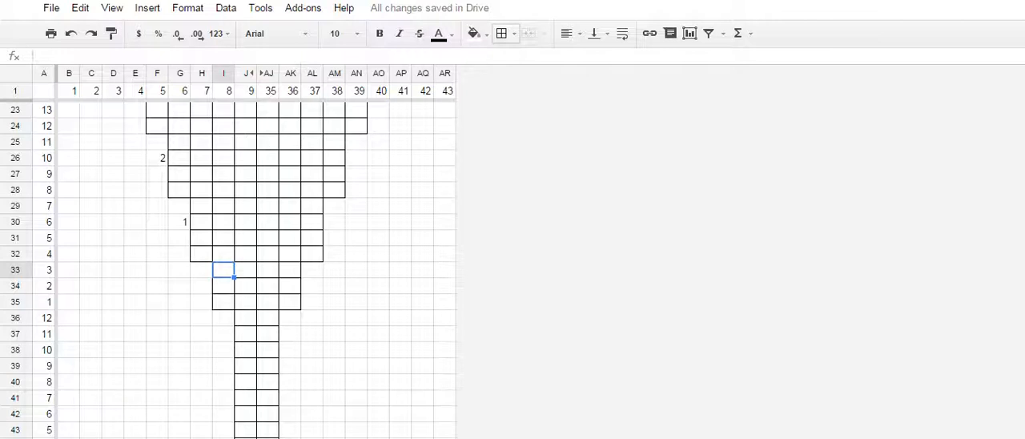
pyautogui.scroll(7, 256, 272)
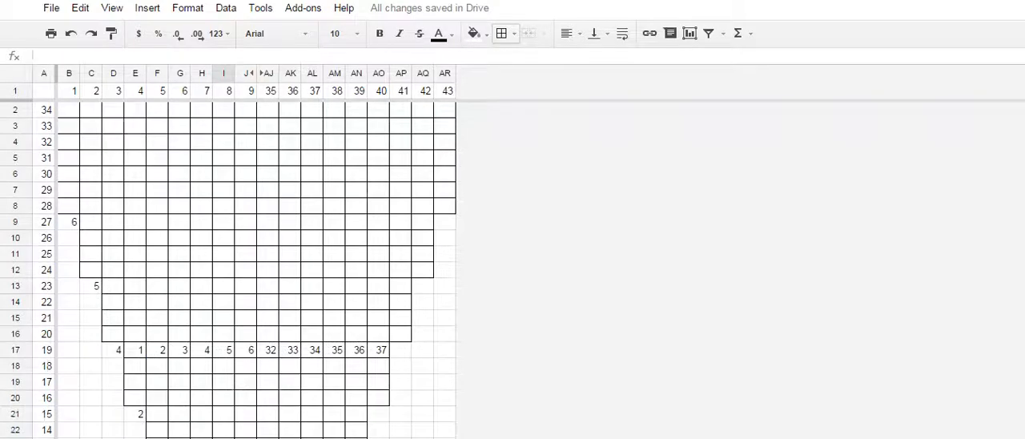
# - Start ascending row numbering in column A with 1 in A2 and the formula =A2+1 in A3
pyautogui.click(44, 109)
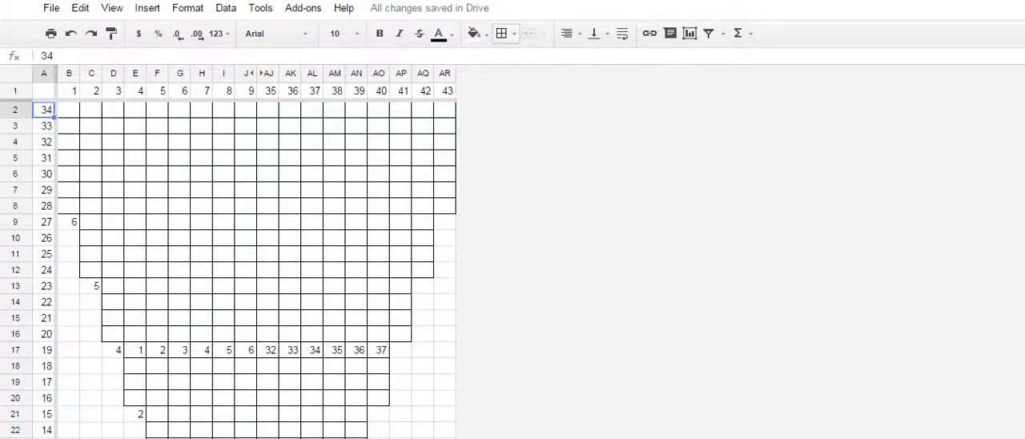
pyautogui.write('1')
pyautogui.press('Return')
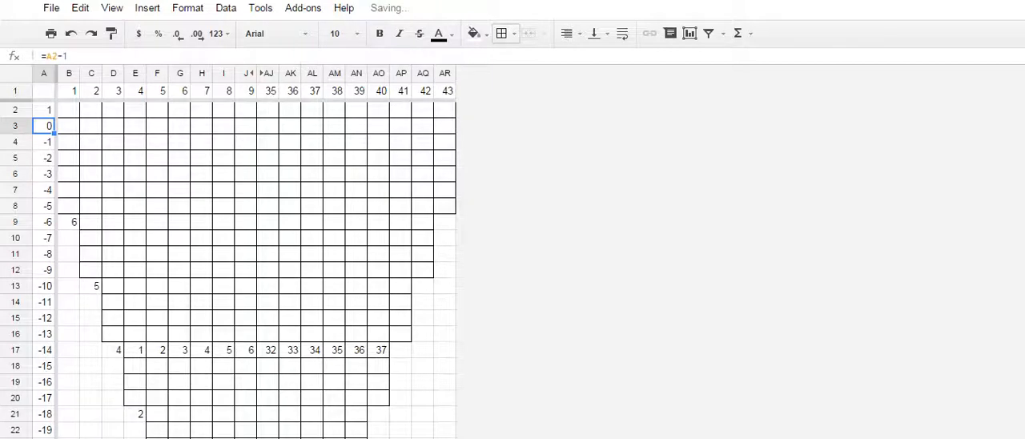
pyautogui.write('=A2')
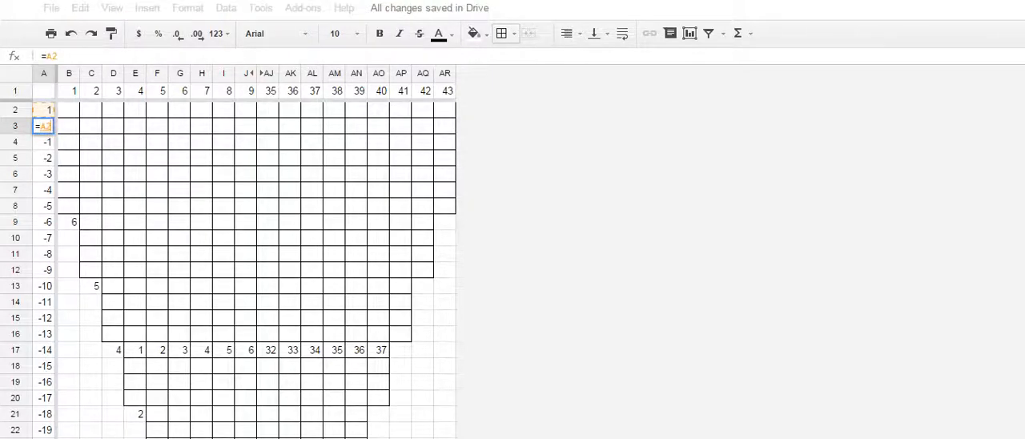
pyautogui.write('-')
pyautogui.write('1')
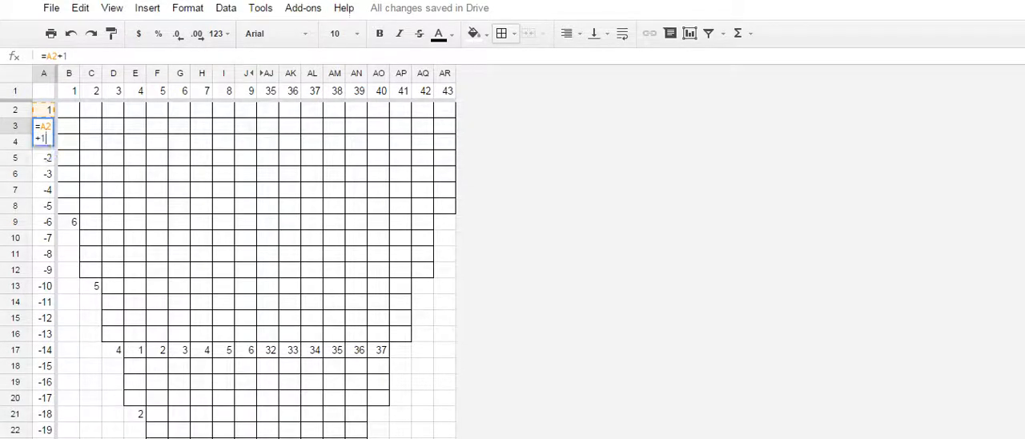
pyautogui.press('Return')
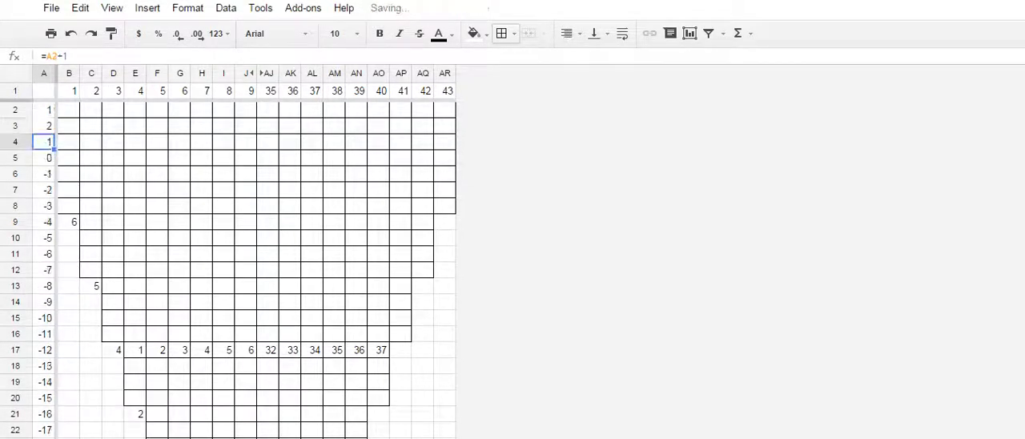
# - Fill the A3 row-numbering formula down column A through A47
pyautogui.click(44, 126)
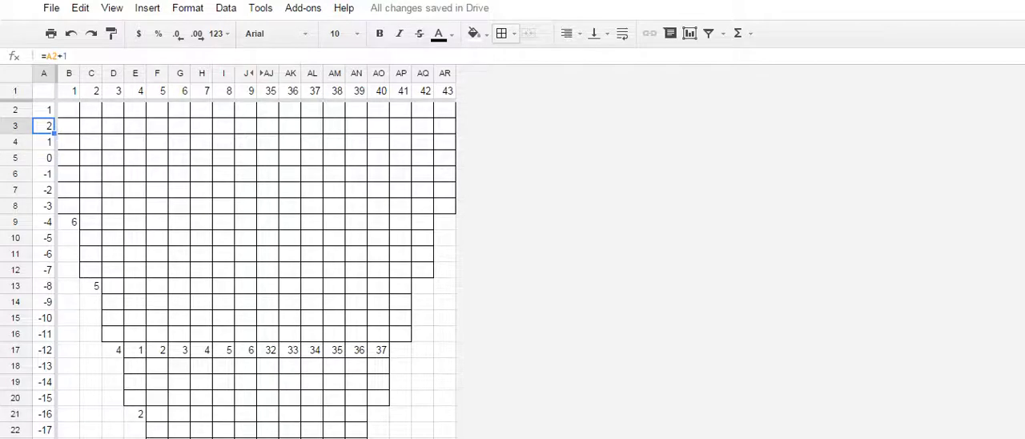
pyautogui.moveTo(54, 133); pyautogui.dragTo(48, 437)
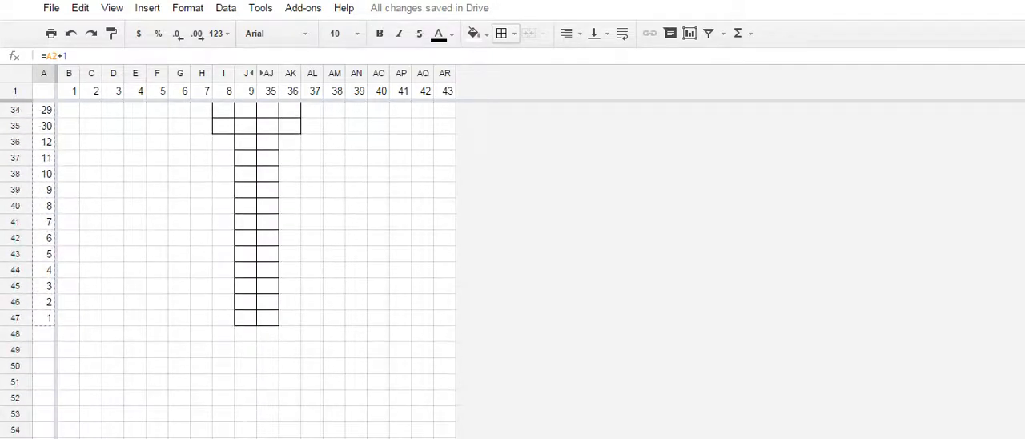
pyautogui.moveTo(48, 318); pyautogui.dragTo(48, 318)
pyautogui.scroll(1, 48, 318)
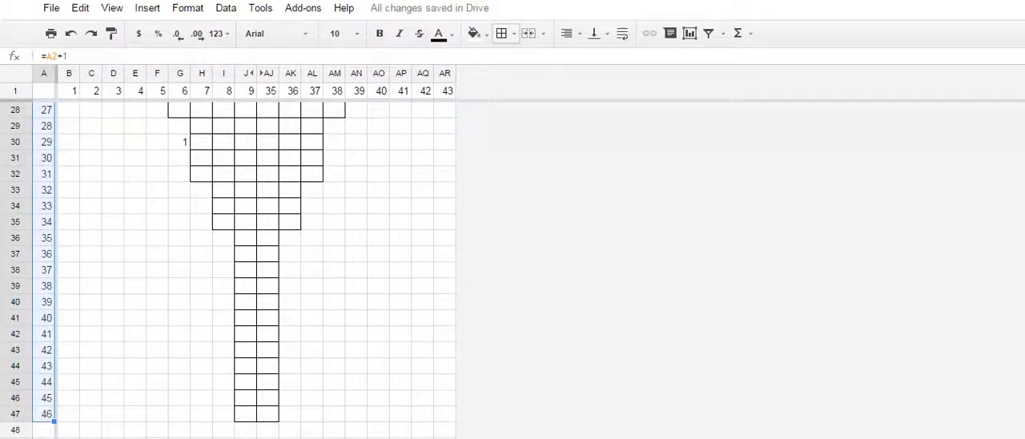
# - Try to restart the row numbering at A38, entering 12 and replacing it with 1
pyautogui.click(44, 270)
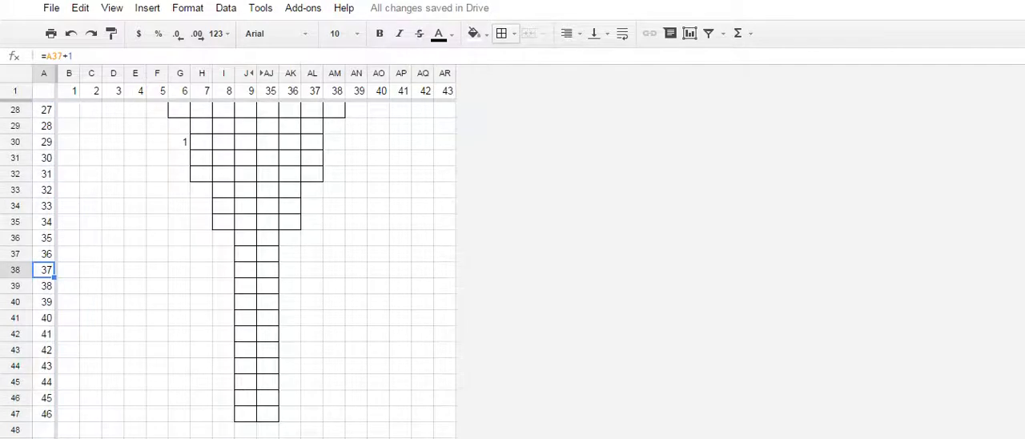
pyautogui.write('21')
pyautogui.press('BackSpace')
pyautogui.press('BackSpace')
pyautogui.write('12')
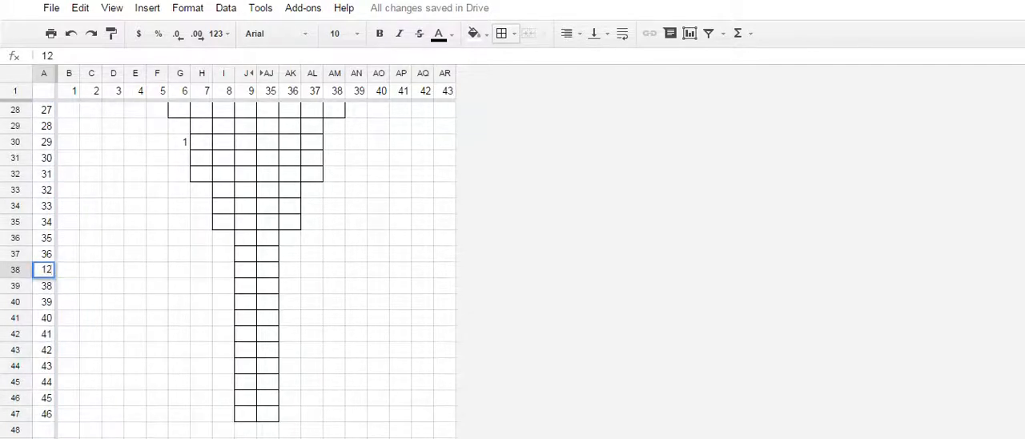
pyautogui.press('Return')
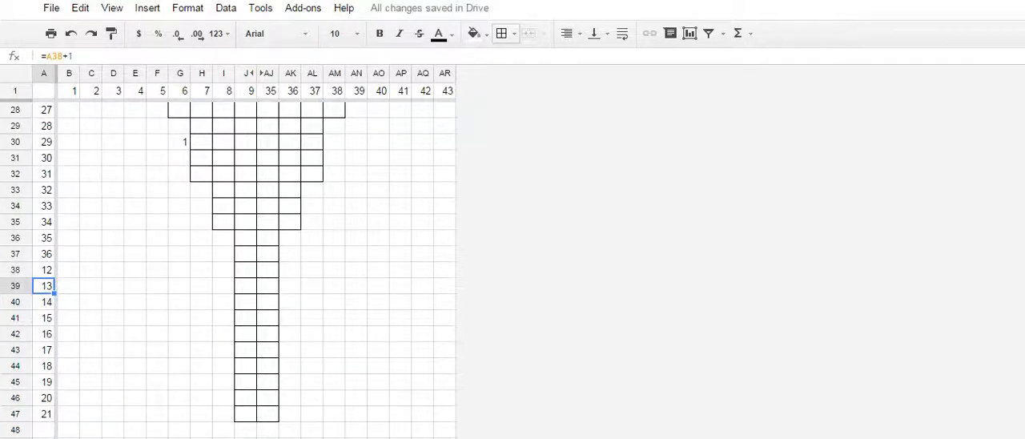
pyautogui.click(44, 269)
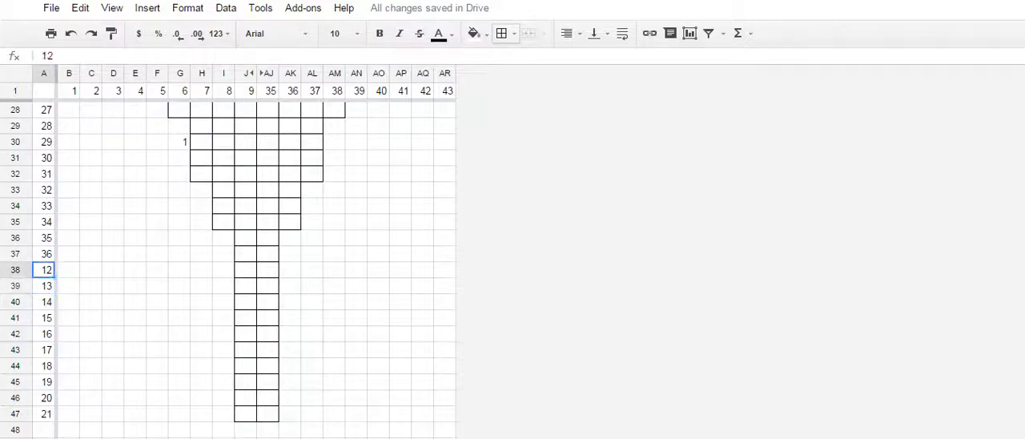
pyautogui.write('1')
pyautogui.press('Return')
# - Restart the row numbering with 1 in A36 and fill the A37 formula down through A47
pyautogui.press('Up')
pyautogui.press('Up')
pyautogui.press('Up')
pyautogui.write('1')
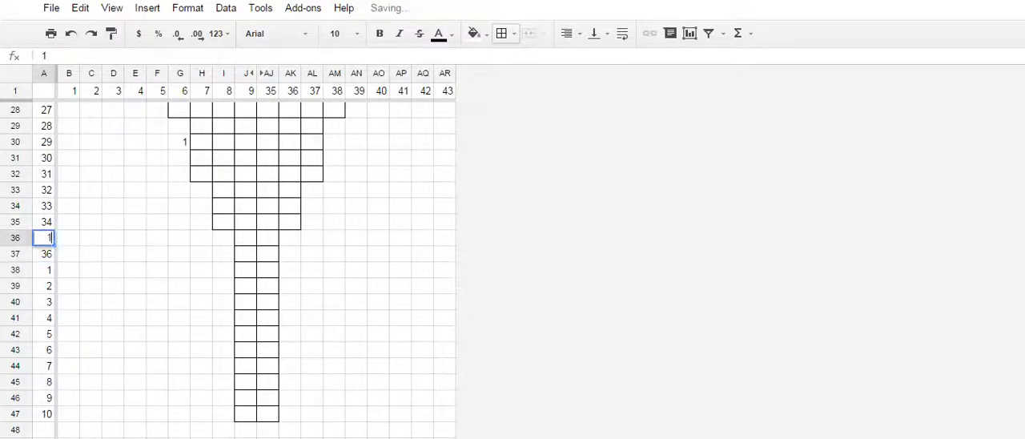
pyautogui.press('Return')
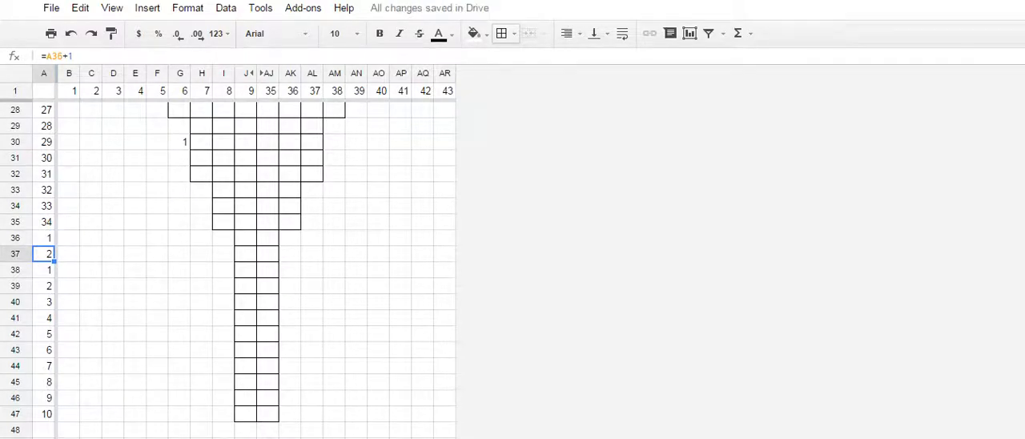
pyautogui.moveTo(54, 262); pyautogui.dragTo(54, 421)
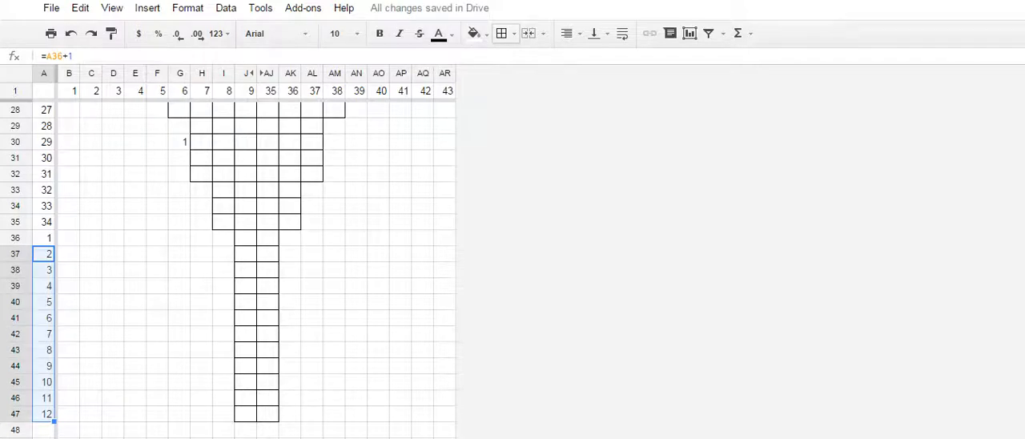
pyautogui.click(69, 430)
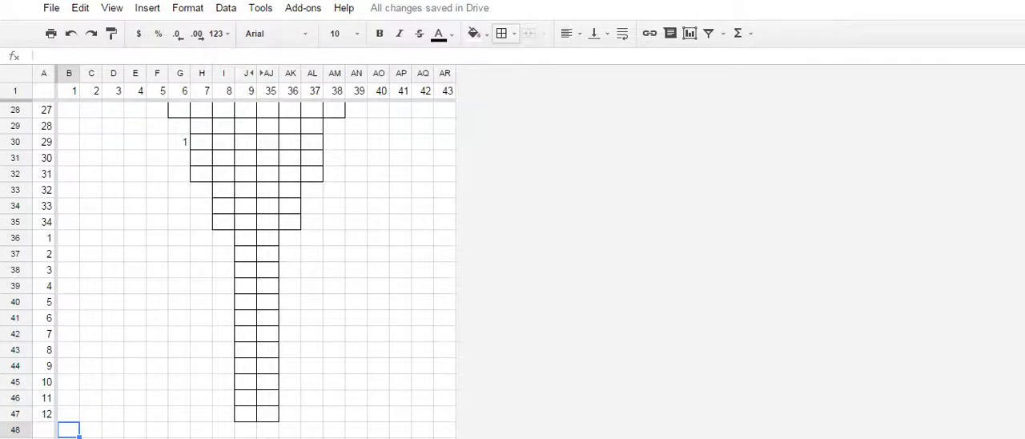
# - Remove the borders from A44:AL48 and delete the row numbers in A44:A47
pyautogui.moveTo(44, 366); pyautogui.dragTo(313, 430)
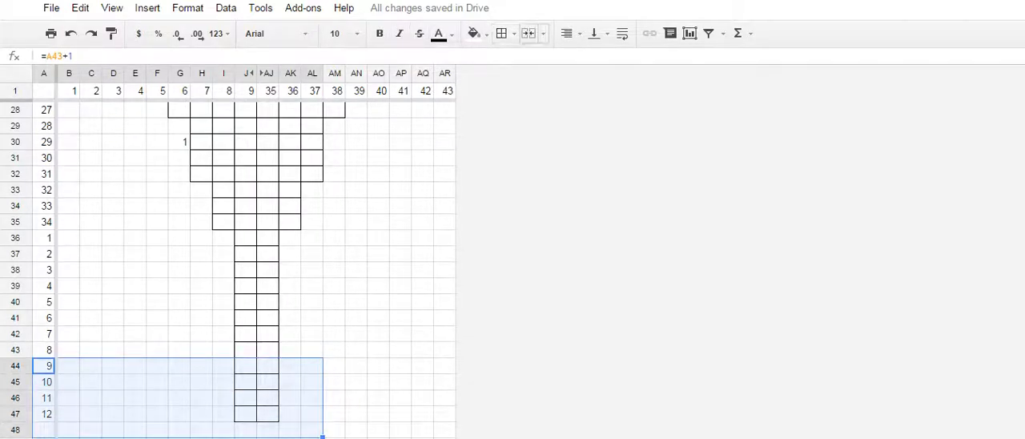
pyautogui.click(505, 33)
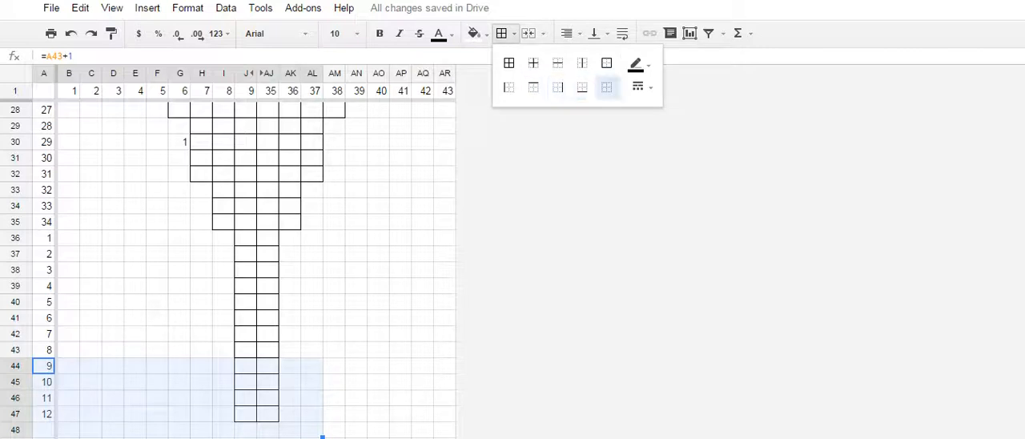
pyautogui.click(607, 86)
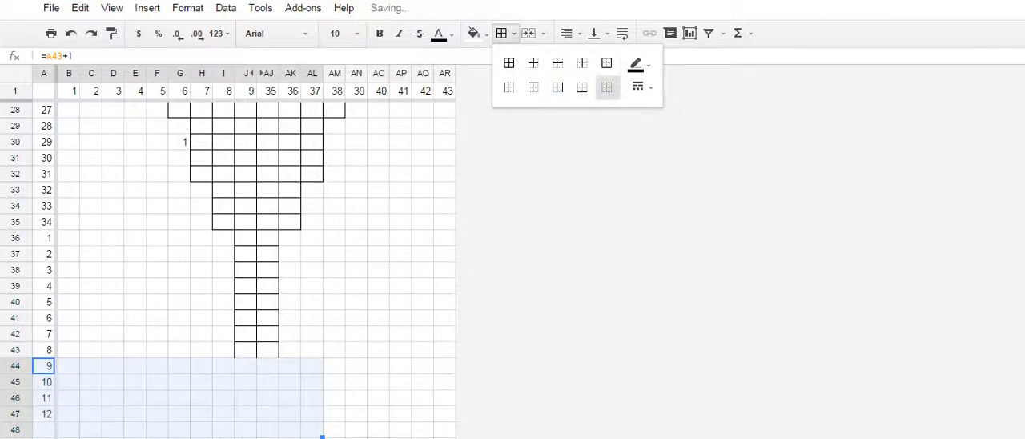
pyautogui.moveTo(44, 366); pyautogui.dragTo(44, 414)
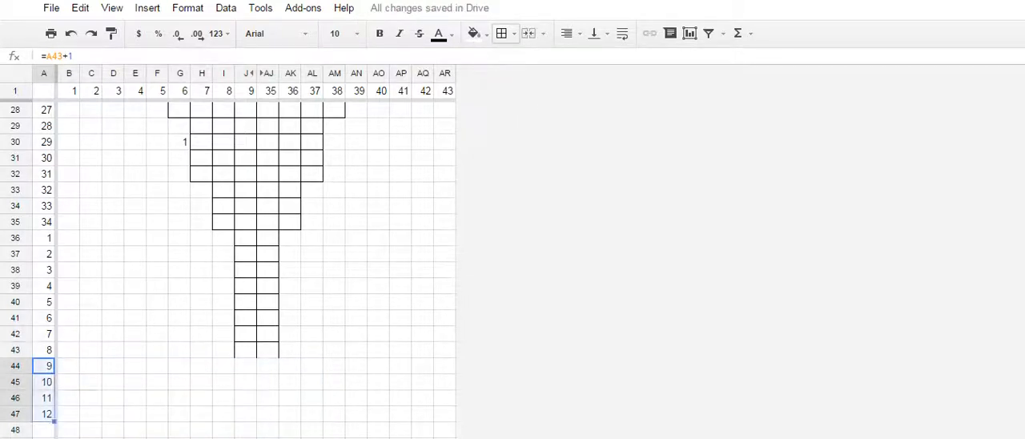
pyautogui.press('Delete')
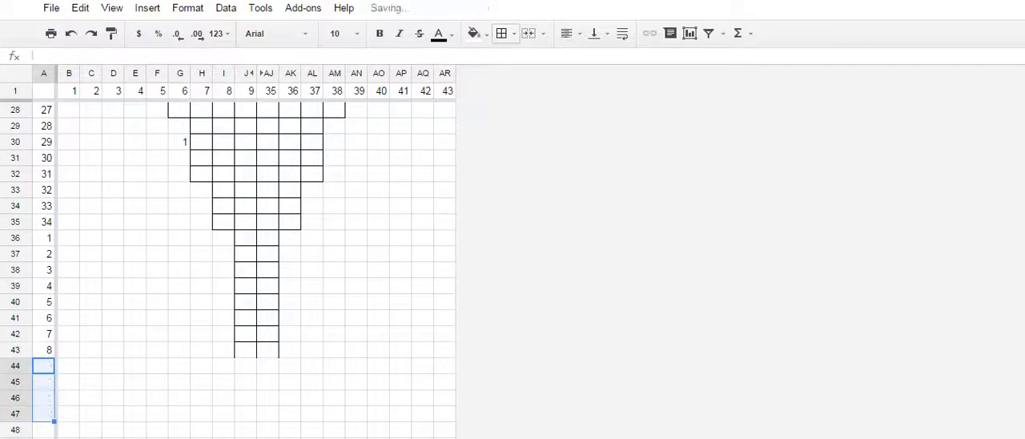
# - Apply all borders to J43 and AJ43 to close the end of the chart
pyautogui.moveTo(246, 350); pyautogui.dragTo(267, 350)
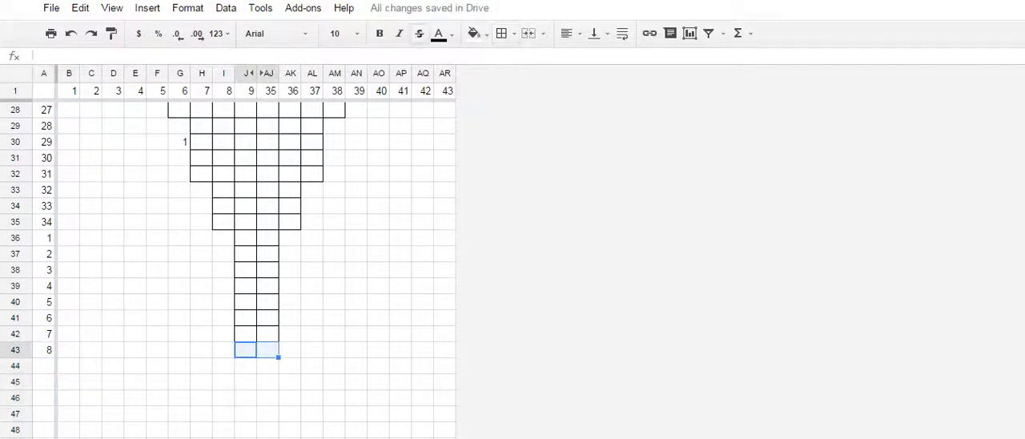
pyautogui.click(504, 33)
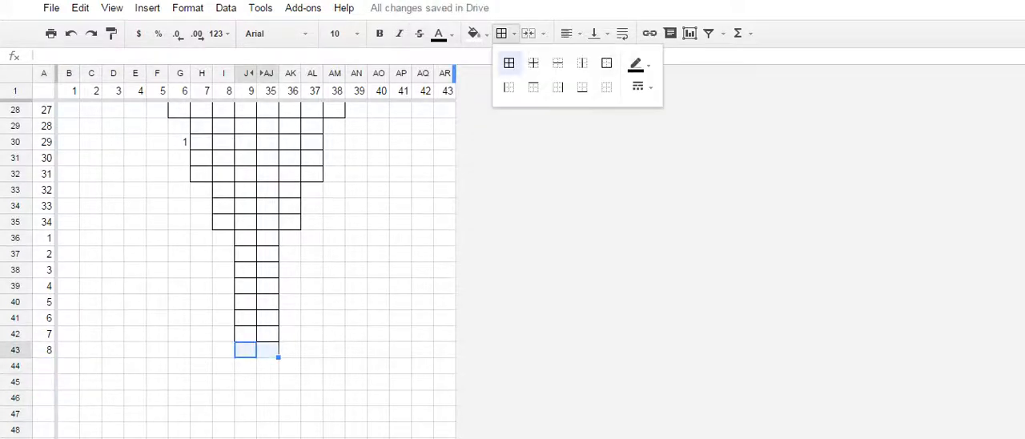
pyautogui.click(509, 62)
pyautogui.click(378, 254)
# - Unhide columns K to AI to show the full width of the chart
pyautogui.scroll(-1, 388, 260)
pyautogui.scroll(-1, 376, 209)
pyautogui.scroll(7, 377, 208)
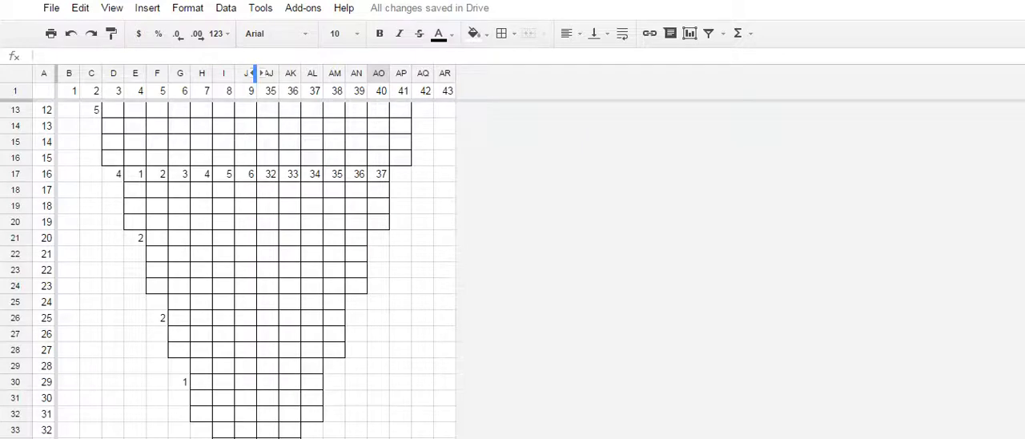
pyautogui.click(255, 73)
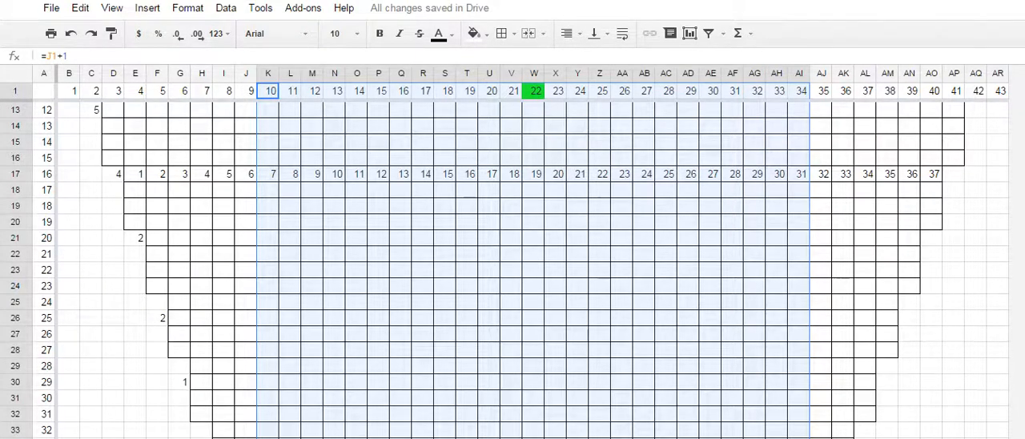
pyautogui.click(1024, 0)
pyautogui.click(929, 170)
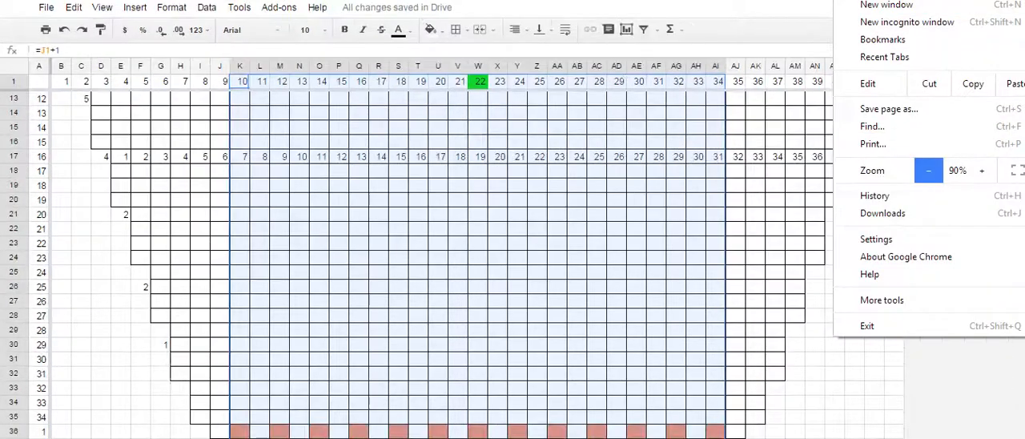
pyautogui.click(929, 170)
pyautogui.click(929, 170)
pyautogui.click(930, 170)
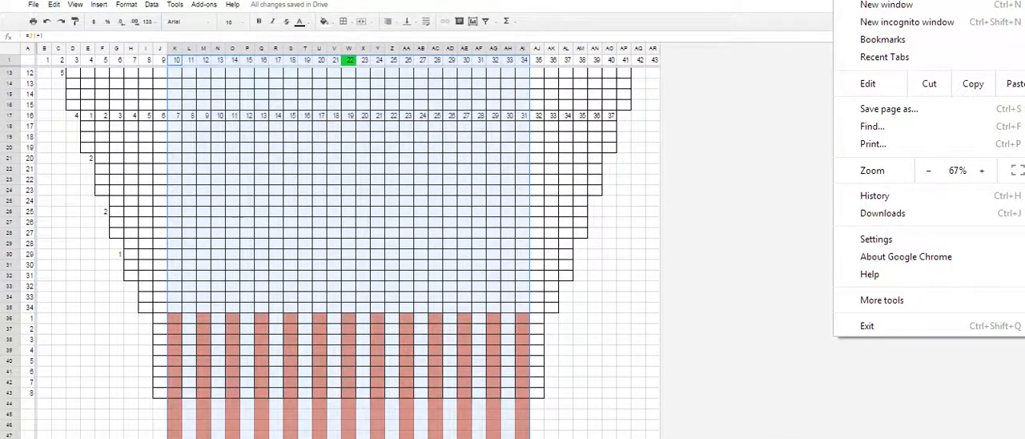
pyautogui.click(745, 200)
pyautogui.scroll(3, 745, 200)
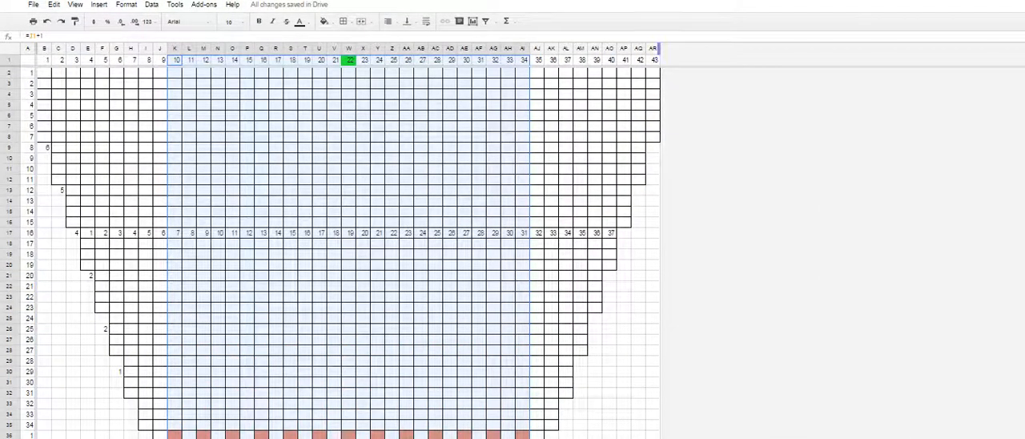
pyautogui.click(1022, 1)
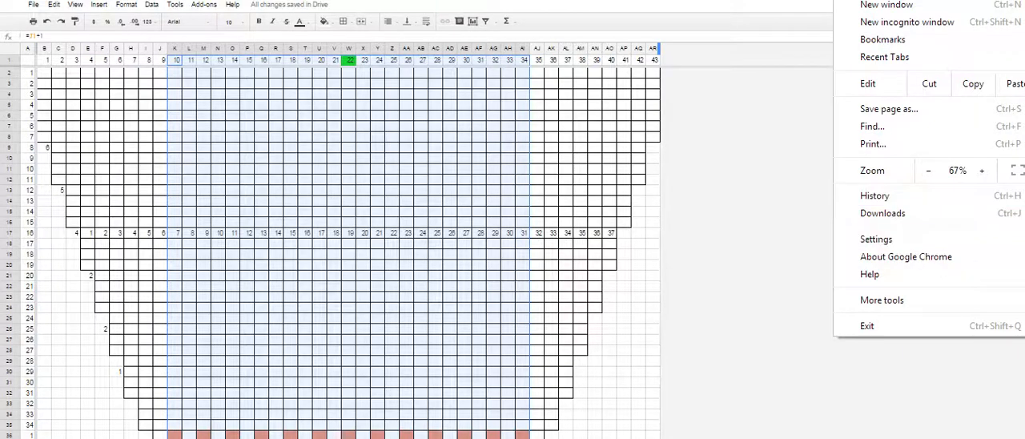
pyautogui.click(928, 170)
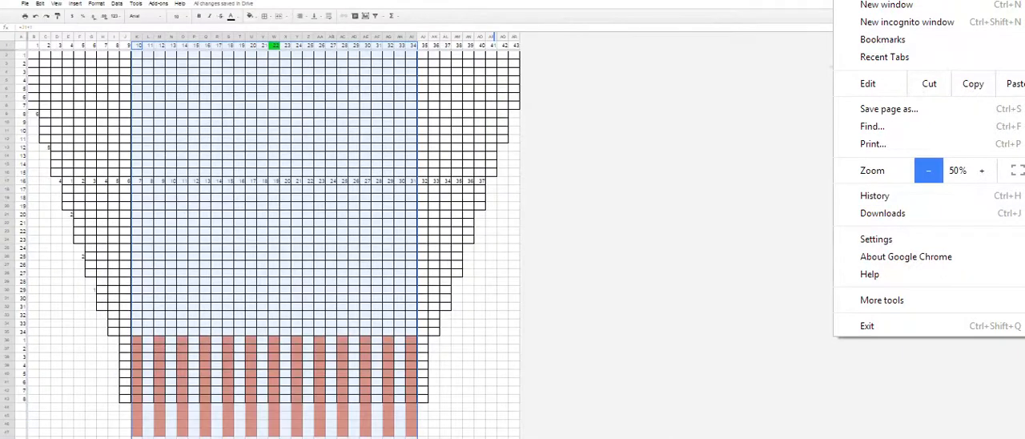
pyautogui.click(514, 206)
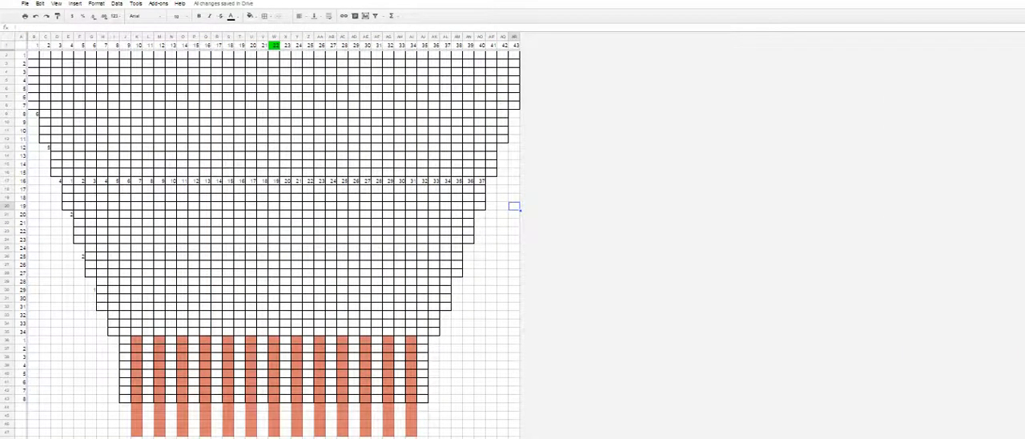
# - Remove the borders and reset the fill color of J44:AK47 below the ribbing
pyautogui.moveTo(124, 406); pyautogui.dragTo(439, 434)
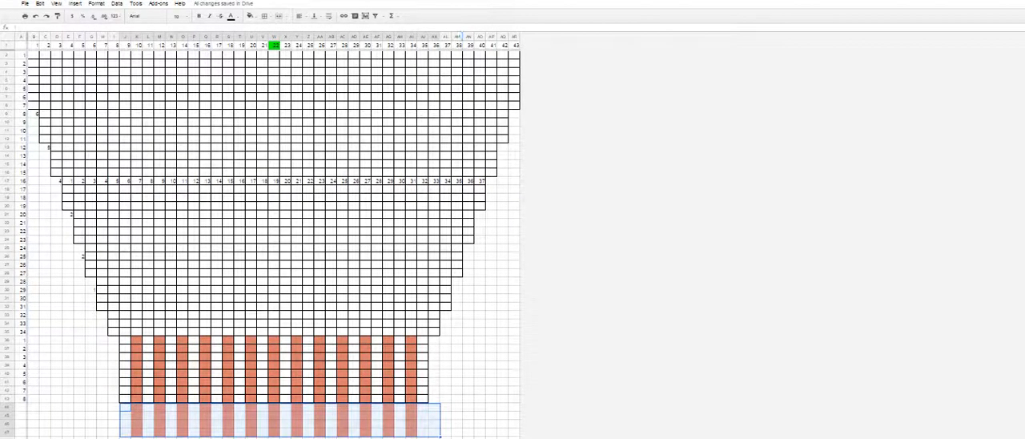
pyautogui.click(264, 16)
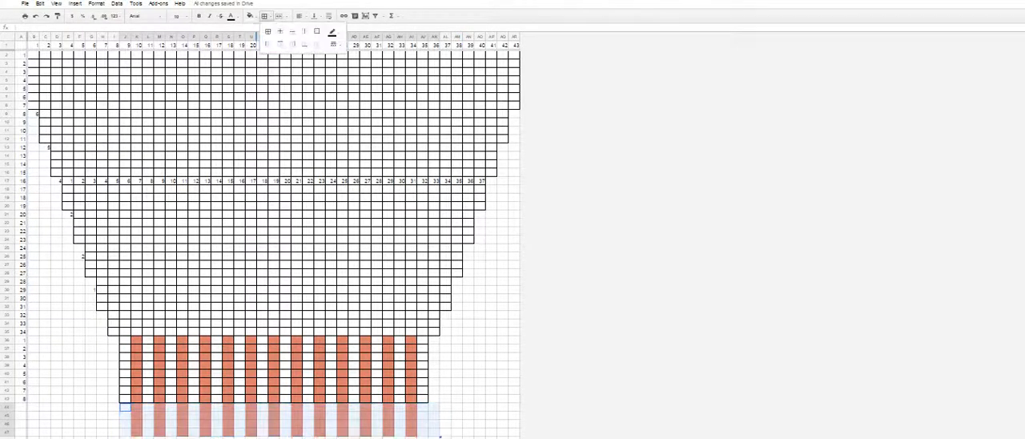
pyautogui.click(317, 43)
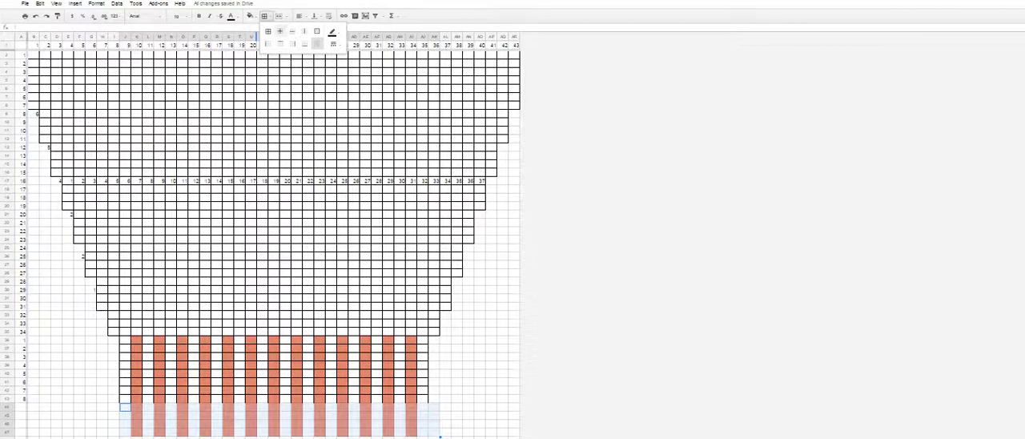
pyautogui.click(250, 15)
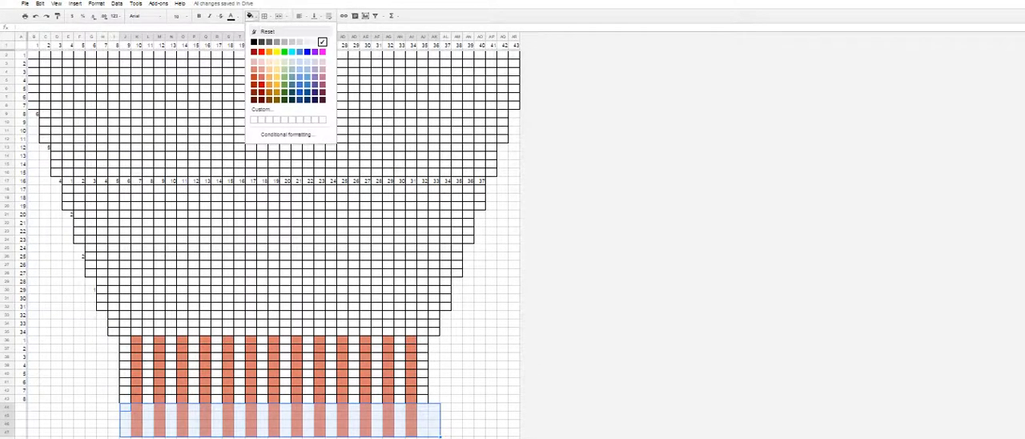
pyautogui.click(267, 31)
pyautogui.click(411, 198)
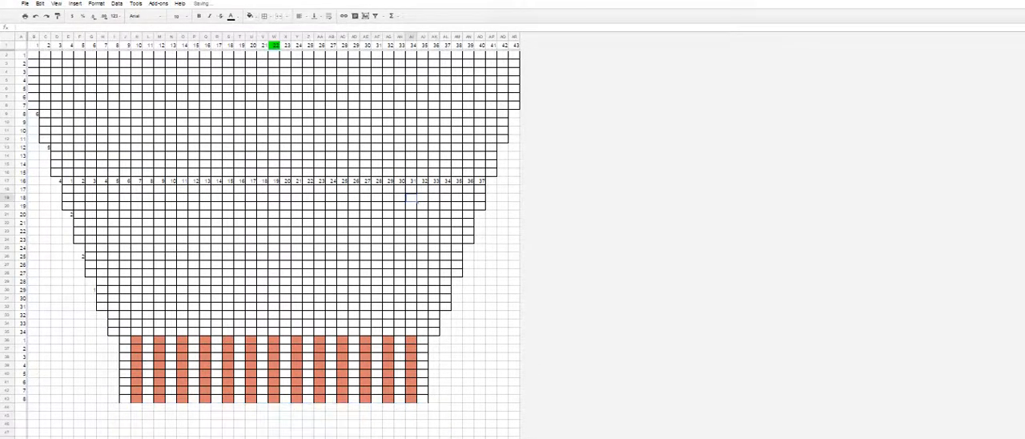
pyautogui.click(480, 306)
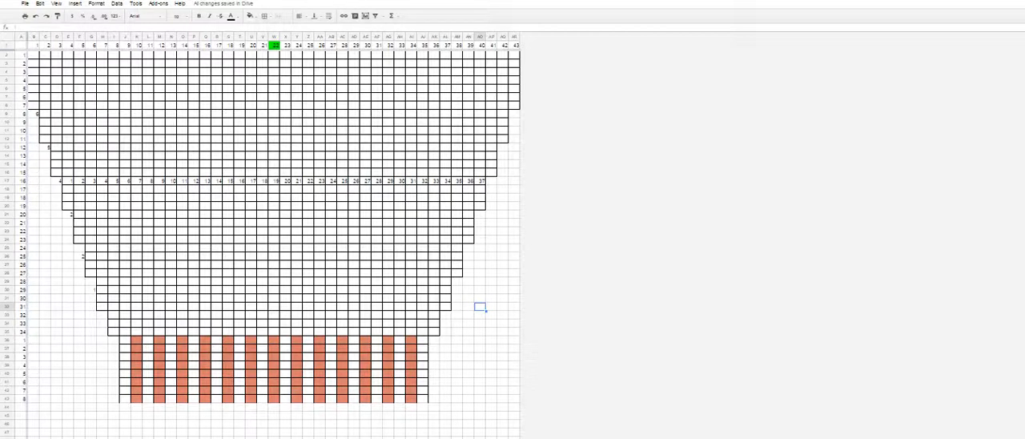
# - Hide columns M to AF in the middle of the chart
pyautogui.moveTo(159, 37); pyautogui.dragTo(377, 37)
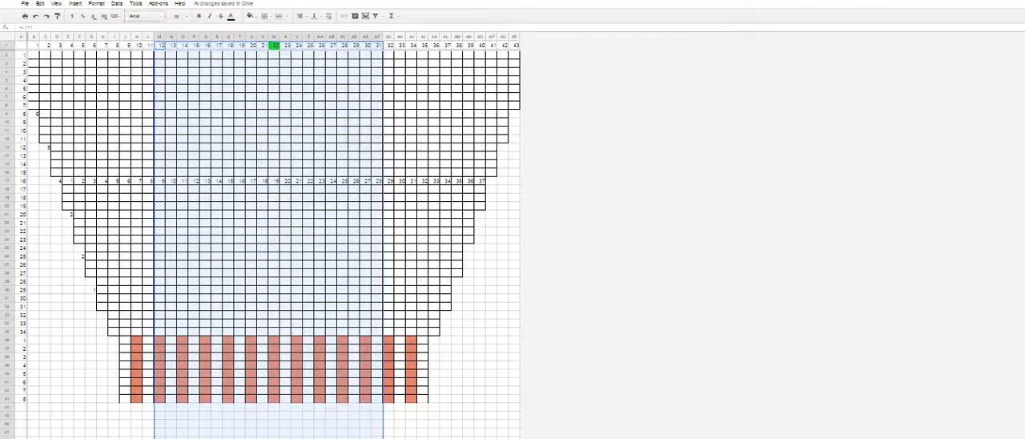
pyautogui.rightClick(227, 121)
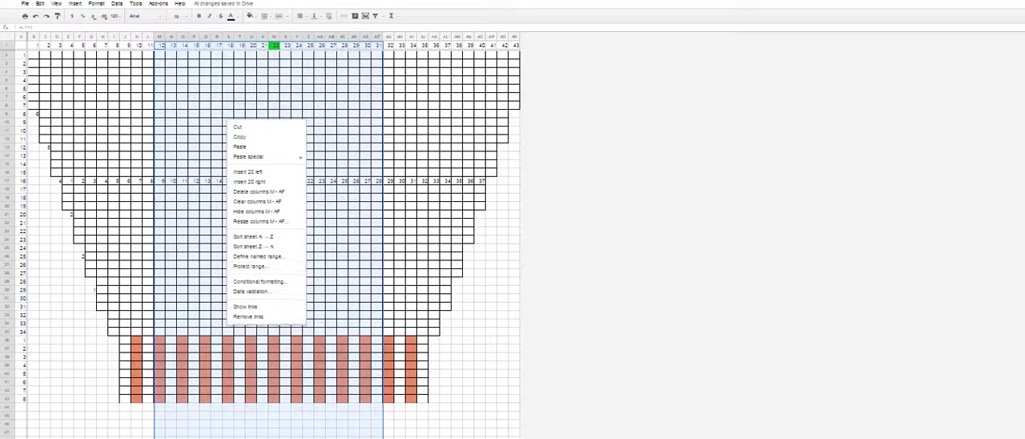
pyautogui.click(256, 212)
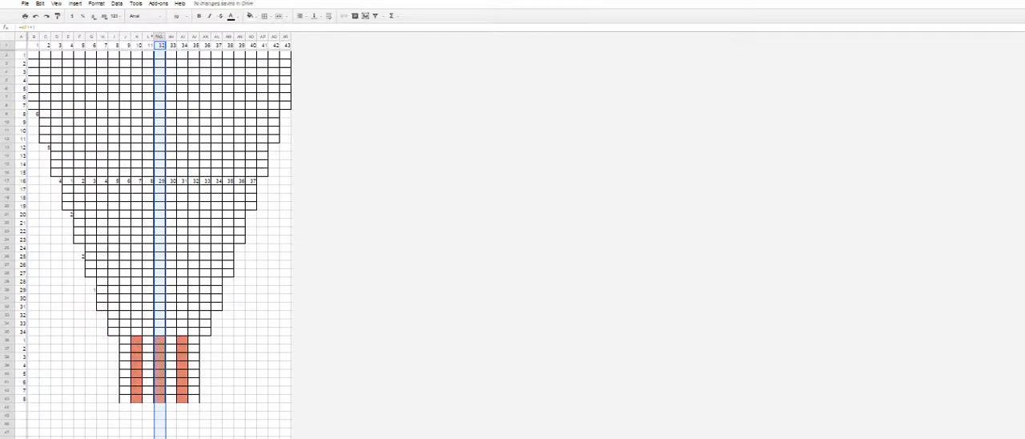
pyautogui.click(1023, 1)
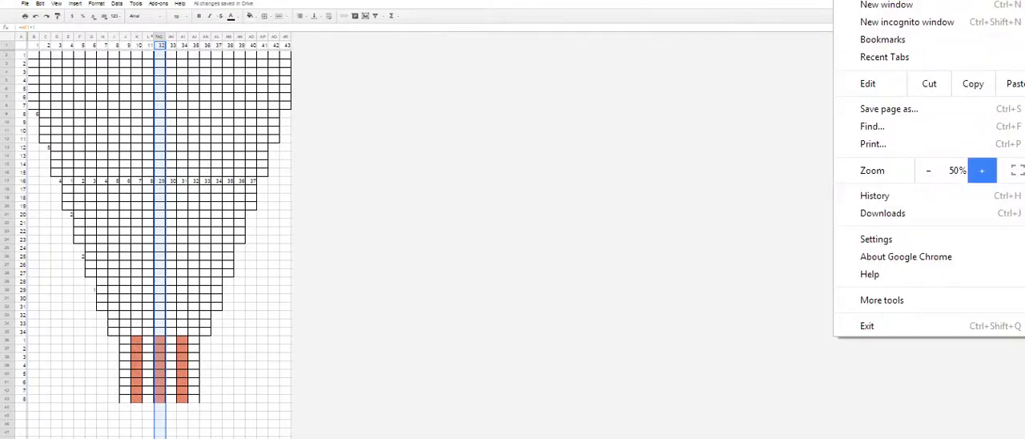
pyautogui.click(982, 170)
pyautogui.click(982, 170)
pyautogui.click(982, 170)
pyautogui.click(982, 170)
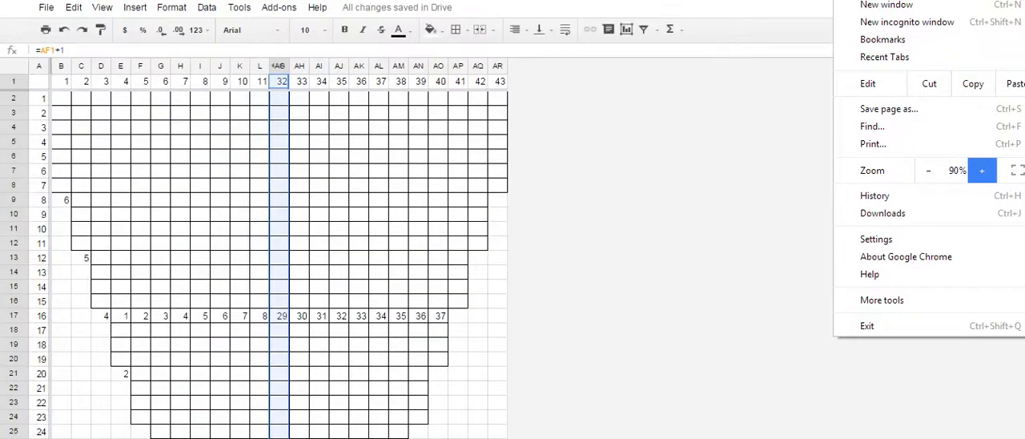
pyautogui.click(982, 169)
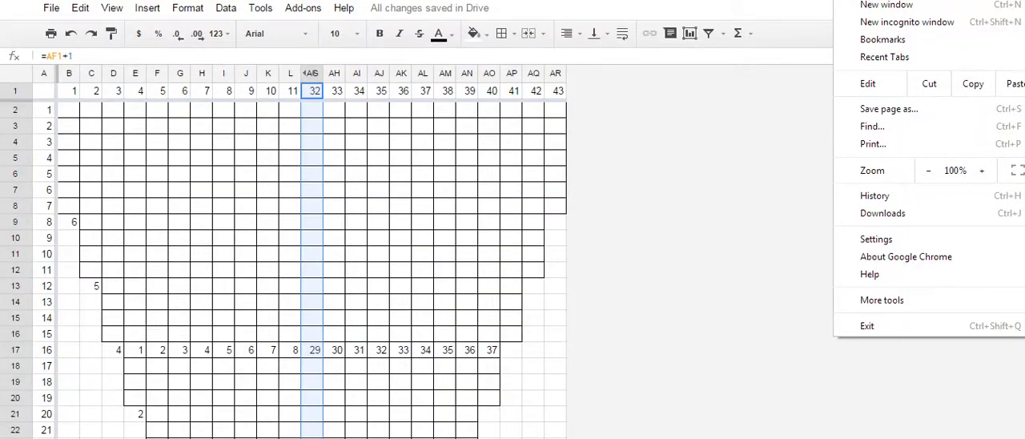
pyautogui.press('Escape')
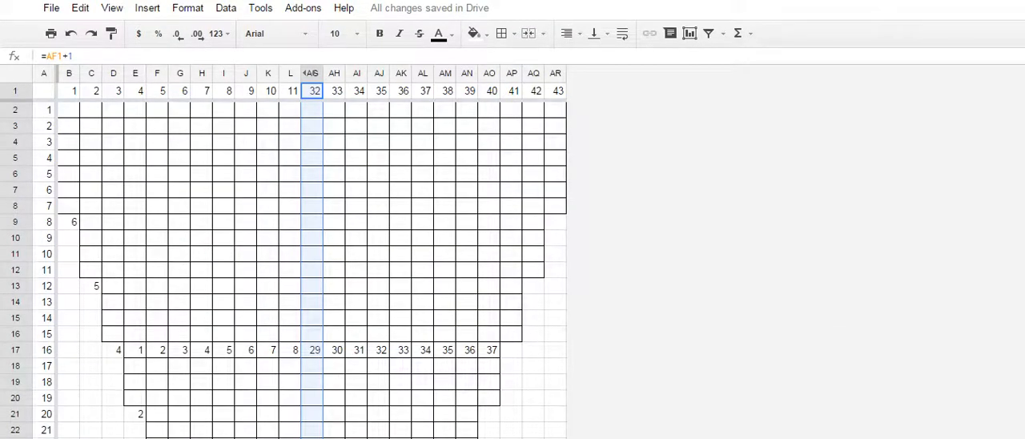
pyautogui.click(134, 334)
pyautogui.scroll(-3, 135, 334)
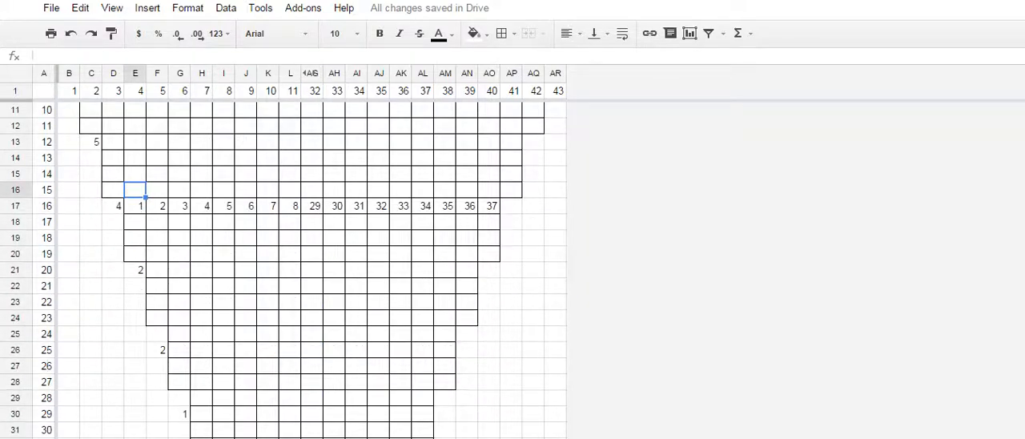
pyautogui.scroll(-5, 133, 171)
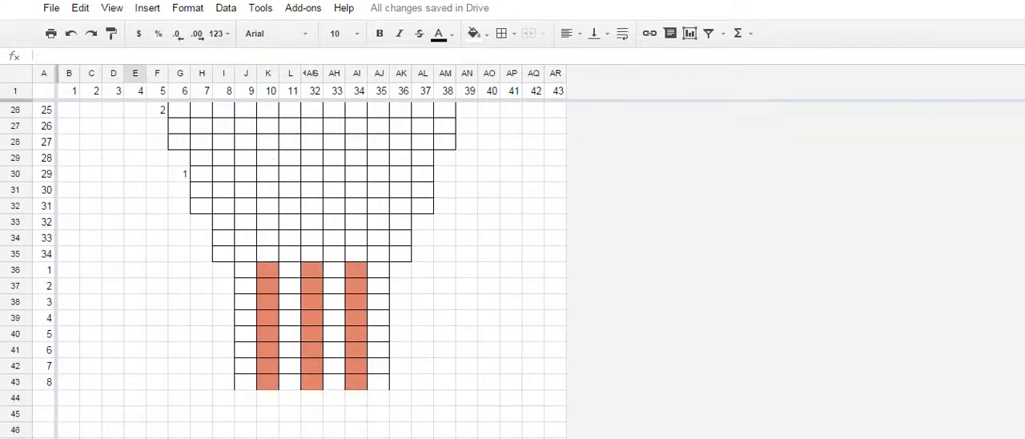
pyautogui.moveTo(44, 302); pyautogui.dragTo(44, 350)
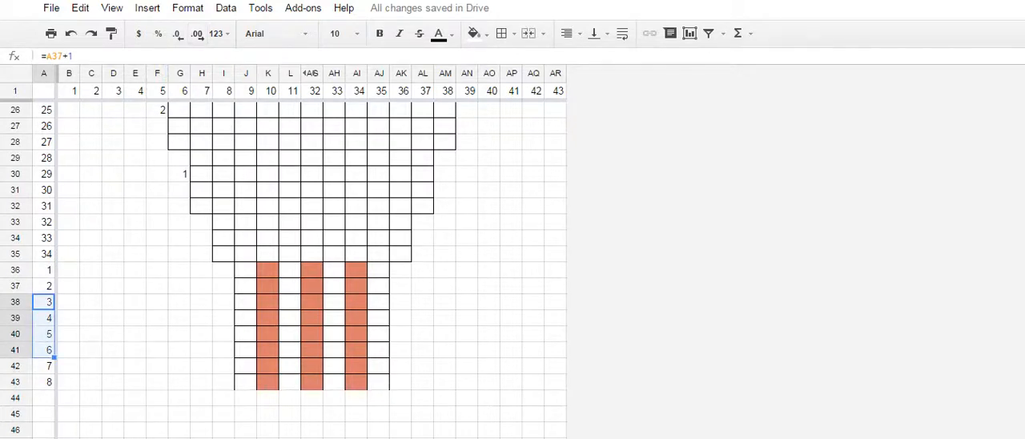
pyautogui.rightClick(96, 318)
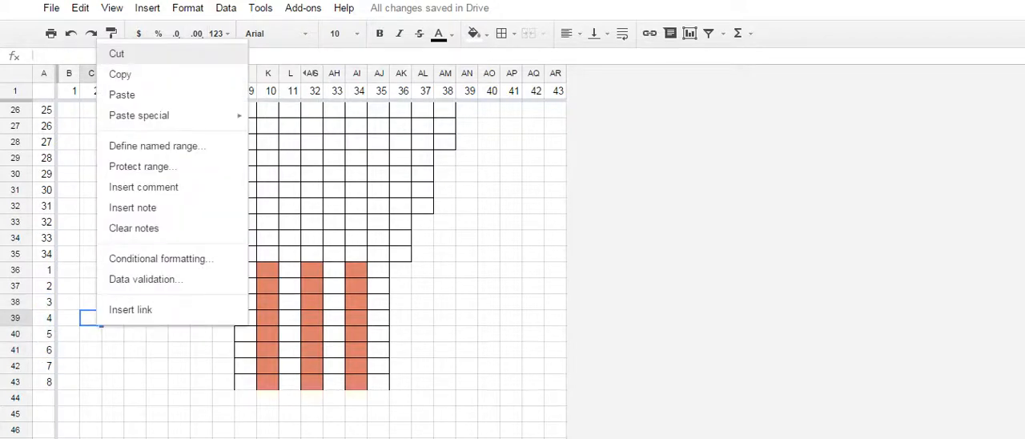
pyautogui.moveTo(113, 350); pyautogui.dragTo(113, 366)
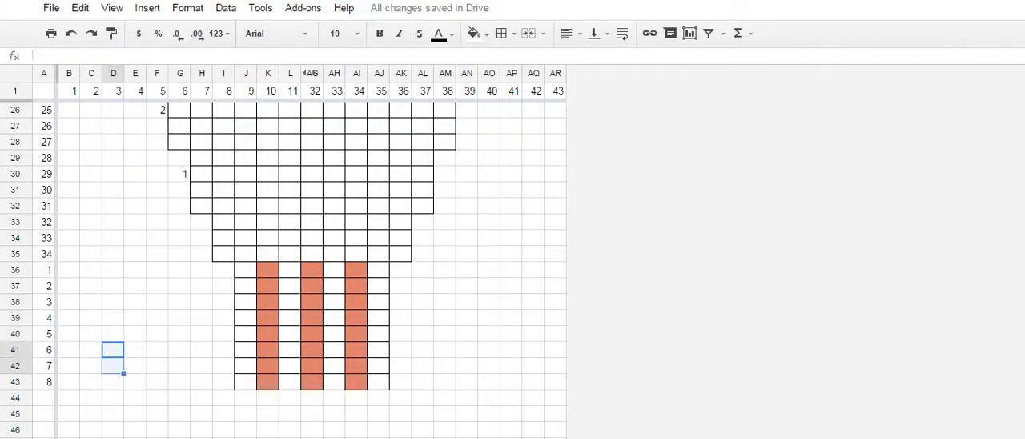
# - Hide rows 38 to 42 within the striped ribbing section
pyautogui.moveTo(16, 305); pyautogui.dragTo(16, 366)
pyautogui.rightClick(77, 321)
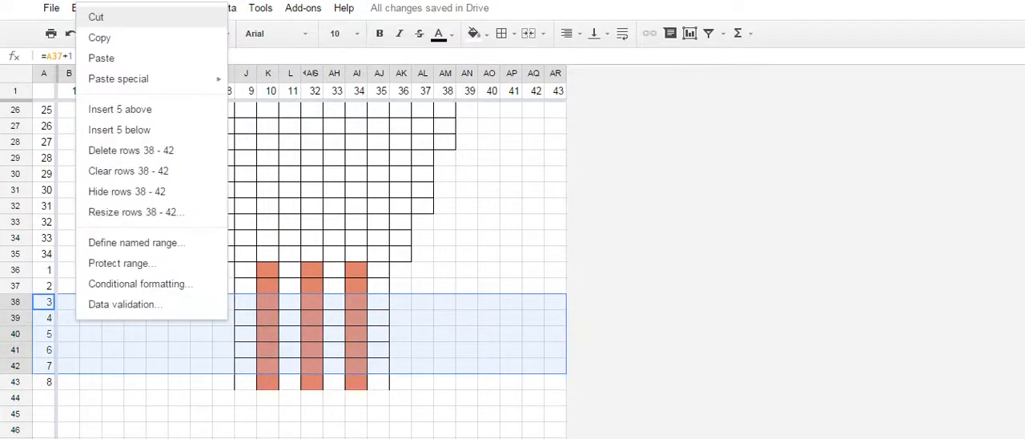
pyautogui.click(127, 192)
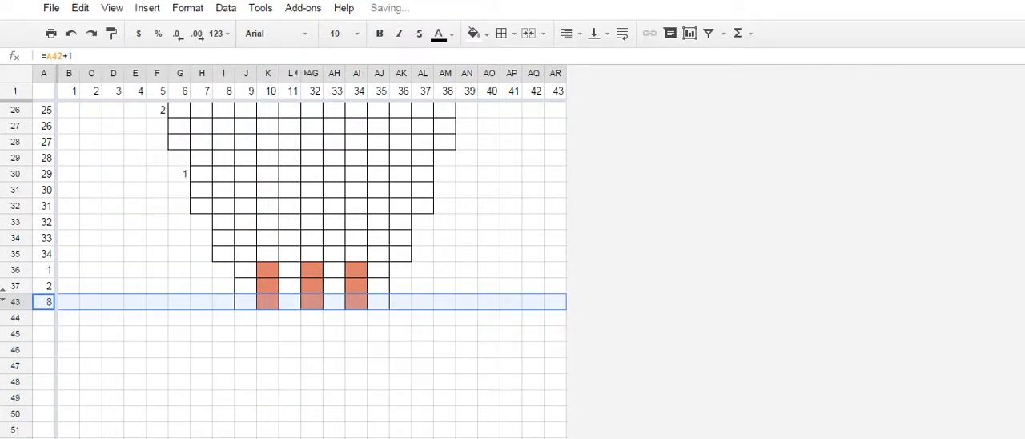
# - Hide rows 3 to 7 in the full-width section at the start of the chart
pyautogui.scroll(8, 321, 264)
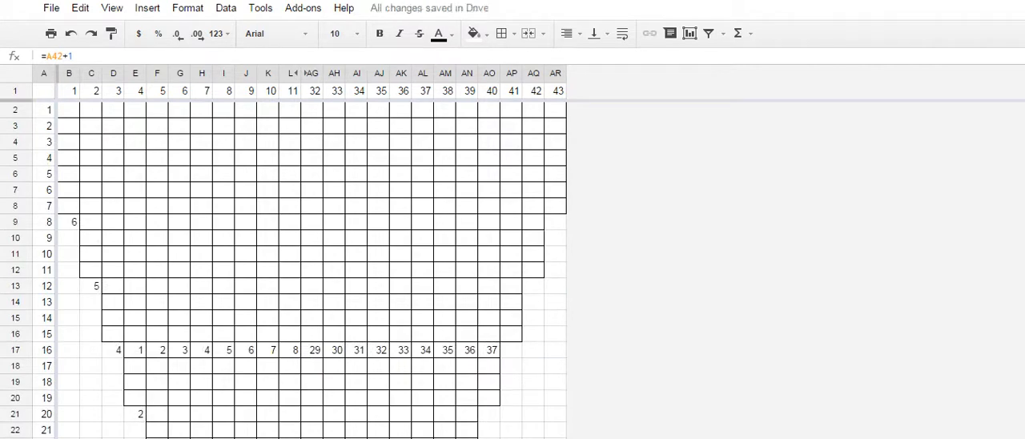
pyautogui.moveTo(16, 127); pyautogui.dragTo(16, 191)
pyautogui.rightClick(83, 168)
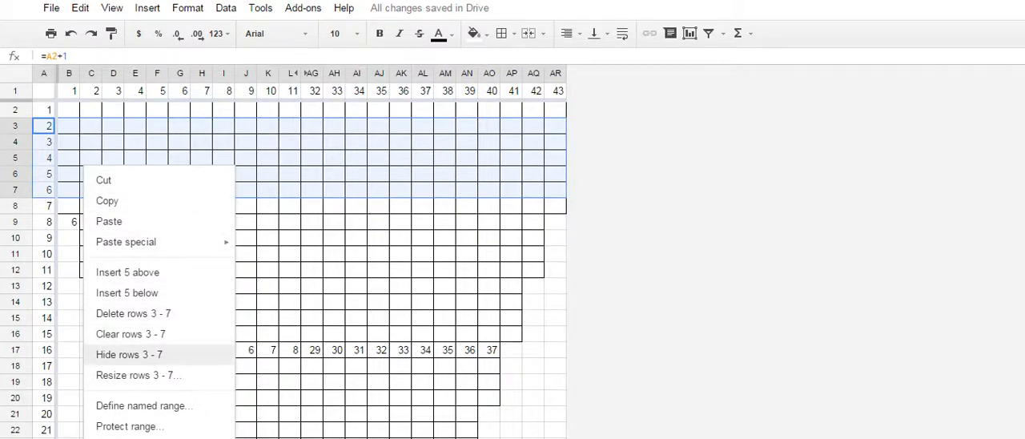
pyautogui.click(129, 354)
pyautogui.click(556, 238)
pyautogui.scroll(-10, 555, 238)
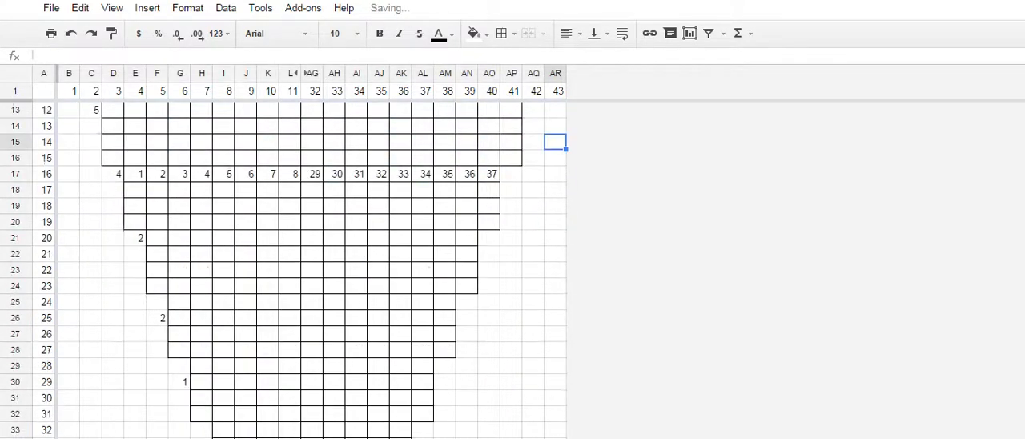
pyautogui.scroll(10, 556, 238)
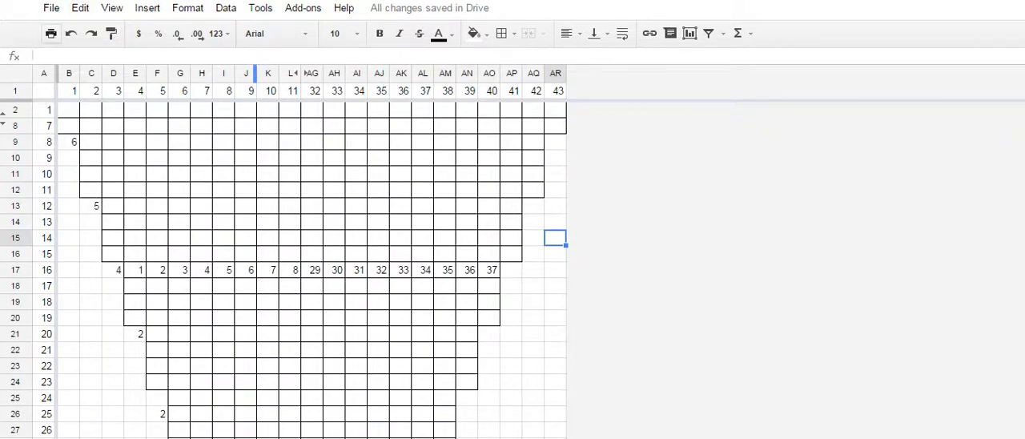
# - Print the current sheet to a letter-size portrait PDF, fit to width, and save it as Simple Baby Sweater Chart Sleeve
pyautogui.click(50, 33)
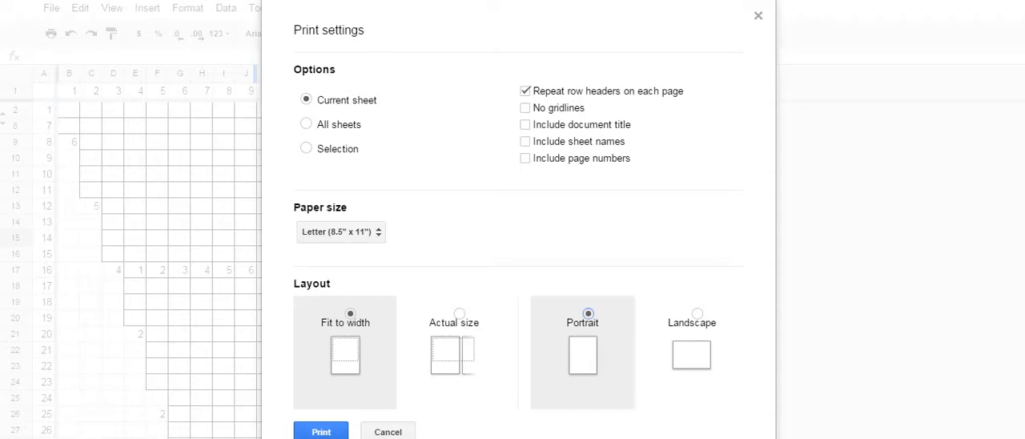
pyautogui.click(334, 434)
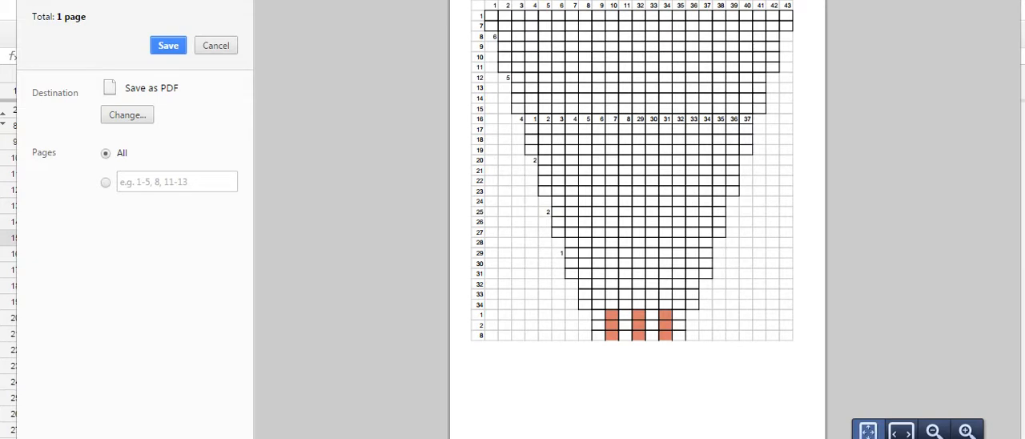
pyautogui.click(168, 46)
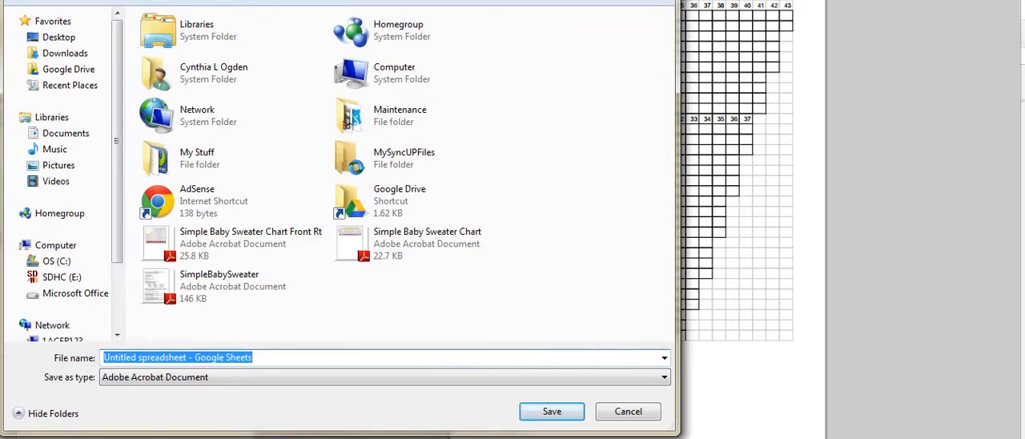
pyautogui.write('Simple B')
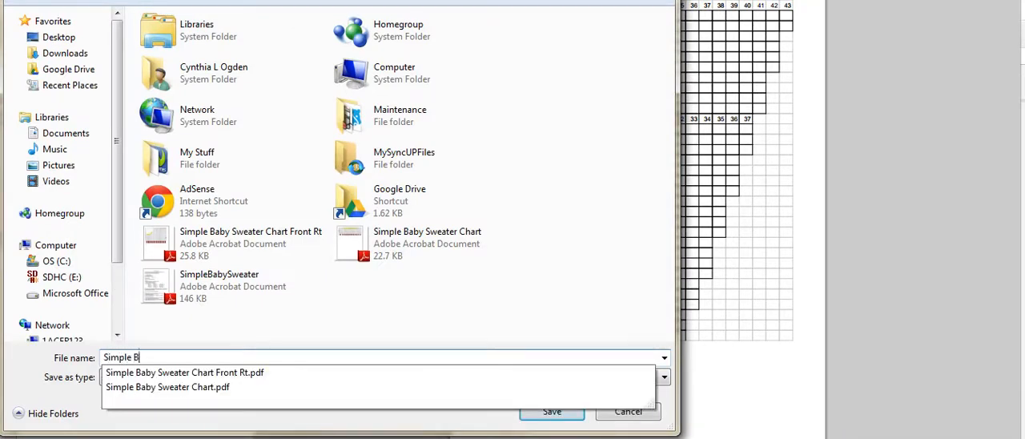
pyautogui.write('aby Sweater Chart S')
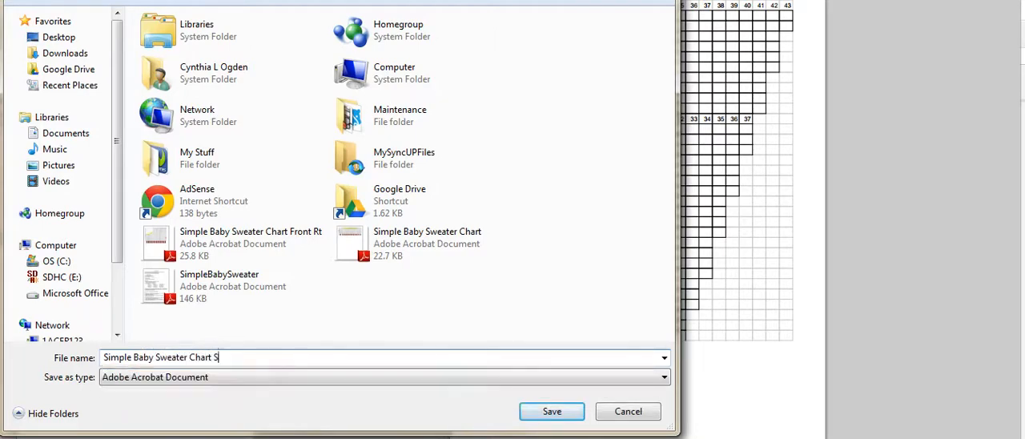
pyautogui.write('leeve')
pyautogui.press('Return')
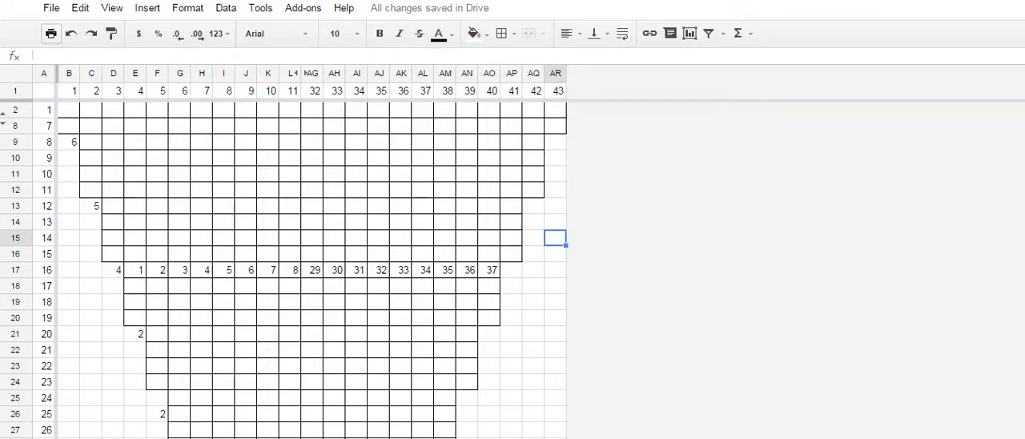
pyautogui.click(533, 366)
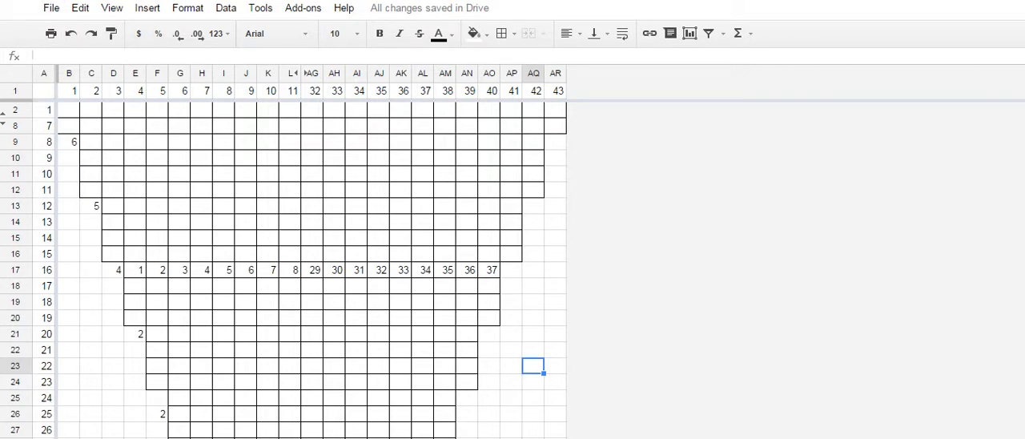
pyautogui.moveTo(349, 438)
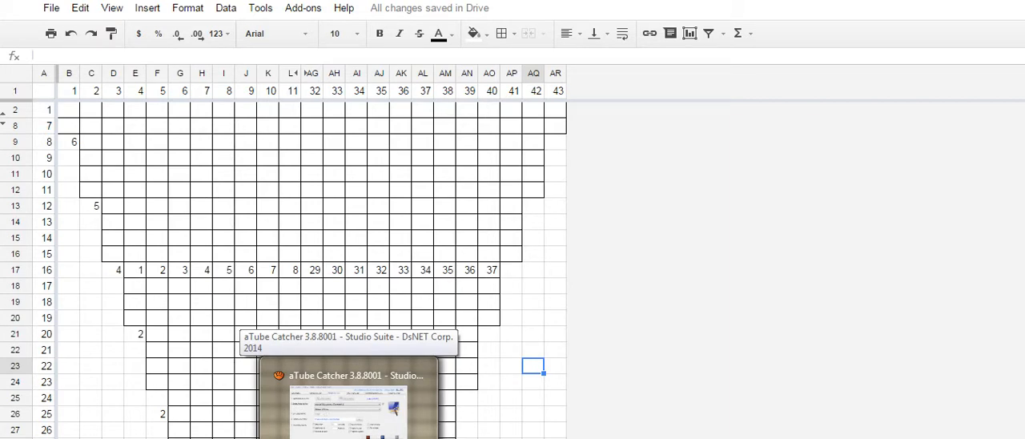
pyautogui.click(348, 404)
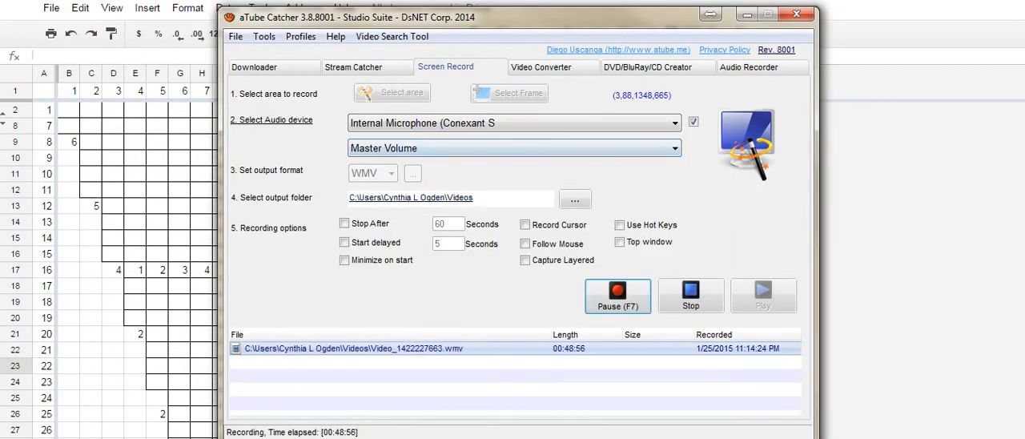